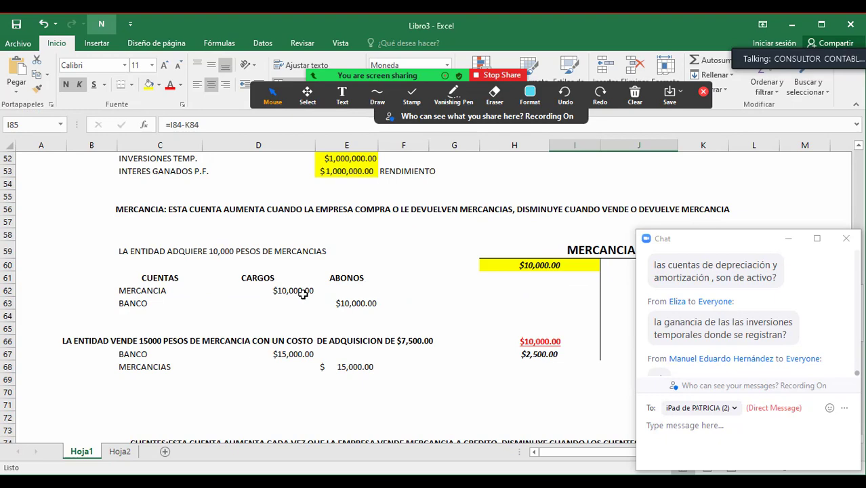
Select the INTERES GANADOS P.F. account in the entry for the sale of shares
{"action": "scroll", "coordinate": [303, 287], "scroll_direction": "up", "scroll_amount": 2}
{"action": "left_click", "coordinate": [177, 247]}
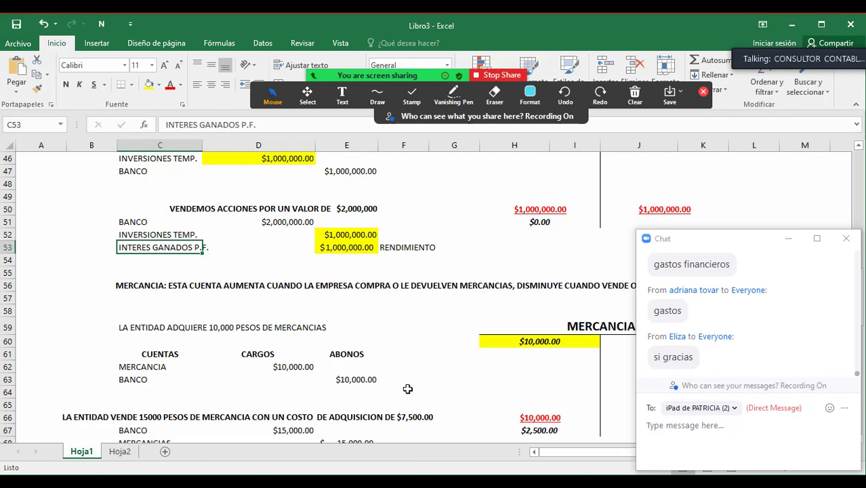
{"action": "mouse_move", "coordinate": [464, 72]}
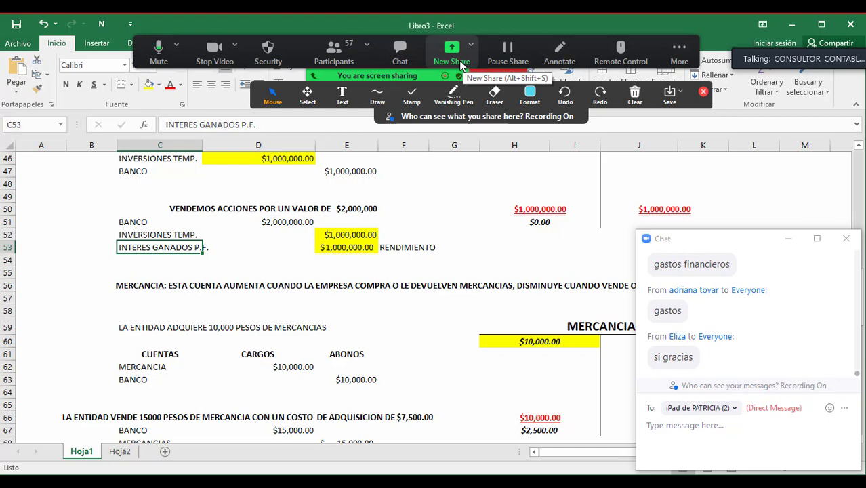
{"action": "left_click", "coordinate": [453, 54]}
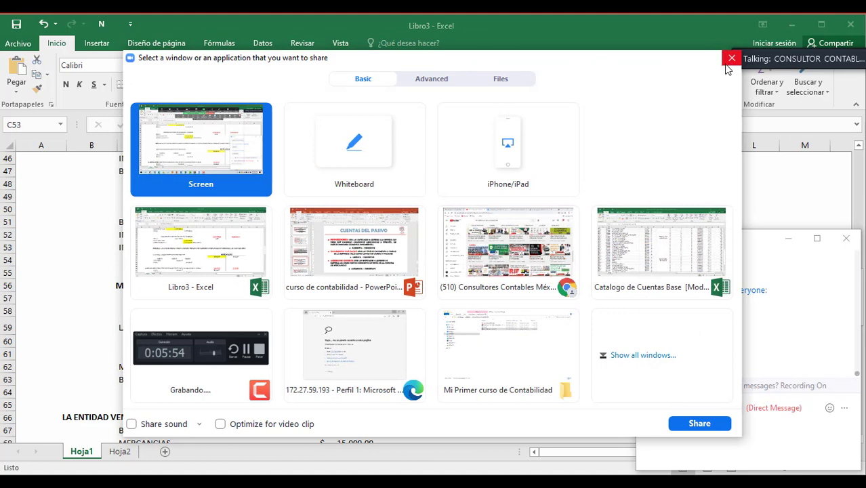
{"action": "double_click", "coordinate": [208, 149]}
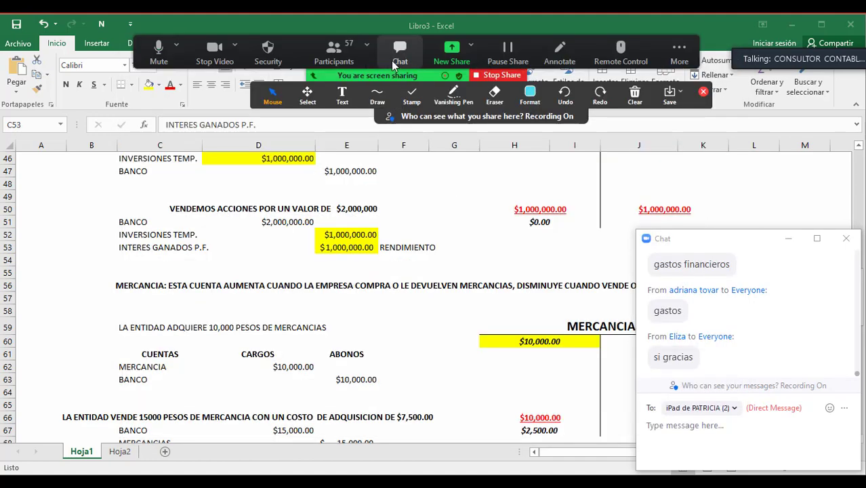
Open the Zoom meeting's participant list and go to the beginning of the list
{"action": "left_click", "coordinate": [363, 48]}
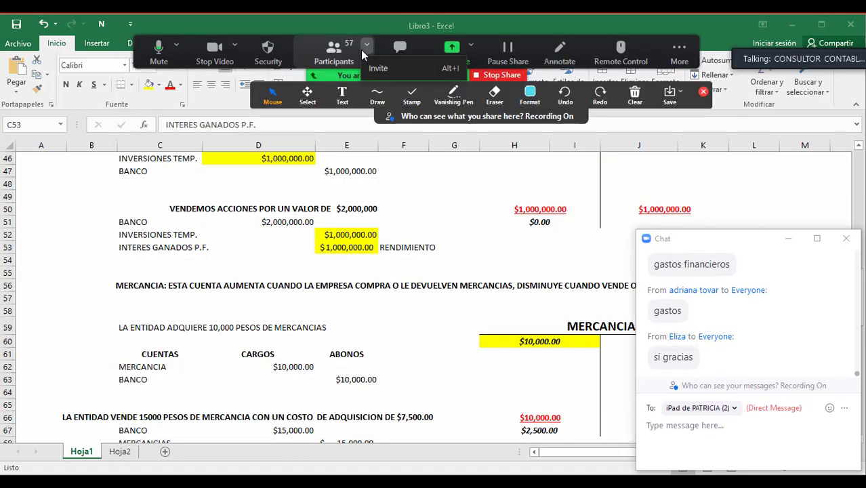
{"action": "left_click", "coordinate": [365, 47]}
{"action": "left_click", "coordinate": [334, 51]}
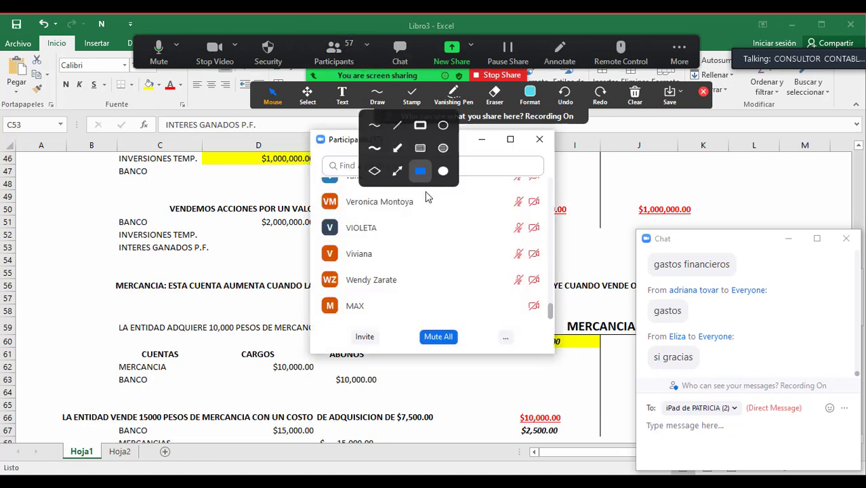
{"action": "left_click_drag", "start_coordinate": [552, 315], "coordinate": [552, 186]}
{"action": "scroll", "coordinate": [350, 269], "scroll_direction": "down", "scroll_amount": 1}
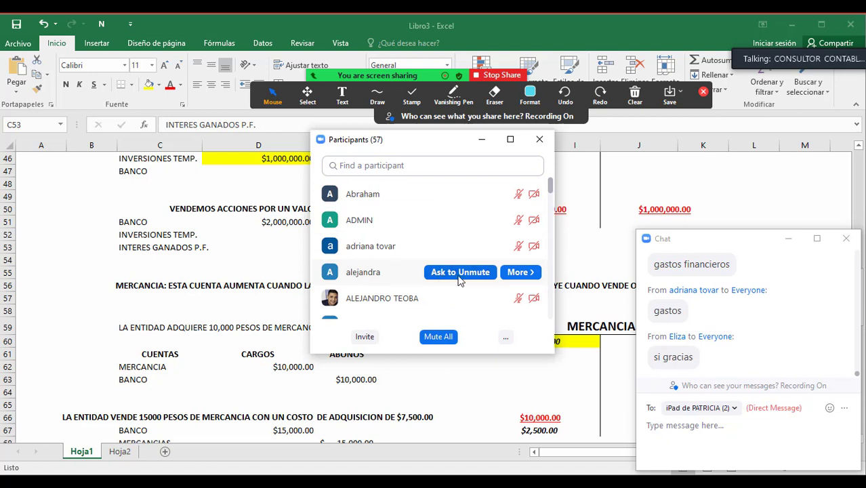
Mute the participant whose microphone is open and put the participant list away
{"action": "left_click", "coordinate": [509, 277]}
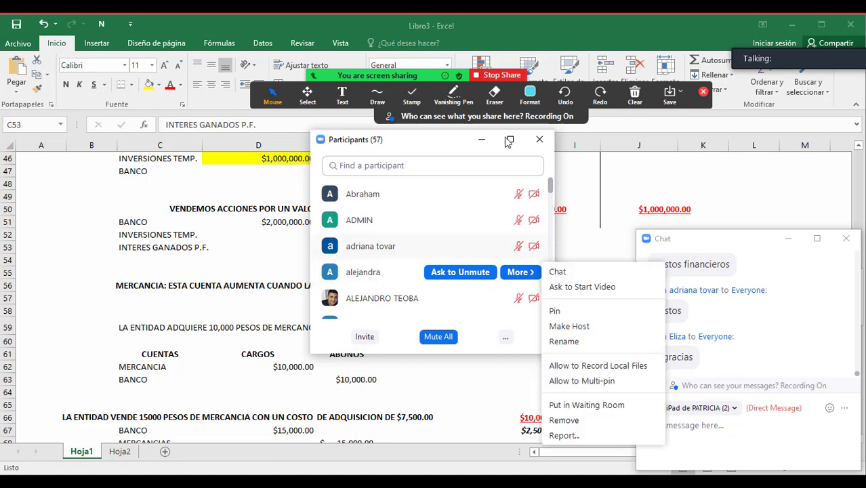
{"action": "mouse_move", "coordinate": [411, 71]}
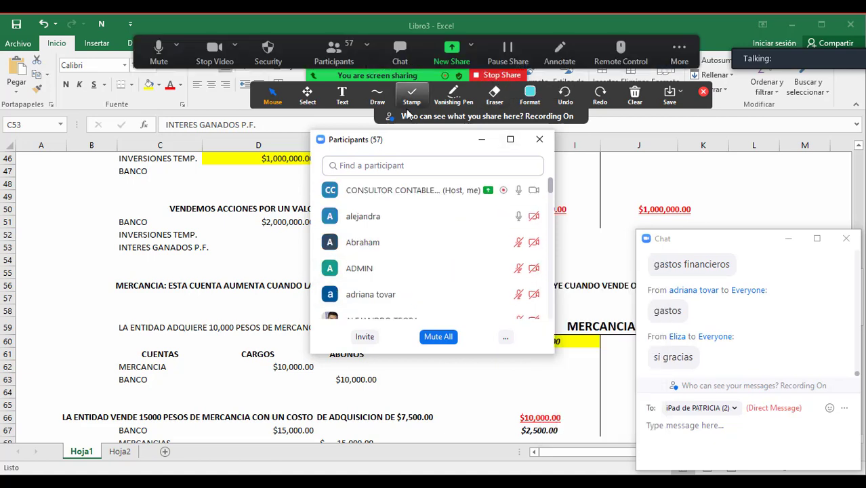
{"action": "left_click", "coordinate": [513, 217]}
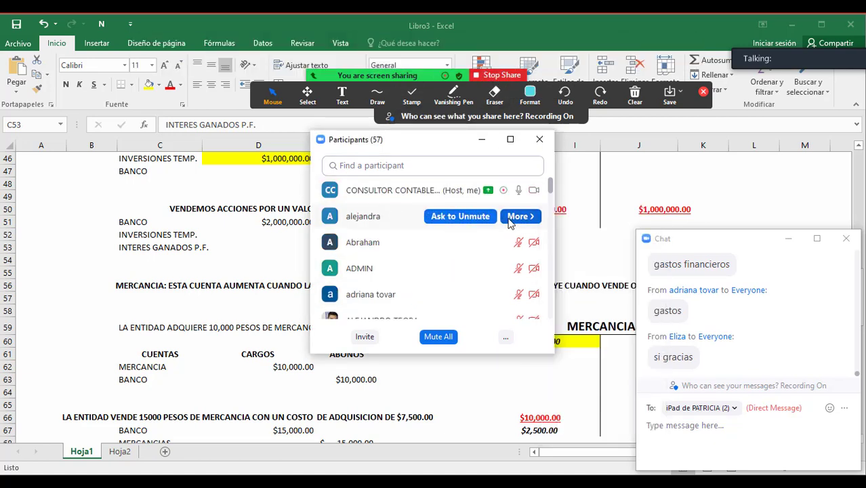
{"action": "left_click", "coordinate": [512, 219]}
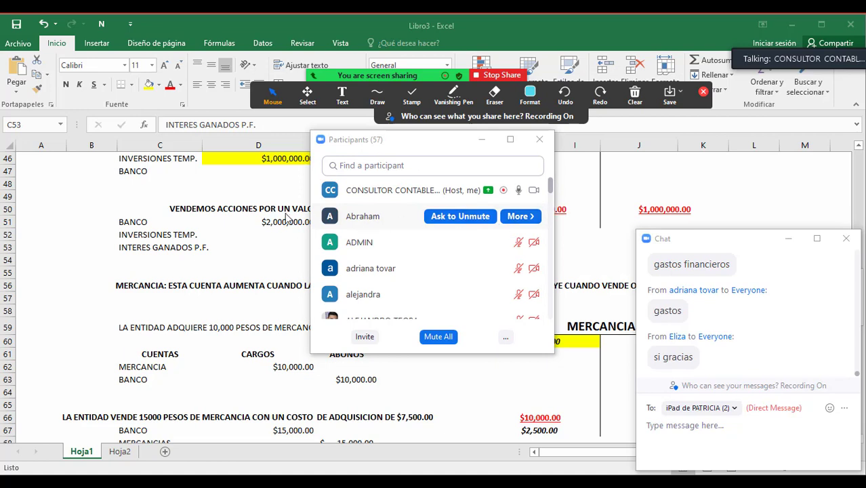
{"action": "left_click", "coordinate": [116, 225]}
{"action": "left_click", "coordinate": [483, 146]}
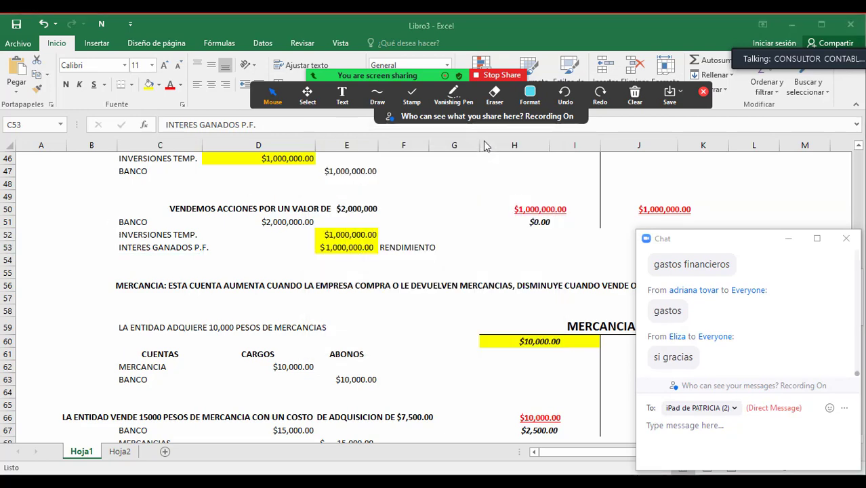
Move the chat window higher on the screen and switch to the Catalogo de Cuentas Base workbook in Excel
{"action": "left_click_drag", "start_coordinate": [749, 235], "coordinate": [748, 164]}
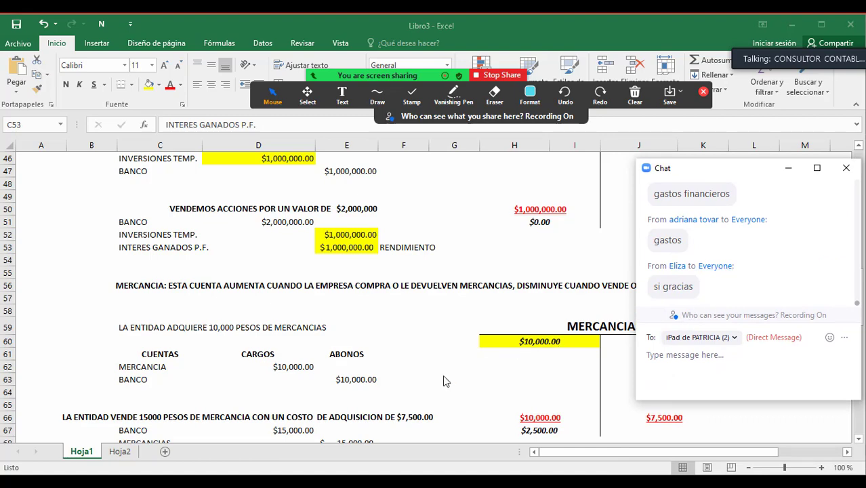
{"action": "left_click", "coordinate": [389, 470]}
{"action": "left_click", "coordinate": [377, 448]}
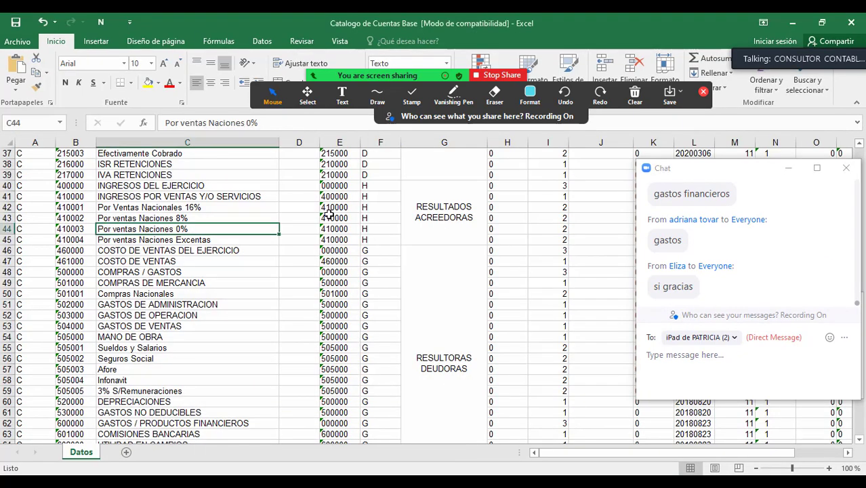
Examine the ACTIVO accounts at the beginning of the account catalogue
{"action": "scroll", "coordinate": [365, 217], "scroll_direction": "up", "scroll_amount": 12}
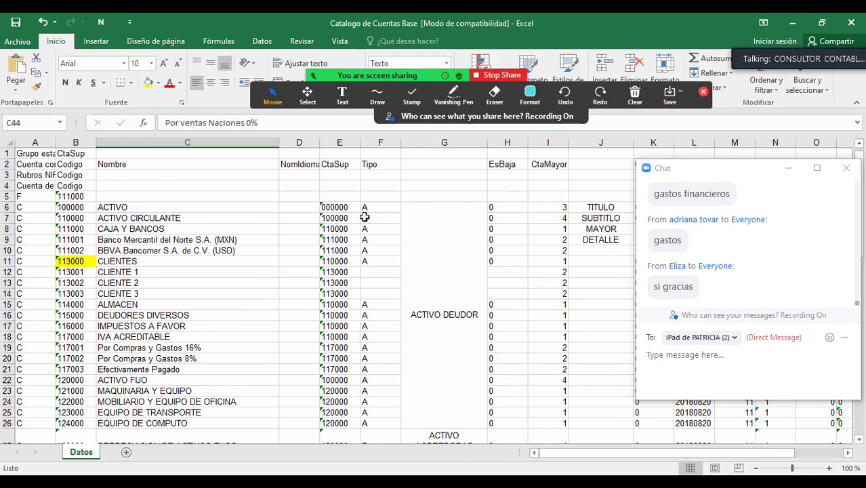
{"action": "left_click", "coordinate": [445, 244]}
{"action": "left_click_drag", "start_coordinate": [49, 206], "coordinate": [547, 342]}
{"action": "left_click", "coordinate": [191, 241]}
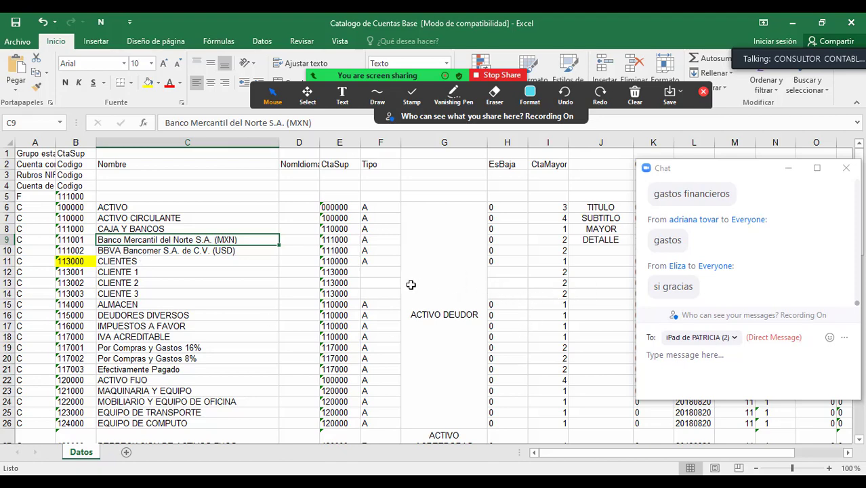
{"action": "scroll", "coordinate": [223, 276], "scroll_direction": "down", "scroll_amount": 1}
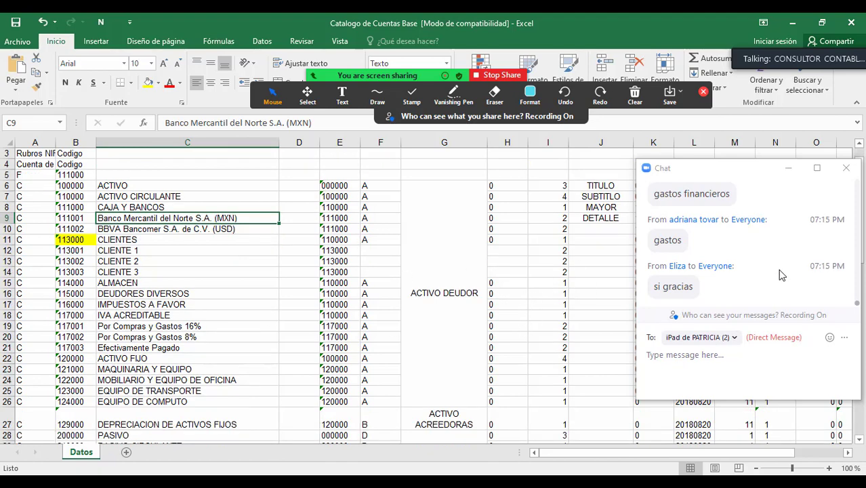
{"action": "scroll", "coordinate": [203, 258], "scroll_direction": "up", "scroll_amount": 1}
Mute the host's own microphone and stop the host's video in the meeting
{"action": "mouse_move", "coordinate": [359, 73]}
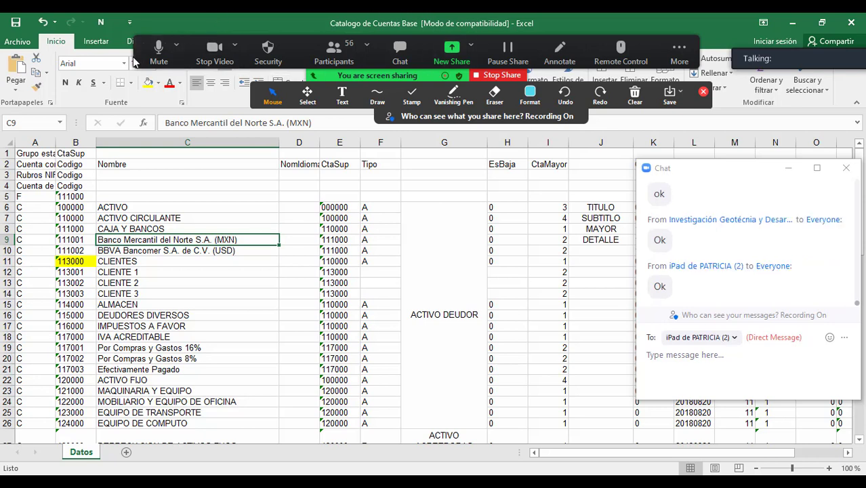
{"action": "left_click", "coordinate": [145, 60]}
{"action": "left_click", "coordinate": [215, 49]}
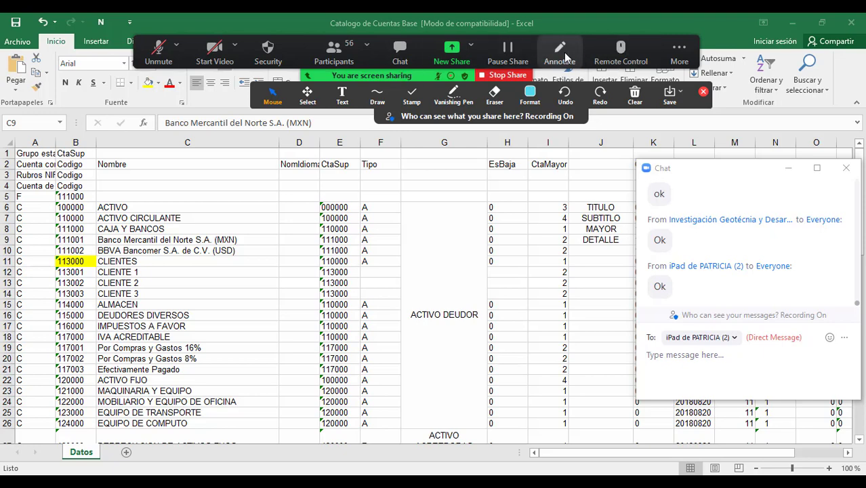
{"action": "left_click", "coordinate": [674, 50]}
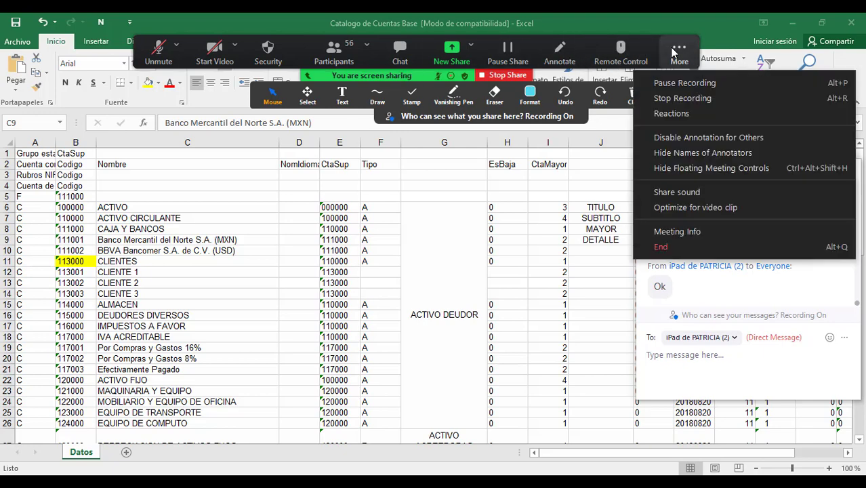
{"action": "left_click", "coordinate": [674, 50]}
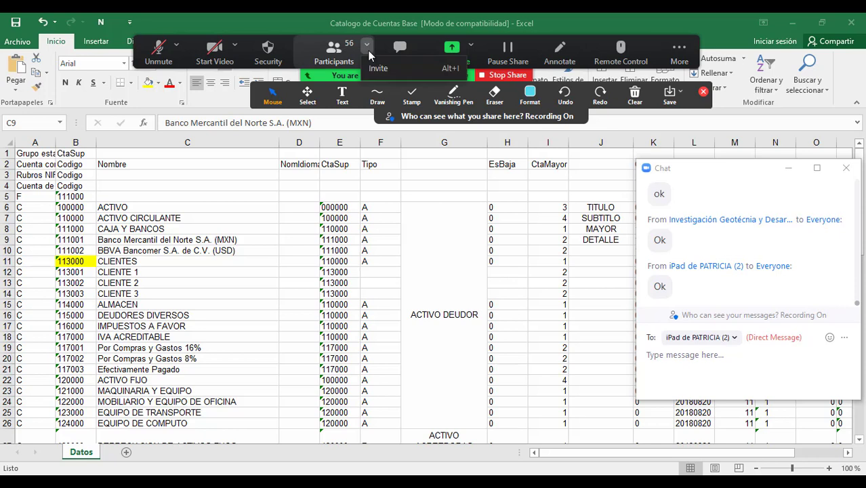
Reopen the participant list and check the actions available for the participant who was muted
{"action": "left_click", "coordinate": [348, 53]}
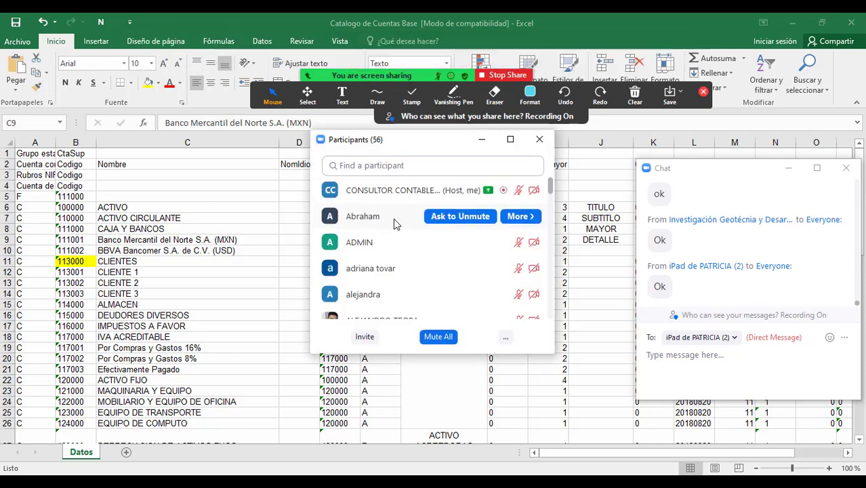
{"action": "mouse_move", "coordinate": [396, 294]}
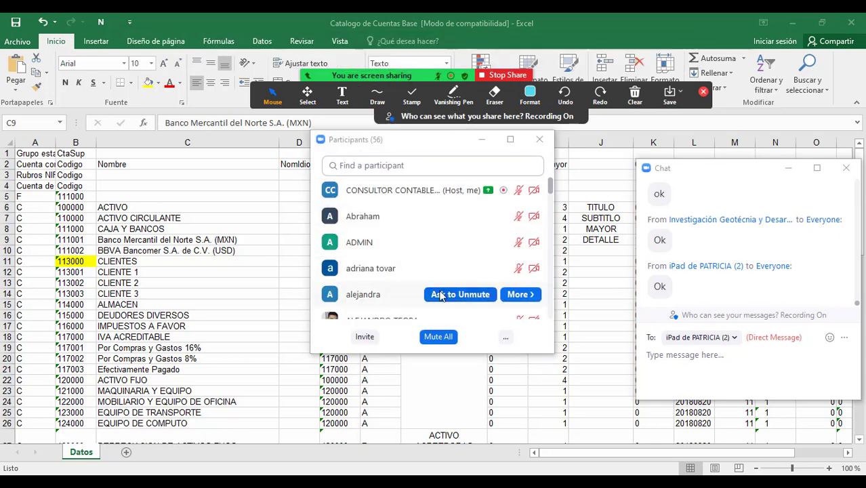
{"action": "left_click", "coordinate": [517, 295]}
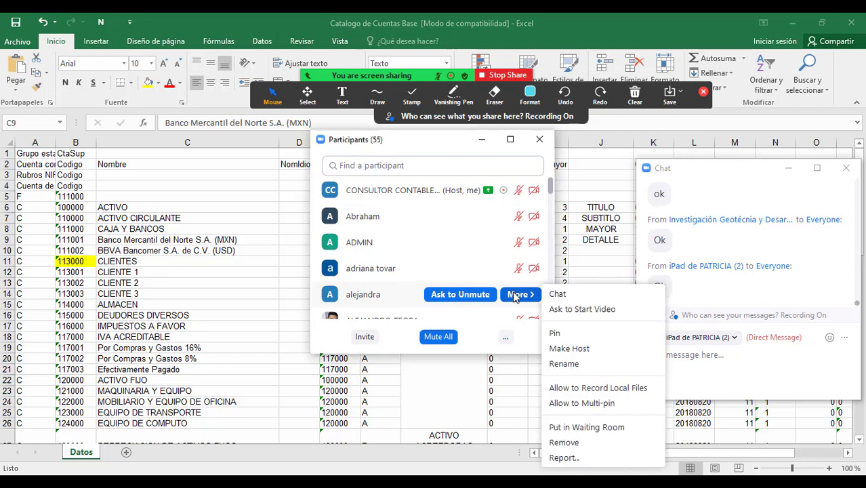
{"action": "left_click", "coordinate": [472, 297]}
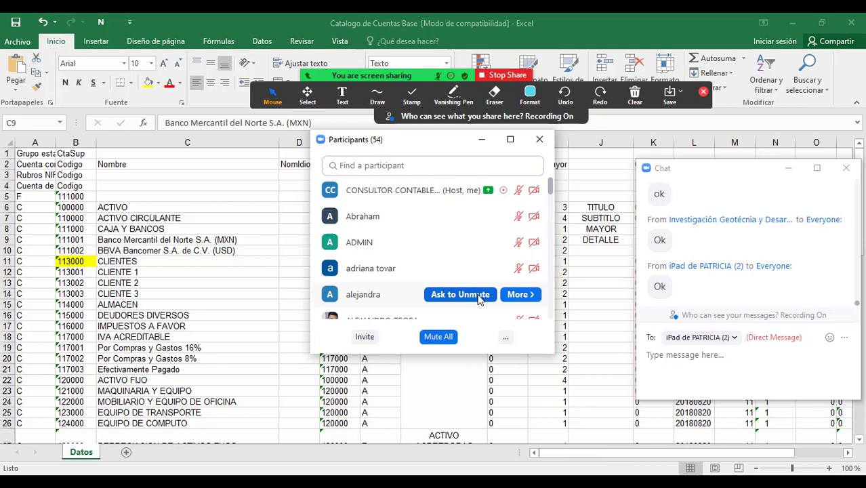
{"action": "left_click", "coordinate": [531, 297]}
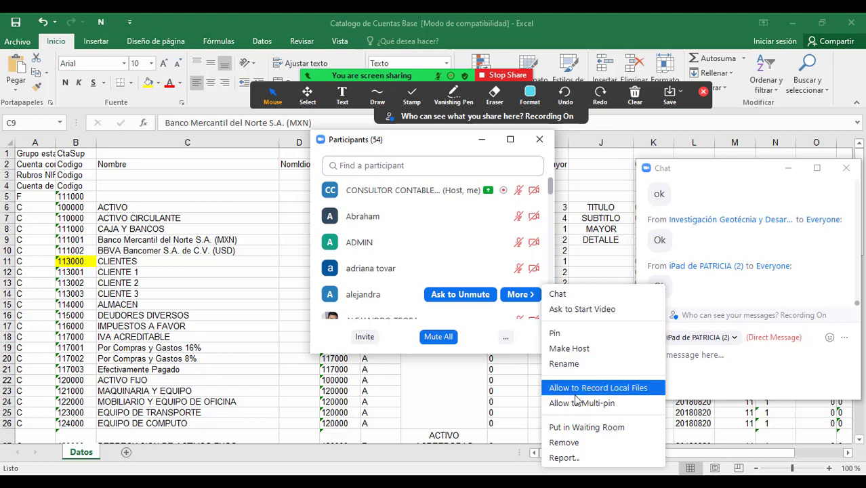
{"action": "left_click", "coordinate": [576, 443]}
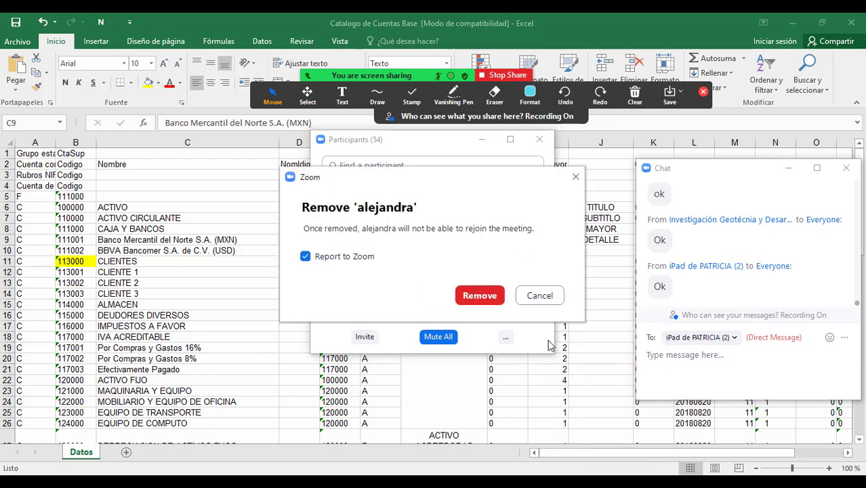
{"action": "left_click", "coordinate": [542, 301]}
Address the chat directly to the muted participant and ask them to start their video
{"action": "left_click", "coordinate": [533, 298]}
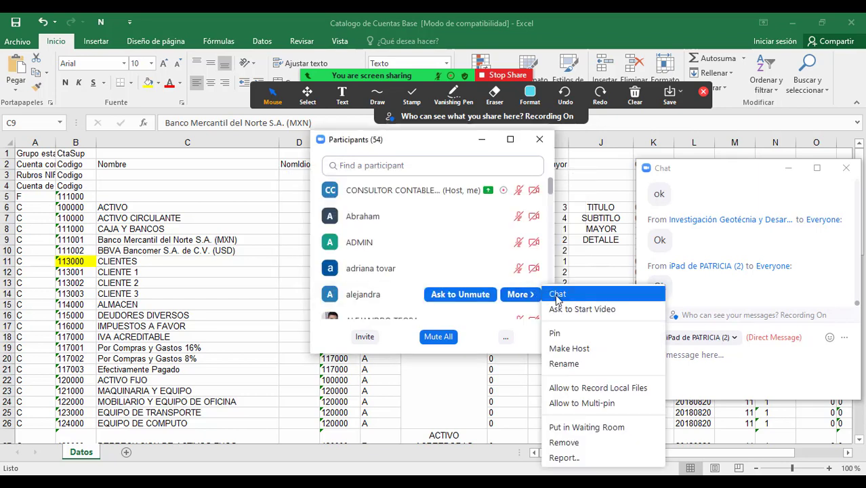
{"action": "left_click", "coordinate": [556, 296]}
{"action": "left_click", "coordinate": [536, 300]}
{"action": "left_click", "coordinate": [560, 306]}
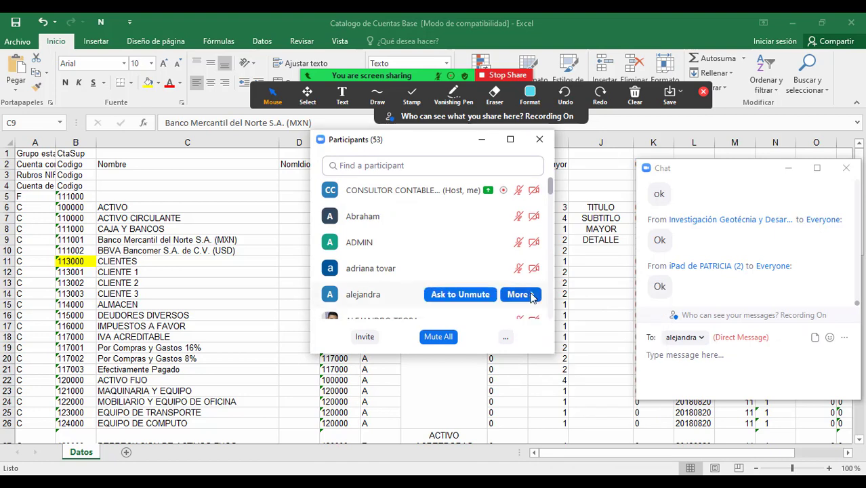
Put the muted participant in the waiting room
{"action": "left_click", "coordinate": [532, 298]}
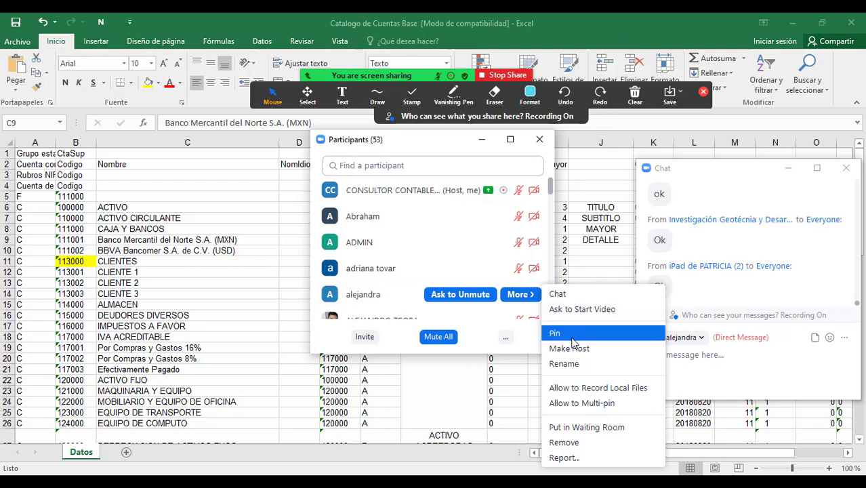
{"action": "left_click", "coordinate": [589, 427]}
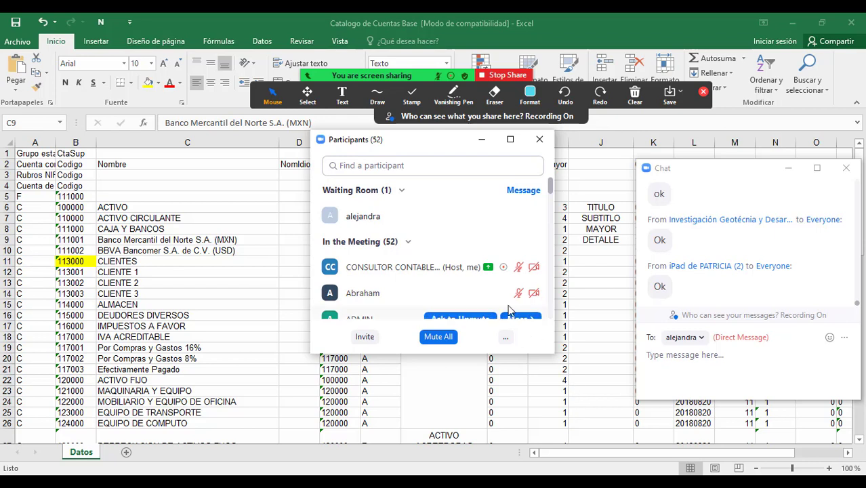
Remove the participant in the waiting room from the meeting and dismiss the report form without reporting them
{"action": "mouse_move", "coordinate": [459, 291]}
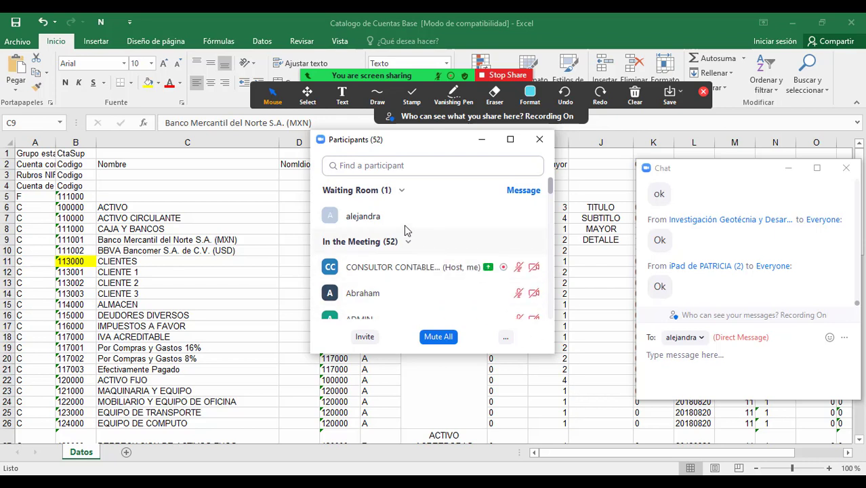
{"action": "mouse_move", "coordinate": [466, 222]}
{"action": "left_click", "coordinate": [515, 218]}
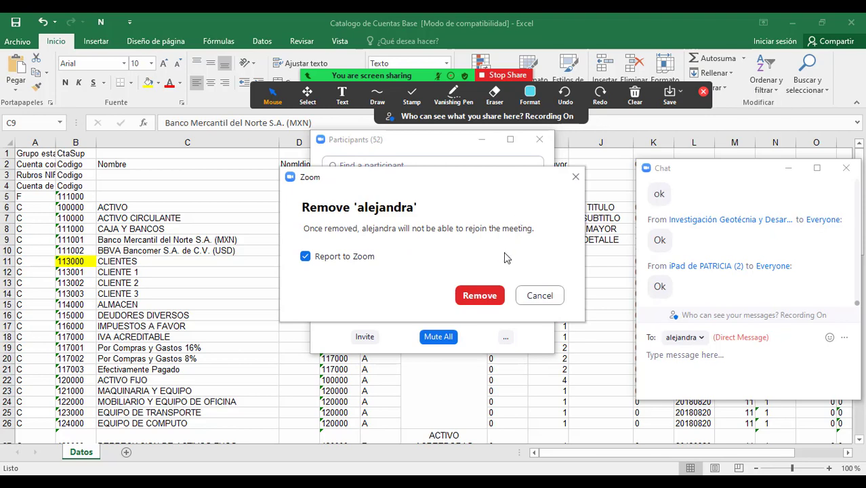
{"action": "left_click", "coordinate": [496, 294]}
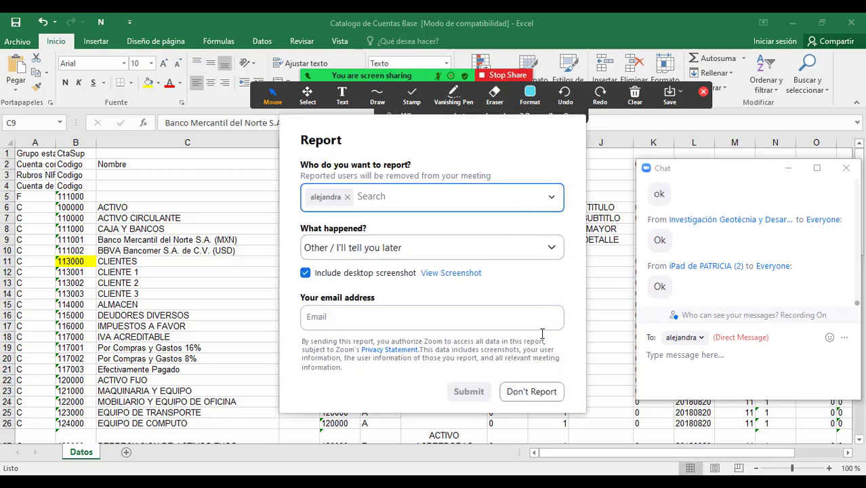
{"action": "left_click_drag", "start_coordinate": [569, 133], "coordinate": [560, 161]}
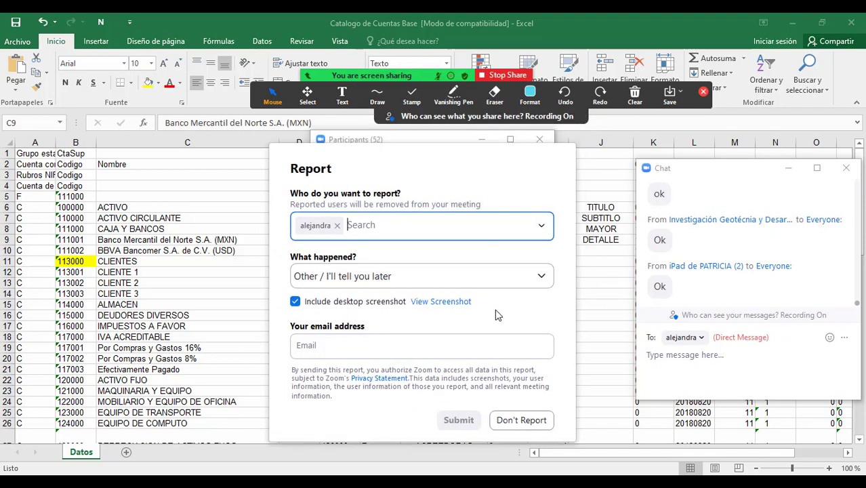
{"action": "left_click", "coordinate": [520, 420]}
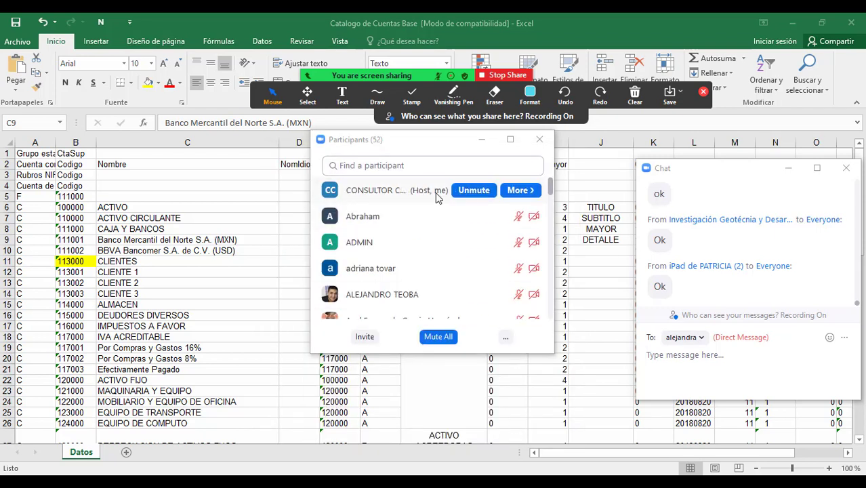
Minimize the participant list, switch to PowerPoint's curso de contabilidad presentation and pause the screen sharing
{"action": "mouse_move", "coordinate": [409, 59]}
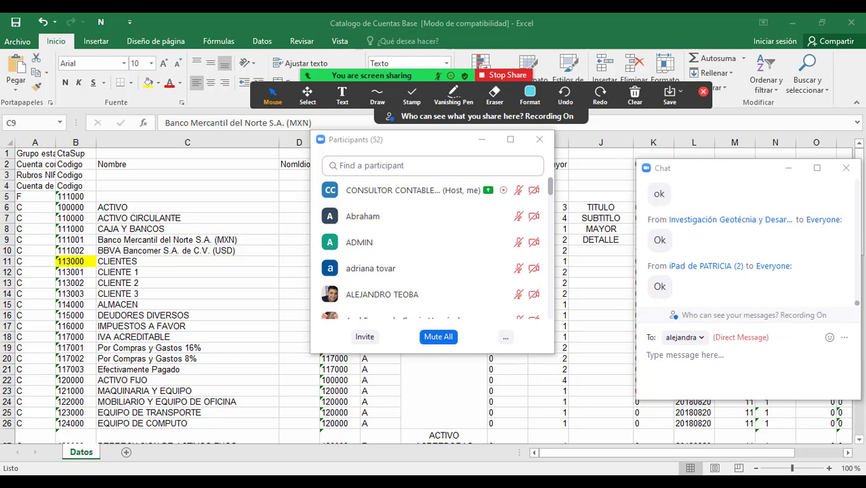
{"action": "key", "text": "alt+Tab"}
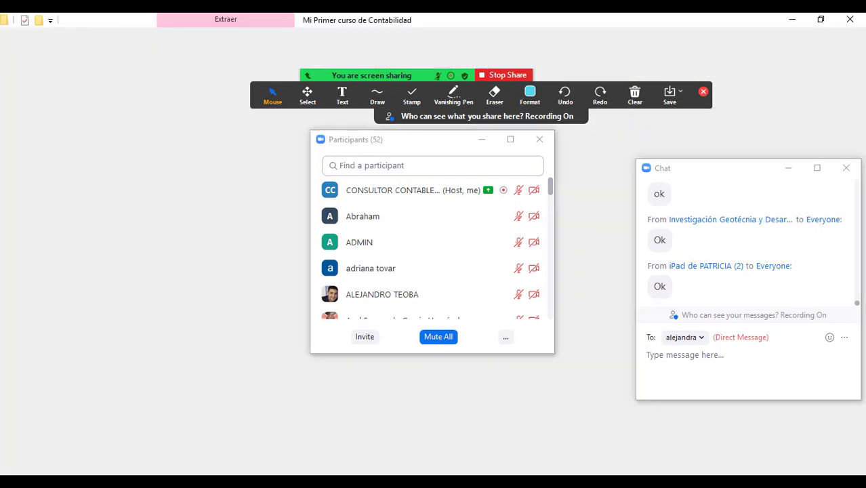
{"action": "key", "text": "alt+Tab"}
{"action": "key", "text": "alt+Tab"}
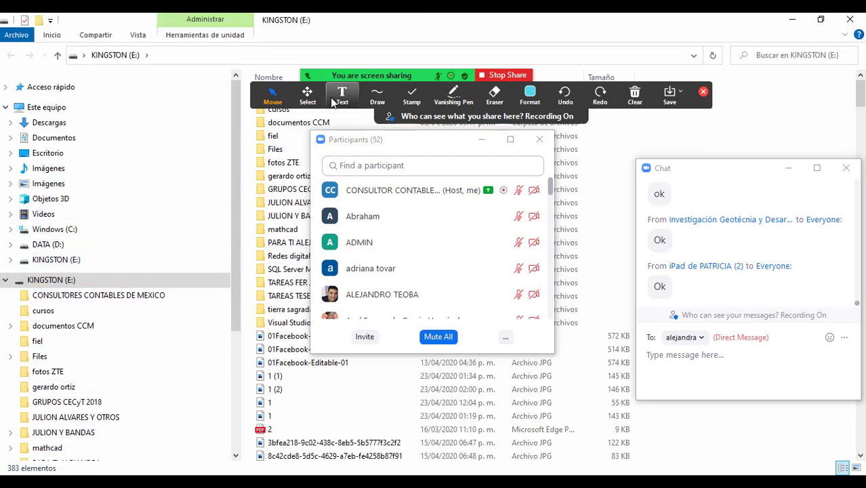
{"action": "left_click", "coordinate": [484, 139]}
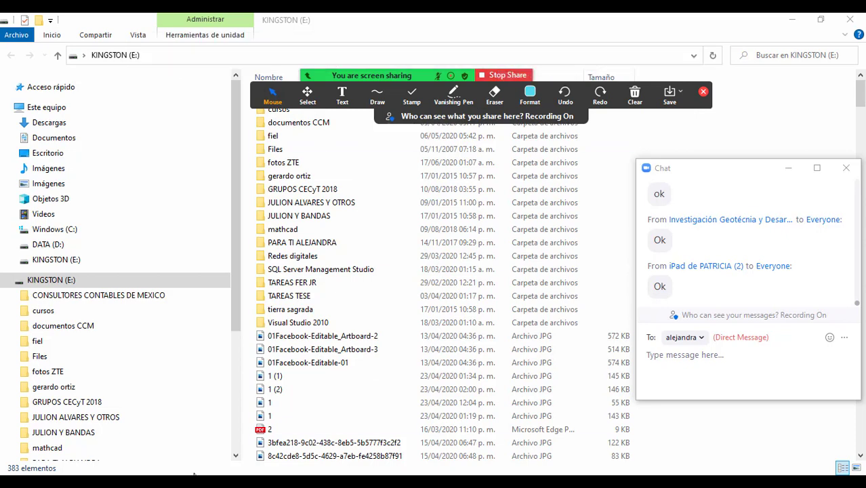
{"action": "key", "text": "alt+Tab"}
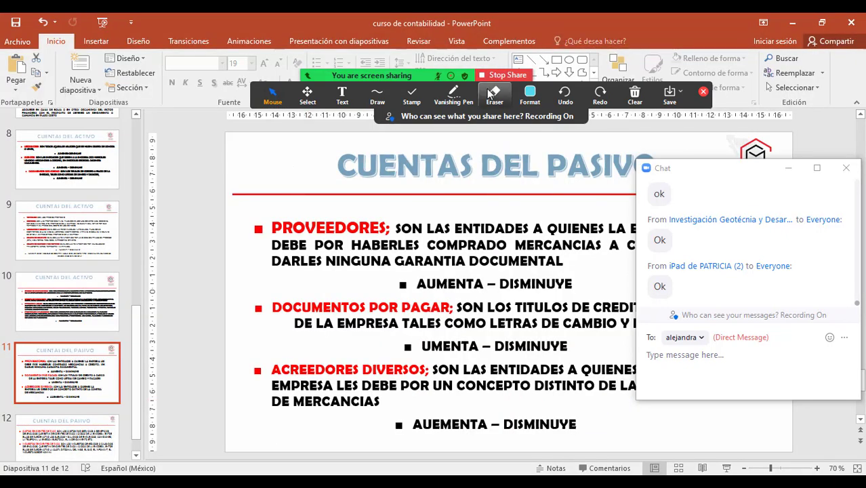
{"action": "left_click", "coordinate": [500, 49]}
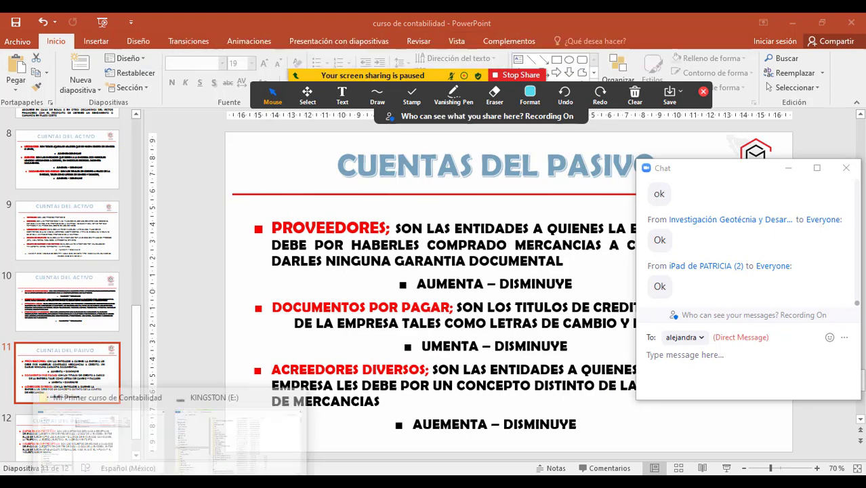
Switch to File Explorer and open the promocion sep image from the cursos folder on KINGSTON (E:)
{"action": "left_click", "coordinate": [187, 445]}
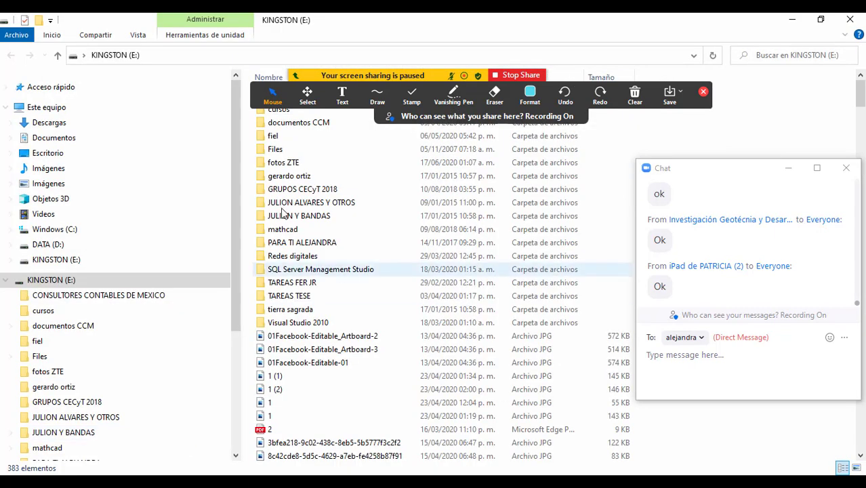
{"action": "left_click", "coordinate": [124, 311]}
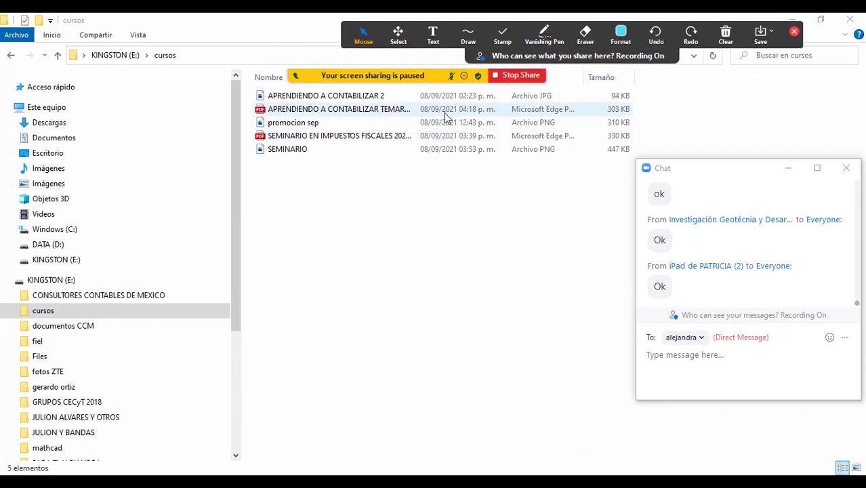
{"action": "left_click", "coordinate": [417, 125]}
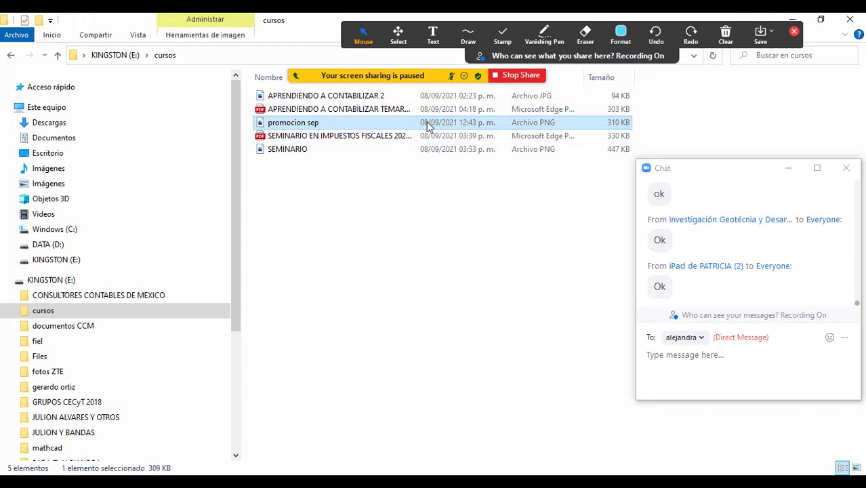
{"action": "double_click", "coordinate": [423, 124]}
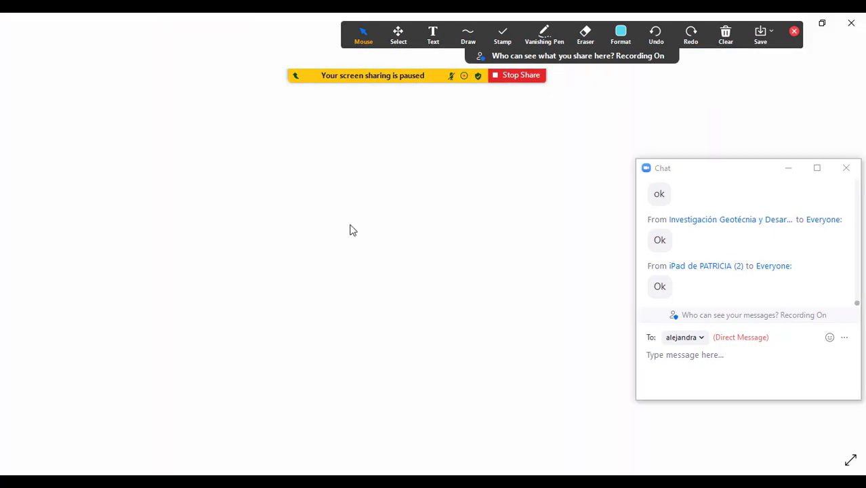
Return to the cursos folder and open the APRENDIENDO A CONTABILIZAR 2 image
{"action": "left_click", "coordinate": [197, 481]}
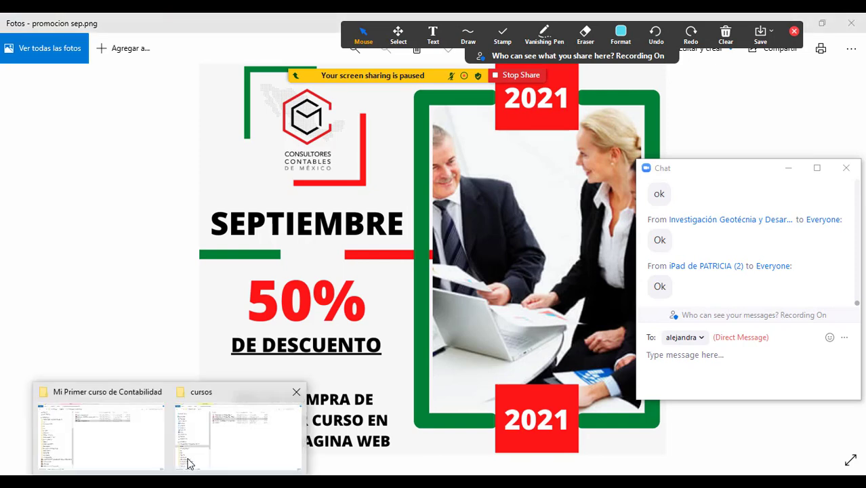
{"action": "left_click", "coordinate": [198, 452]}
{"action": "left_click", "coordinate": [355, 99]}
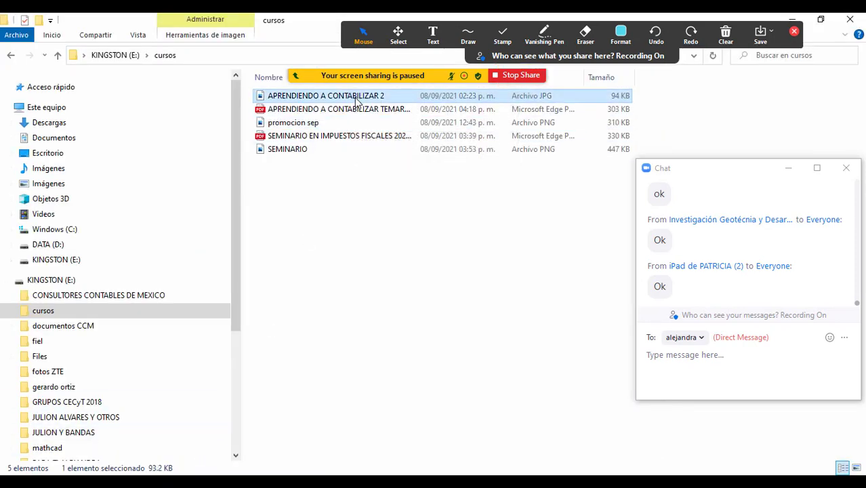
{"action": "double_click", "coordinate": [357, 102]}
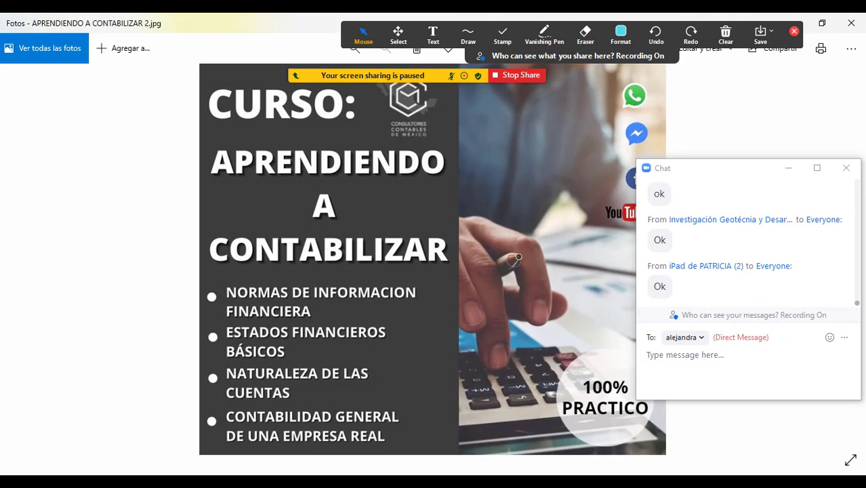
Return to the cursos folder and open the SEMINARIO image
{"action": "left_click", "coordinate": [197, 481]}
{"action": "left_click", "coordinate": [223, 442]}
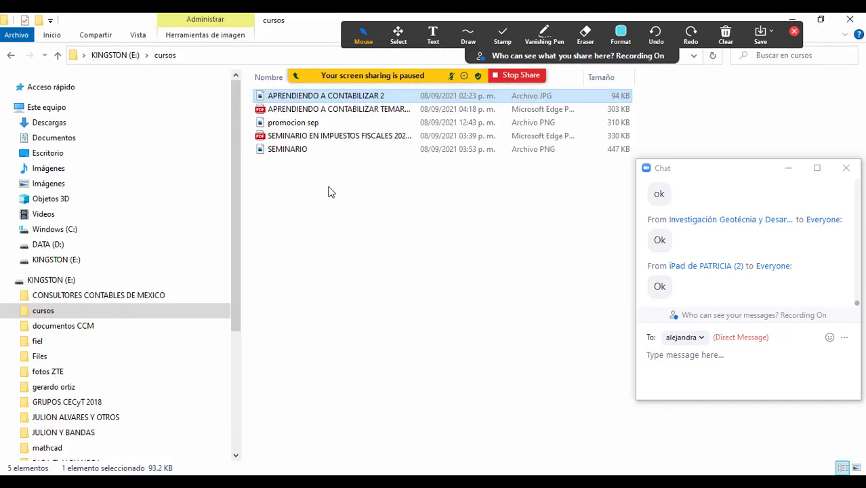
{"action": "double_click", "coordinate": [321, 152]}
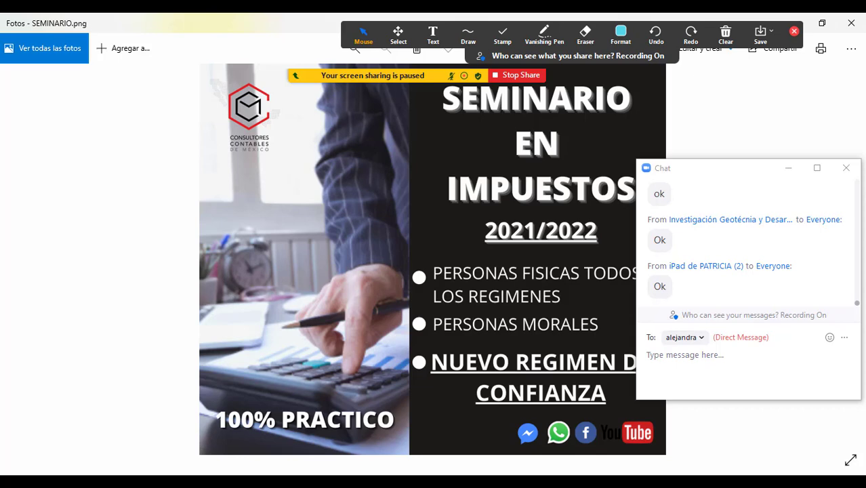
Open a blank Notepad document and move its window up so that it is fully on screen
{"action": "left_click", "coordinate": [97, 467]}
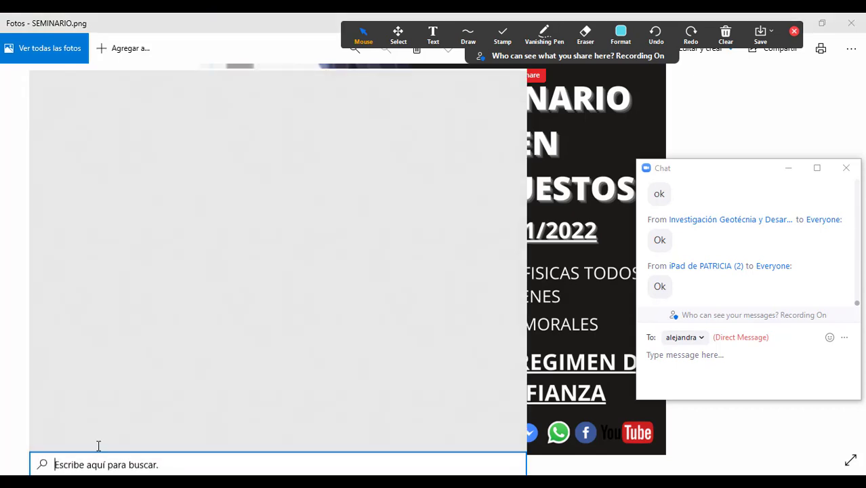
{"action": "left_click", "coordinate": [142, 332]}
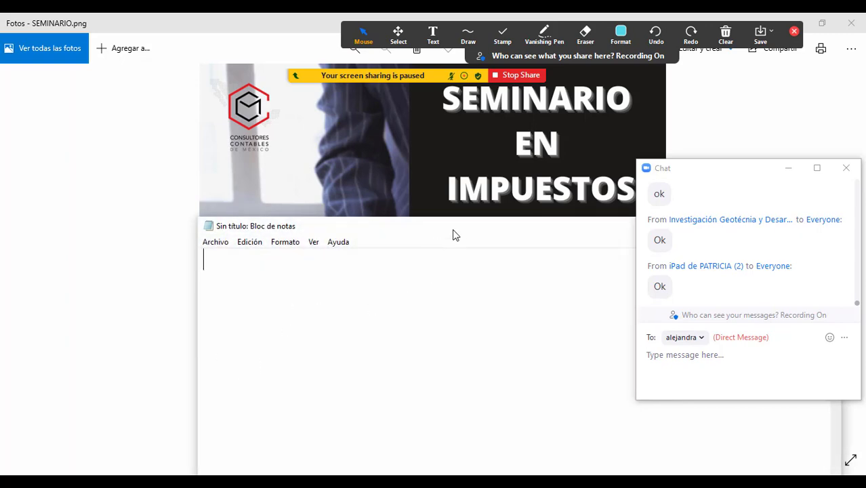
{"action": "left_click_drag", "start_coordinate": [452, 229], "coordinate": [378, 120]}
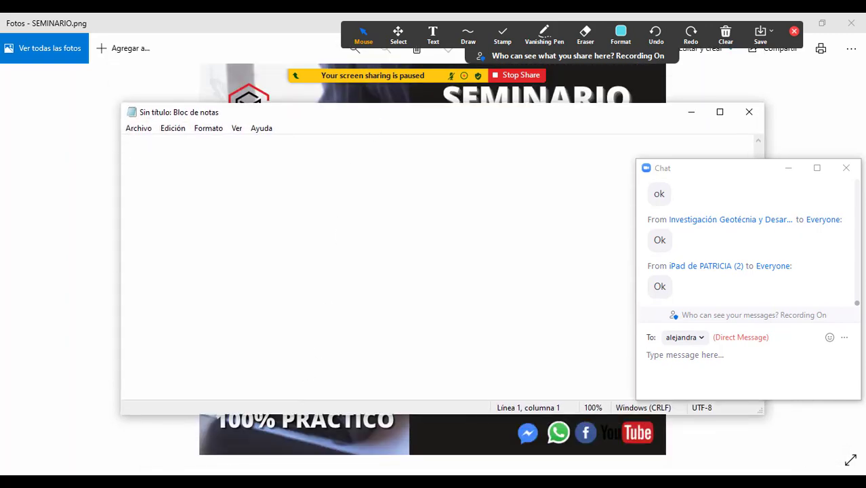
Switch to Chrome with the Consultores Contables YouTube channel's videos page and clear all annotation drawings
{"action": "mouse_move", "coordinate": [139, 482]}
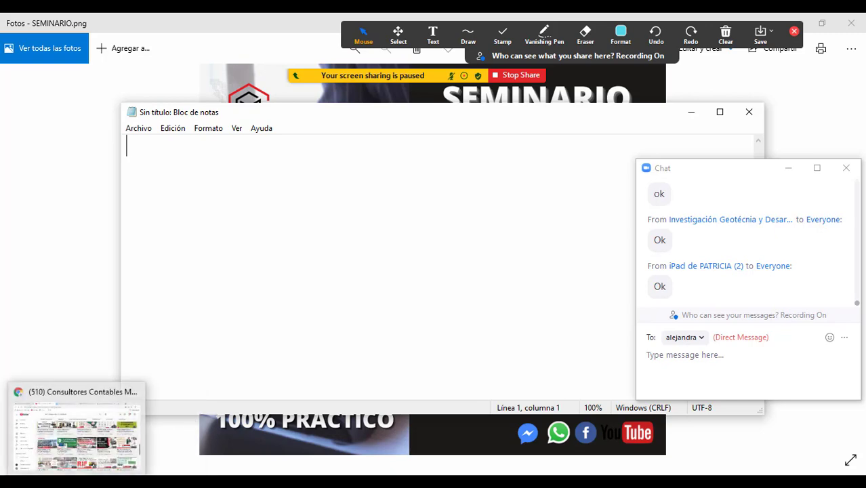
{"action": "left_click", "coordinate": [82, 452]}
{"action": "left_click", "coordinate": [725, 34]}
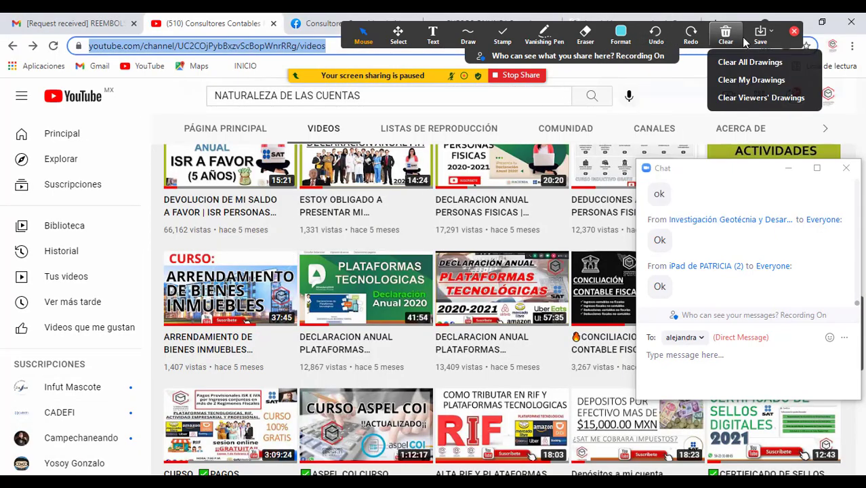
{"action": "left_click", "coordinate": [752, 59]}
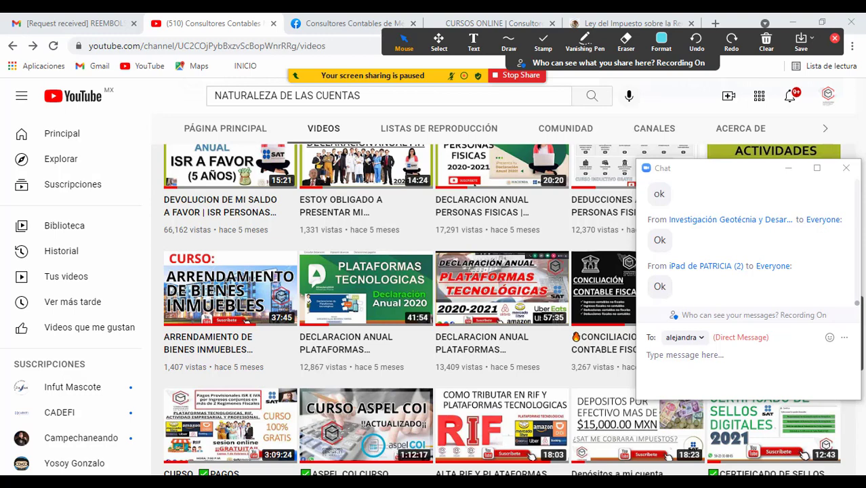
Open the nota text file from the cursos folder and arrange the chat and Notepad windows so the whole note is readable
{"action": "key", "text": "alt+Tab"}
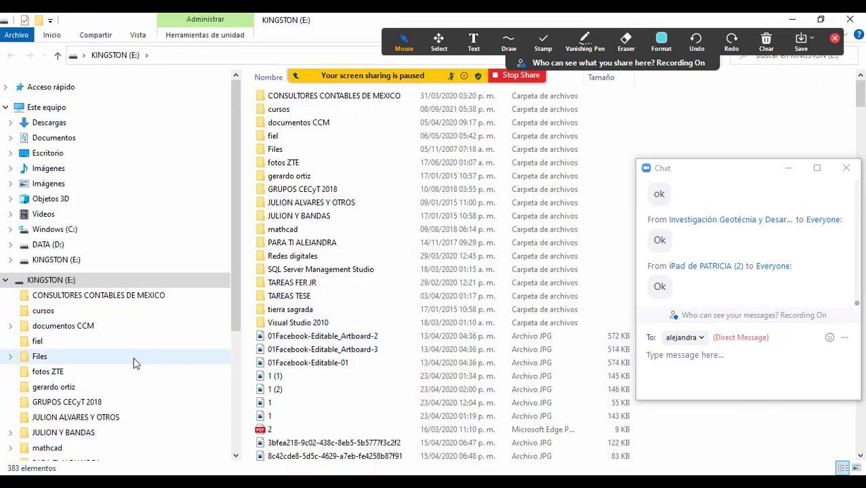
{"action": "left_click", "coordinate": [119, 310]}
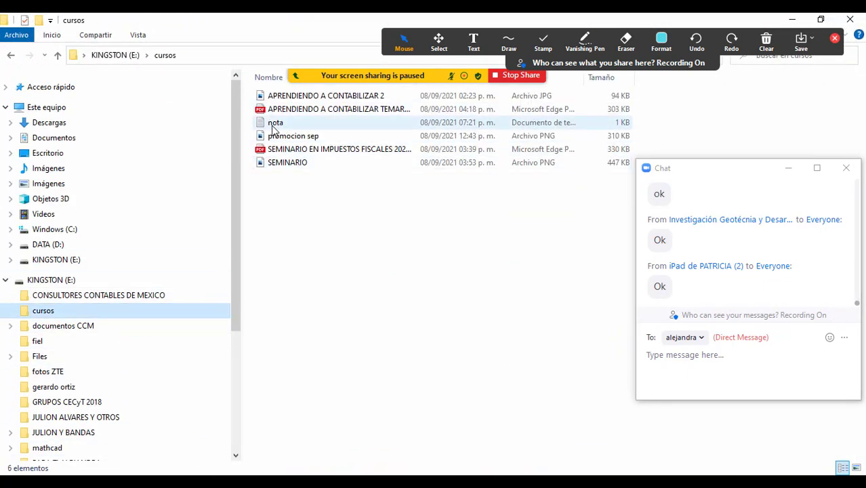
{"action": "double_click", "coordinate": [275, 122]}
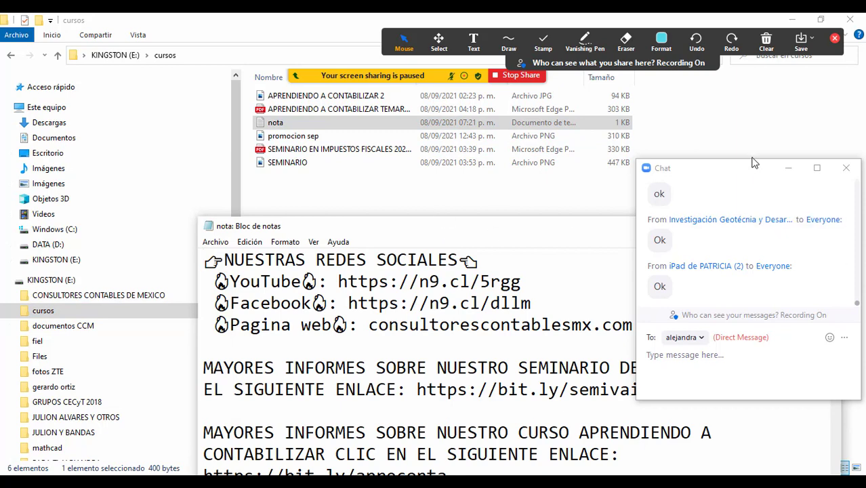
{"action": "left_click_drag", "start_coordinate": [758, 178], "coordinate": [771, 78]}
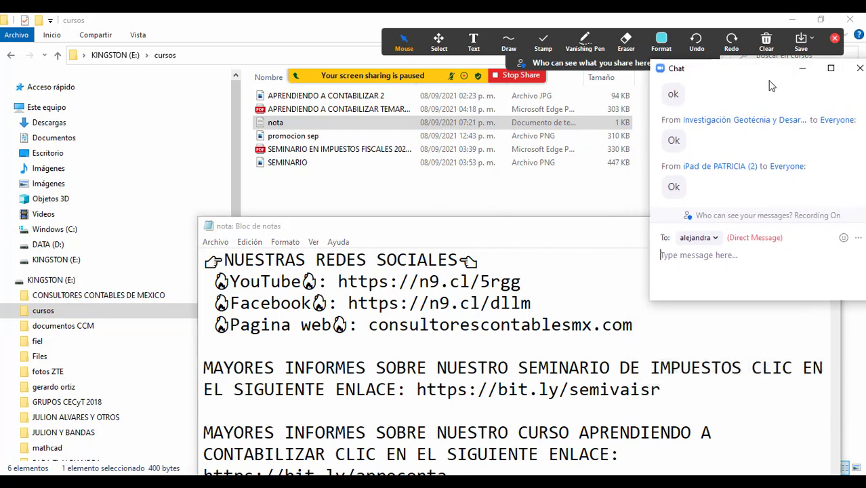
{"action": "left_click_drag", "start_coordinate": [546, 228], "coordinate": [395, 169]}
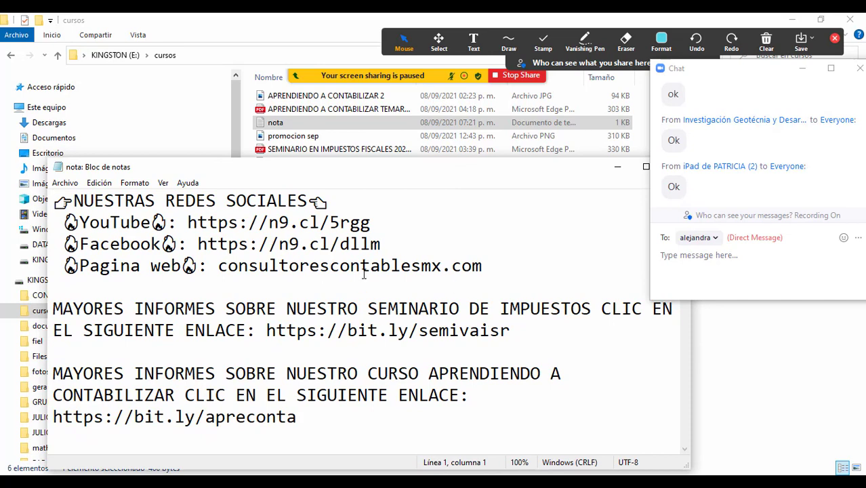
Minimize the nota document and bring the promocion sep image back up in Photos
{"action": "left_click", "coordinate": [618, 167]}
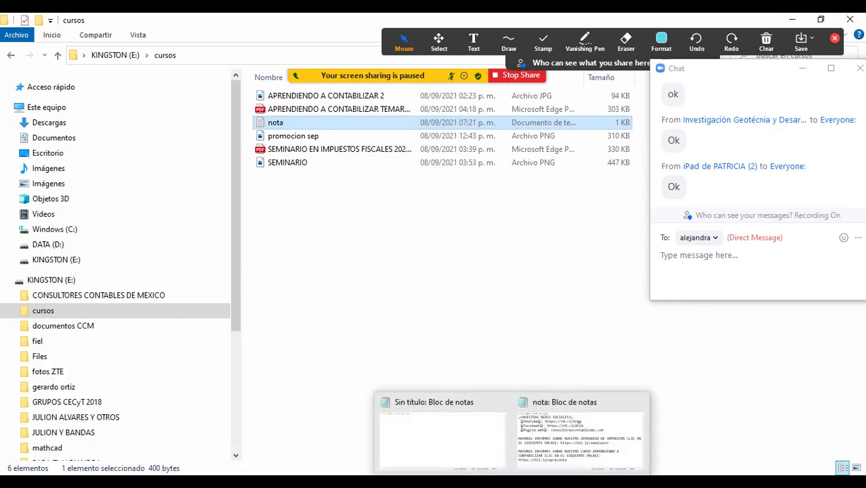
{"action": "left_click", "coordinate": [551, 448]}
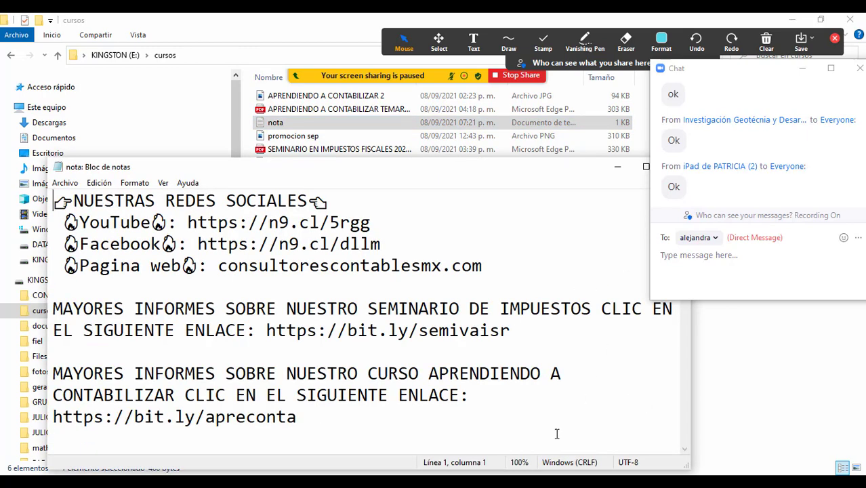
{"action": "left_click", "coordinate": [550, 474]}
{"action": "left_click", "coordinate": [617, 167]}
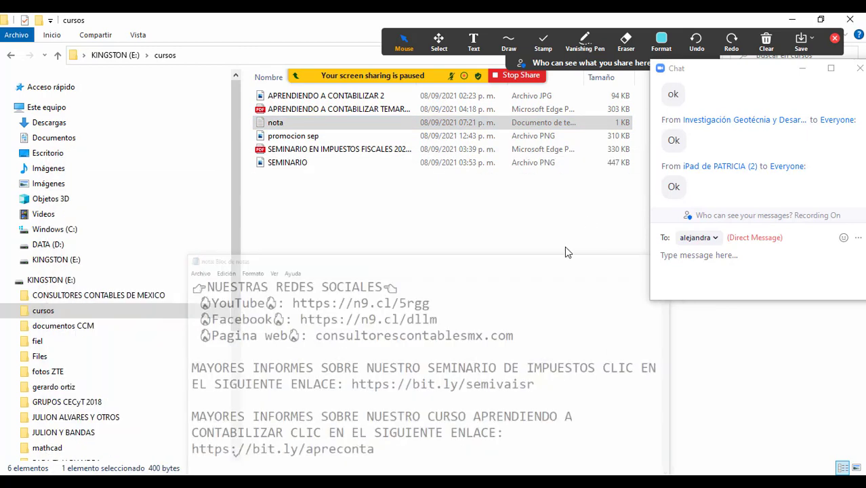
{"action": "mouse_move", "coordinate": [456, 444]}
{"action": "left_click", "coordinate": [390, 437]}
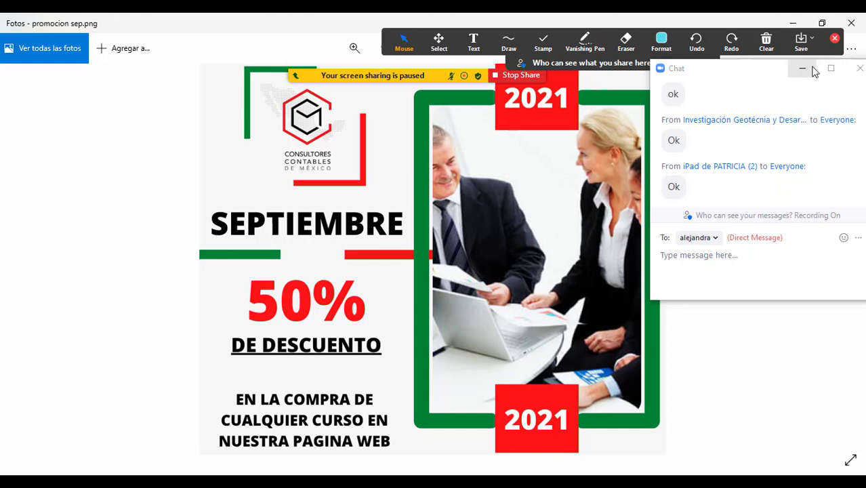
Reposition the Zoom chat window and the annotation toolbar over the promotion image
{"action": "left_click", "coordinate": [771, 72]}
{"action": "left_click_drag", "start_coordinate": [771, 71], "coordinate": [783, 88]}
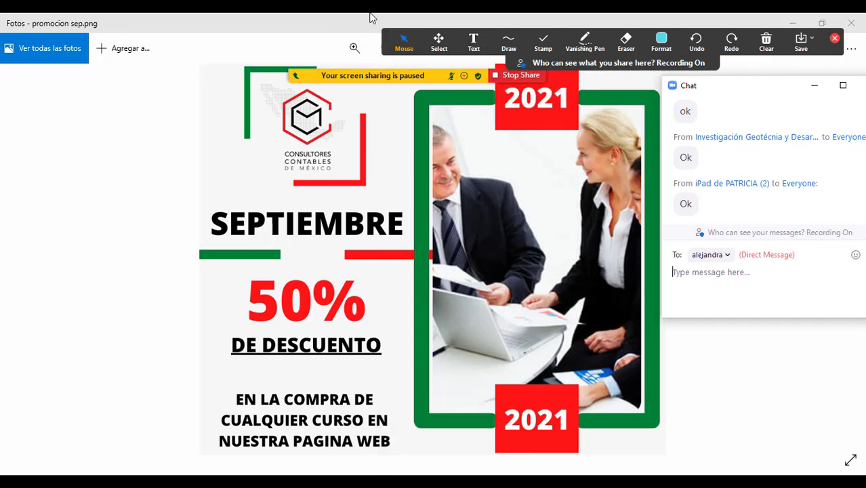
{"action": "left_click", "coordinate": [419, 482]}
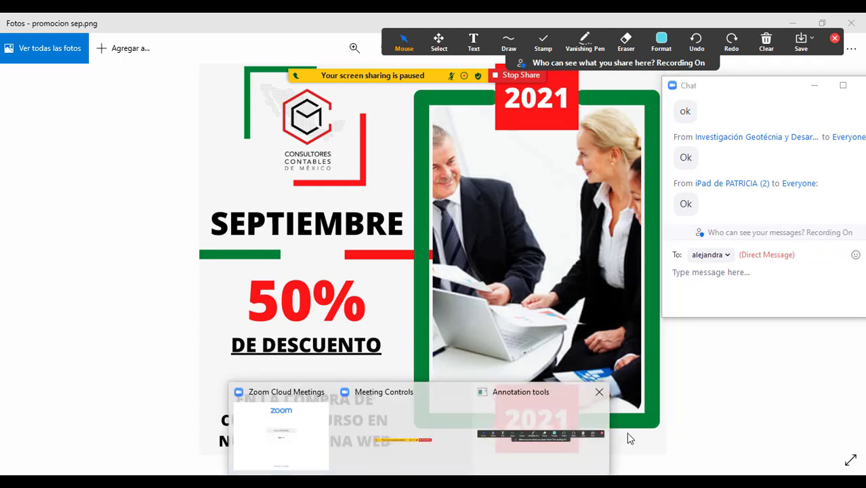
{"action": "left_click", "coordinate": [723, 407]}
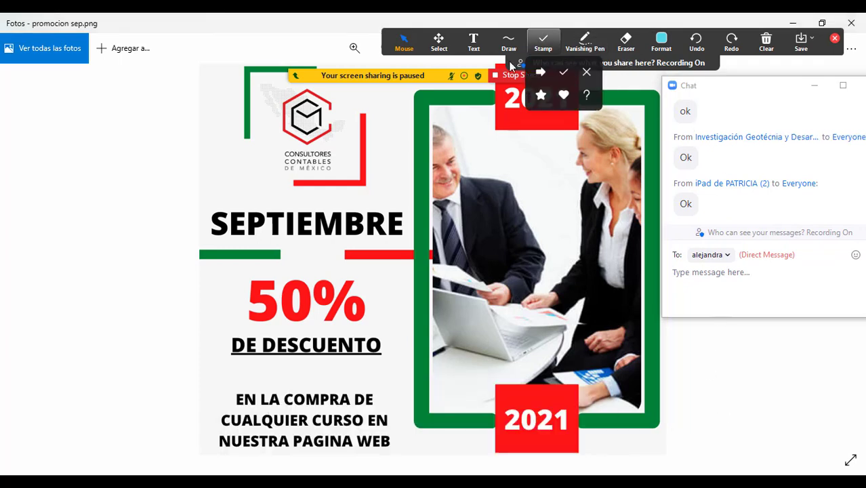
{"action": "mouse_move", "coordinate": [451, 61]}
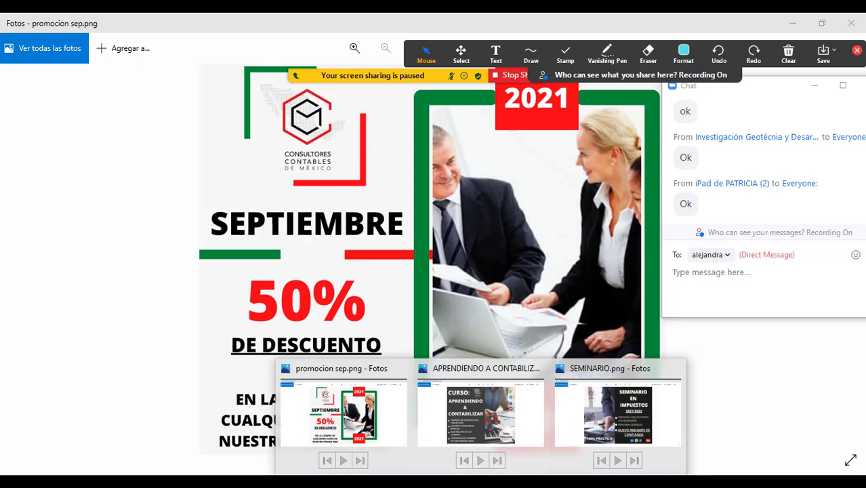
Open the SEMINARIO EN IMPUESTOS FISCALES 2021 and APRENDIENDO A CONTABILIZAR TEMARIO PDFs from the cursos folder
{"action": "mouse_move", "coordinate": [305, 477]}
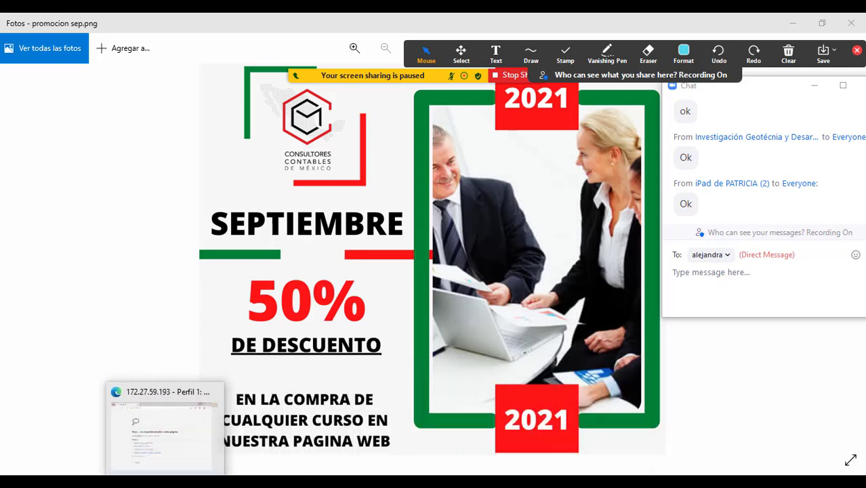
{"action": "mouse_move", "coordinate": [163, 478]}
{"action": "left_click", "coordinate": [191, 442]}
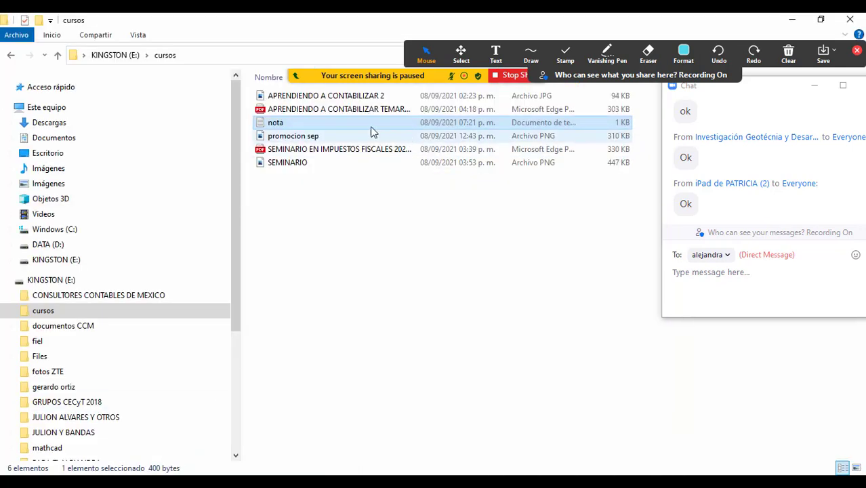
{"action": "double_click", "coordinate": [361, 149]}
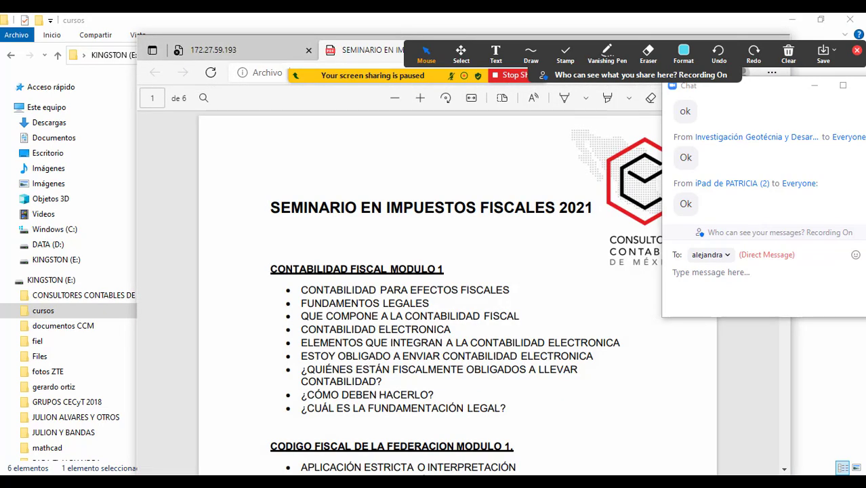
{"action": "left_click", "coordinate": [217, 421]}
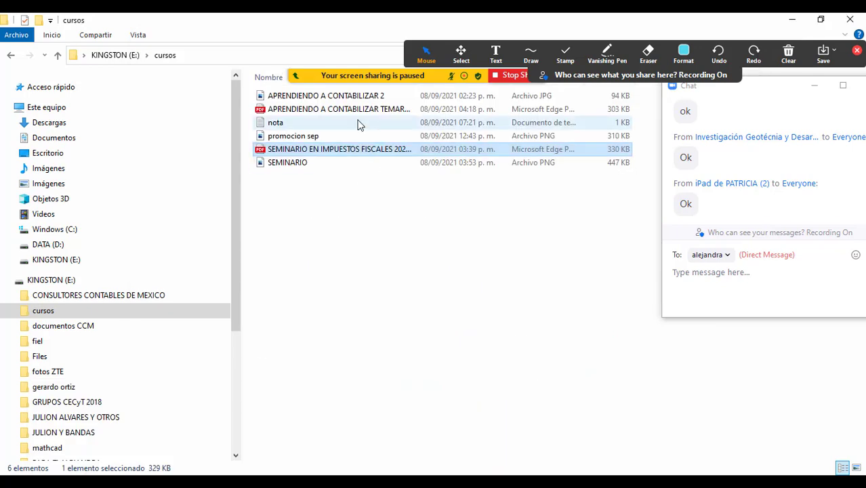
{"action": "double_click", "coordinate": [362, 108]}
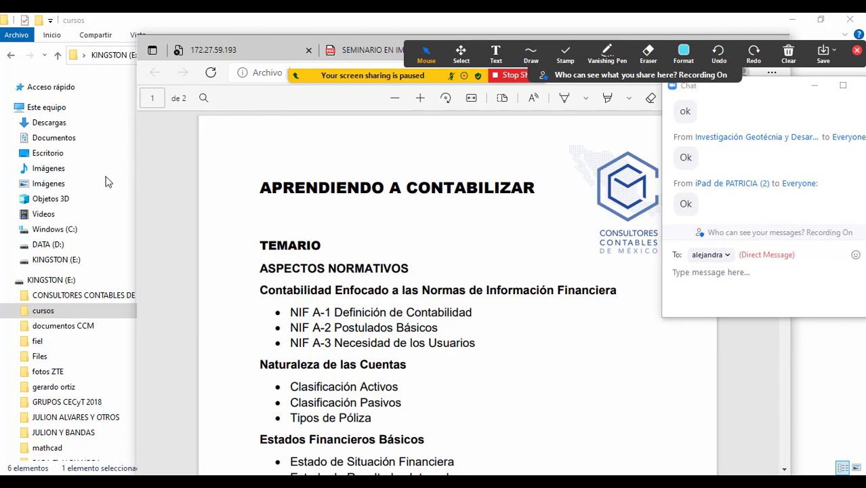
Move the PDF window so its title bar is reachable and close the cursos folder window
{"action": "left_click_drag", "start_coordinate": [206, 39], "coordinate": [179, 207]}
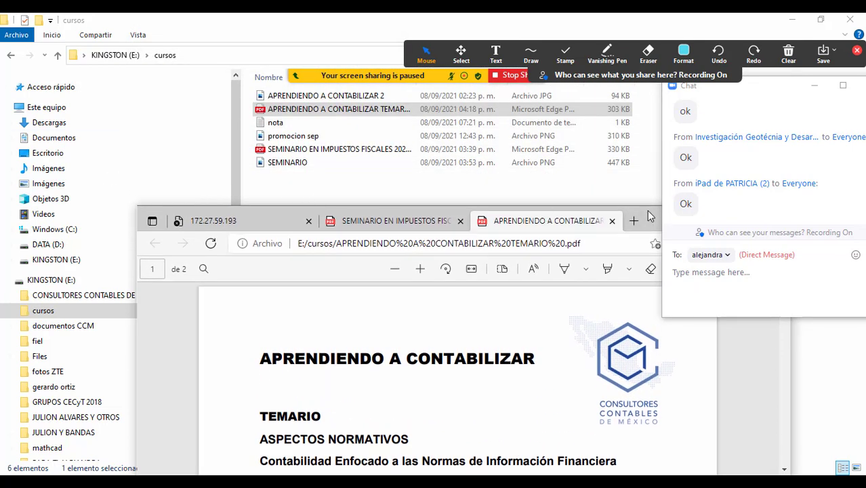
{"action": "left_click_drag", "start_coordinate": [646, 212], "coordinate": [559, 133]}
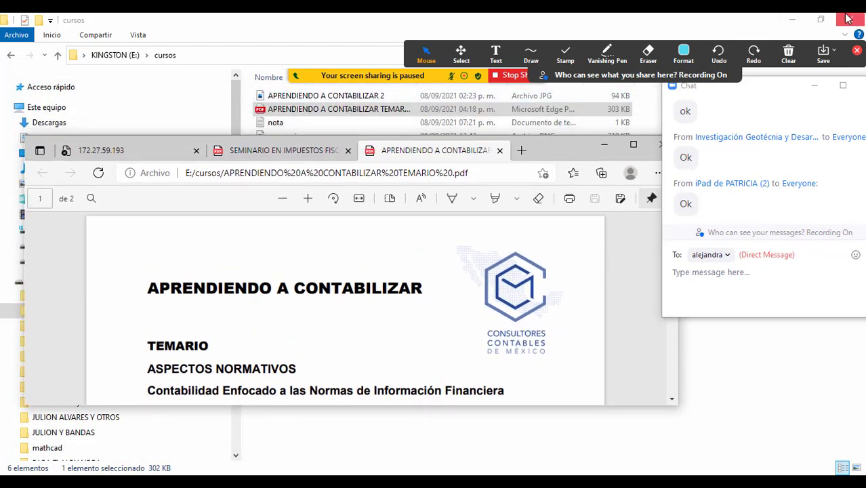
{"action": "left_click", "coordinate": [850, 19]}
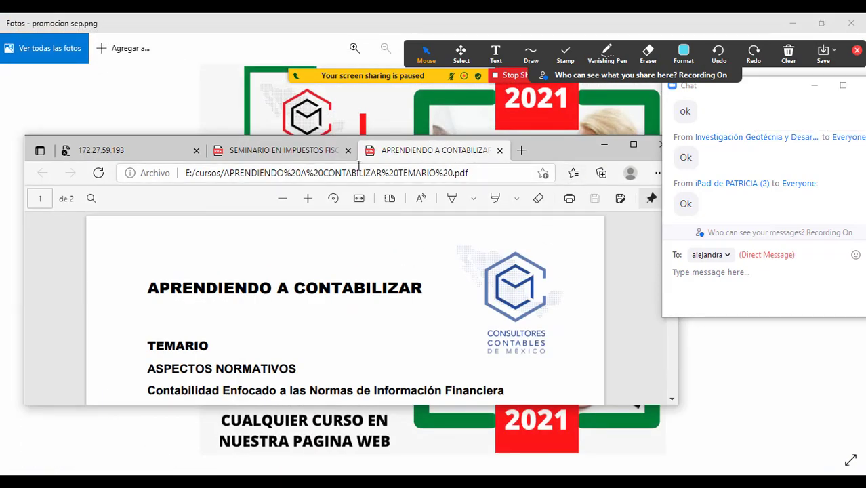
Show the SEMINARIO EN IMPUESTOS FISCALES PDF tab, maximize its window and minimize it again
{"action": "left_click", "coordinate": [337, 152]}
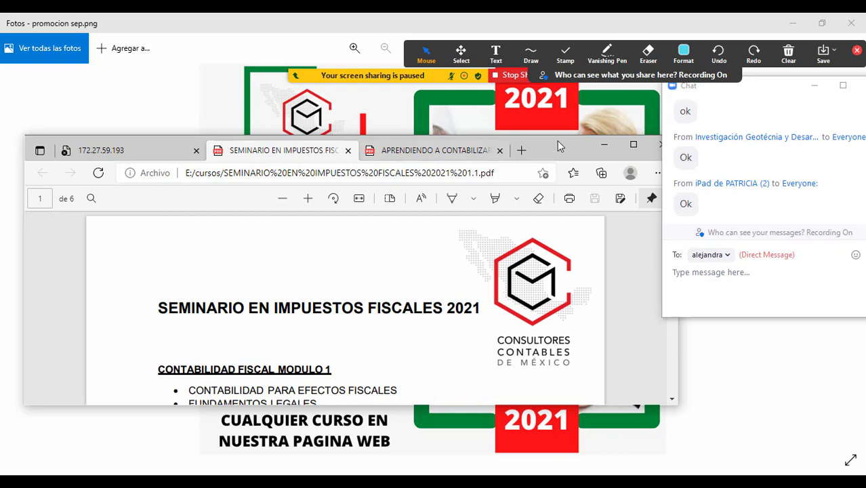
{"action": "left_click", "coordinate": [633, 145]}
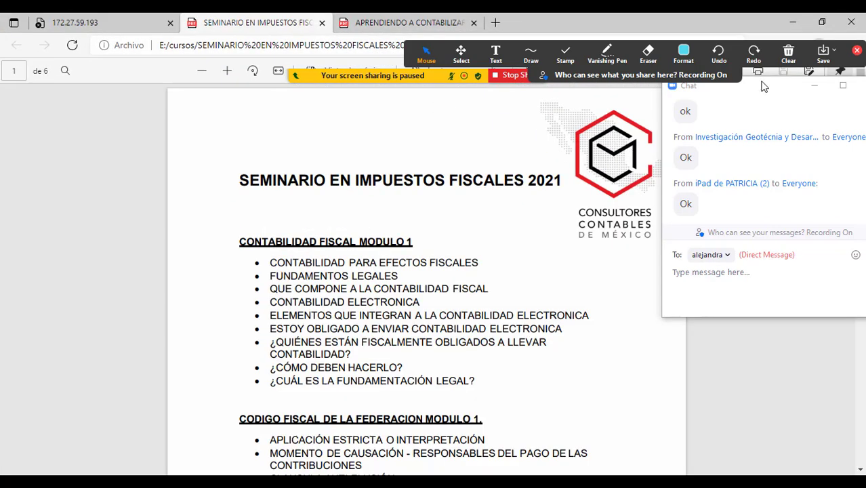
{"action": "left_click", "coordinate": [792, 25]}
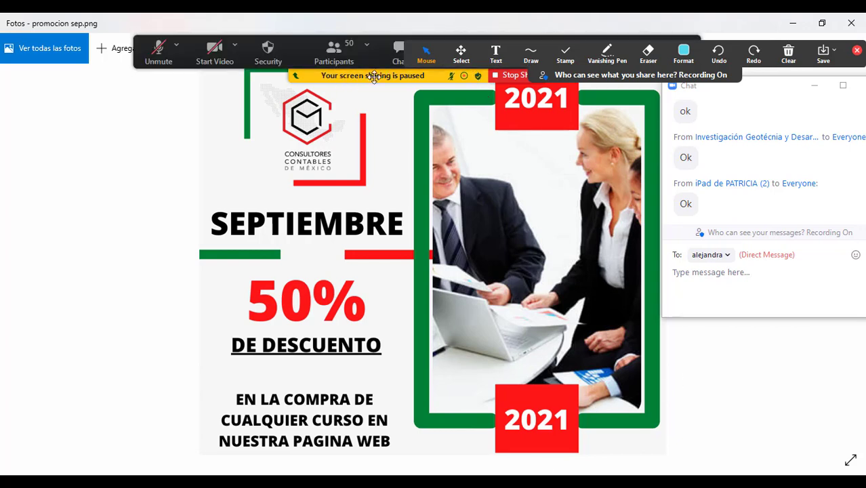
Switch to Chrome, show the CURSOS ONLINE page and move its tab ahead of the Facebook tab
{"action": "left_click", "coordinate": [788, 54]}
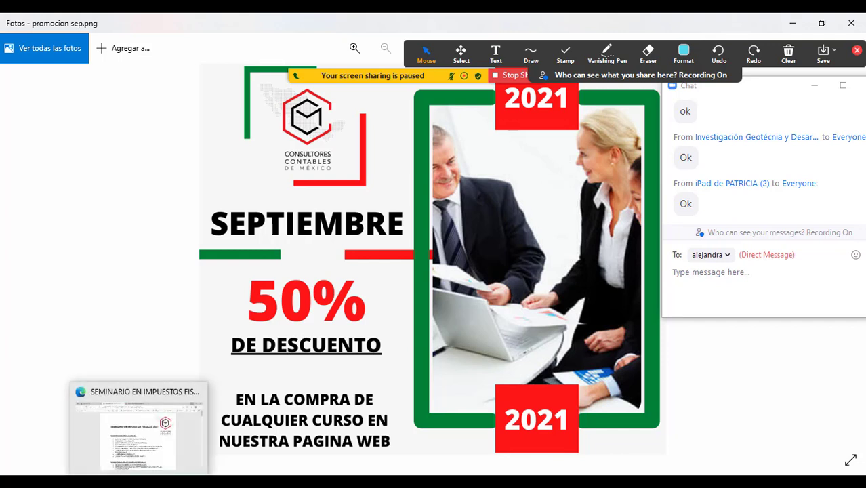
{"action": "left_click", "coordinate": [155, 444]}
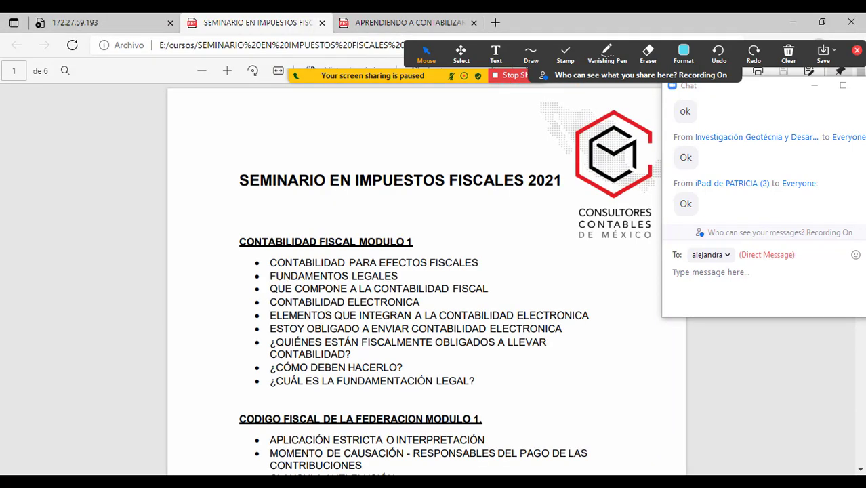
{"action": "left_click", "coordinate": [77, 439]}
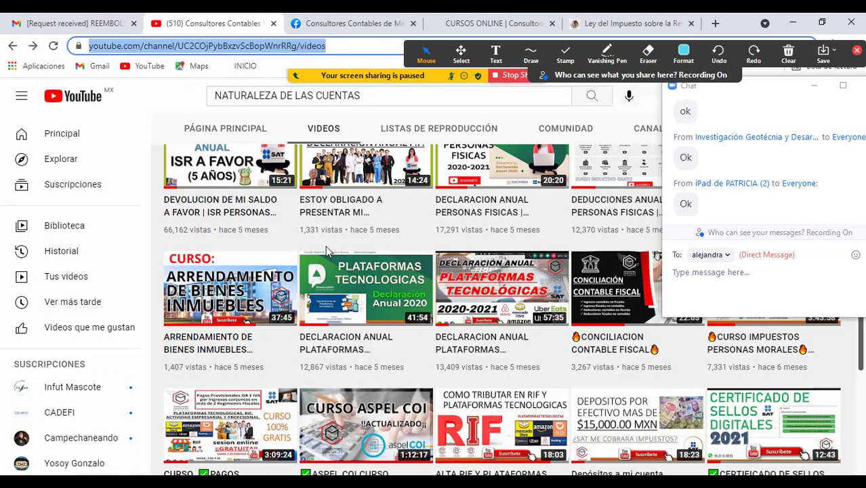
{"action": "left_click", "coordinate": [459, 20]}
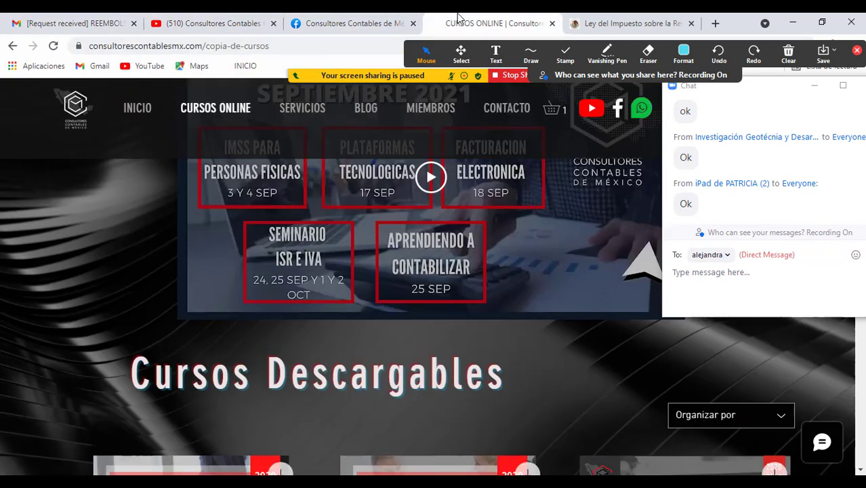
{"action": "left_click_drag", "start_coordinate": [421, 27], "coordinate": [325, 26]}
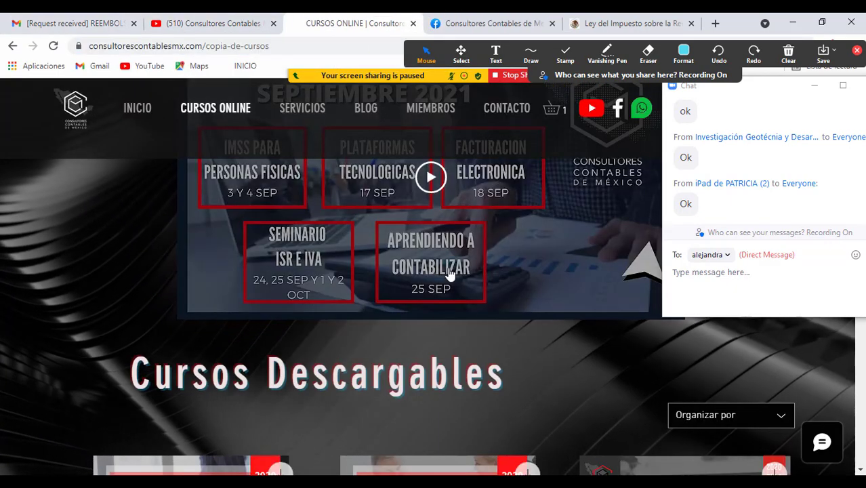
Bring the promocion sep image back up in Photos and place the annotation toolbar just below the meeting controls
{"action": "mouse_move", "coordinate": [481, 483]}
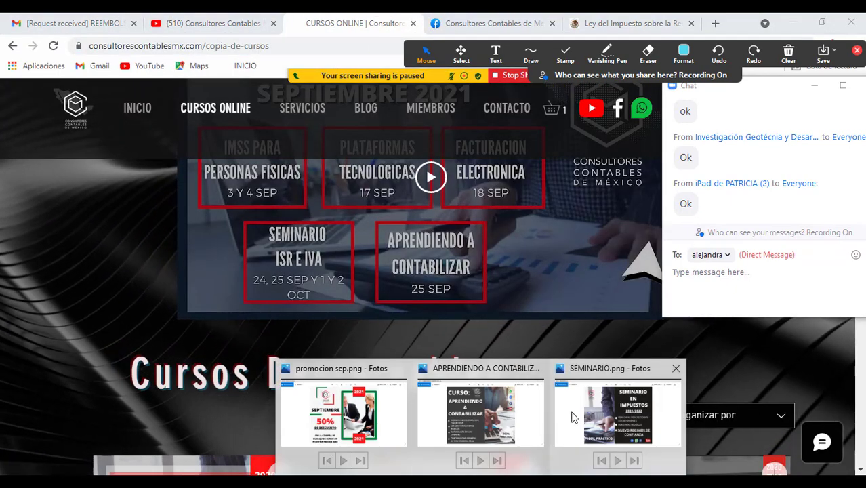
{"action": "left_click", "coordinate": [402, 430]}
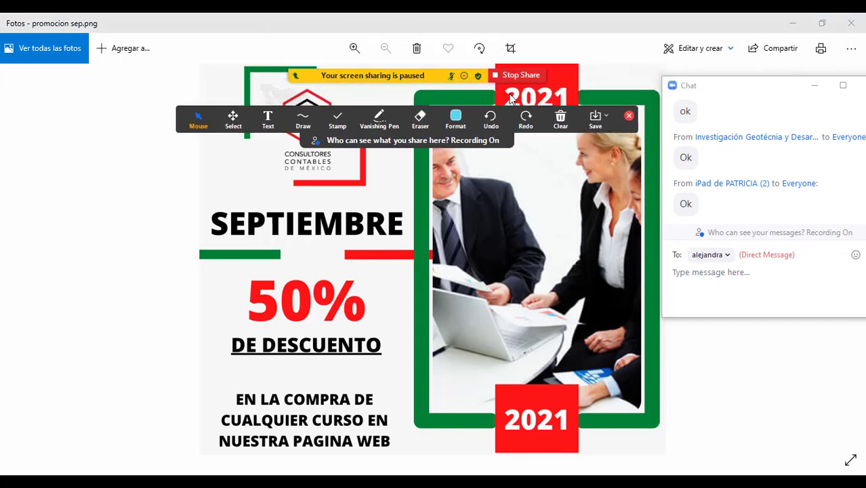
{"action": "mouse_move", "coordinate": [468, 56]}
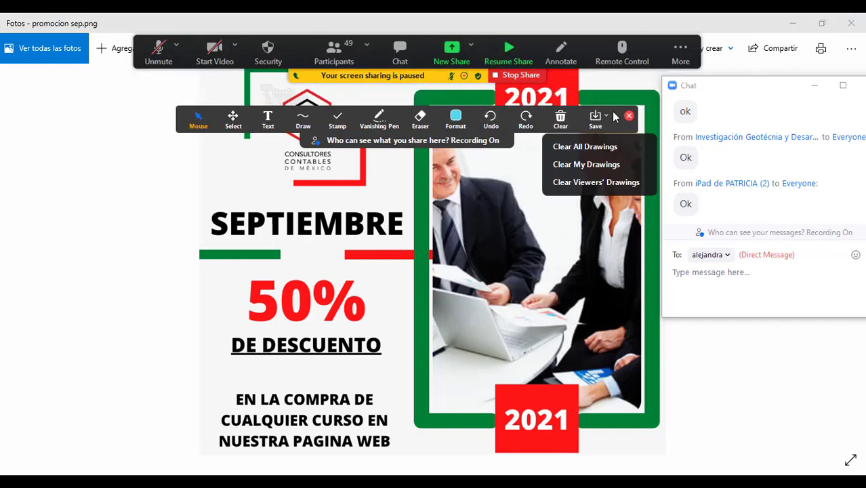
{"action": "mouse_move", "coordinate": [351, 72]}
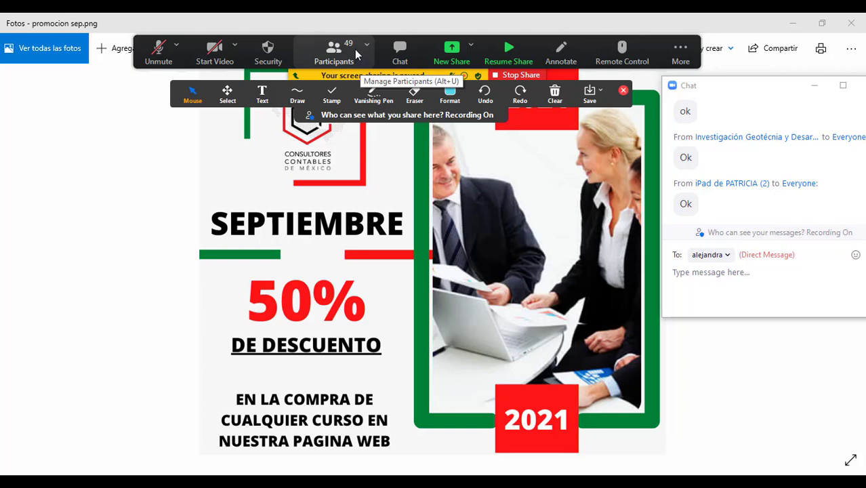
Switch to the curso de contabilidad presentation in PowerPoint
{"action": "left_click", "coordinate": [331, 95]}
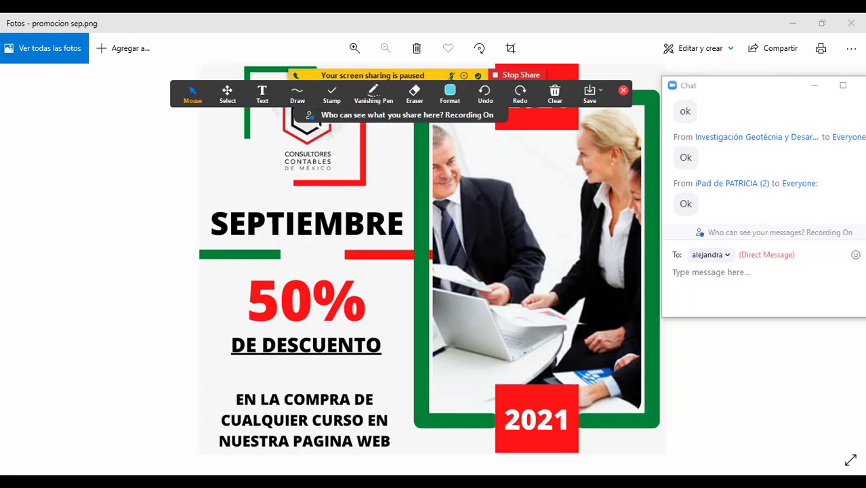
{"action": "key", "text": "alt+Tab"}
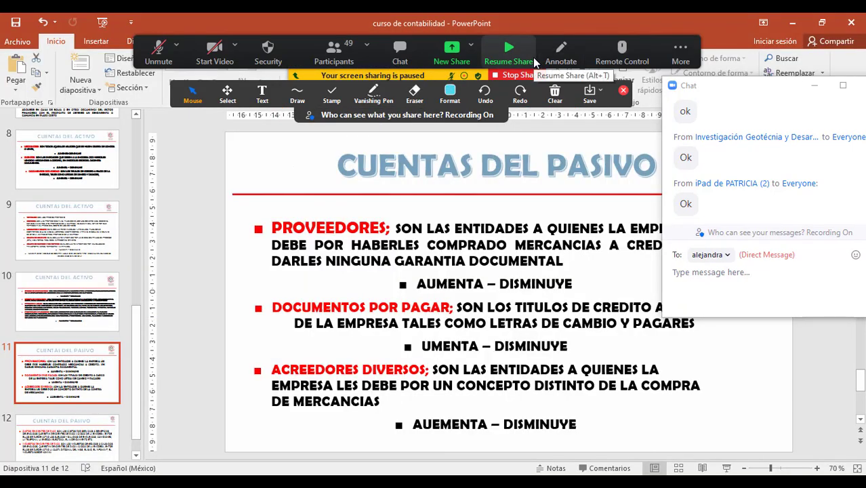
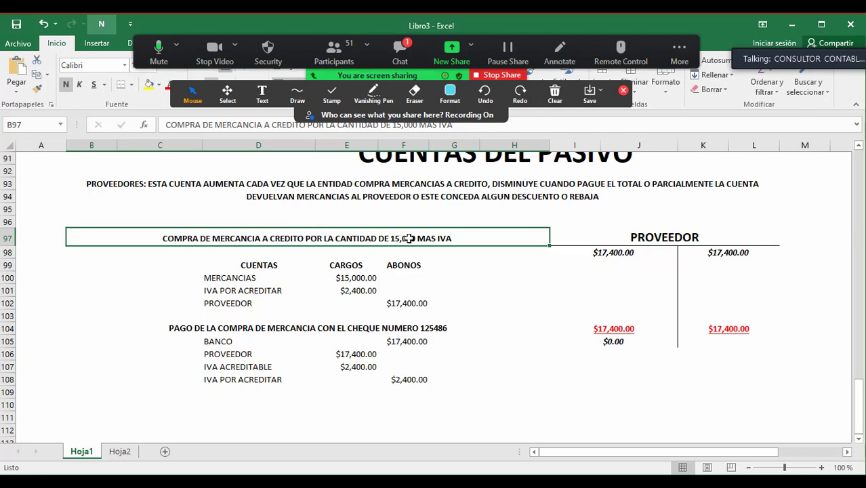
In the Libro3 Excel workbook, fill the IVA POR ACREDITAR entry of the merchandise purchase, D101:E101, with red
{"action": "left_click", "coordinate": [322, 294]}
{"action": "left_click_drag", "start_coordinate": [247, 280], "coordinate": [332, 281]}
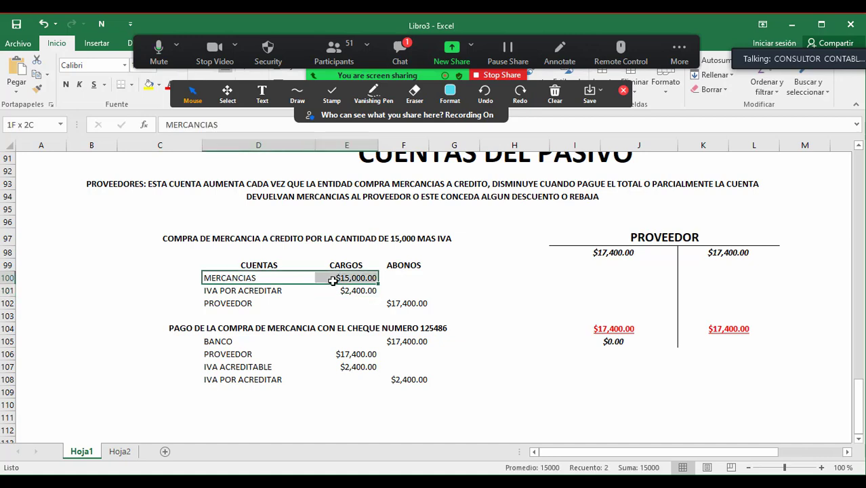
{"action": "left_click_drag", "start_coordinate": [223, 291], "coordinate": [344, 290]}
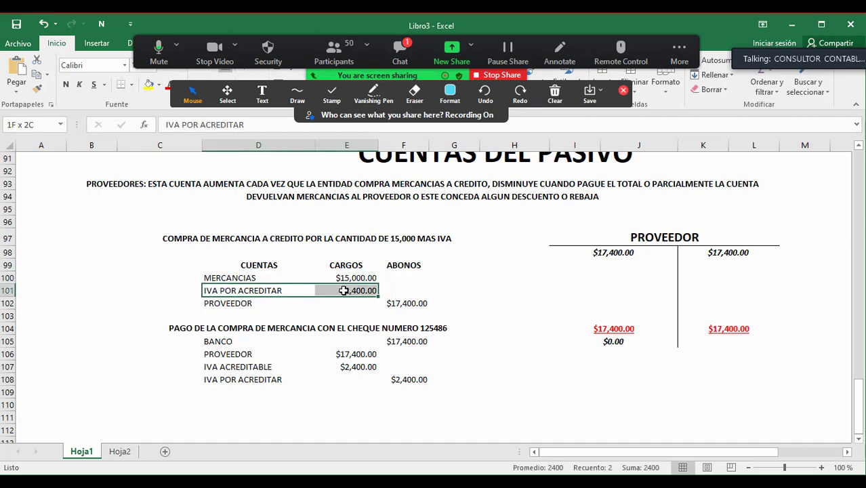
{"action": "left_click", "coordinate": [158, 87]}
{"action": "left_click", "coordinate": [159, 184]}
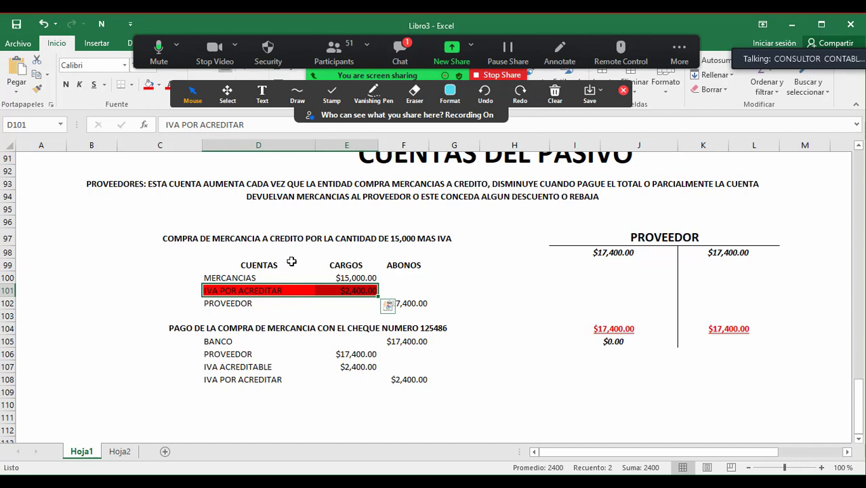
Point out the purchase entry's MERCANCIAS and IVA POR ACREDITAR charges and select the PROVEEDOR entry, D102:F102
{"action": "left_click", "coordinate": [337, 301]}
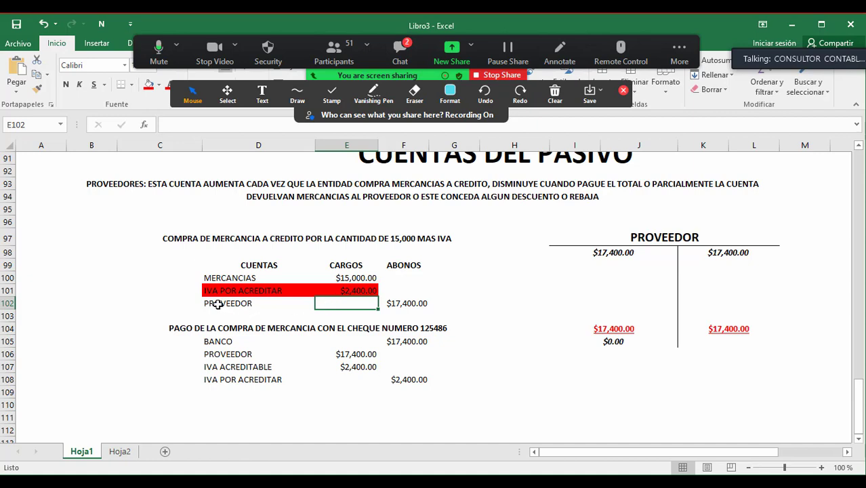
{"action": "left_click", "coordinate": [216, 305]}
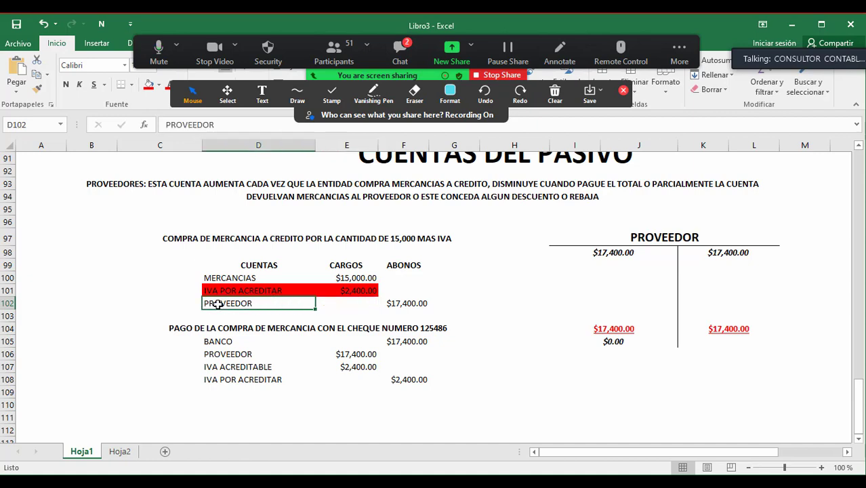
{"action": "left_click", "coordinate": [327, 275]}
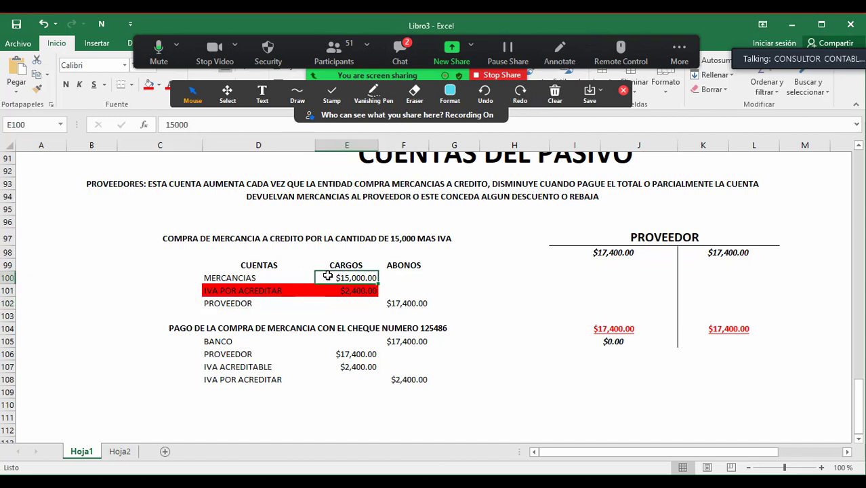
{"action": "left_click", "coordinate": [319, 291]}
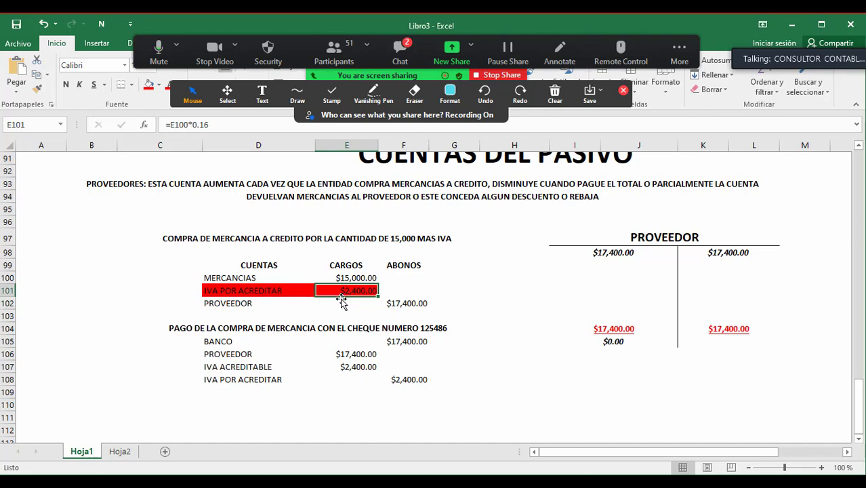
{"action": "left_click_drag", "start_coordinate": [244, 306], "coordinate": [420, 305]}
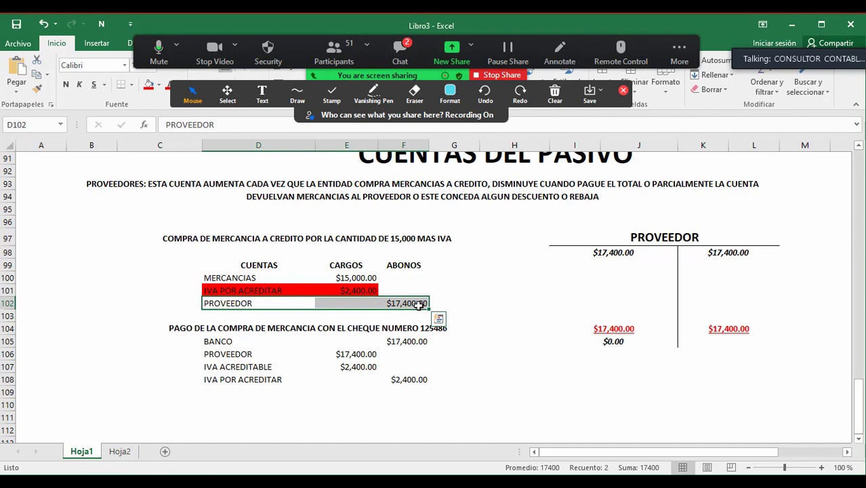
Fill the PROVEEDOR entry of the merchandise purchase, D102:F102, with yellow
{"action": "left_click", "coordinate": [420, 305]}
{"action": "left_click_drag", "start_coordinate": [271, 315], "coordinate": [405, 310]}
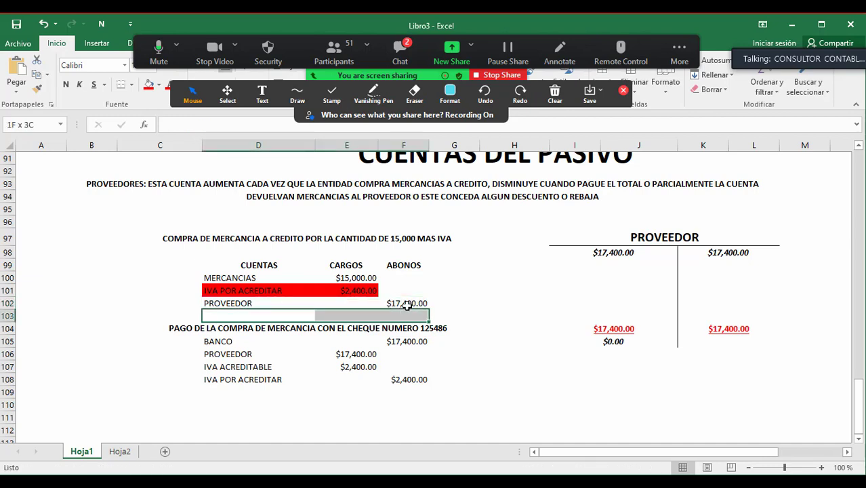
{"action": "left_click_drag", "start_coordinate": [231, 303], "coordinate": [409, 302]}
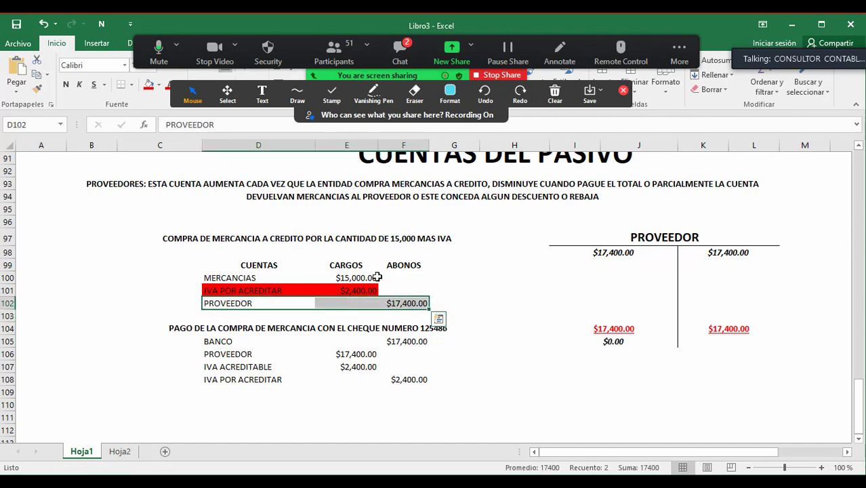
{"action": "left_click", "coordinate": [158, 85]}
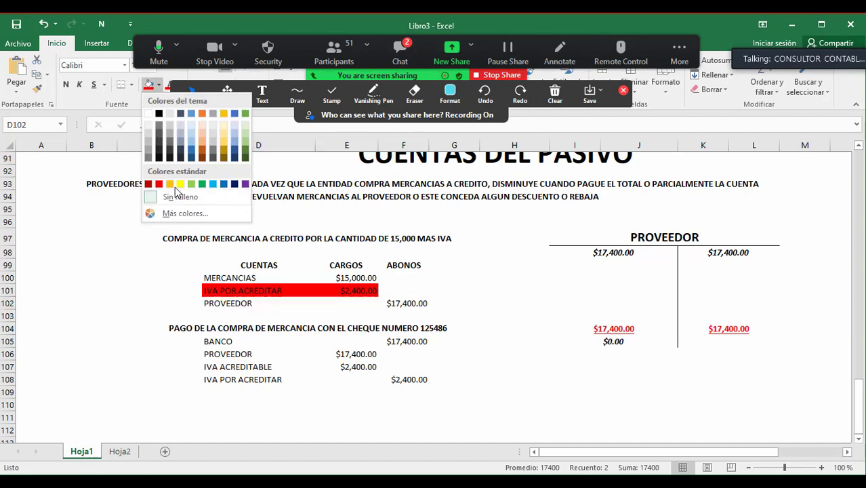
{"action": "left_click", "coordinate": [180, 184]}
Clear the charge and credit amounts in row 98 of the PROVEEDOR T-account
{"action": "left_click_drag", "start_coordinate": [613, 254], "coordinate": [757, 259]}
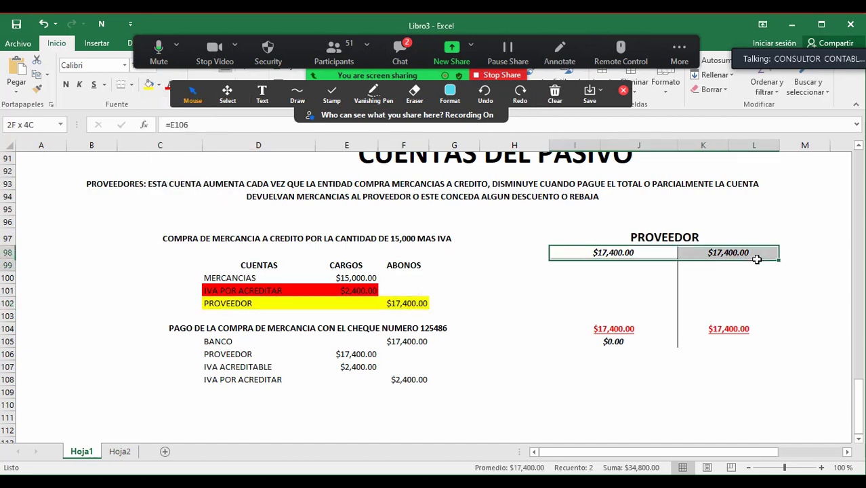
{"action": "key", "text": "Delete"}
{"action": "left_click", "coordinate": [622, 258]}
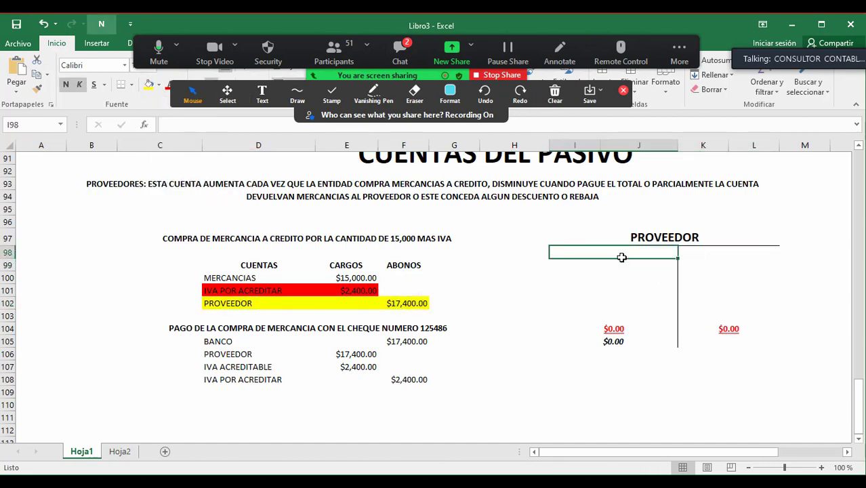
Point out the charge and credit sides of the PROVEEDOR T-account using the blank cells above its heading
{"action": "left_click", "coordinate": [605, 237]}
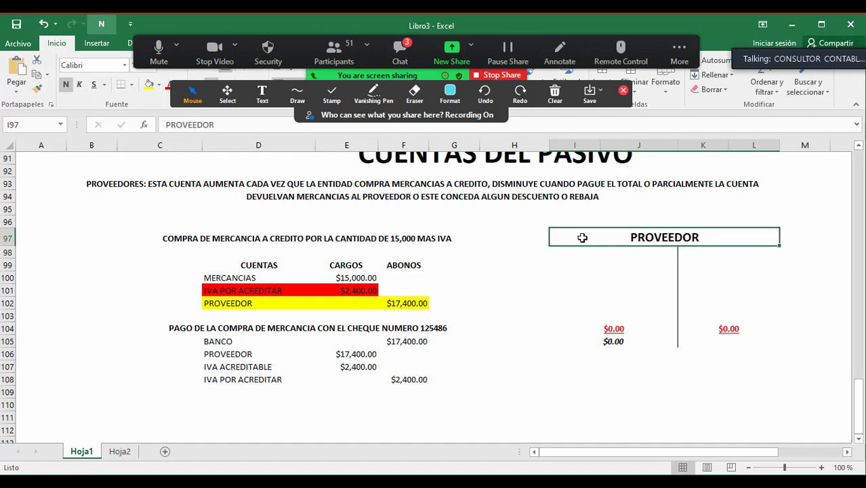
{"action": "left_click", "coordinate": [588, 217]}
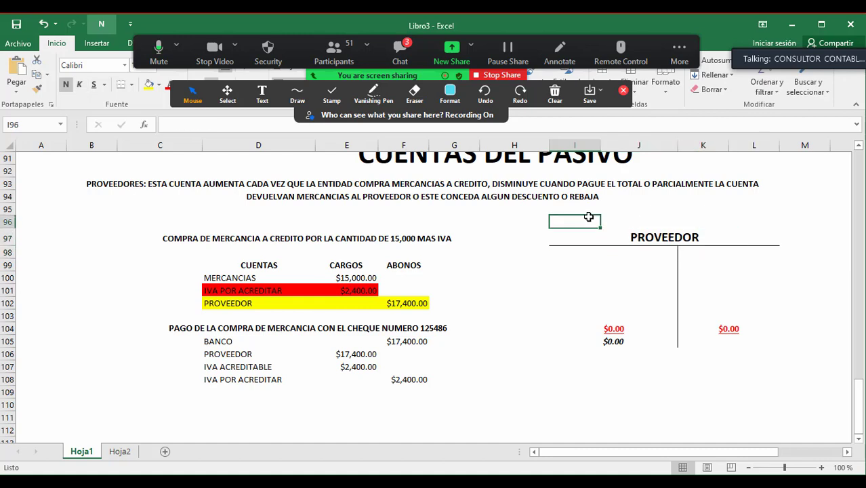
{"action": "left_click", "coordinate": [741, 220]}
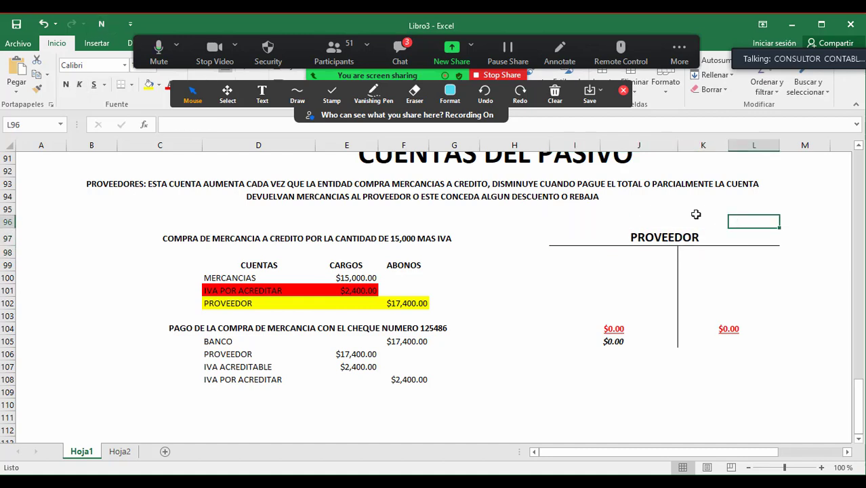
{"action": "left_click", "coordinate": [572, 227]}
{"action": "left_click", "coordinate": [739, 221]}
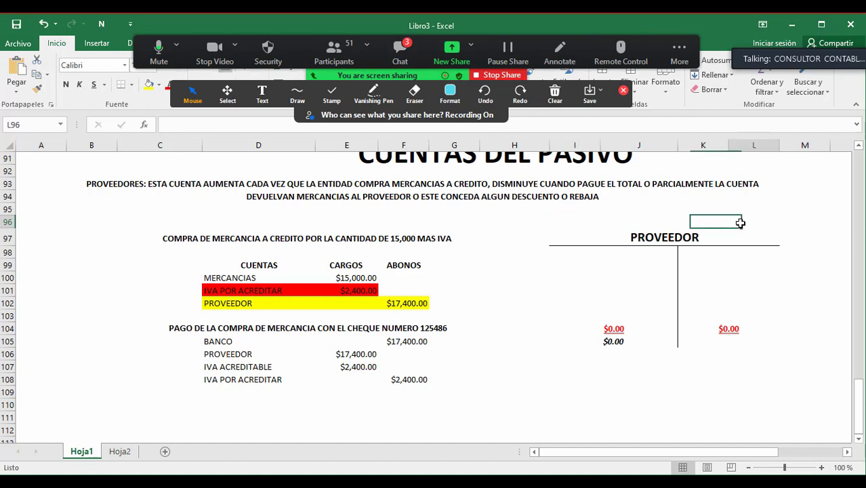
{"action": "left_click", "coordinate": [559, 227]}
{"action": "left_click", "coordinate": [754, 214]}
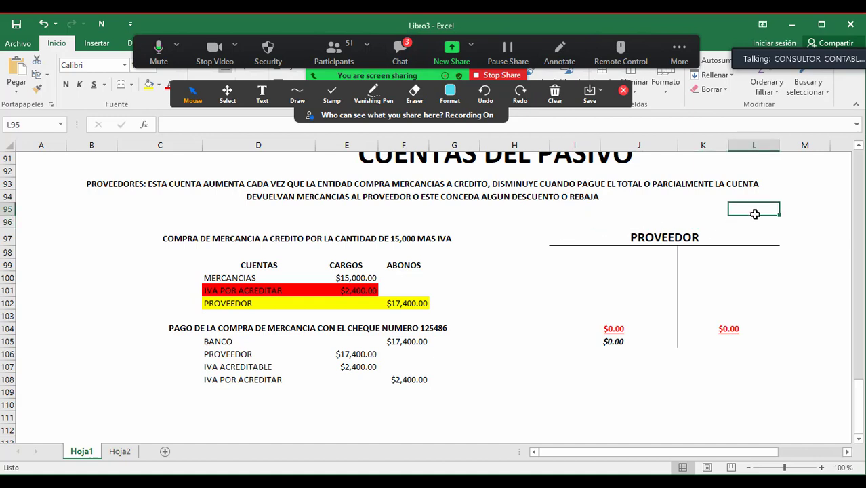
Check the participants' answers in the Zoom meeting chat and minimize the chat window
{"action": "left_click", "coordinate": [407, 58]}
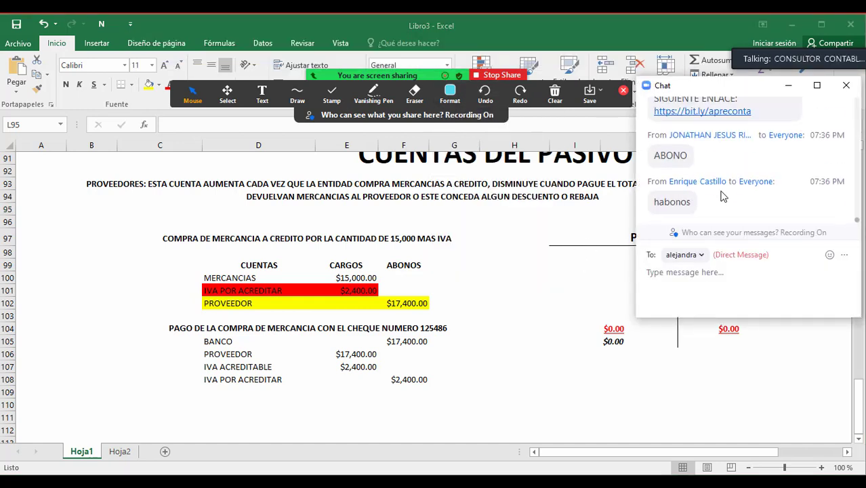
{"action": "left_click", "coordinate": [579, 266]}
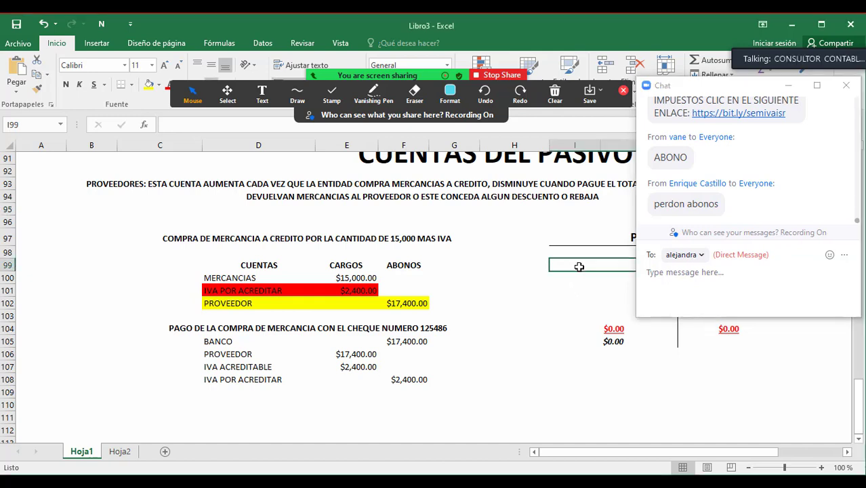
{"action": "left_click", "coordinate": [793, 87]}
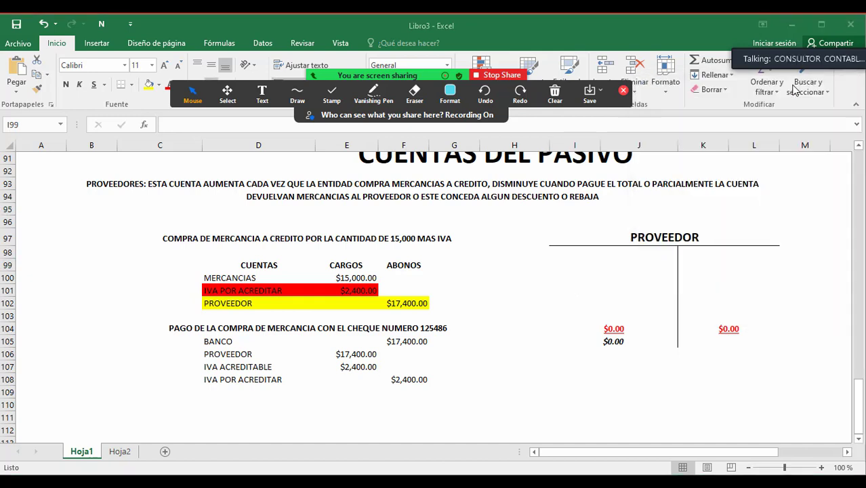
Enter the formula =F102 in K98 to post the purchase on the credit side of the PROVEEDOR T-account
{"action": "left_click", "coordinate": [700, 252]}
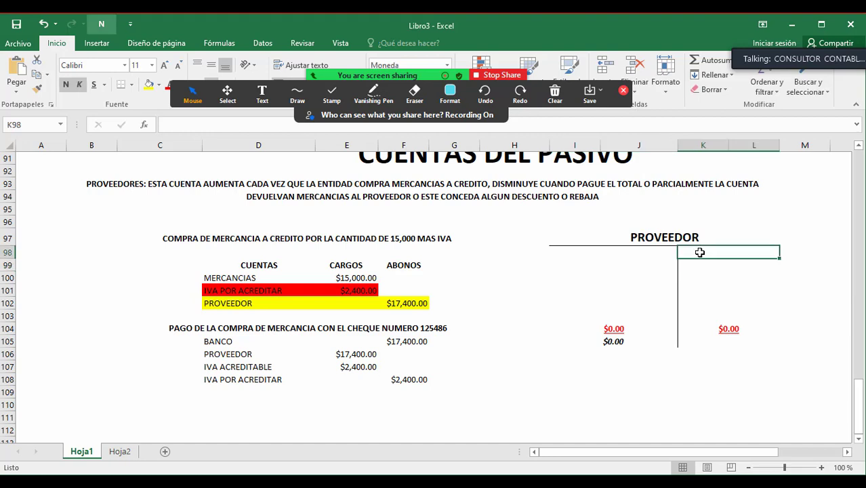
{"action": "type", "text": "="}
{"action": "left_click", "coordinate": [408, 303]}
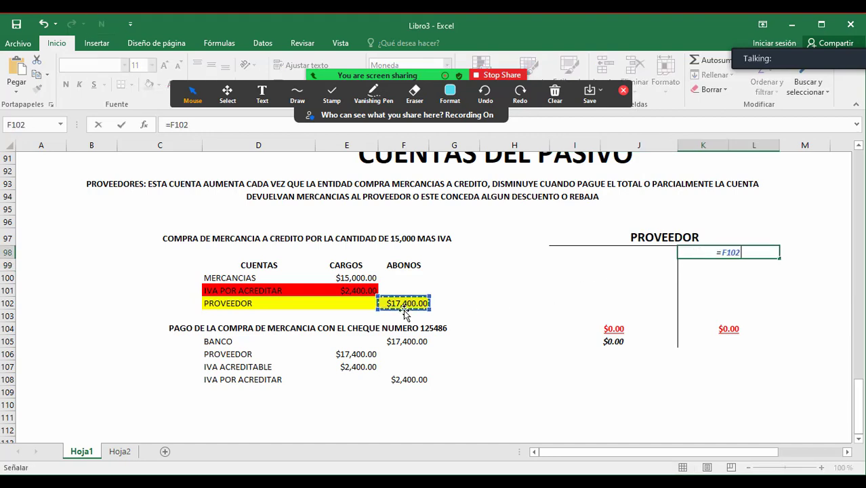
{"action": "key", "text": "Return"}
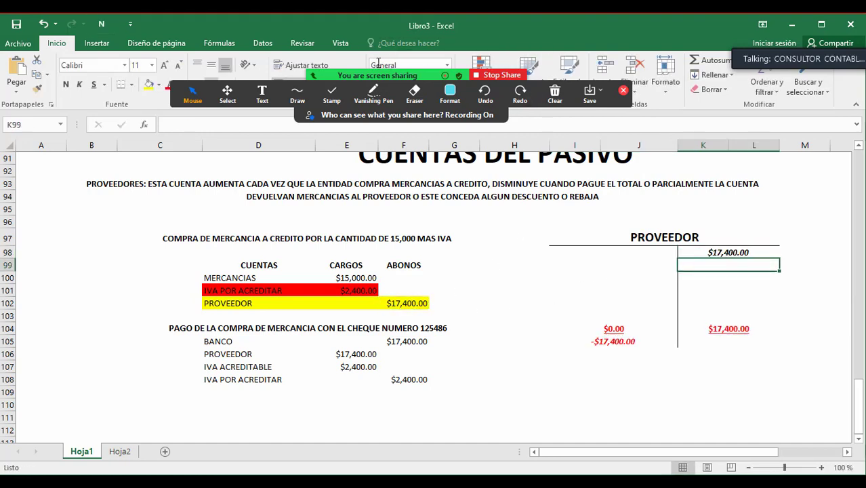
Start a new Zoom share of the entire screen
{"action": "mouse_move", "coordinate": [400, 53]}
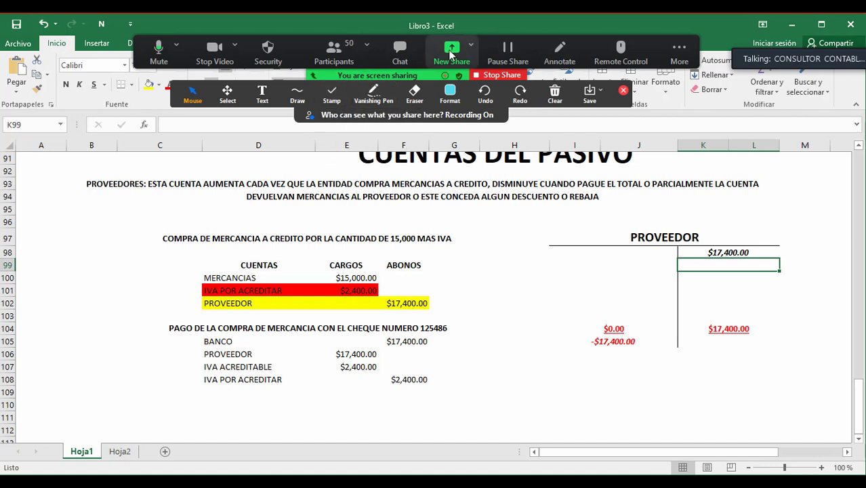
{"action": "left_click", "coordinate": [452, 52]}
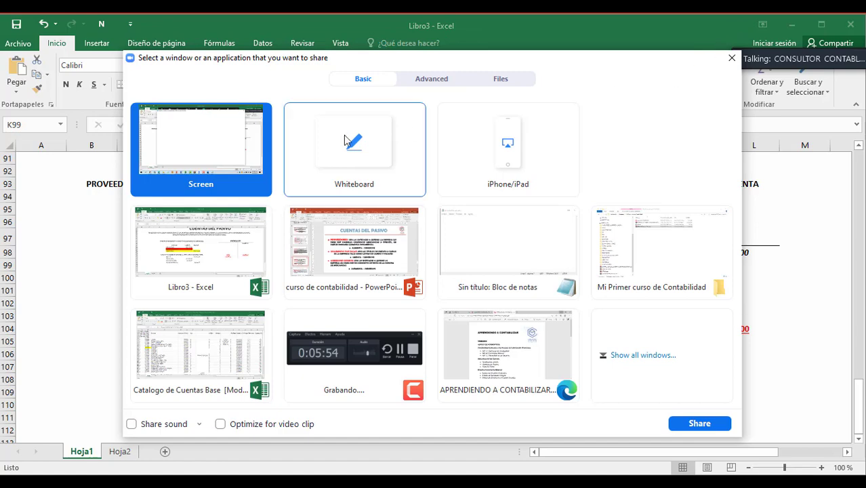
{"action": "double_click", "coordinate": [236, 145]}
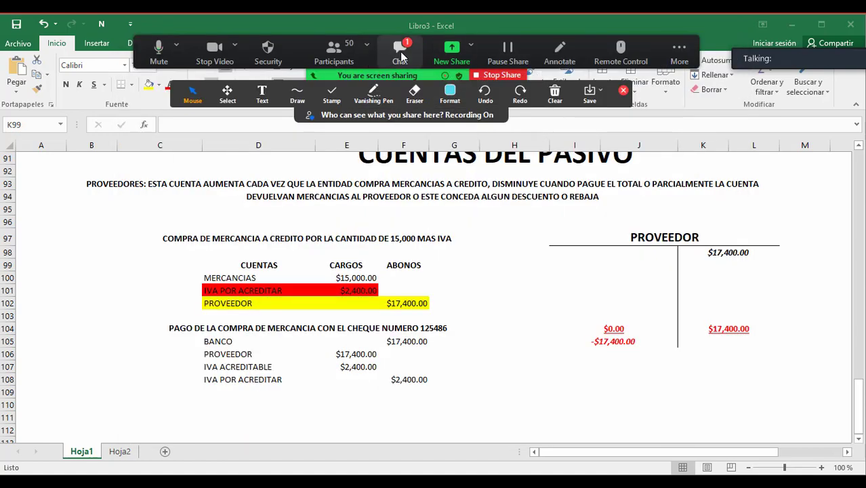
Read the participants' replies about the nature of the supplier account in the meeting chat, and minimize the chat
{"action": "left_click", "coordinate": [401, 53]}
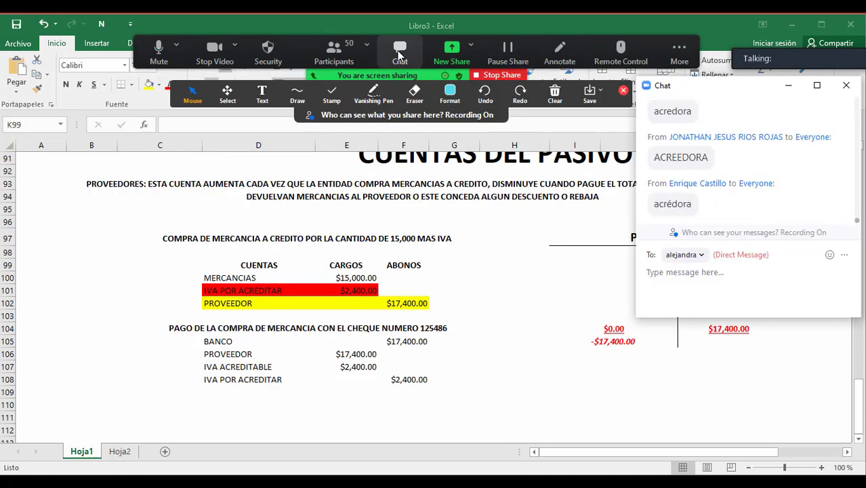
{"action": "left_click", "coordinate": [555, 94]}
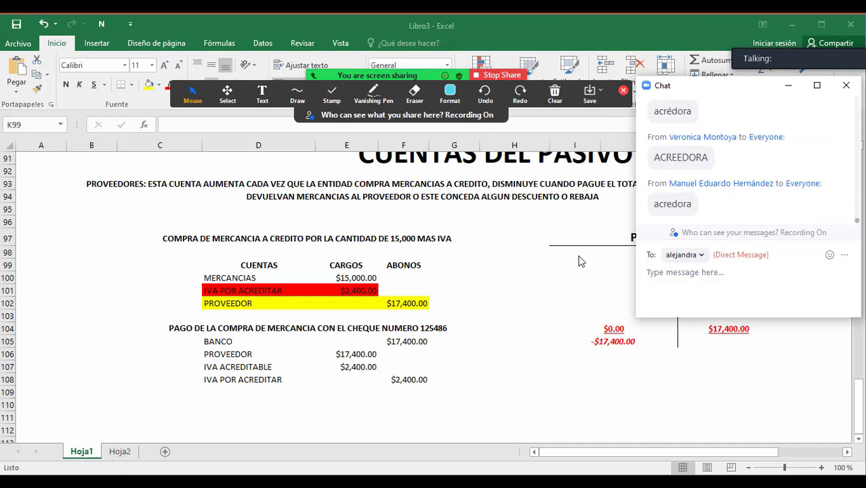
{"action": "left_click", "coordinate": [579, 265]}
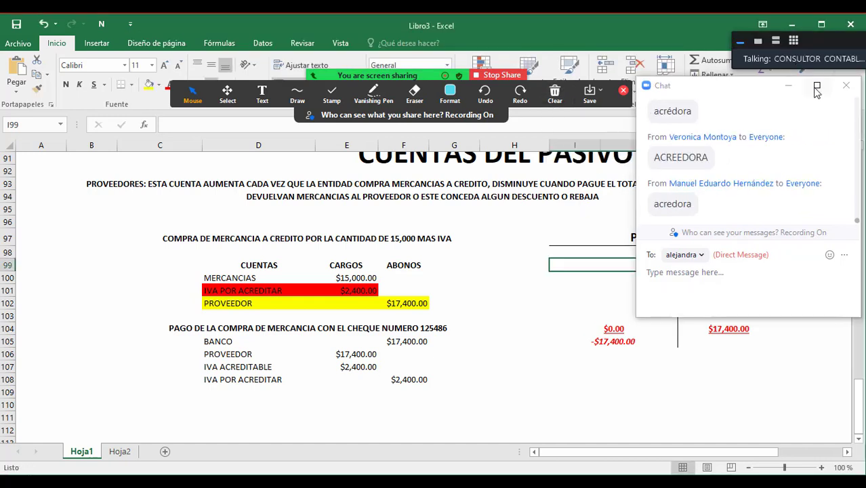
{"action": "left_click", "coordinate": [788, 86]}
Enter ACREEDORA in L96, above the credit side of the PROVEEDOR T-account
{"action": "left_click", "coordinate": [723, 239]}
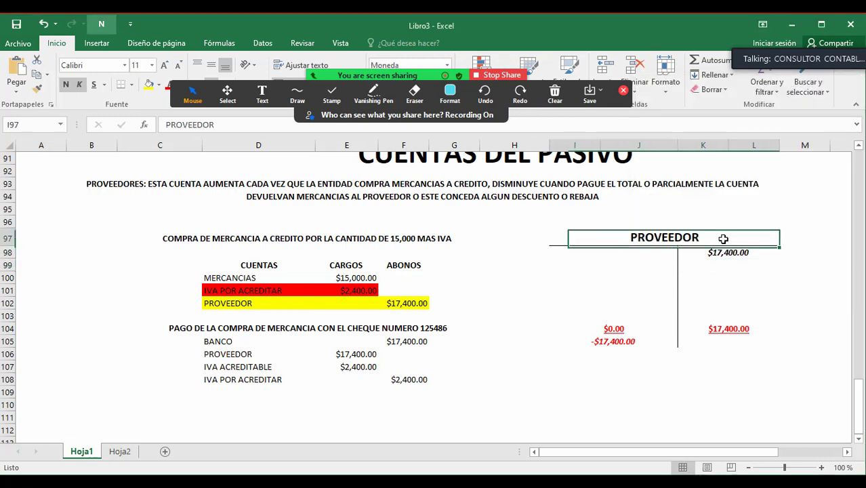
{"action": "left_click", "coordinate": [730, 218]}
{"action": "type", "text": "ACREEDORA"}
{"action": "key", "text": "Return"}
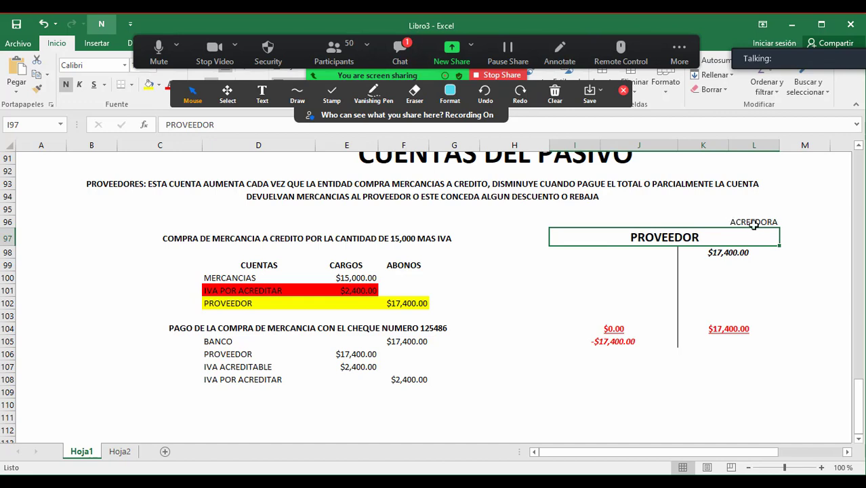
Point out the credit posted in the PROVEEDOR T-account and relate it to the PROVEEDORES definition in rows 93 and 94
{"action": "left_click", "coordinate": [729, 254]}
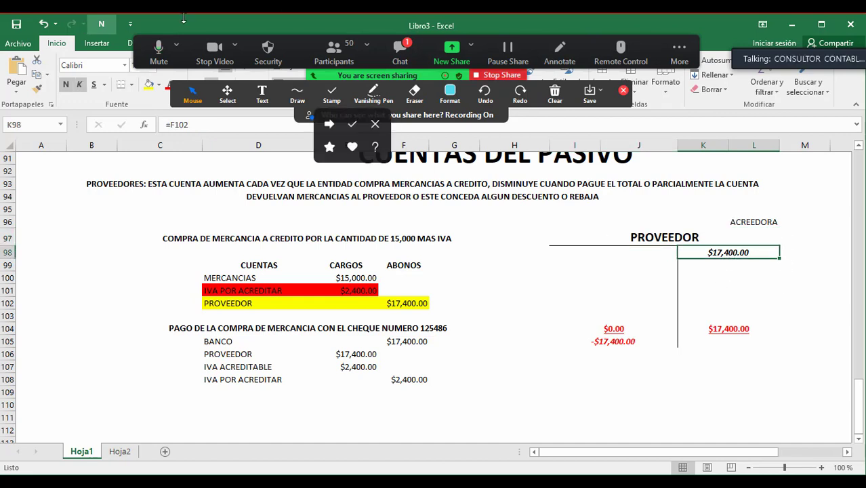
{"action": "left_click", "coordinate": [261, 316]}
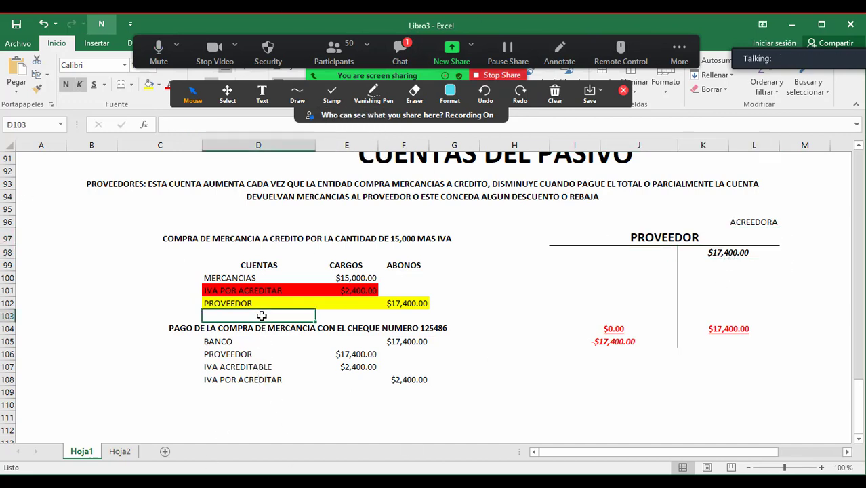
{"action": "left_click", "coordinate": [131, 193]}
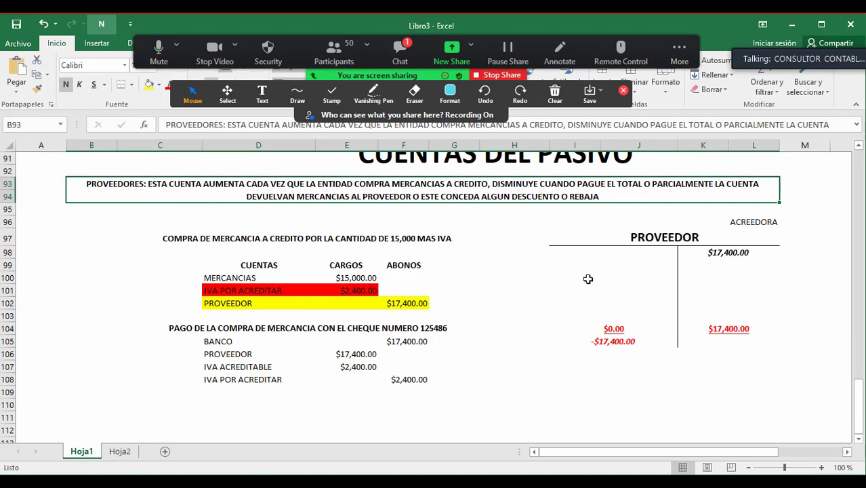
{"action": "left_click", "coordinate": [647, 305]}
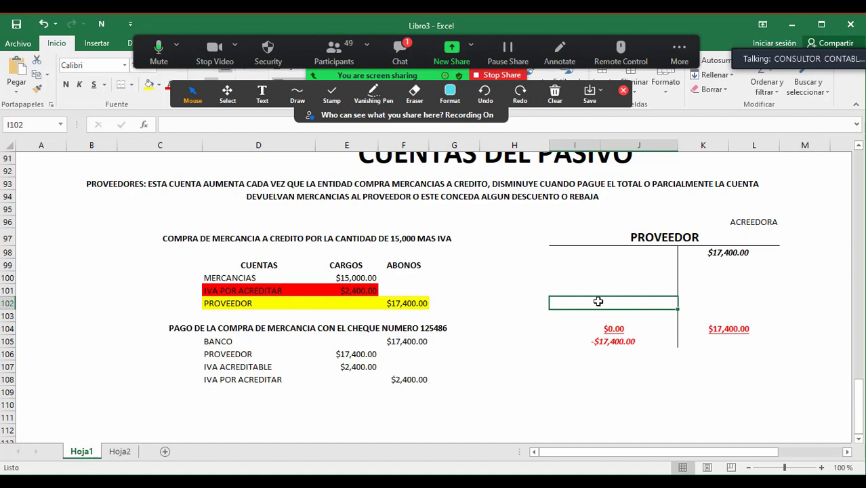
{"action": "left_click", "coordinate": [710, 252]}
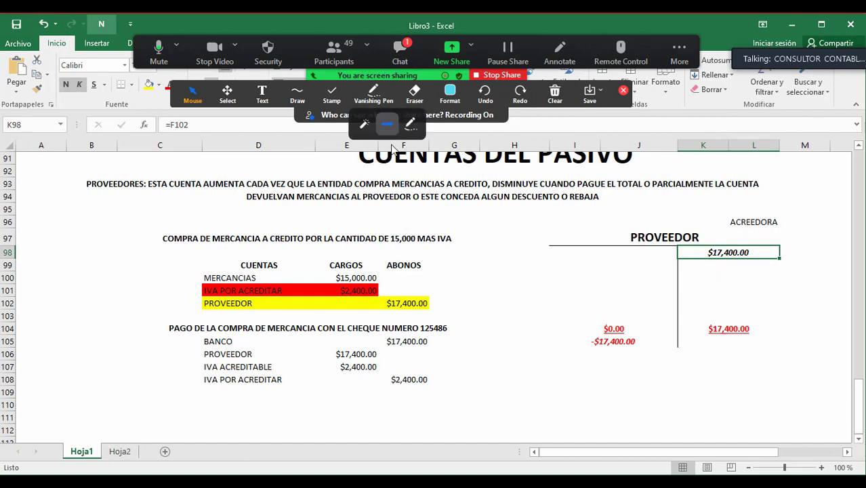
{"action": "left_click", "coordinate": [387, 193]}
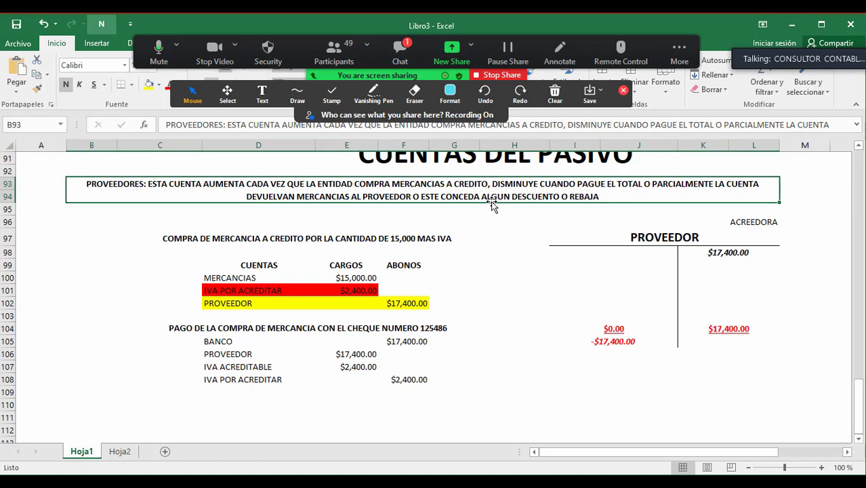
Point out the complete credit purchase journal entry by selecting D99:F102
{"action": "left_click", "coordinate": [364, 277]}
{"action": "left_click", "coordinate": [218, 262]}
{"action": "left_click_drag", "start_coordinate": [300, 279], "coordinate": [408, 304]}
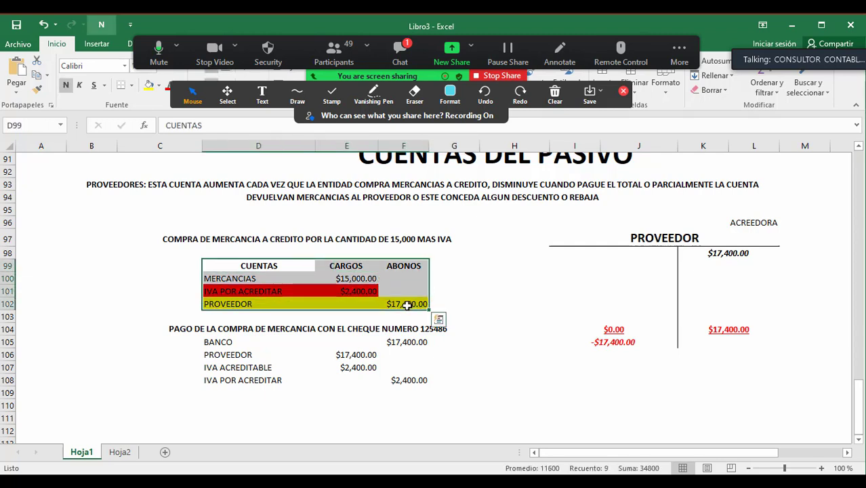
{"action": "scroll", "coordinate": [407, 305], "scroll_direction": "down", "scroll_amount": 1}
Point out the heading of the payment made with cheque 125486 and bring its journal entry into view
{"action": "left_click", "coordinate": [407, 305]}
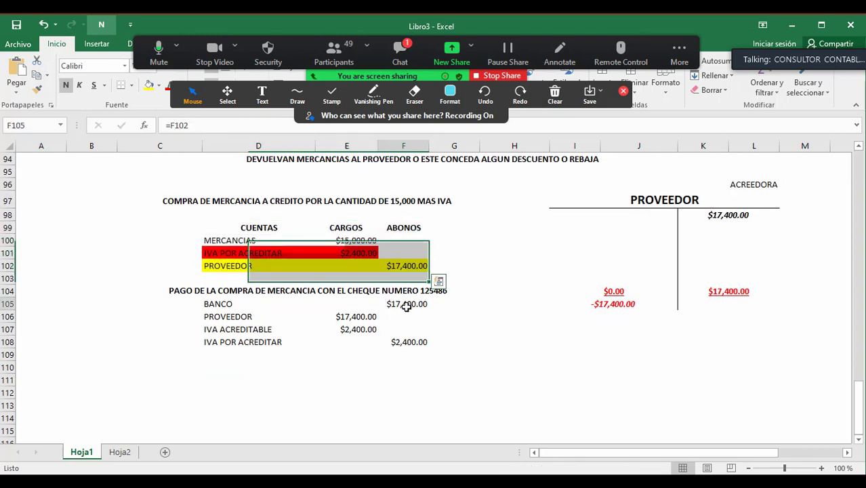
{"action": "left_click", "coordinate": [172, 299]}
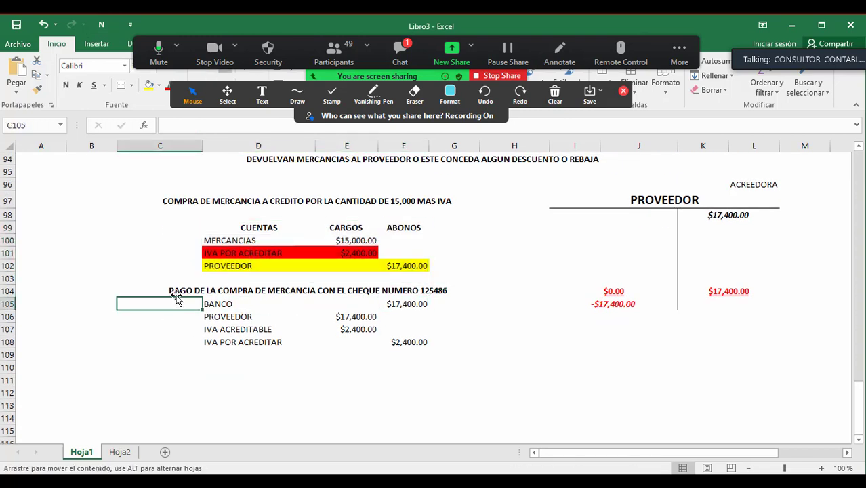
{"action": "left_click", "coordinate": [176, 291]}
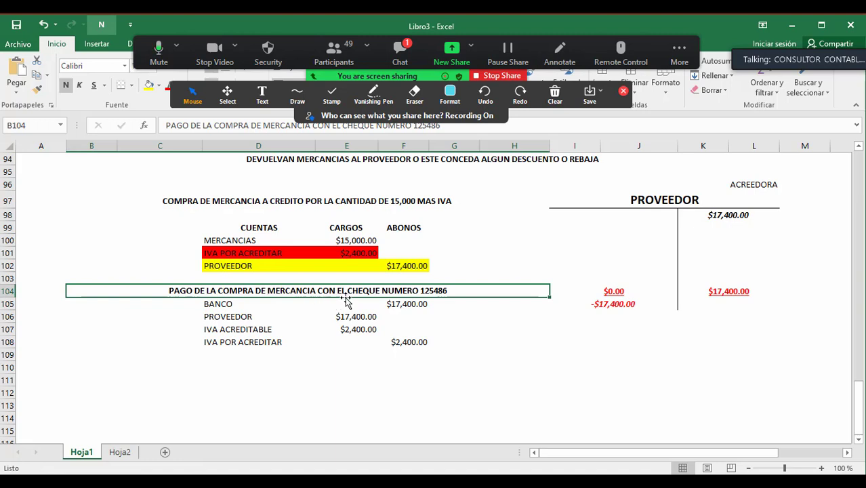
{"action": "scroll", "coordinate": [345, 303], "scroll_direction": "down", "scroll_amount": 1}
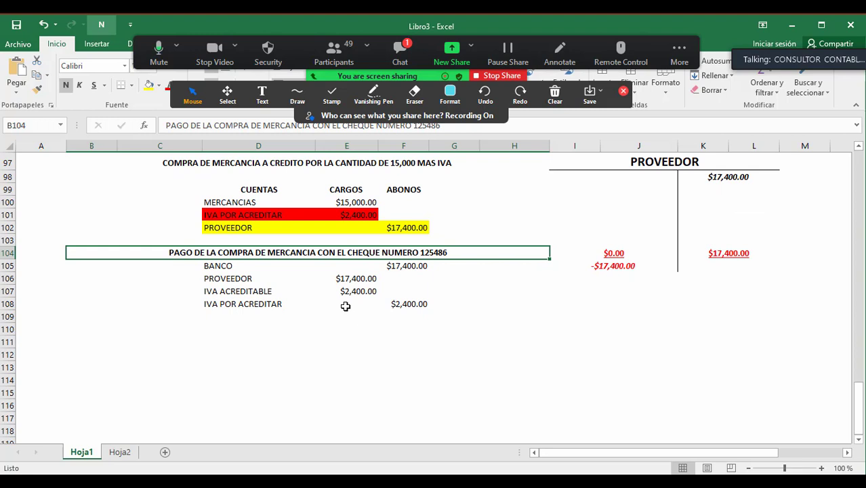
Point out the BANCO credit of the cheque payment entry by selecting D105:F105 and its amount in F105
{"action": "left_click", "coordinate": [246, 266]}
{"action": "left_click", "coordinate": [399, 266]}
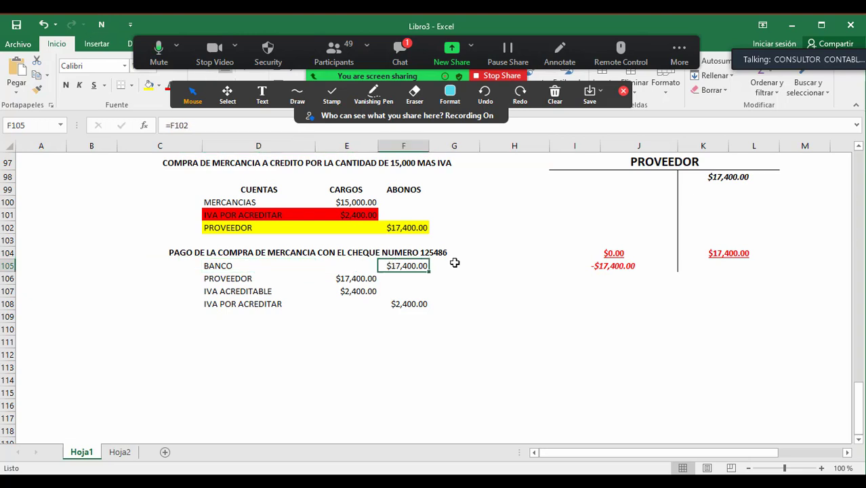
{"action": "left_click", "coordinate": [322, 262]}
{"action": "left_click", "coordinate": [403, 261]}
{"action": "left_click_drag", "start_coordinate": [221, 267], "coordinate": [405, 268]}
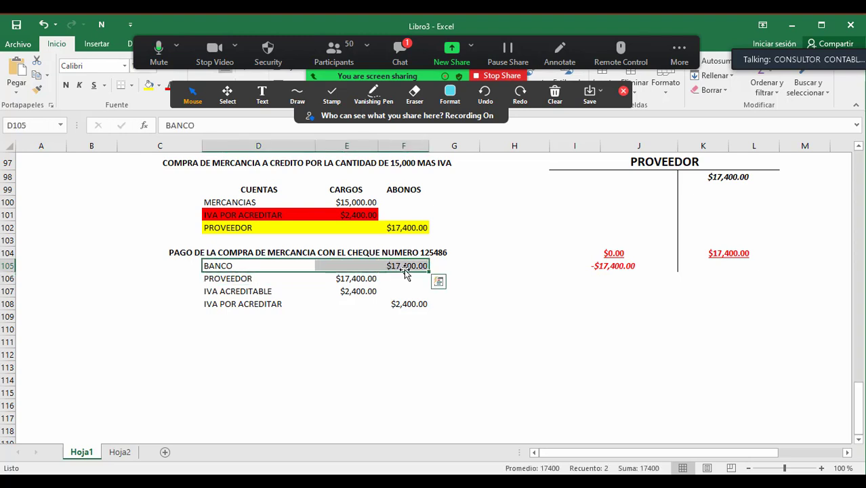
{"action": "left_click", "coordinate": [403, 267]}
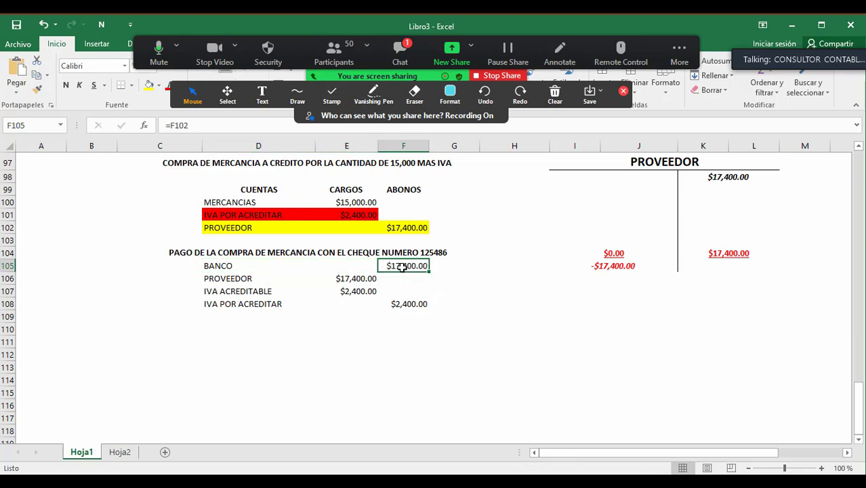
Try to post the payment on the debit side of the PROVEEDOR T-account by linking I98 to E107
{"action": "left_click", "coordinate": [366, 278]}
{"action": "scroll", "coordinate": [367, 282], "scroll_direction": "up", "scroll_amount": 1}
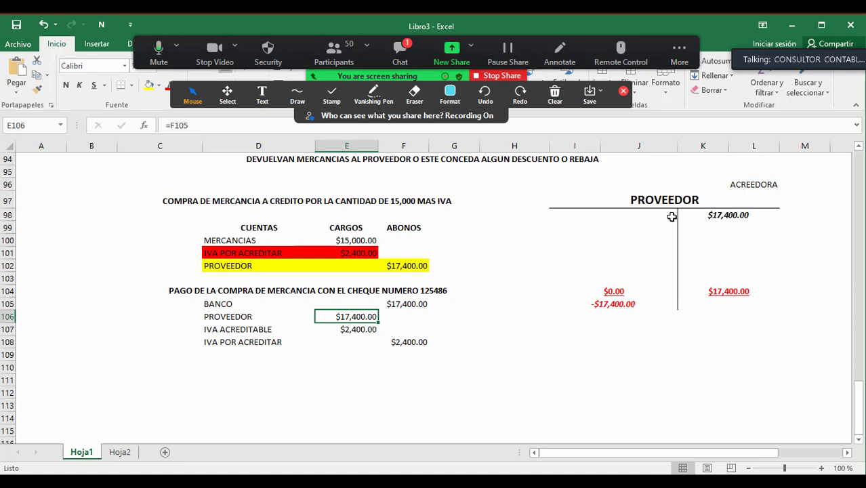
{"action": "left_click", "coordinate": [645, 219]}
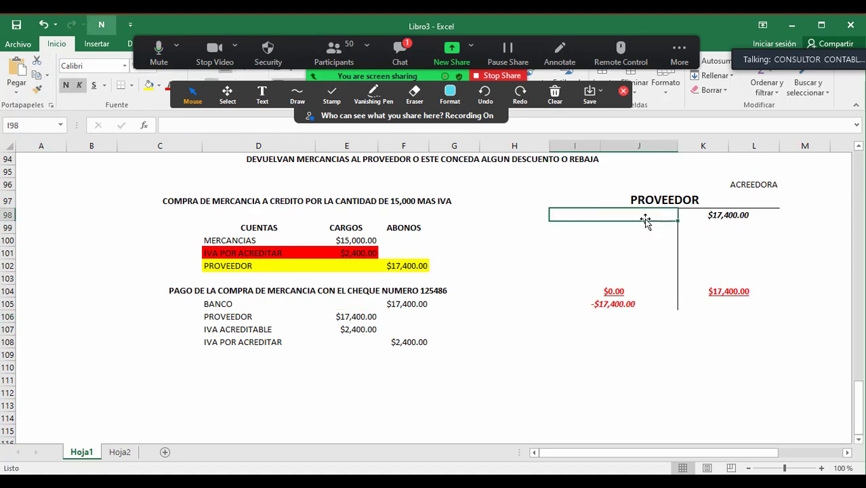
{"action": "scroll", "coordinate": [645, 220], "scroll_direction": "up", "scroll_amount": 2}
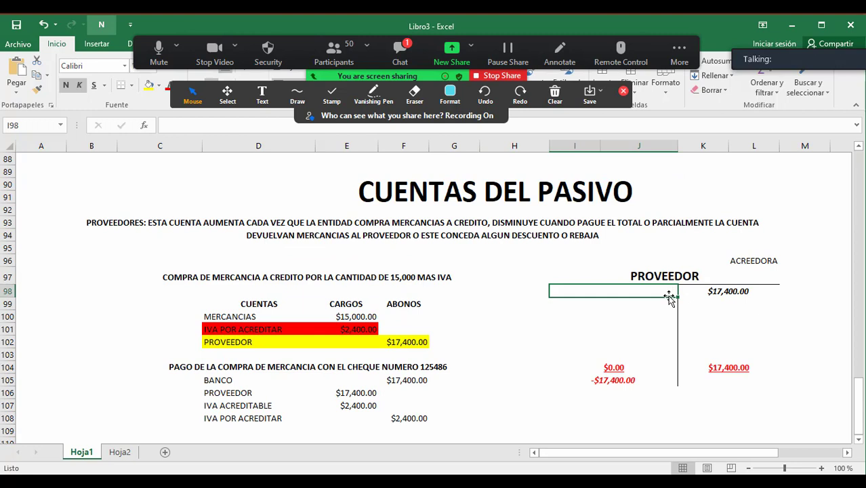
{"action": "type", "text": "="}
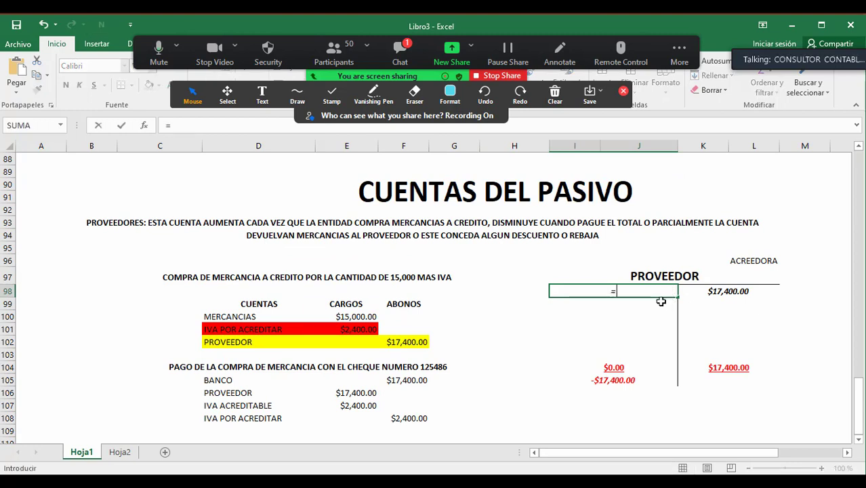
{"action": "left_click", "coordinate": [356, 405]}
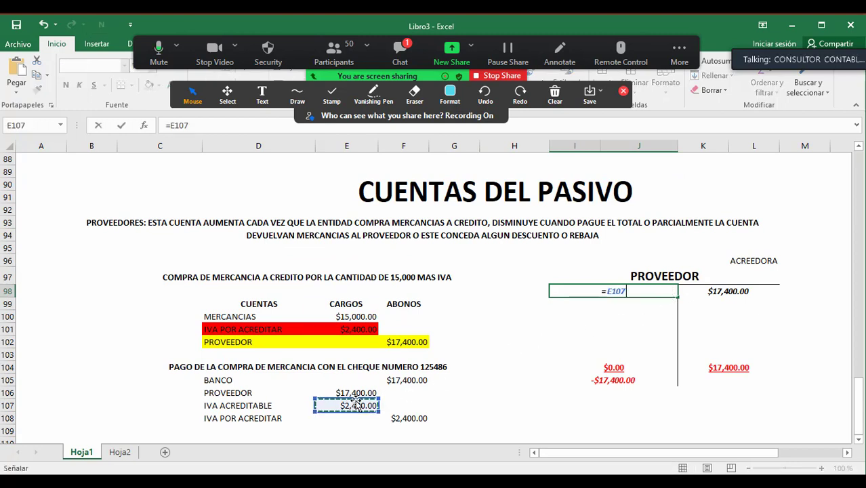
{"action": "key", "text": "Return"}
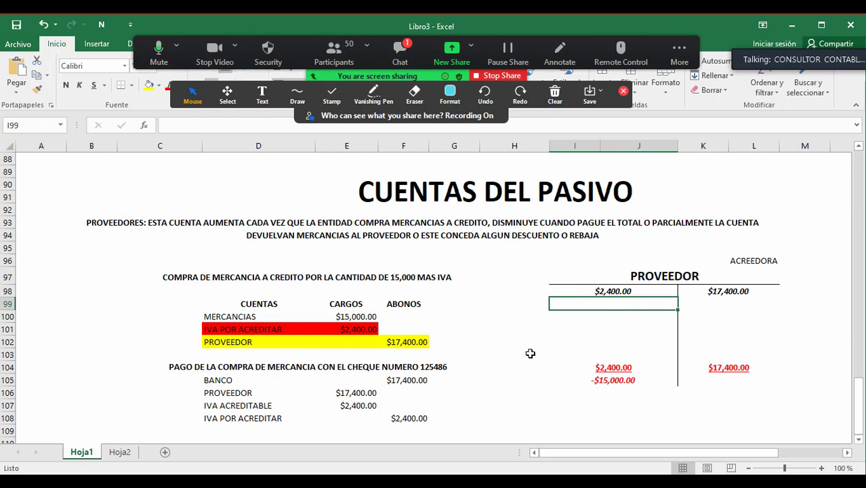
Link I98, on the debit side of the PROVEEDOR T-account, to the supplier charge with =E106
{"action": "left_click", "coordinate": [644, 290]}
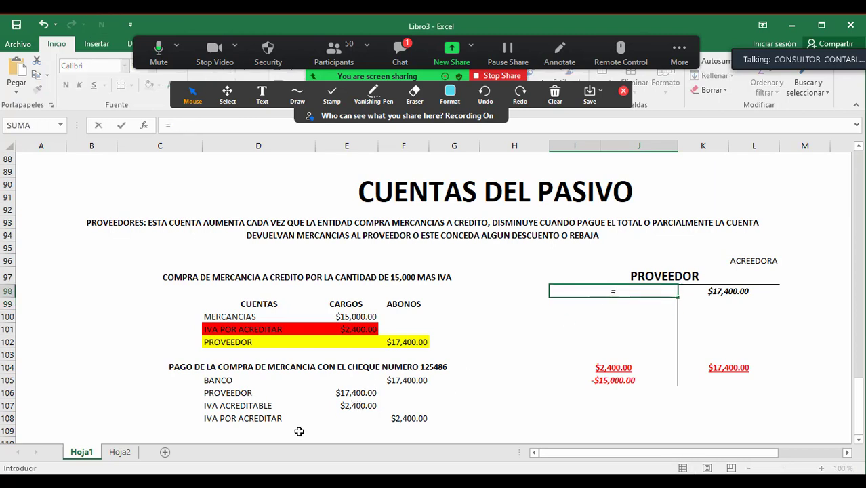
{"action": "left_click", "coordinate": [349, 393]}
{"action": "key", "text": "Return"}
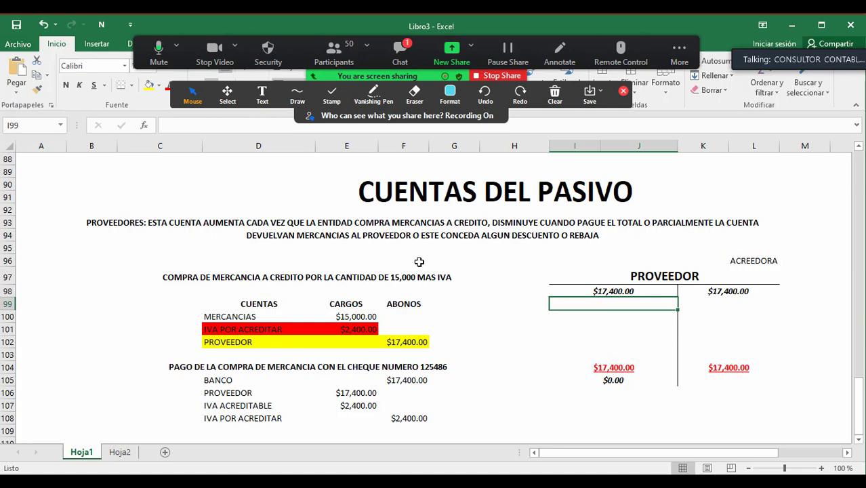
Fill the credit in K98 and the debit in I98 of the PROVEEDOR T-account with yellow
{"action": "scroll", "coordinate": [435, 303], "scroll_direction": "down", "scroll_amount": 1}
{"action": "left_click", "coordinate": [638, 252]}
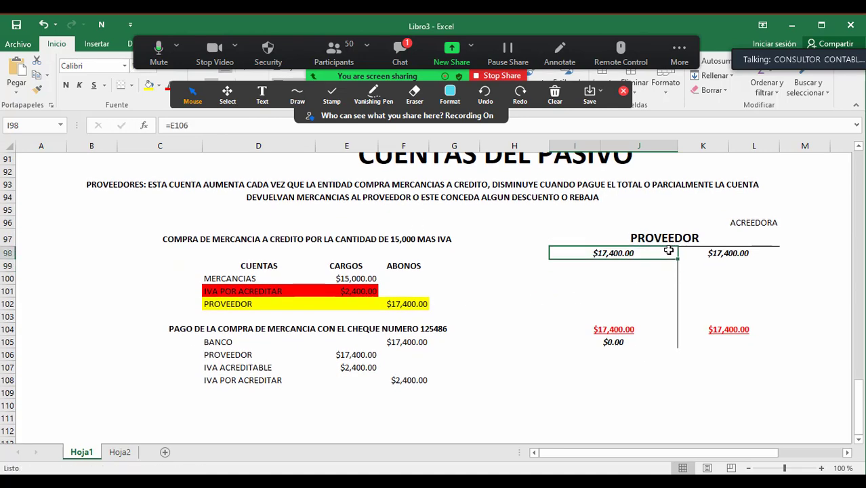
{"action": "left_click", "coordinate": [713, 244]}
{"action": "left_click", "coordinate": [731, 255]}
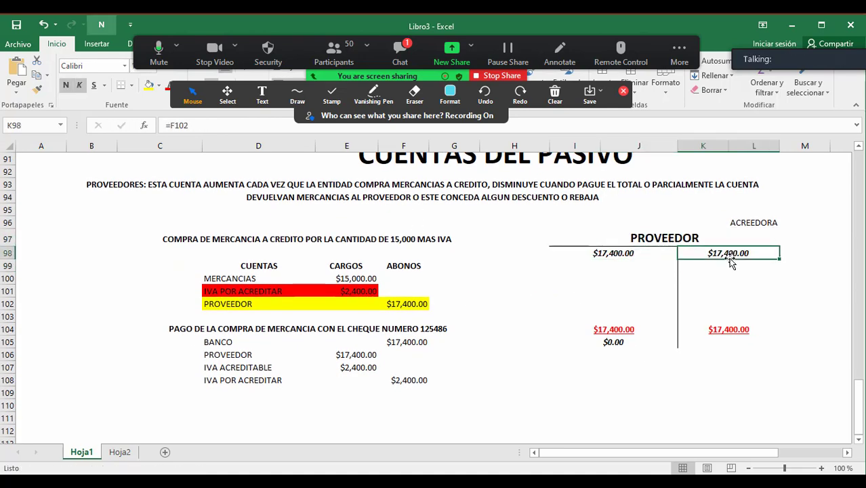
{"action": "left_click", "coordinate": [148, 86]}
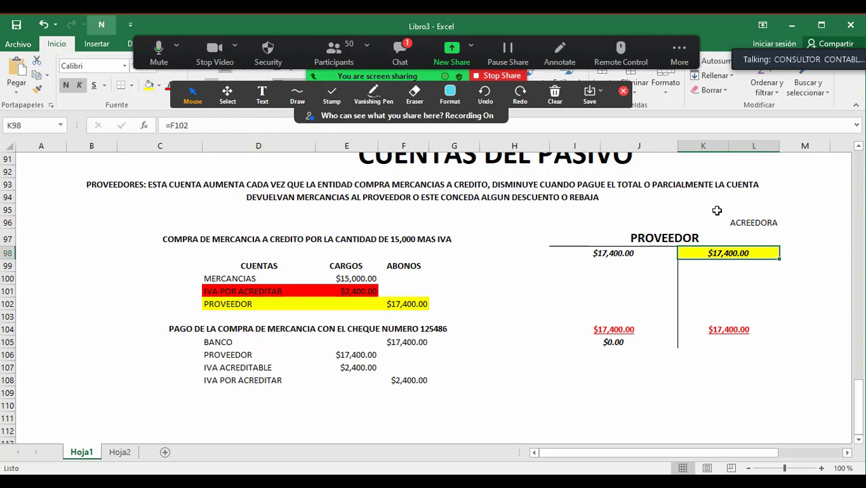
{"action": "left_click", "coordinate": [631, 253]}
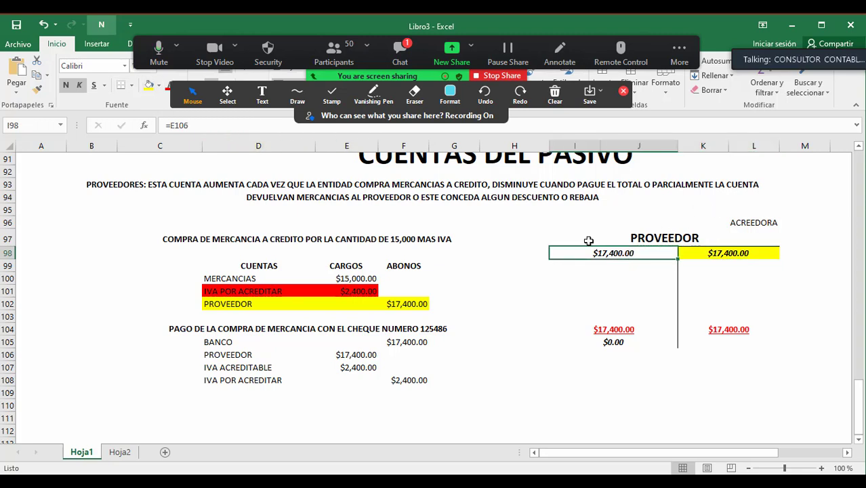
{"action": "left_click", "coordinate": [148, 85]}
Point out the IVA ACREDITABLE and IVA POR ACREDITAR lines of the payment entry by selecting D107:F108
{"action": "left_click_drag", "start_coordinate": [650, 367], "coordinate": [687, 364]}
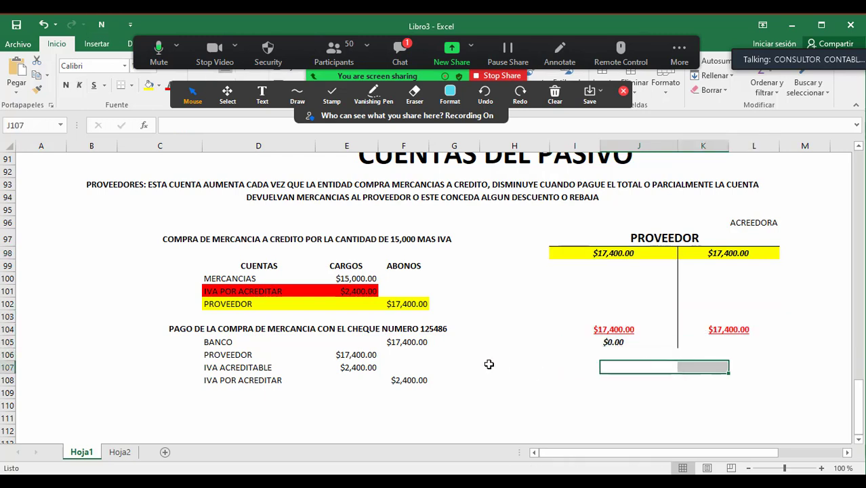
{"action": "left_click", "coordinate": [276, 367]}
{"action": "left_click", "coordinate": [273, 352]}
{"action": "left_click", "coordinate": [267, 367]}
{"action": "left_click_drag", "start_coordinate": [265, 369], "coordinate": [406, 378]}
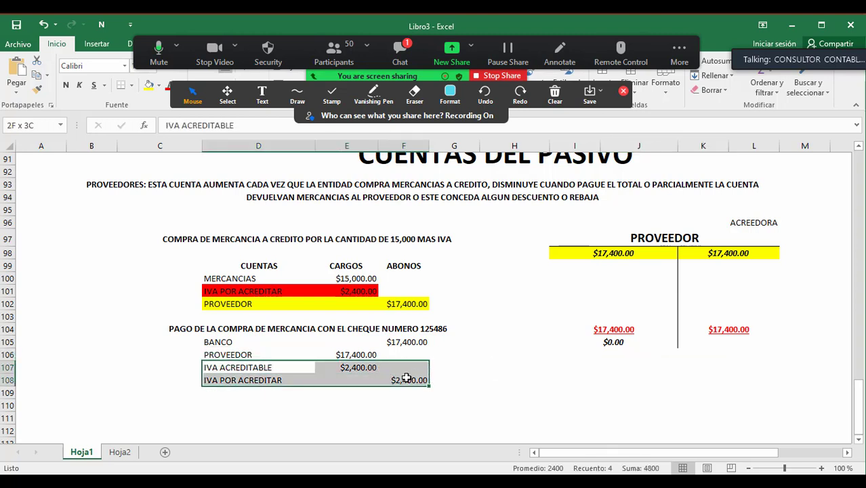
Fill the PROVEEDOR line of the payment entry, D106:G106, with yellow
{"action": "left_click_drag", "start_coordinate": [250, 355], "coordinate": [442, 351]}
{"action": "left_click", "coordinate": [150, 87]}
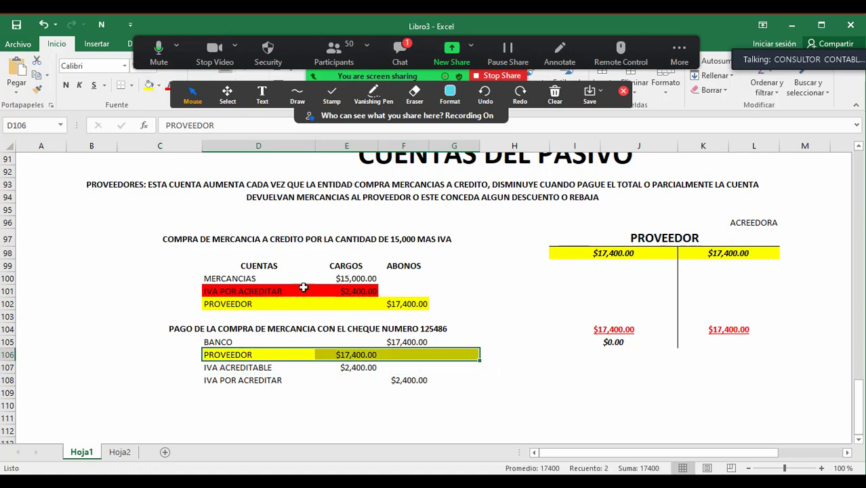
{"action": "scroll", "coordinate": [320, 329], "scroll_direction": "up", "scroll_amount": 2}
{"action": "scroll", "coordinate": [322, 330], "scroll_direction": "up", "scroll_amount": 1}
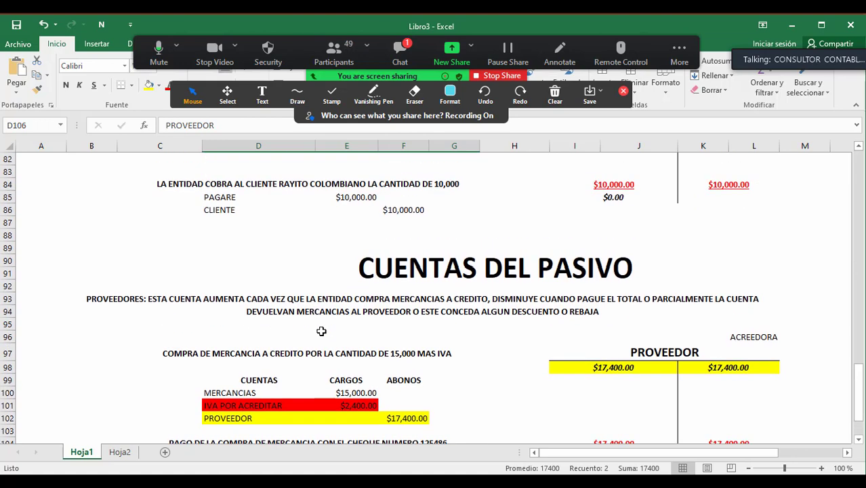
{"action": "scroll", "coordinate": [316, 337], "scroll_direction": "down", "scroll_amount": 4}
{"action": "scroll", "coordinate": [316, 334], "scroll_direction": "up", "scroll_amount": 1}
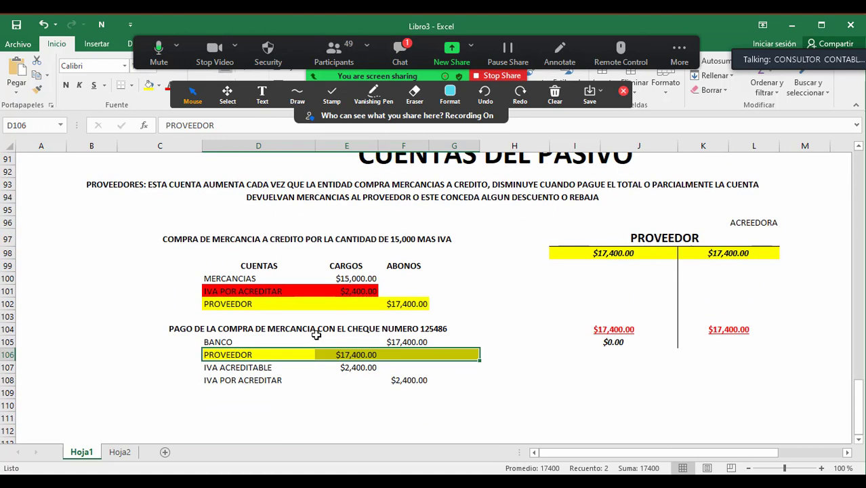
Open the Zoom chat to check the students' answers, and point out the heading of the cheque 125486 payment
{"action": "left_click", "coordinate": [402, 61]}
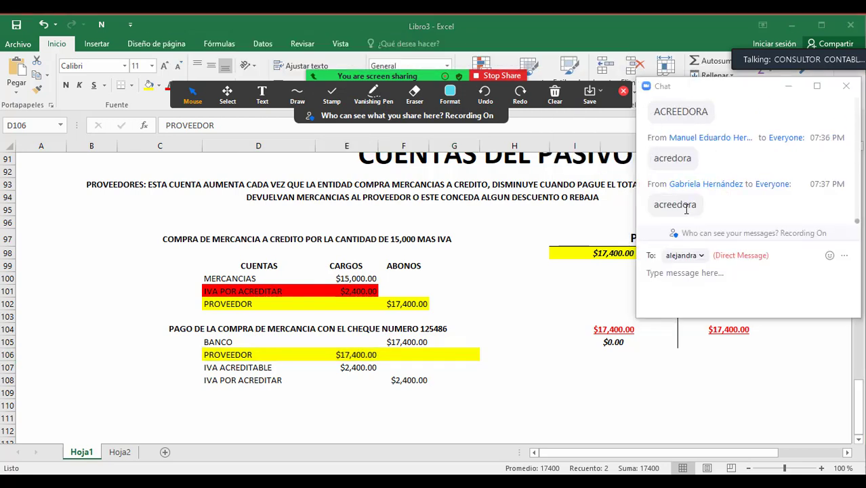
{"action": "left_click", "coordinate": [341, 317]}
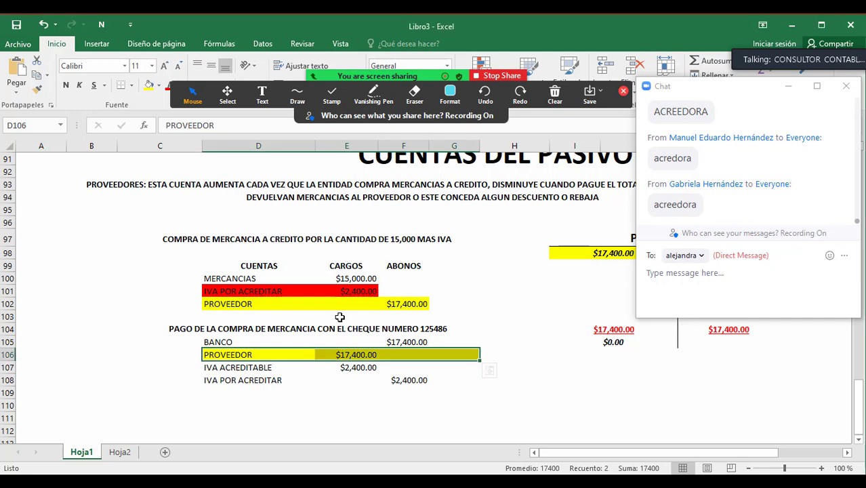
{"action": "left_click", "coordinate": [325, 325]}
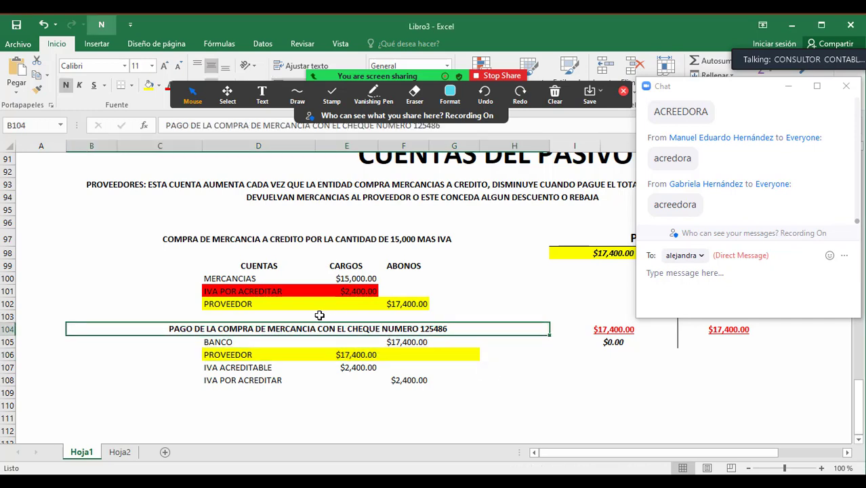
{"action": "left_click", "coordinate": [213, 318]}
{"action": "left_click", "coordinate": [339, 338]}
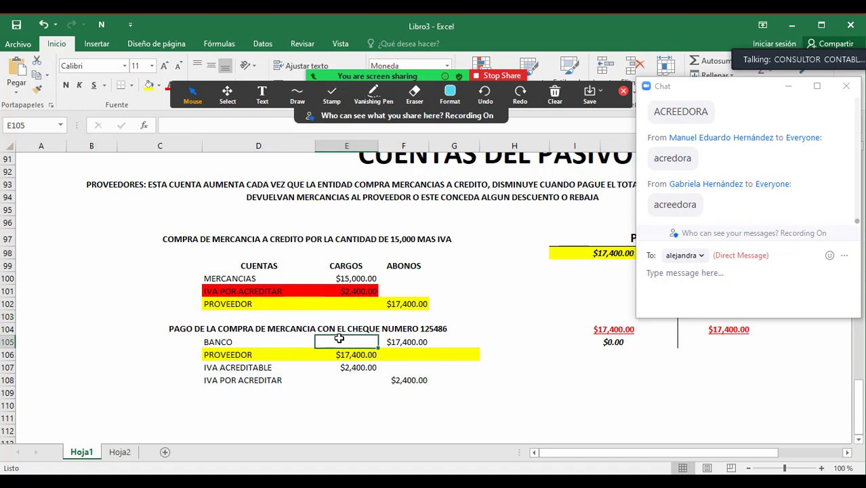
{"action": "left_click", "coordinate": [213, 316]}
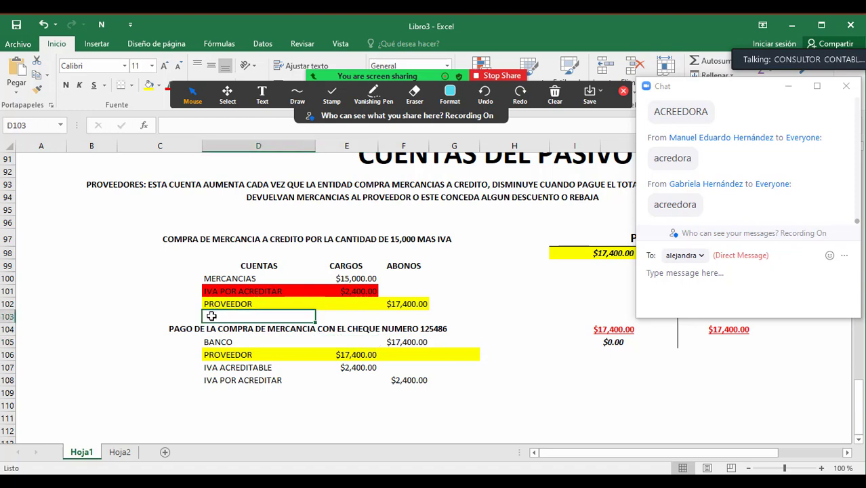
Point out the account names of the payment entry in D105:D108 and MERCANCIAS in the purchase entry
{"action": "scroll", "coordinate": [213, 315], "scroll_direction": "down", "scroll_amount": 1}
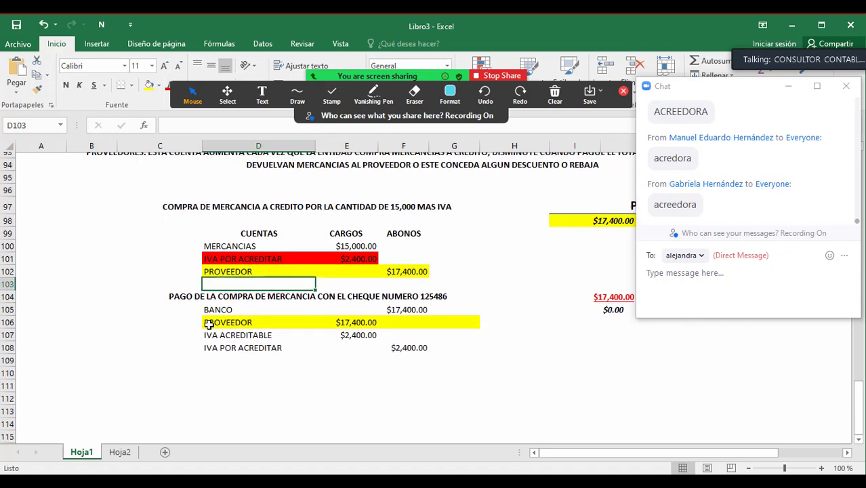
{"action": "left_click", "coordinate": [212, 320]}
{"action": "left_click", "coordinate": [218, 303]}
{"action": "left_click", "coordinate": [215, 323]}
{"action": "left_click", "coordinate": [212, 340]}
{"action": "left_click", "coordinate": [210, 329]}
{"action": "left_click", "coordinate": [218, 317]}
{"action": "left_click", "coordinate": [223, 306]}
{"action": "left_click", "coordinate": [332, 94]}
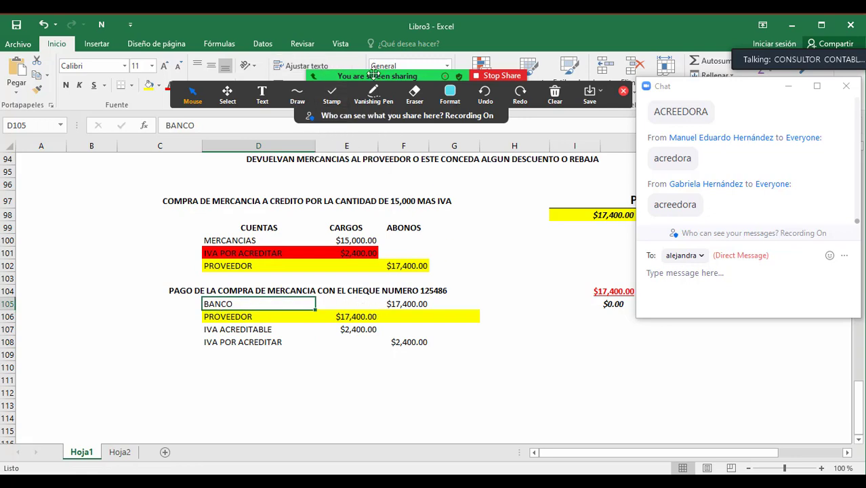
{"action": "left_click", "coordinate": [275, 241]}
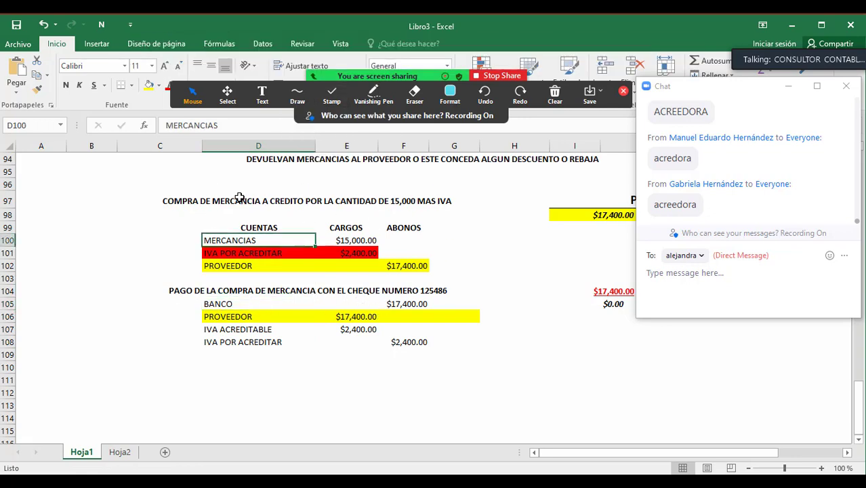
{"action": "scroll", "coordinate": [280, 252], "scroll_direction": "up", "scroll_amount": 1}
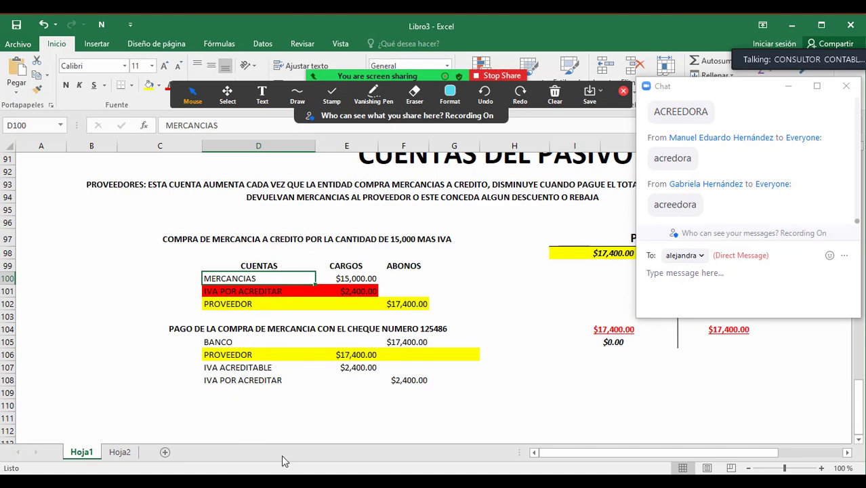
Switch to the CUENTAS DEL PASIVO slide in PowerPoint and move the chat window clear of its text
{"action": "key", "text": "alt+Tab"}
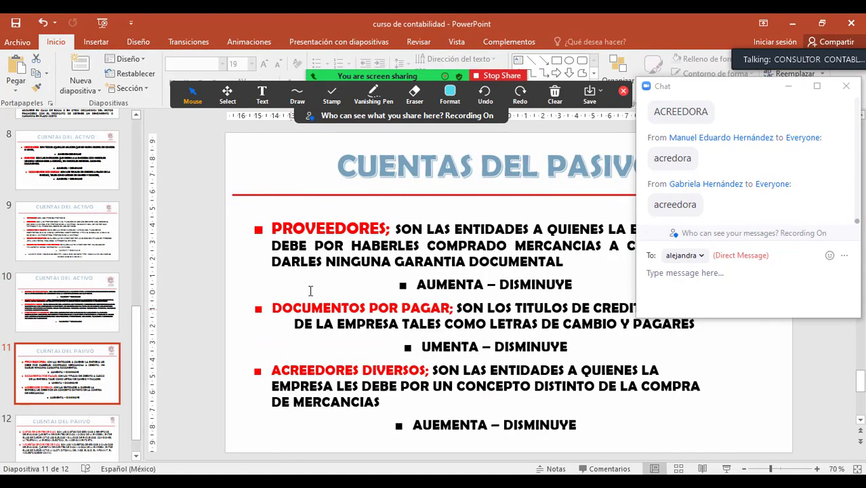
{"action": "scroll", "coordinate": [472, 306], "scroll_direction": "up", "scroll_amount": 1}
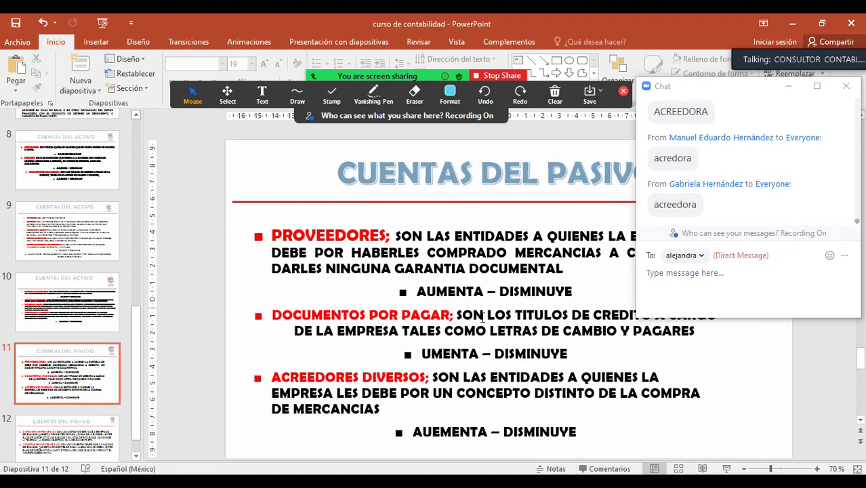
{"action": "left_click_drag", "start_coordinate": [731, 88], "coordinate": [754, 53]}
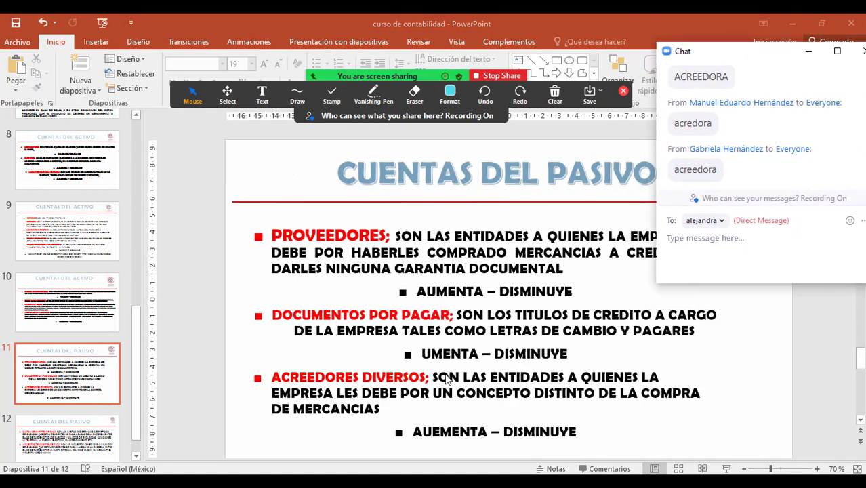
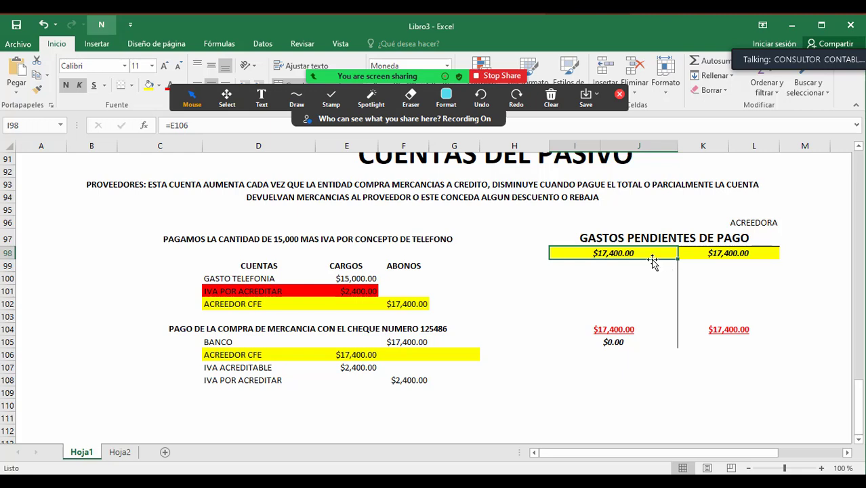
Clear the debit in I98 and enter 50000 in K98, on the credit side of the GASTOS PENDIENTES DE PAGO T-account
{"action": "left_click_drag", "start_coordinate": [653, 263], "coordinate": [733, 254]}
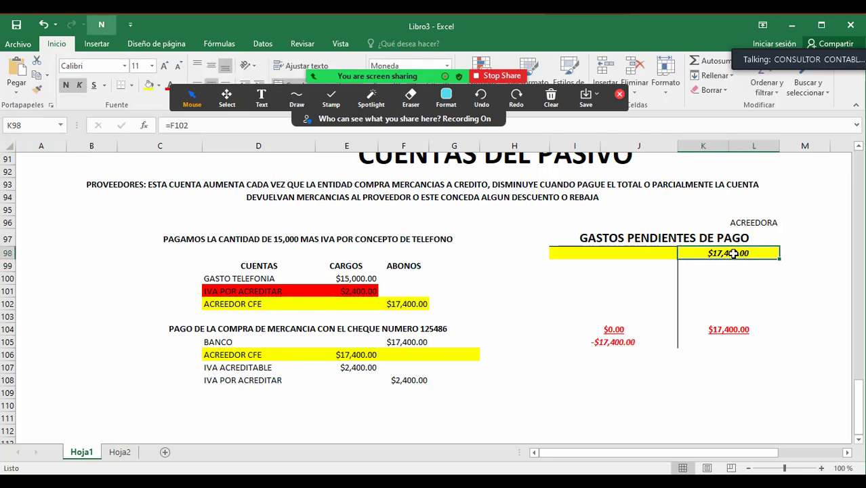
{"action": "type", "text": "50000"}
{"action": "key", "text": "Return"}
{"action": "left_click", "coordinate": [734, 254]}
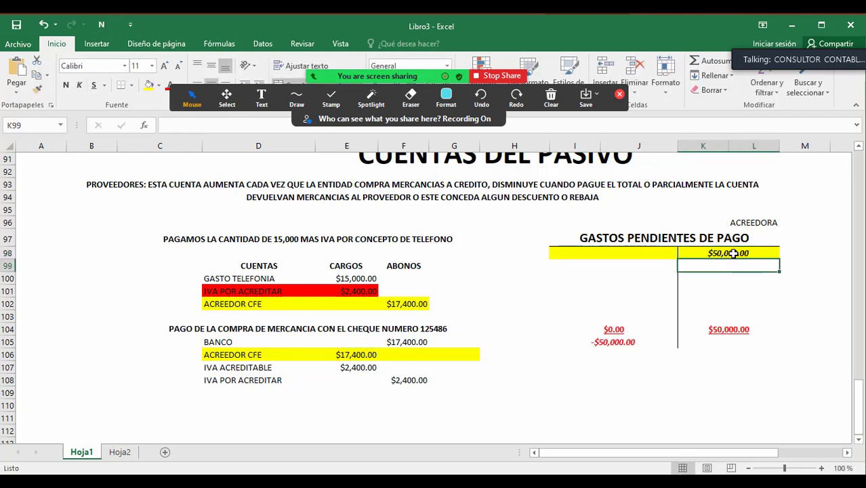
Label the 50,000 credit as SUELDOS Y SALARIOS PEN DE PAGO in M98, beside the GASTOS PENDIENTES DE PAGO T-account
{"action": "key", "text": "Right"}
{"action": "type", "text": "SUELD"}
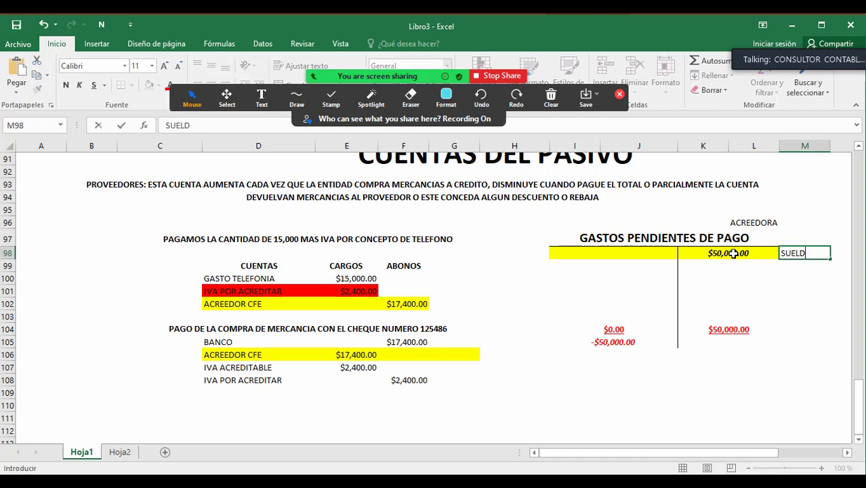
{"action": "type", "text": "OS Y SALARIOS"}
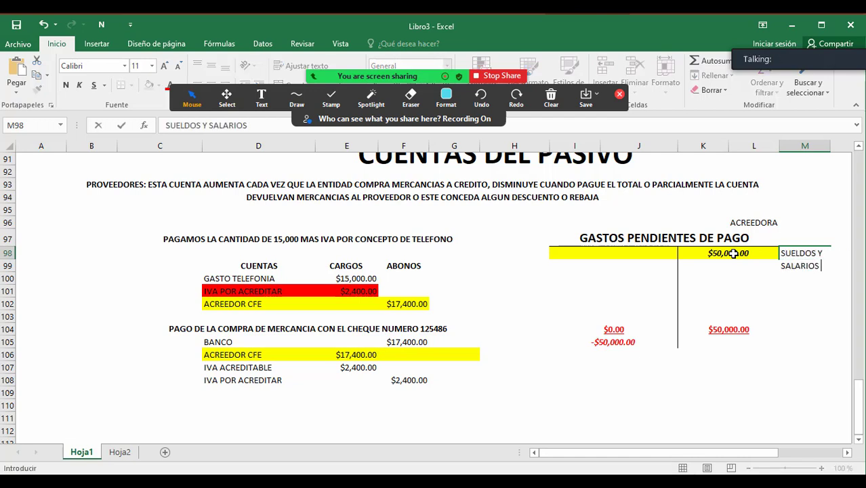
{"action": "type", "text": " PEN DE PAGO"}
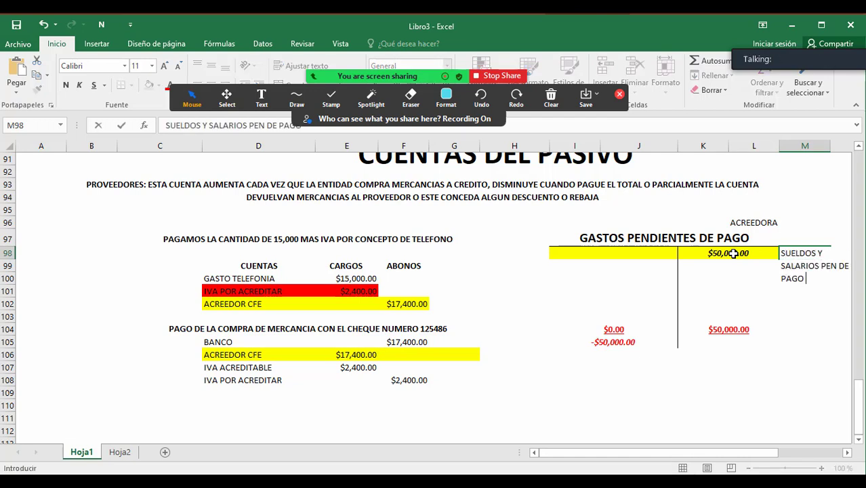
{"action": "key", "text": "Return"}
{"action": "left_click", "coordinate": [737, 253]}
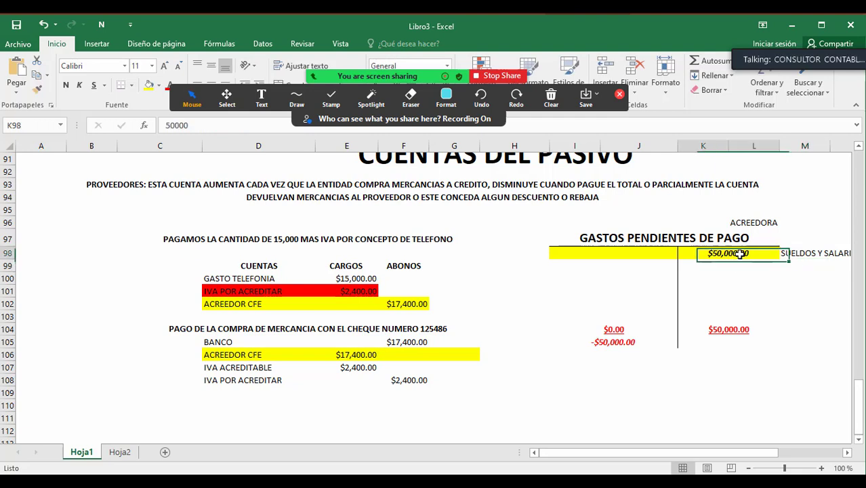
{"action": "left_click", "coordinate": [789, 254]}
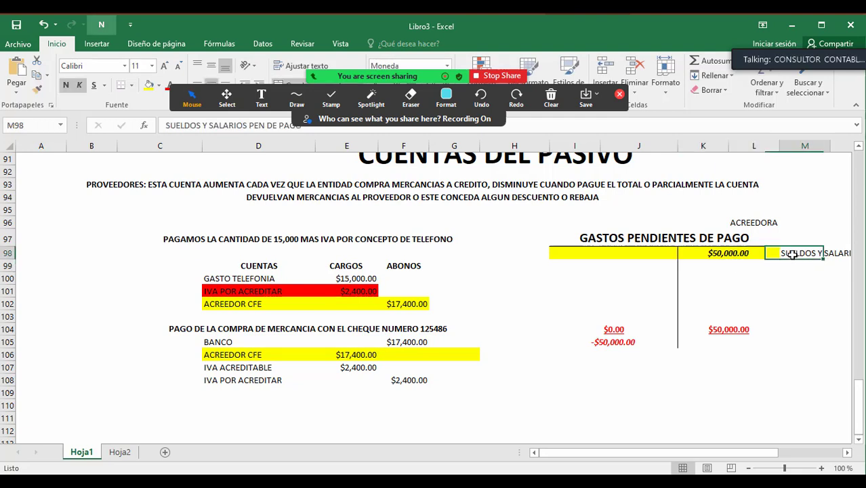
Post the payment of the pending expense as a 50000 debit in I98 of the GASTOS PENDIENTES DE PAGO T-account
{"action": "left_click", "coordinate": [602, 255]}
{"action": "type", "text": "500000"}
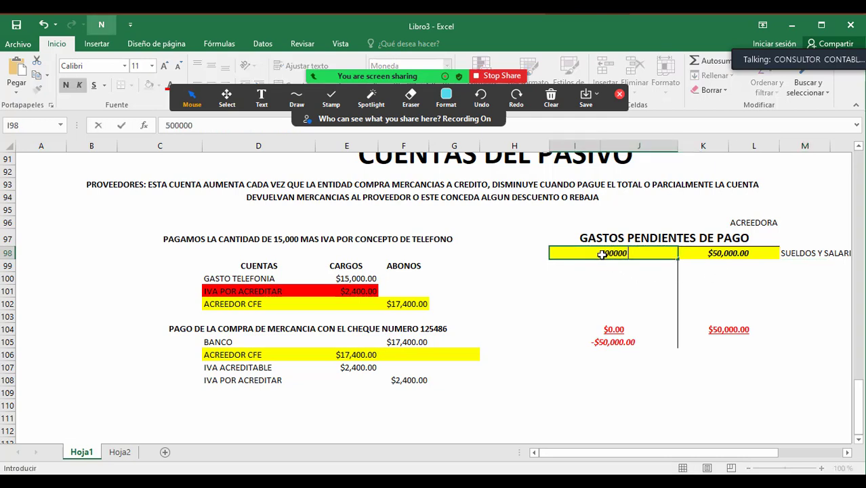
{"action": "key", "text": "ctrl+Return"}
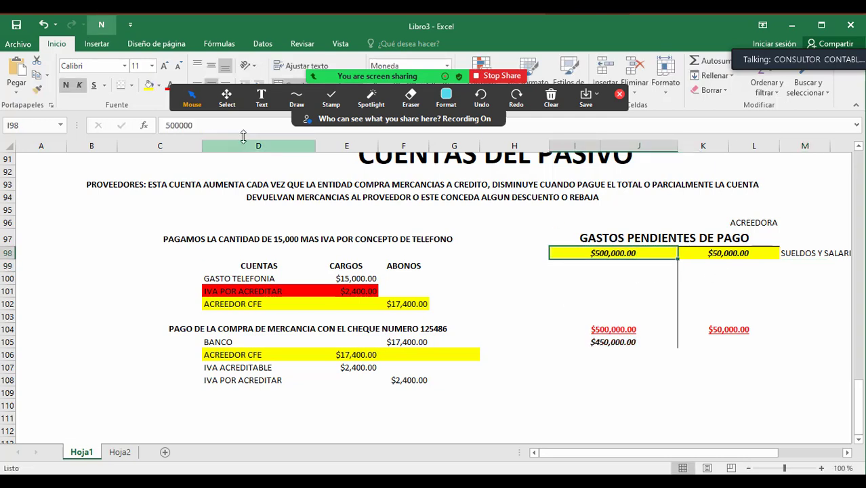
{"action": "left_click", "coordinate": [204, 128]}
{"action": "key", "text": "BackSpace"}
{"action": "key", "text": "Return"}
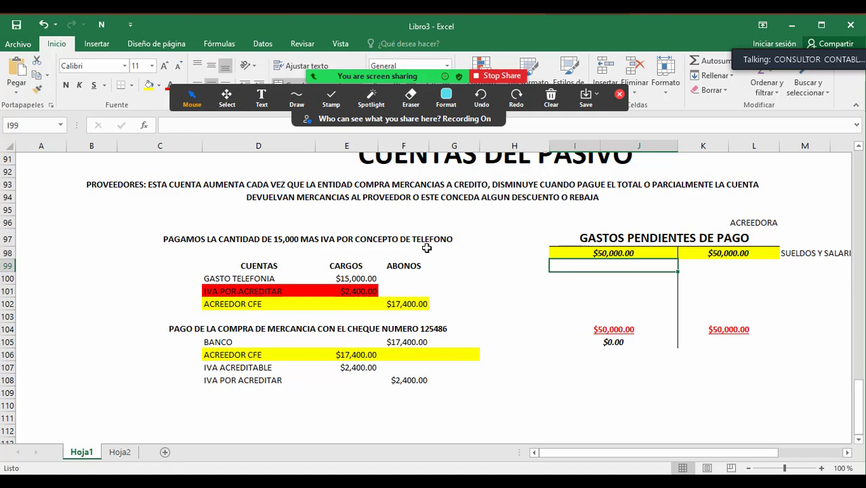
Switch to the CUENTAS DEL PASIVO slide in PowerPoint and open the Zoom chat to read the students' answers about pending taxes
{"action": "key", "text": "alt+Tab"}
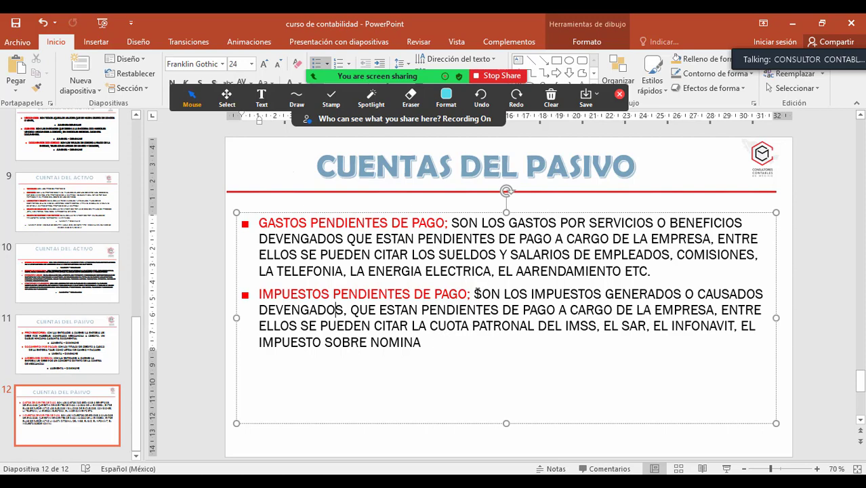
{"action": "mouse_move", "coordinate": [427, 65]}
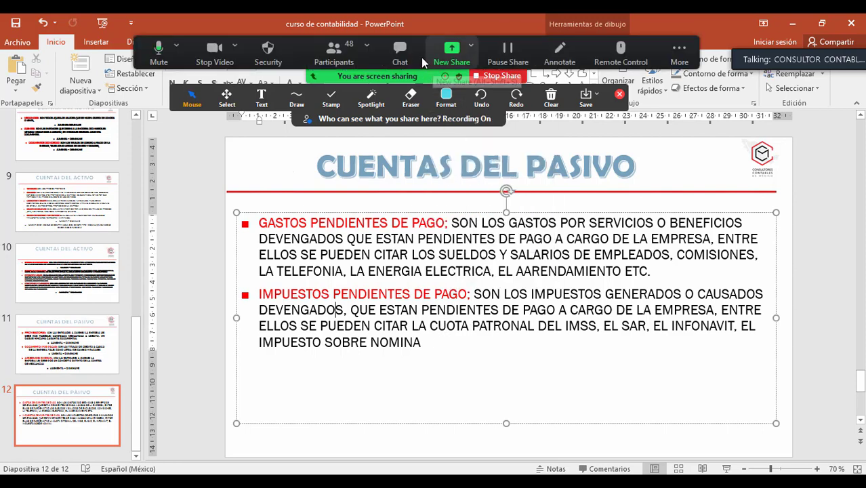
{"action": "left_click", "coordinate": [398, 62]}
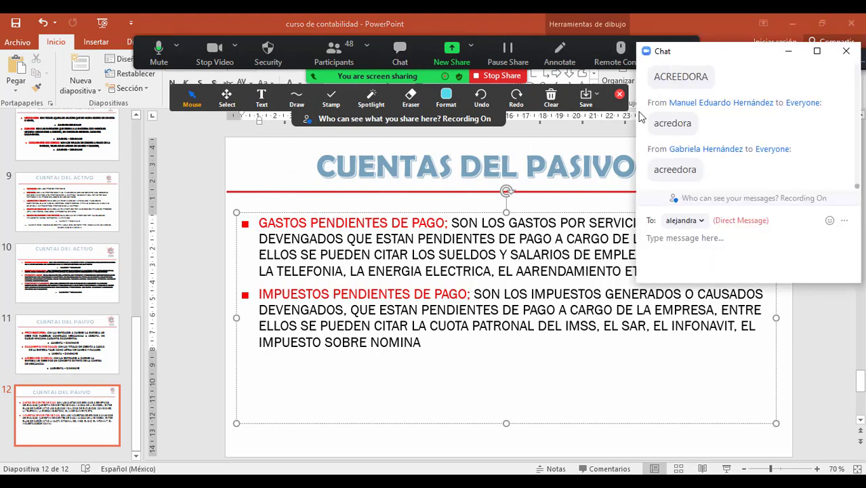
{"action": "left_click", "coordinate": [297, 98]}
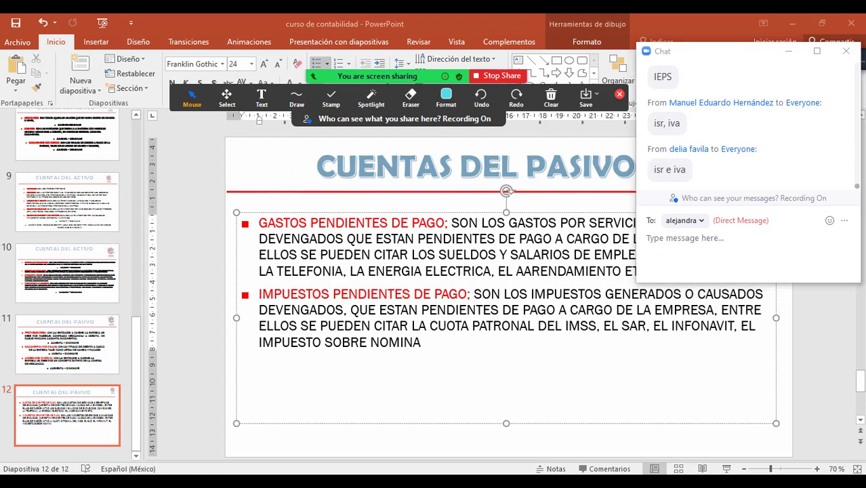
Switch back to the Excel workbook, minimize the chat window, and clear the debit in I98 of the T-account
{"action": "left_click", "coordinate": [251, 434]}
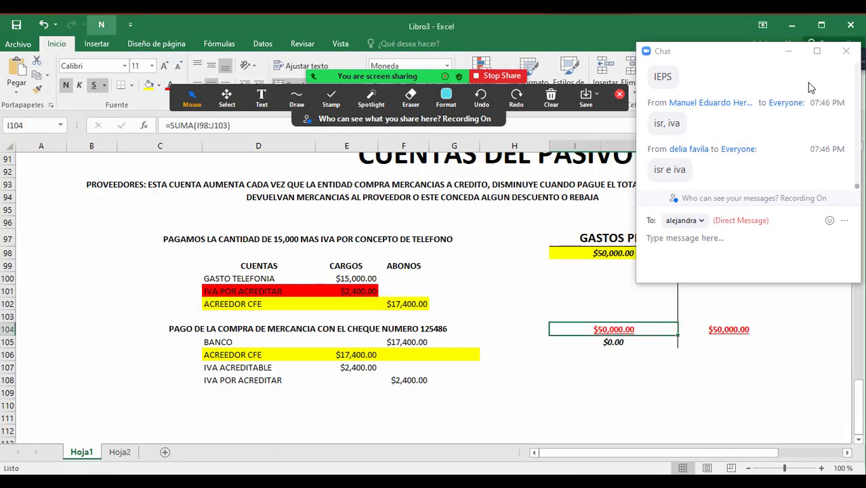
{"action": "left_click", "coordinate": [789, 52]}
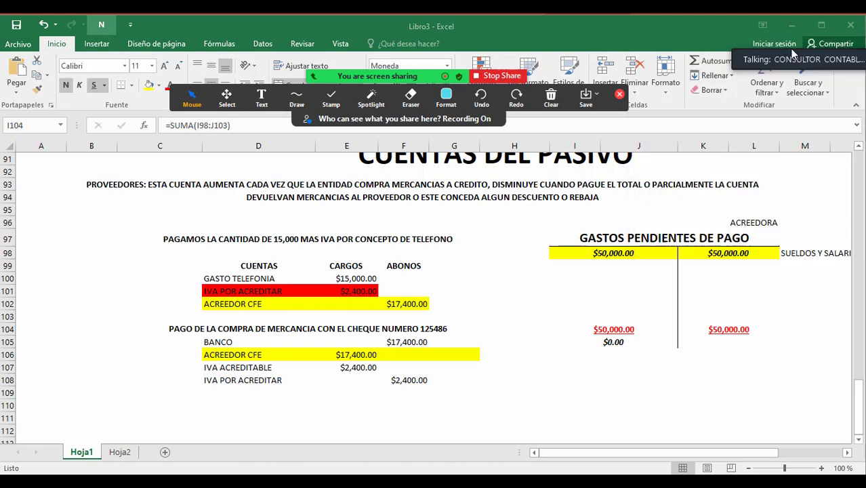
{"action": "left_click", "coordinate": [633, 250]}
{"action": "key", "text": "BackSpace"}
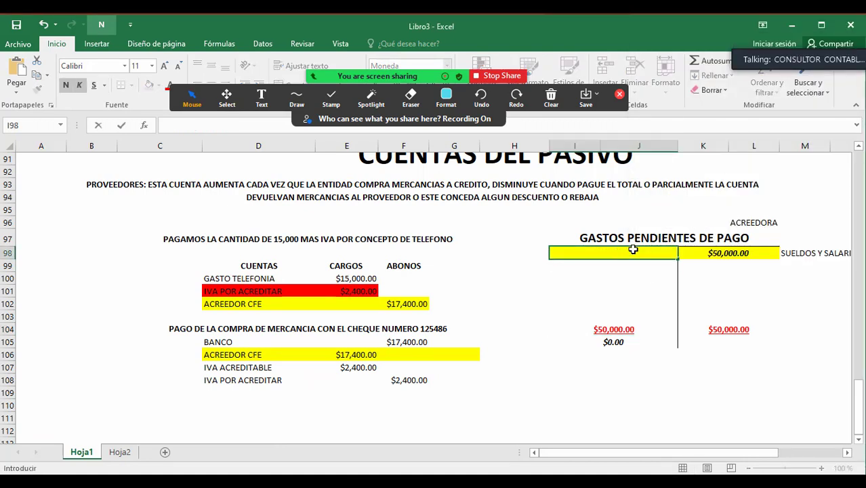
{"action": "key", "text": "Tab"}
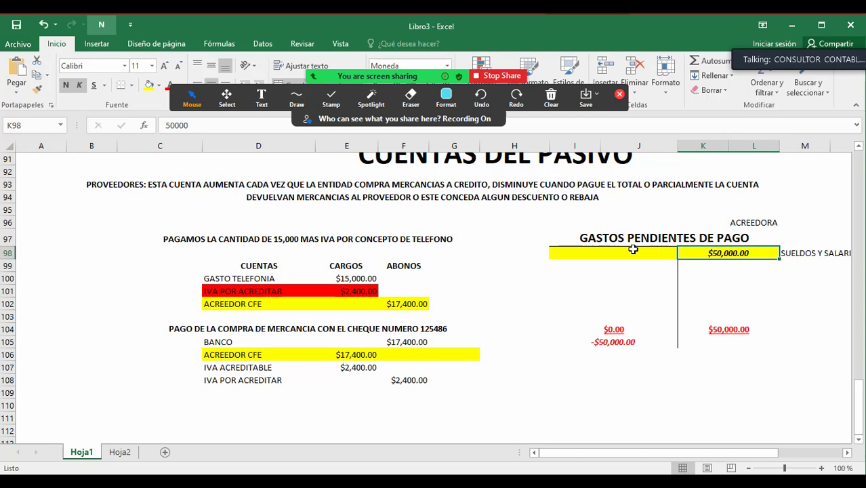
Enter the credits 35000, 15000 and 55000 in K98:K100 of the T-account
{"action": "type", "text": "35000"}
{"action": "key", "text": "Return"}
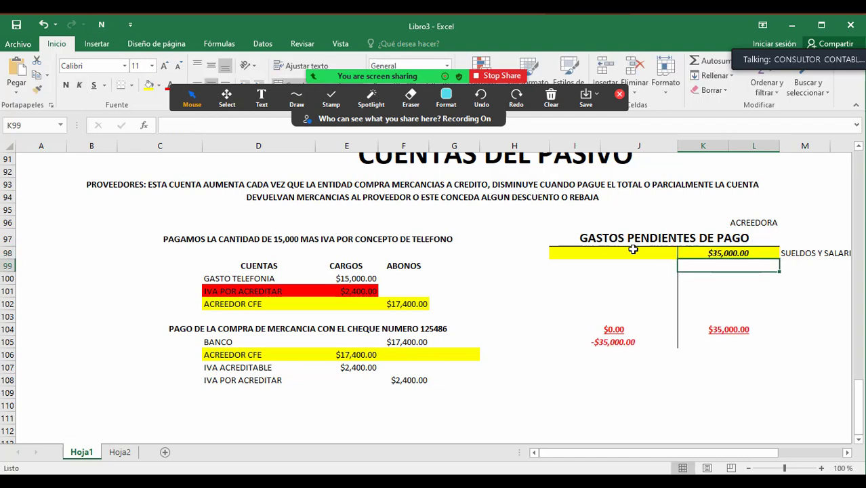
{"action": "type", "text": "15000"}
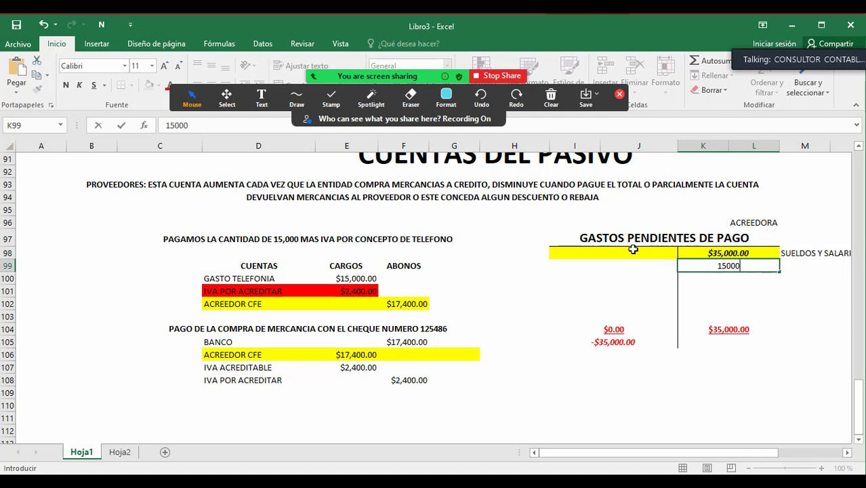
{"action": "key", "text": "Return"}
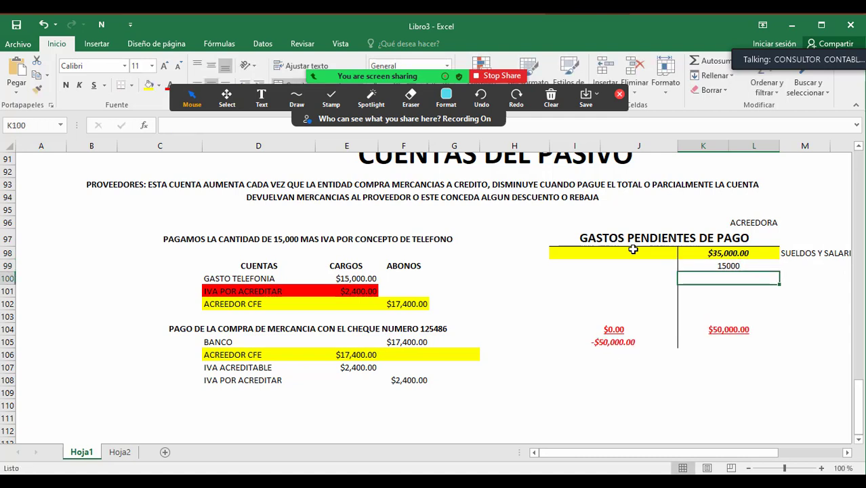
{"action": "type", "text": "55"}
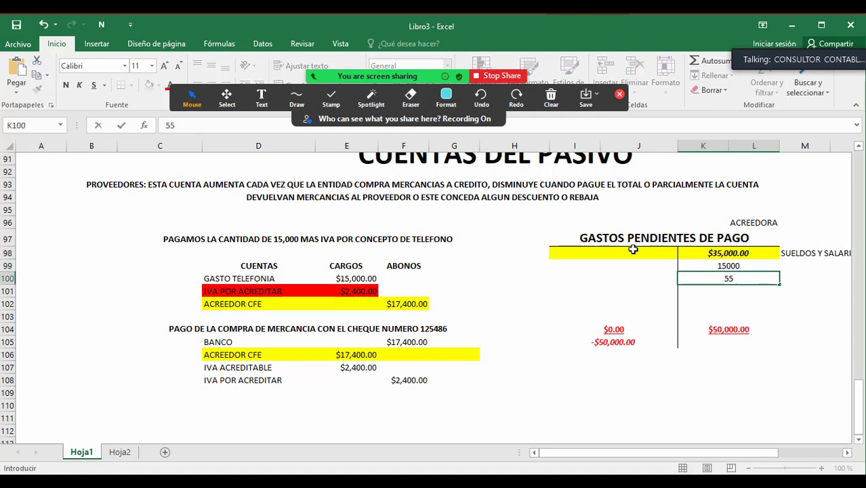
{"action": "type", "text": "000"}
{"action": "key", "text": "Return"}
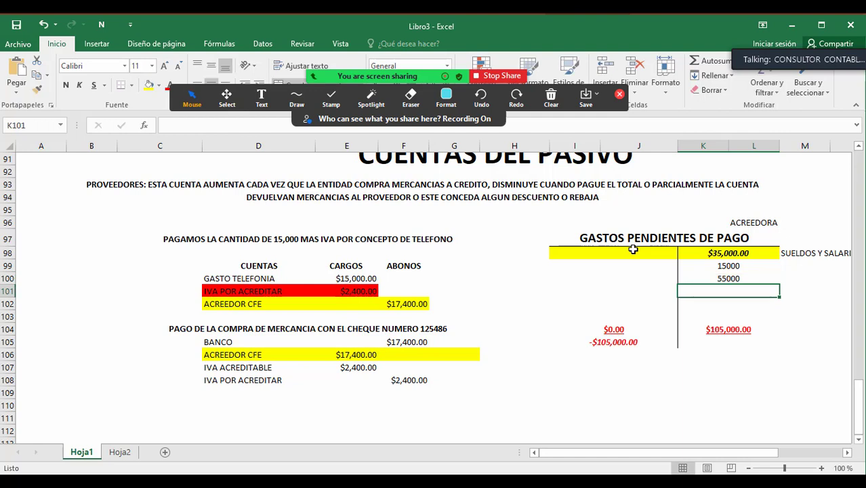
Label the three credits as ISR, IVA and IMSS in M98:M100
{"action": "key", "text": "Up"}
{"action": "key", "text": "Up"}
{"action": "key", "text": "Right"}
{"action": "key", "text": "Right"}
{"action": "key", "text": "Up"}
{"action": "key", "text": "Up"}
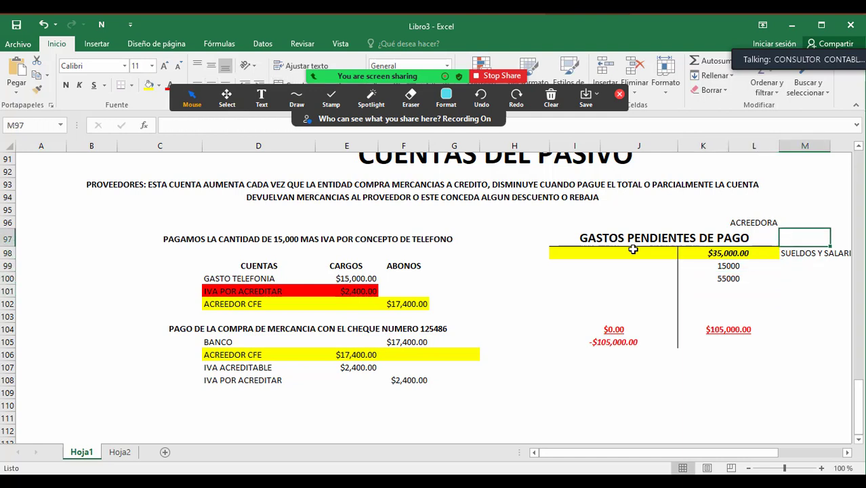
{"action": "key", "text": "Down"}
{"action": "type", "text": "ISR"}
{"action": "key", "text": "Return"}
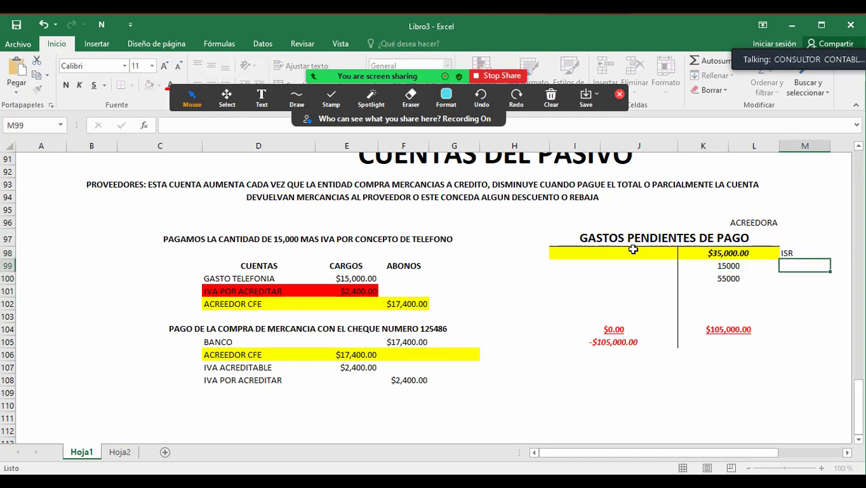
{"action": "type", "text": "IVA"}
{"action": "key", "text": "Return"}
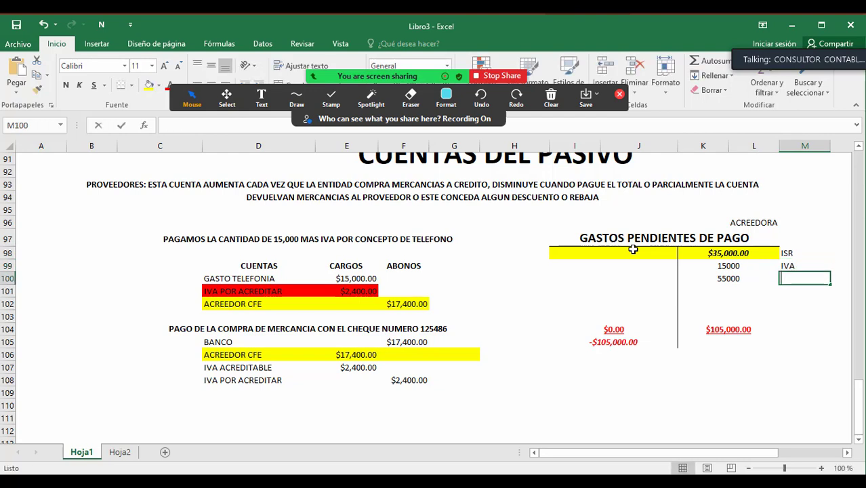
{"action": "type", "text": "IMSS"}
{"action": "key", "text": "Return"}
Add a fourth credit of 1500 in K101, below the IMSS amount
{"action": "key", "text": "Left"}
{"action": "key", "text": "Left"}
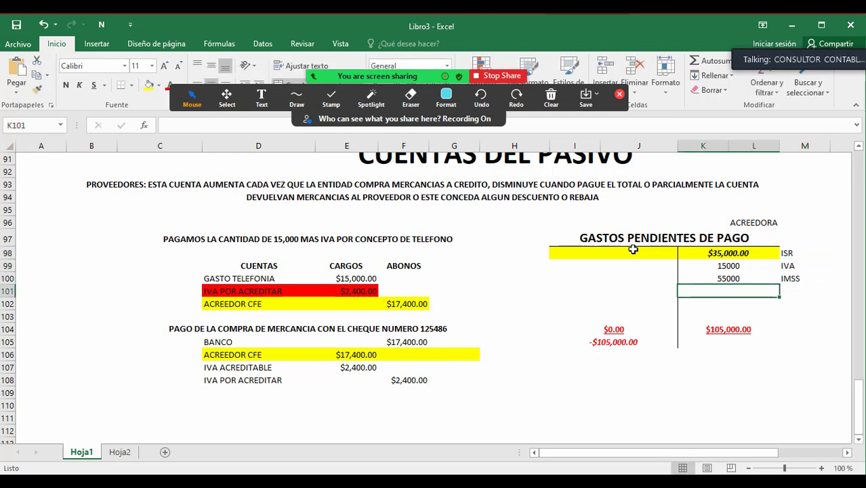
{"action": "type", "text": "3500"}
{"action": "key", "text": "Return"}
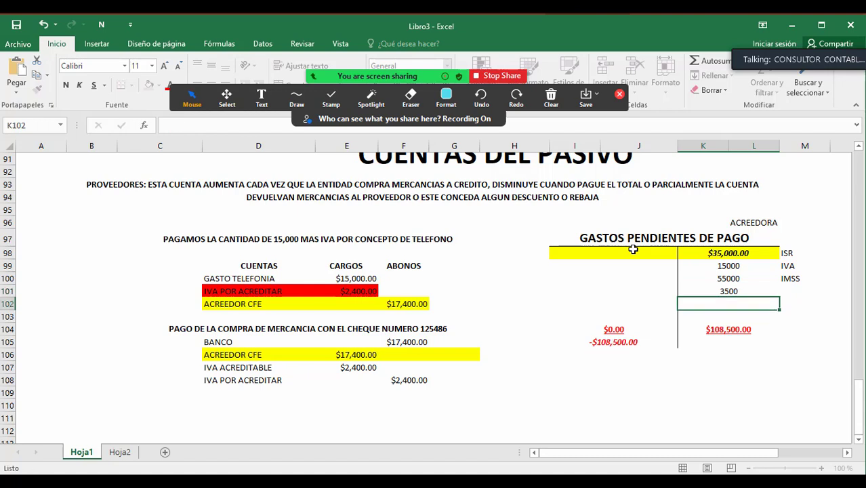
{"action": "key", "text": "Up"}
{"action": "key", "text": "Right"}
{"action": "key", "text": "Right"}
{"action": "key", "text": "Left"}
{"action": "key", "text": "Left"}
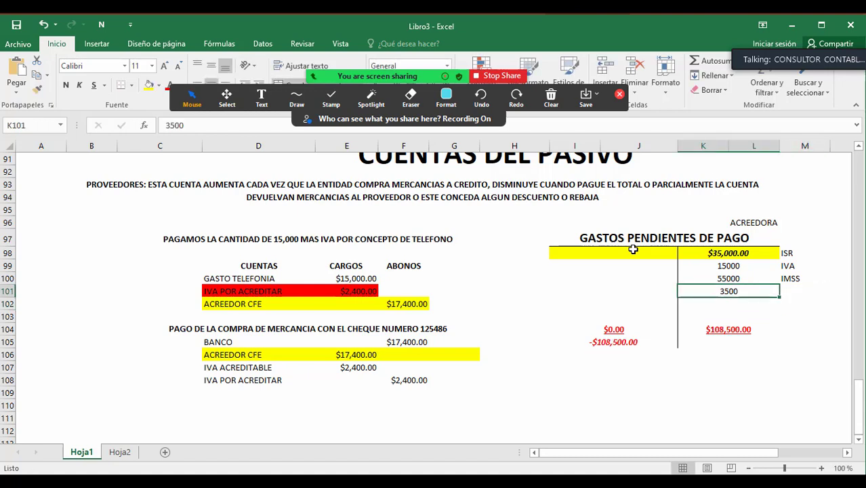
{"action": "type", "text": "1500"}
Label the 1500 credit as ISN in M101
{"action": "key", "text": "Right"}
{"action": "key", "text": "Right"}
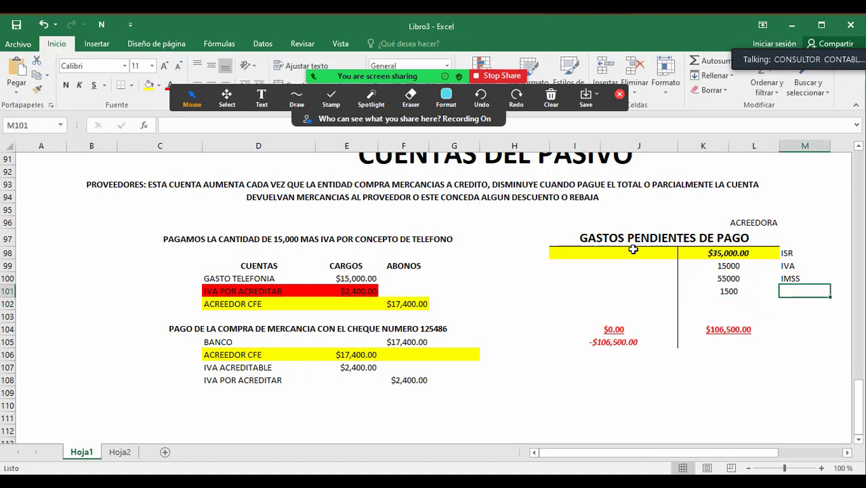
{"action": "type", "text": "SDN"}
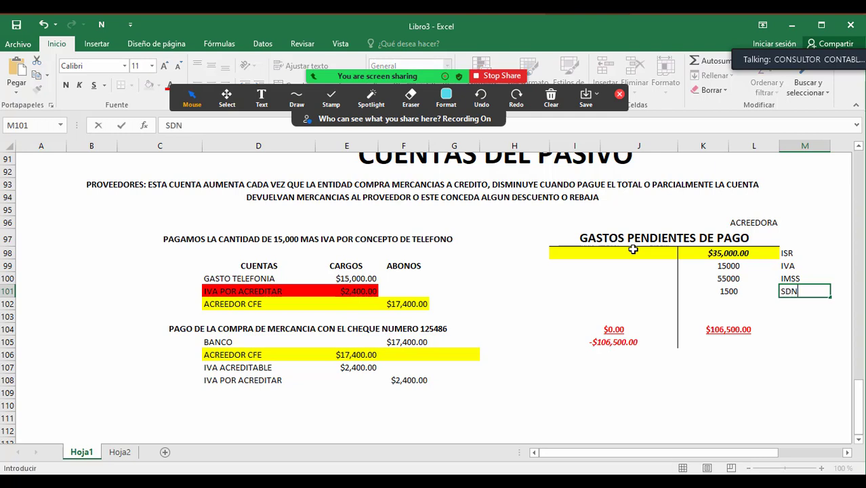
{"action": "key", "text": "BackSpace"}
{"action": "key", "text": "BackSpace"}
{"action": "key", "text": "BackSpace"}
{"action": "type", "text": "ISN"}
{"action": "key", "text": "ctrl+Return"}
{"action": "key", "text": "Down"}
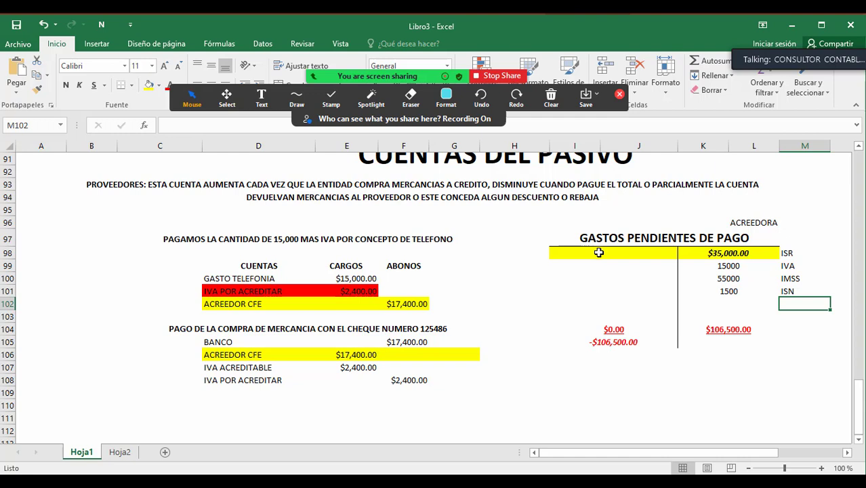
Post the ISR, IVA and IMSS payments as debits of 35000, 15000 and 55000 in I98:I100
{"action": "left_click", "coordinate": [647, 243]}
{"action": "left_click", "coordinate": [650, 255]}
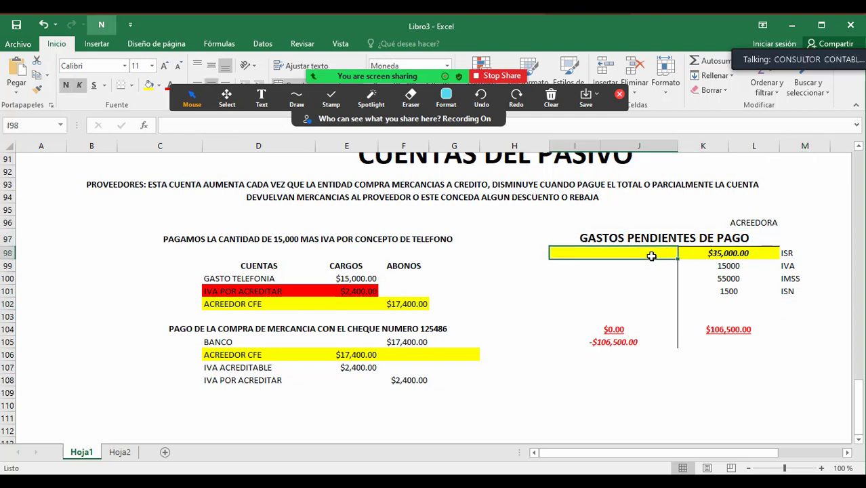
{"action": "type", "text": "35"}
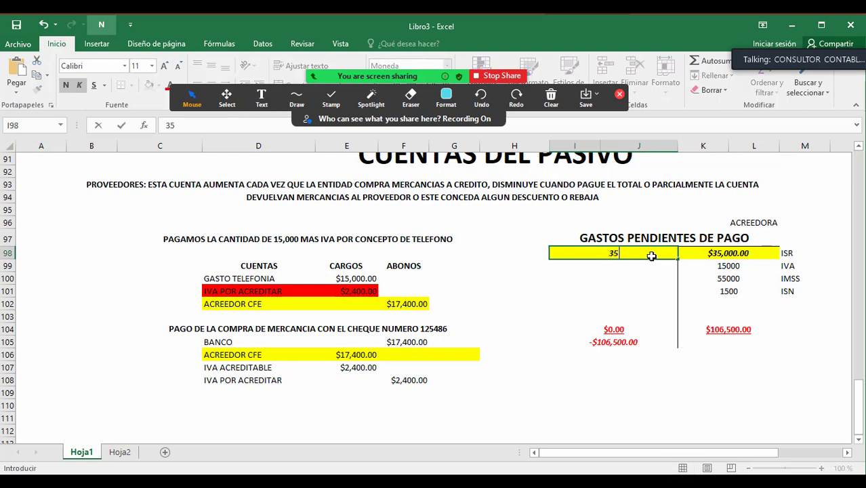
{"action": "type", "text": ",00000"}
{"action": "key", "text": "Return"}
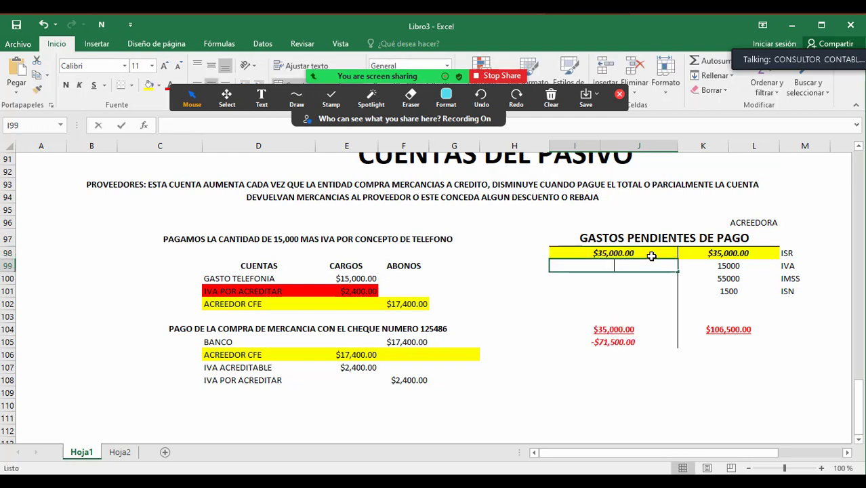
{"action": "type", "text": "15000"}
{"action": "key", "text": "Return"}
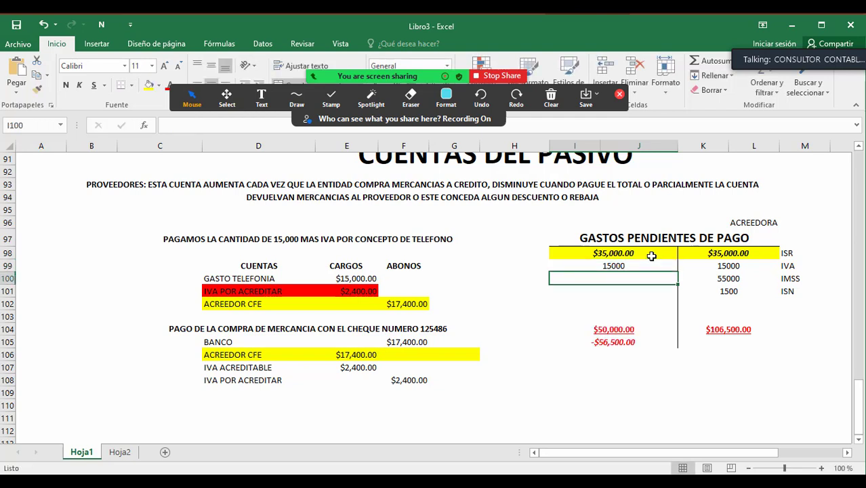
{"action": "type", "text": "55000"}
{"action": "key", "text": "Return"}
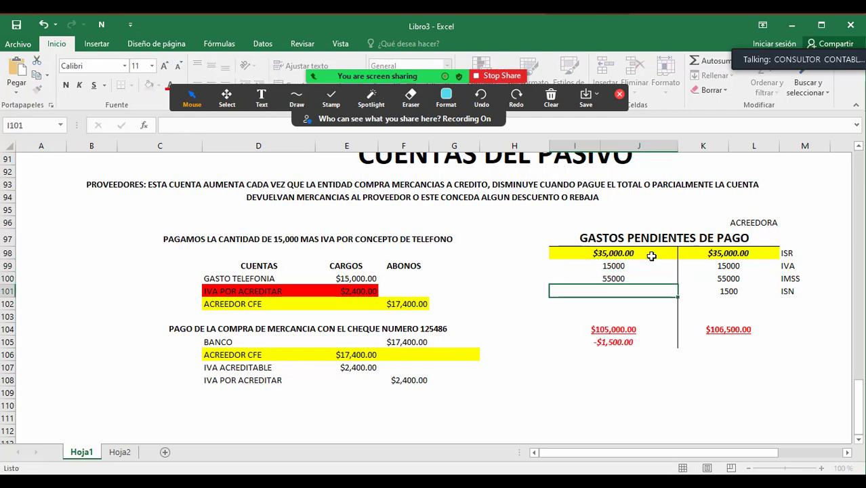
Post the ISN payment as a debit of 1500 in I101
{"action": "type", "text": "1500"}
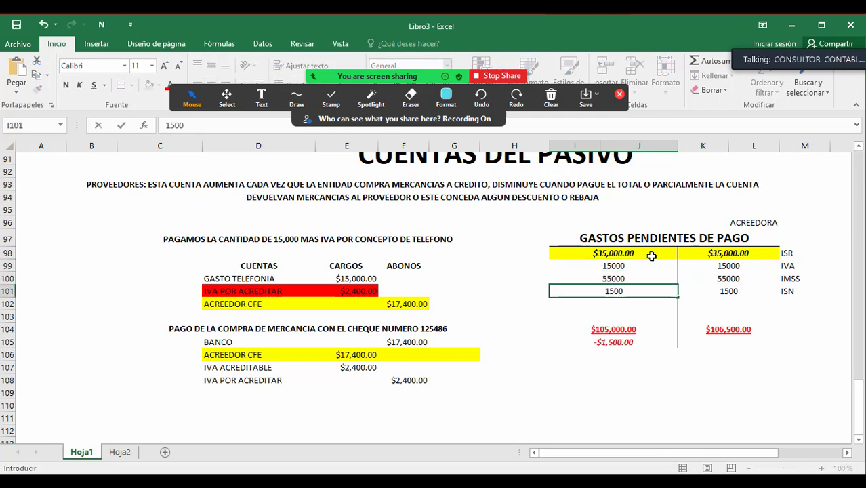
{"action": "key", "text": "Return"}
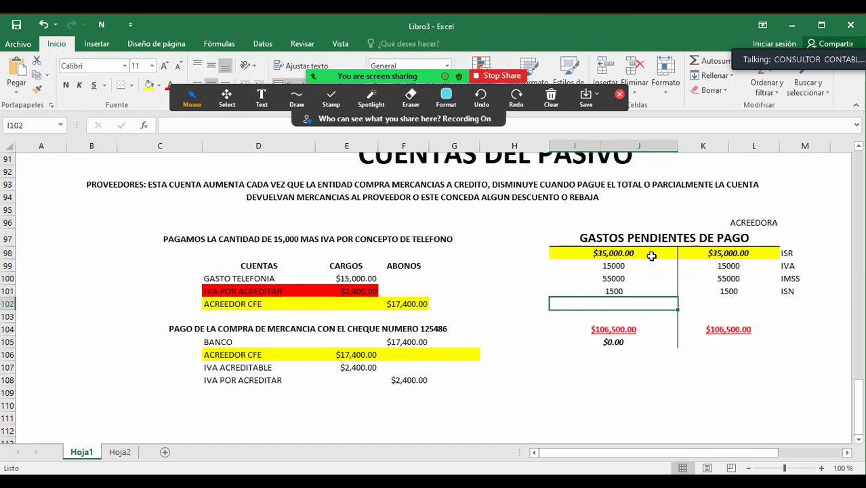
{"action": "left_click", "coordinate": [638, 339]}
Retitle the T-account in I97 as IMPUESTOS PEND. DE PAGO
{"action": "left_click", "coordinate": [630, 253]}
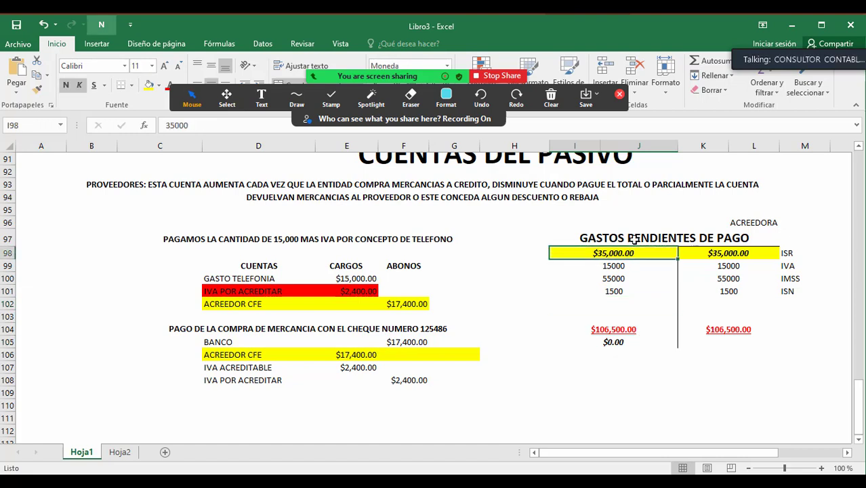
{"action": "left_click", "coordinate": [634, 238]}
{"action": "type", "text": "IMP"}
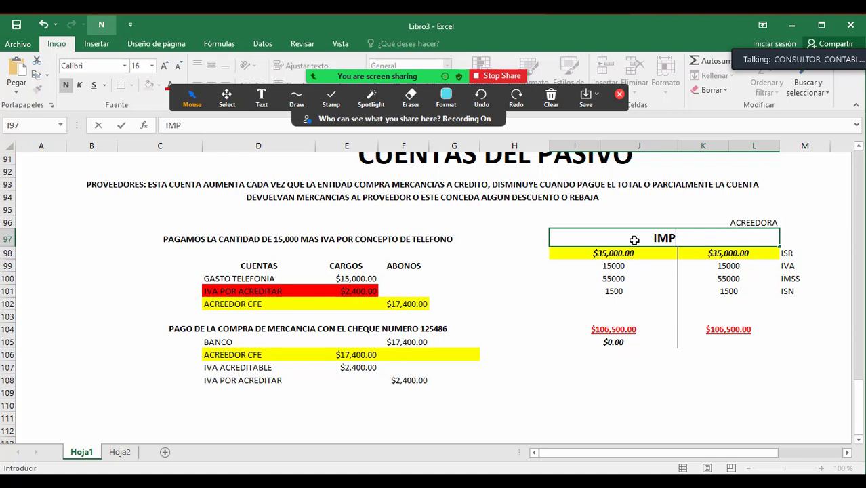
{"action": "type", "text": "UESTOS POR PA"}
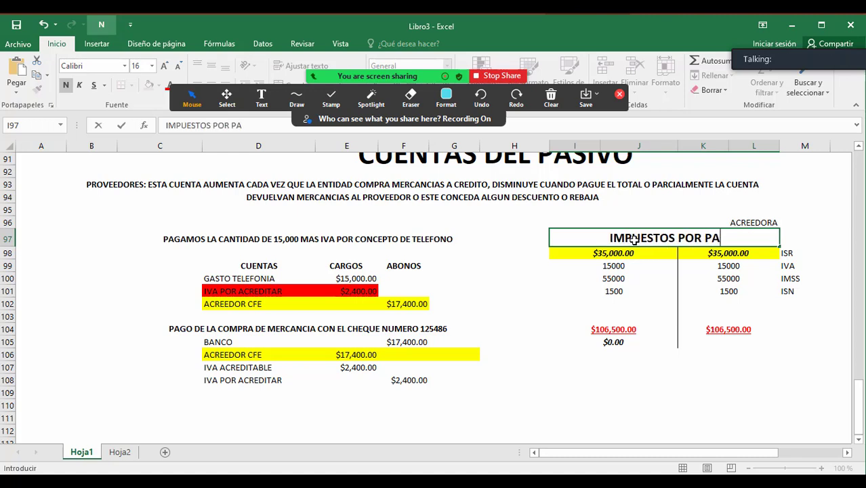
{"action": "key", "text": "BackSpace"}
{"action": "key", "text": "BackSpace"}
{"action": "key", "text": "BackSpace"}
{"action": "key", "text": "BackSpace"}
{"action": "key", "text": "BackSpace"}
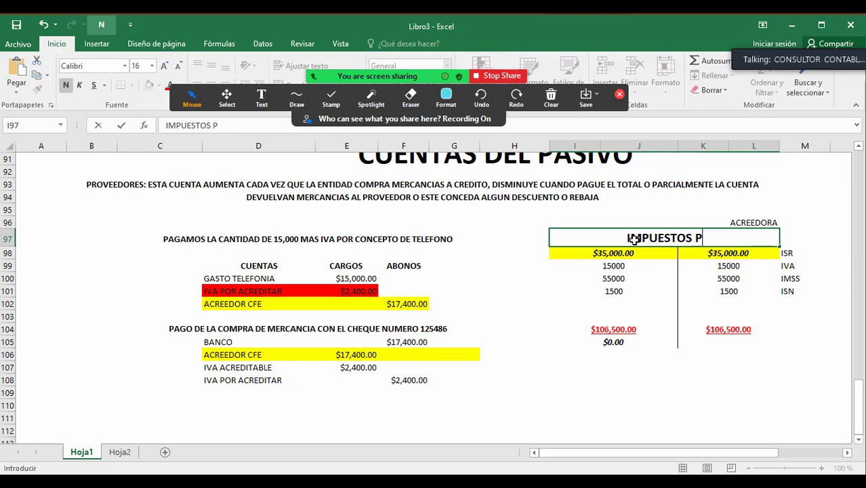
{"action": "type", "text": "END. D"}
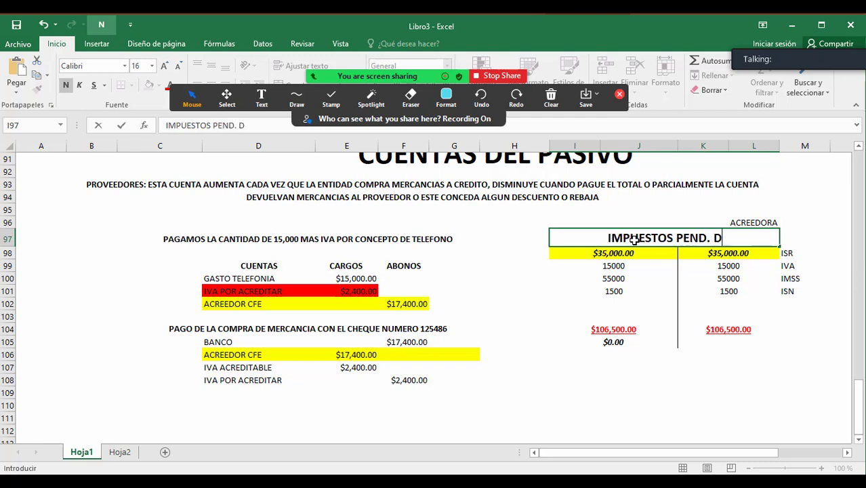
{"action": "type", "text": "E PAGO"}
{"action": "key", "text": "Return"}
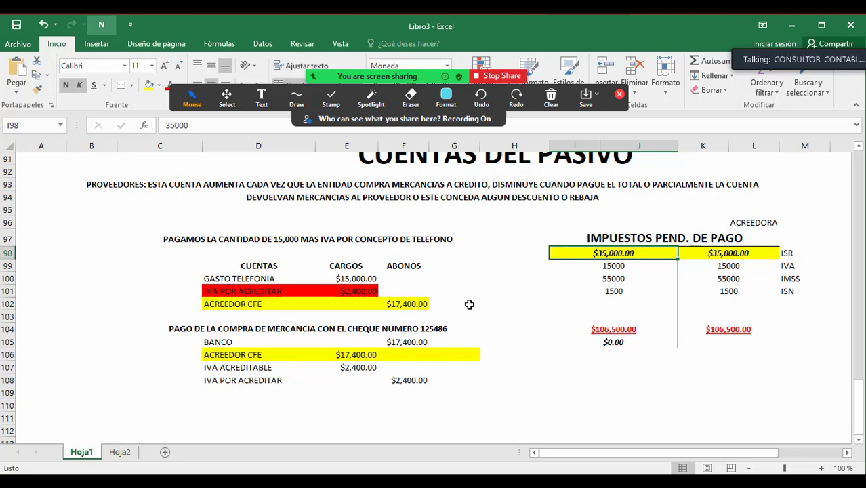
Switch to the Catalogo de Cuentas Base workbook and examine the asset account names from ACTIVO to EQUIPO DE COMPUTO in C6:C26
{"action": "scroll", "coordinate": [479, 268], "scroll_direction": "up", "scroll_amount": 3}
{"action": "scroll", "coordinate": [479, 268], "scroll_direction": "down", "scroll_amount": 3}
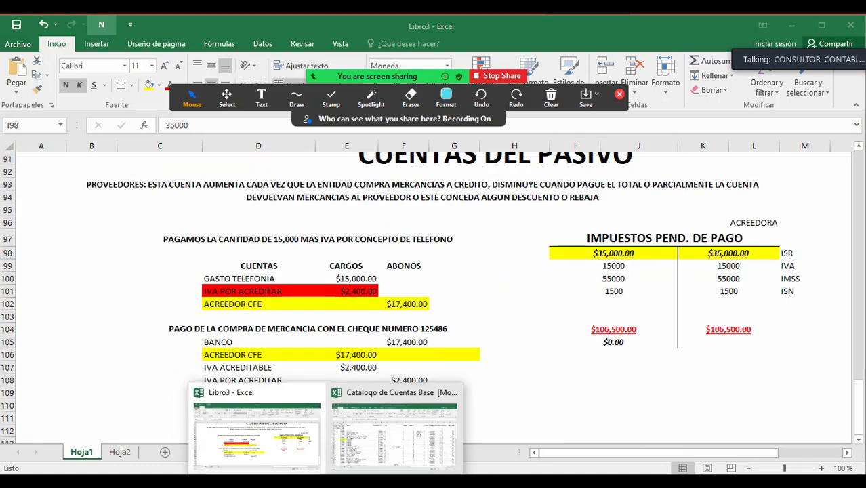
{"action": "left_click", "coordinate": [363, 451]}
{"action": "left_click", "coordinate": [380, 230]}
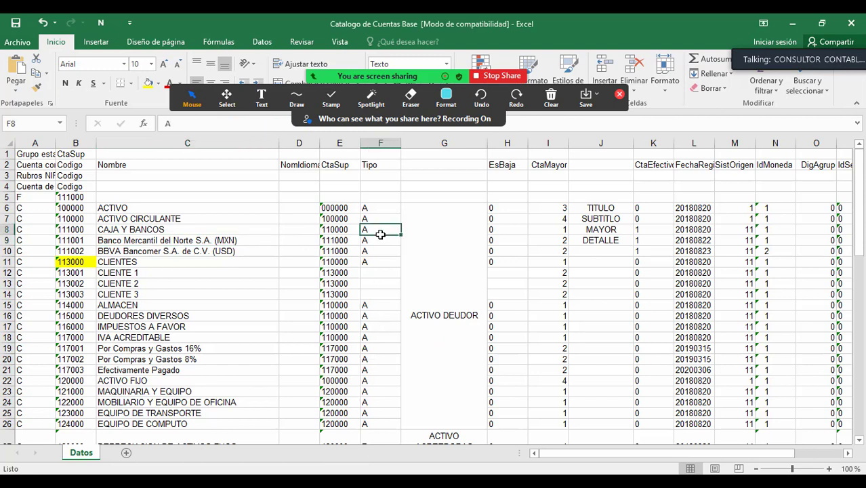
{"action": "left_click", "coordinate": [308, 197]}
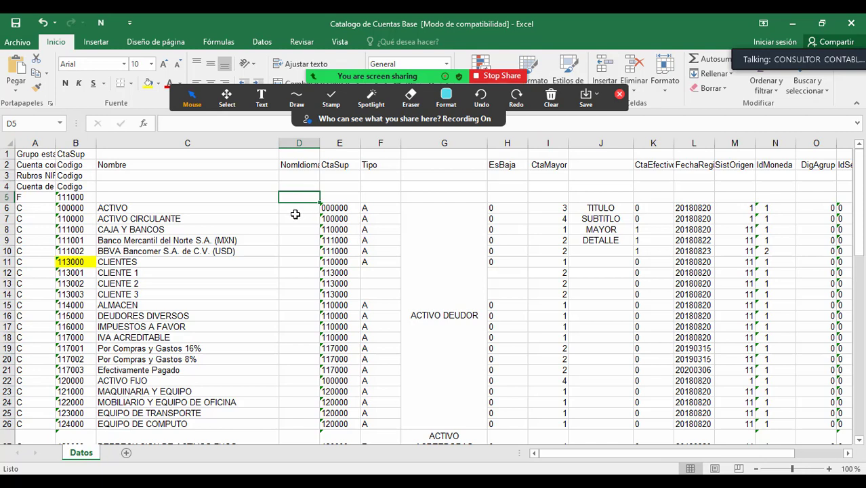
{"action": "left_click", "coordinate": [250, 207]}
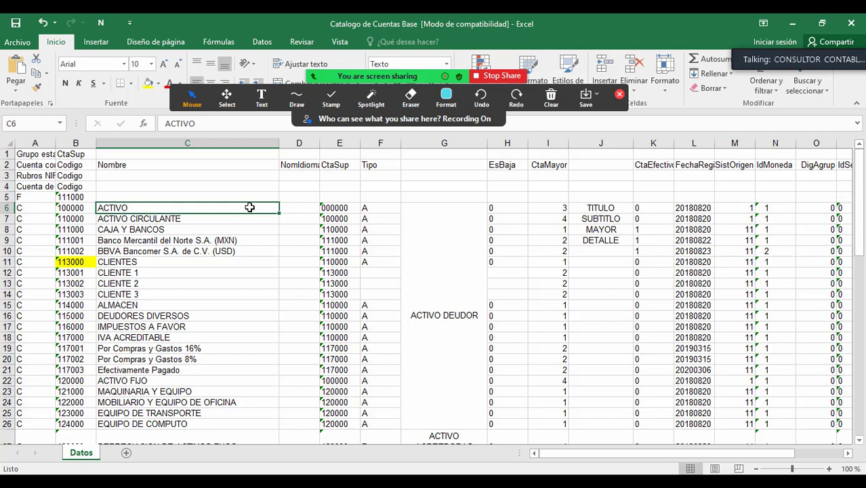
{"action": "key", "text": "Up"}
{"action": "key", "text": "Up"}
{"action": "key", "text": "Up"}
{"action": "key", "text": "Up"}
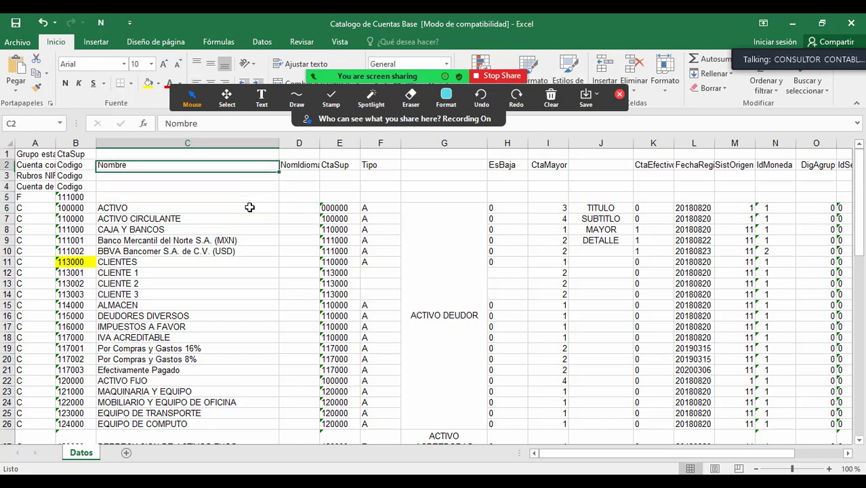
{"action": "key", "text": "Down"}
{"action": "left_click", "coordinate": [250, 208]}
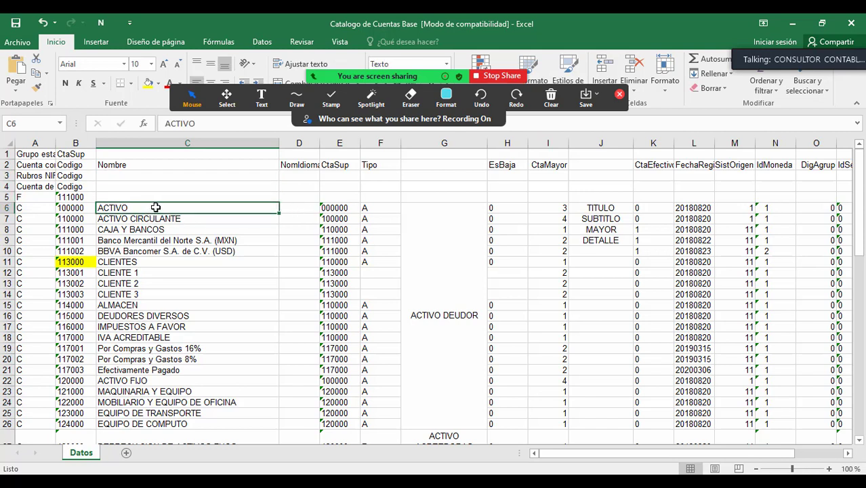
{"action": "left_click_drag", "start_coordinate": [155, 207], "coordinate": [261, 397]}
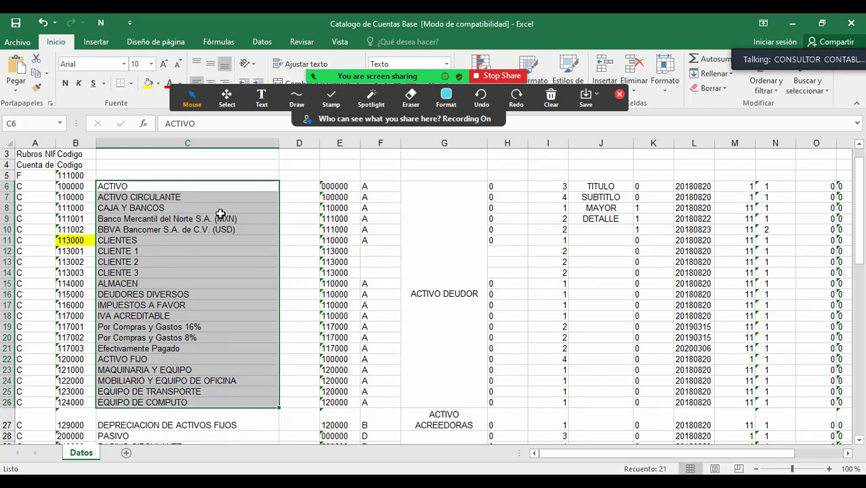
{"action": "scroll", "coordinate": [368, 185], "scroll_direction": "up", "scroll_amount": 1}
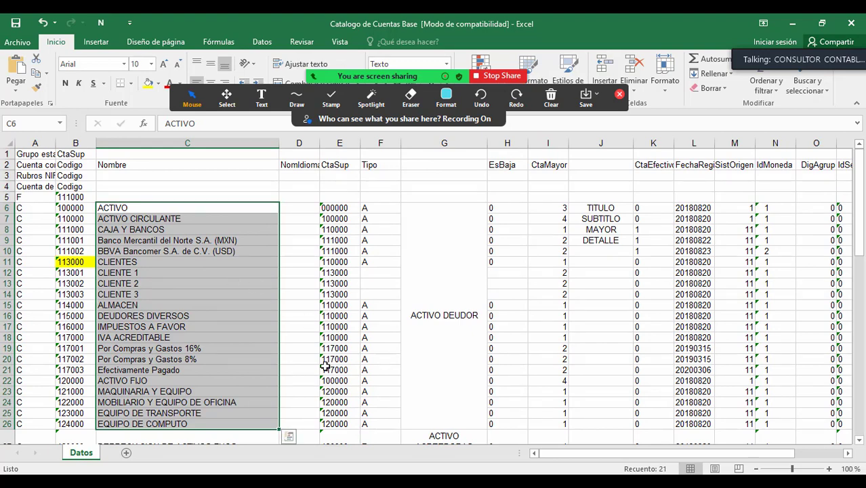
Switch to the curso de contabilidad presentation in PowerPoint and look back through the earlier slide thumbnails
{"action": "key", "text": "alt+Tab"}
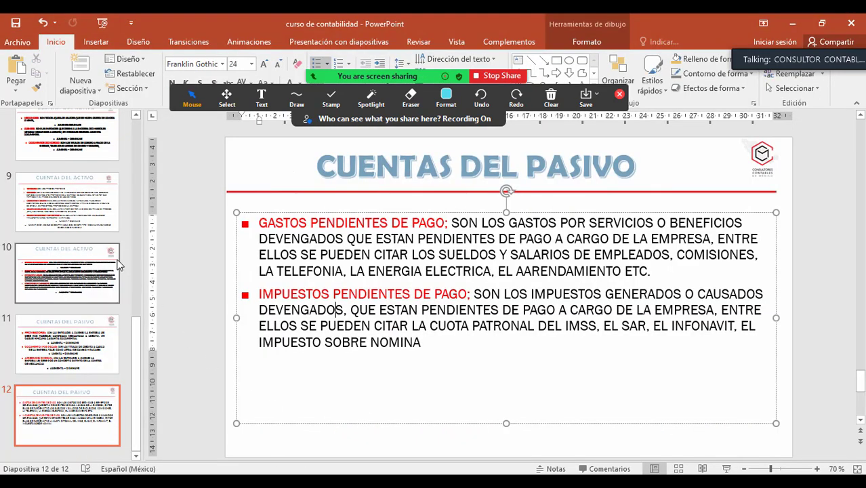
{"action": "scroll", "coordinate": [120, 263], "scroll_direction": "up", "scroll_amount": 5}
{"action": "scroll", "coordinate": [120, 263], "scroll_direction": "down", "scroll_amount": 1}
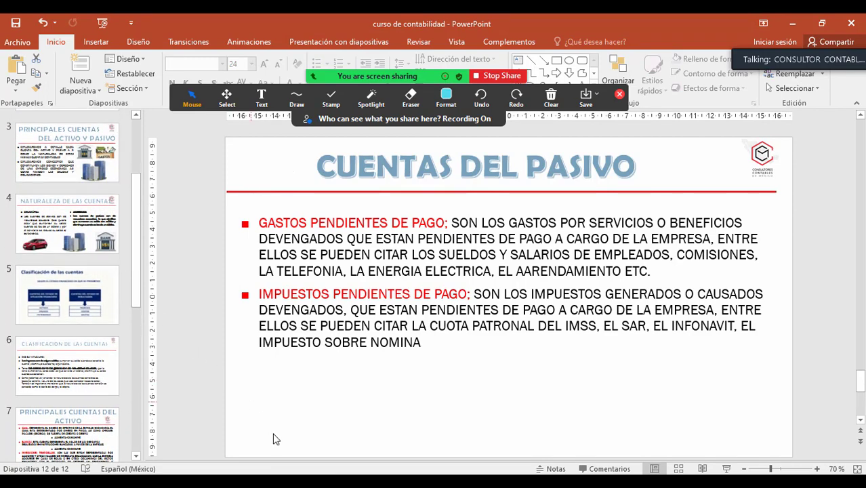
Return to the Catalogo de Cuentas Base workbook in Excel and fill the whole Tipo column F with yellow
{"action": "left_click", "coordinate": [258, 434]}
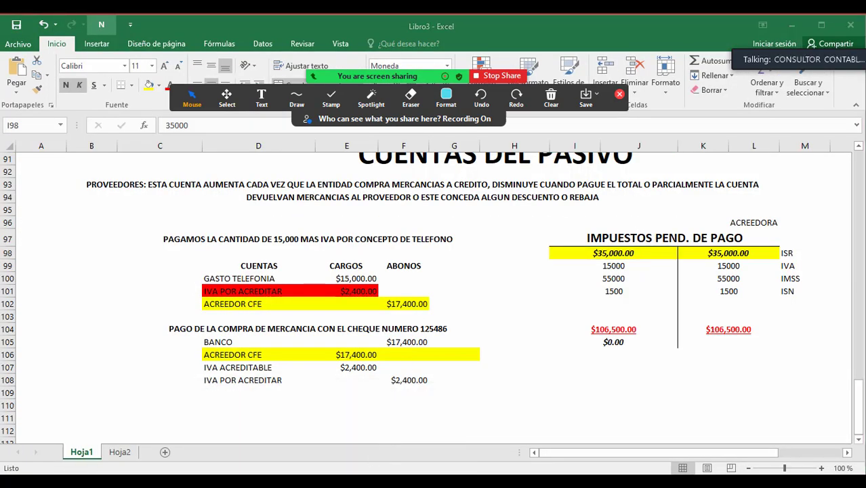
{"action": "left_click", "coordinate": [407, 420]}
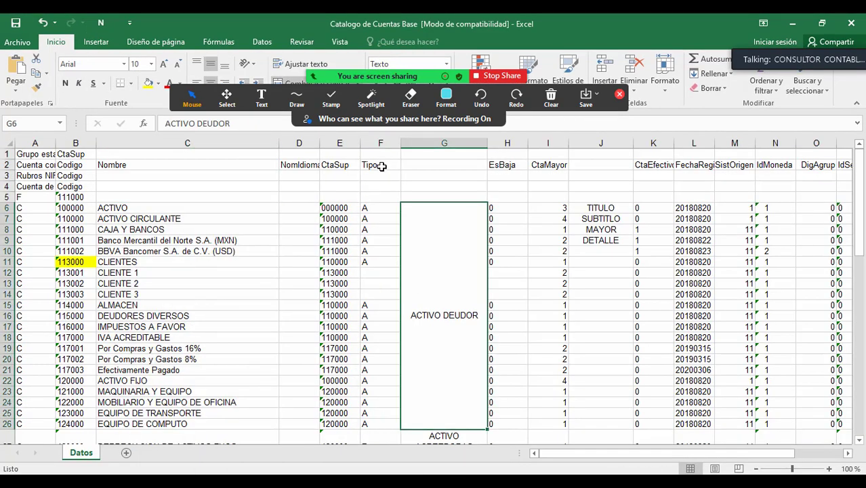
{"action": "left_click", "coordinate": [381, 166]}
{"action": "left_click", "coordinate": [383, 143]}
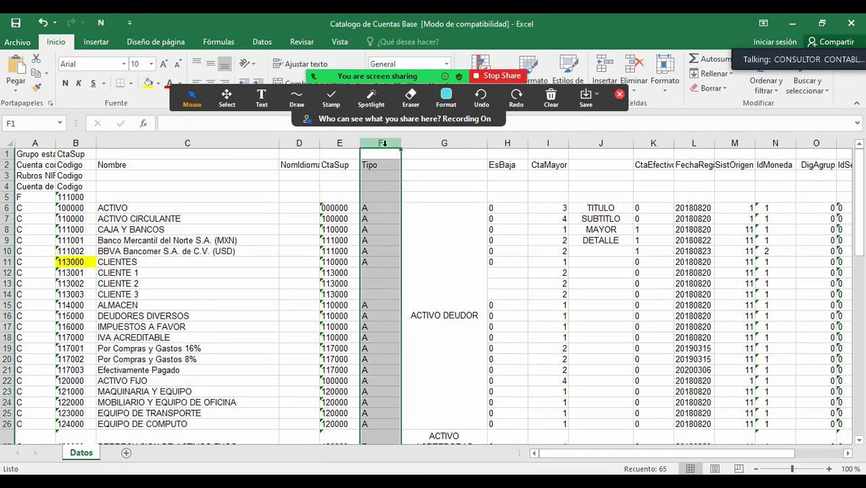
{"action": "left_click", "coordinate": [148, 82]}
{"action": "left_click", "coordinate": [368, 220]}
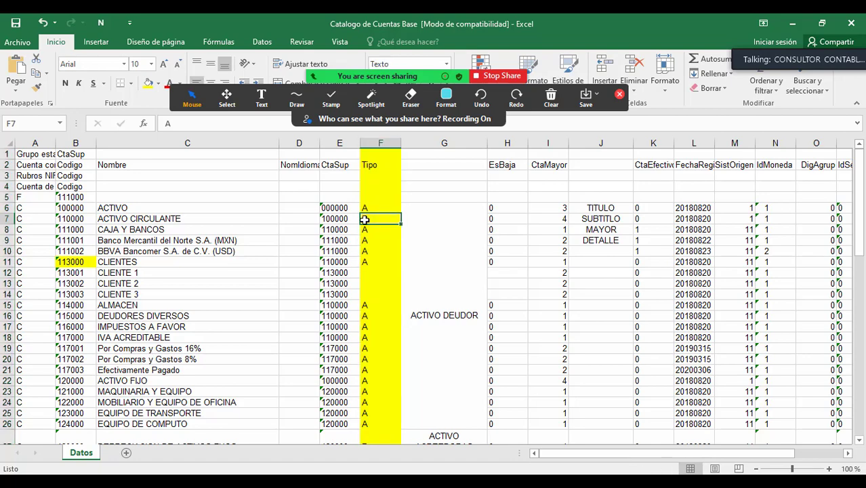
Examine the type codes of the asset accounts in F6:F26 alongside the ACTIVO DEUDOR label and the account names
{"action": "scroll", "coordinate": [368, 220], "scroll_direction": "down", "scroll_amount": 2}
{"action": "scroll", "coordinate": [378, 281], "scroll_direction": "up", "scroll_amount": 1}
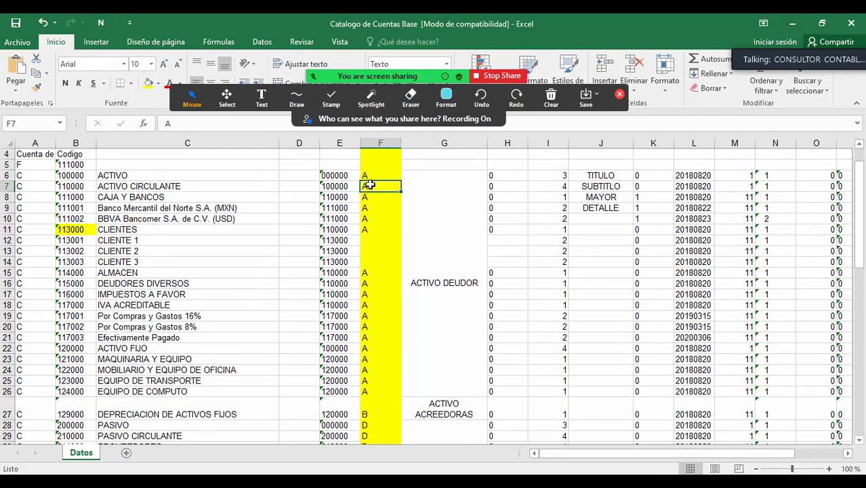
{"action": "left_click_drag", "start_coordinate": [368, 176], "coordinate": [367, 390]}
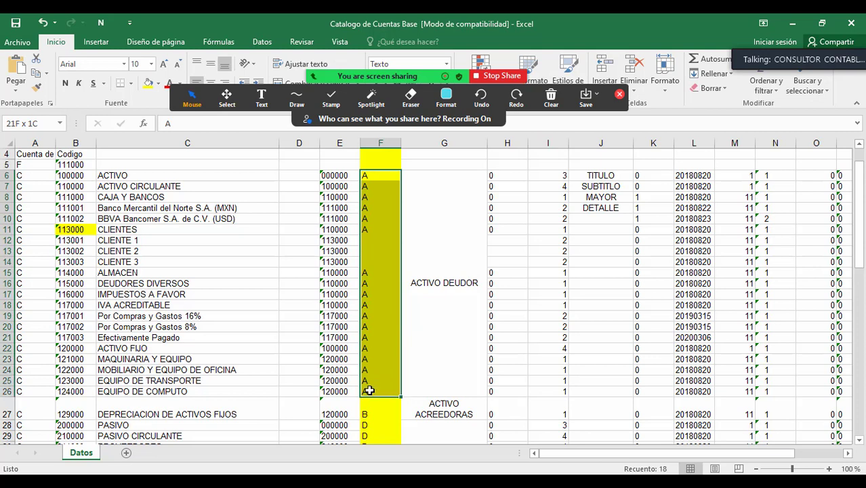
{"action": "left_click", "coordinate": [468, 288]}
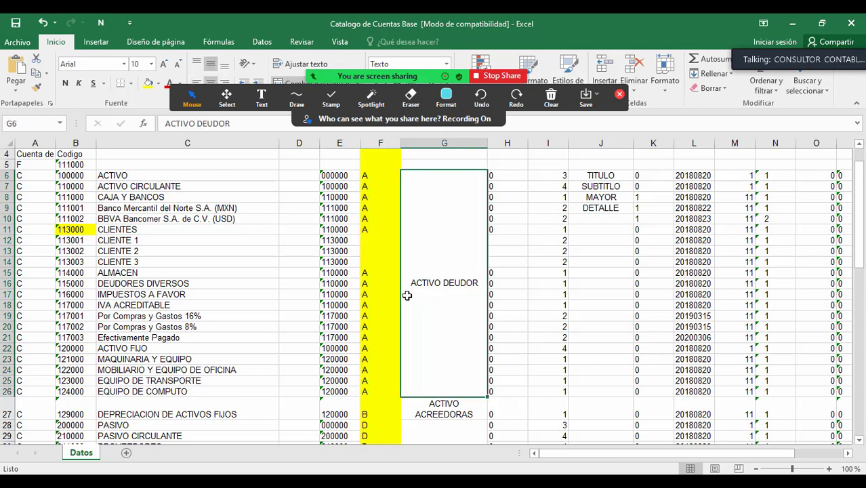
{"action": "left_click", "coordinate": [264, 220]}
{"action": "left_click", "coordinate": [164, 175]}
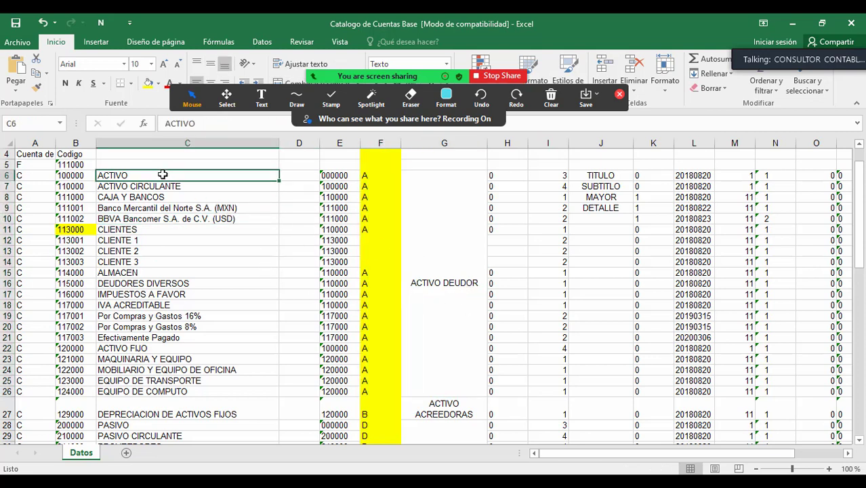
Review the asset accounts from ACTIVO CIRCULANTE to EQUIPO DE COMPUTO, their ACTIVO DEUDOR group and the account code column
{"action": "left_click", "coordinate": [167, 187]}
{"action": "left_click", "coordinate": [169, 198]}
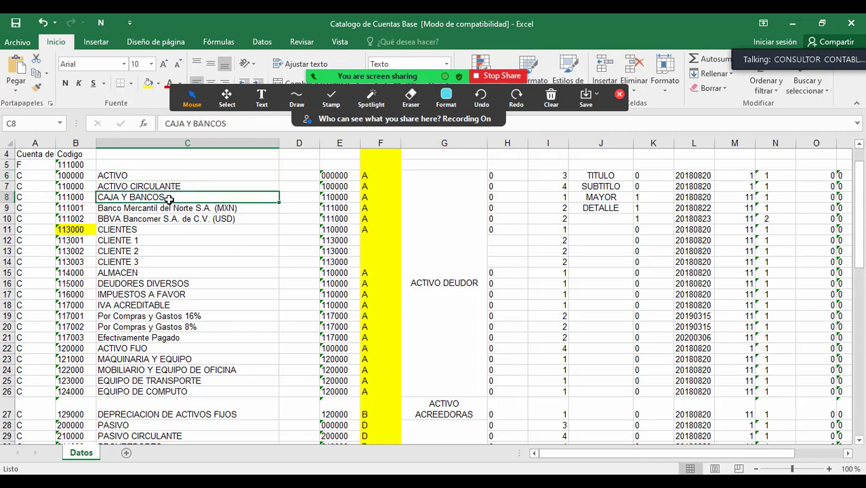
{"action": "left_click", "coordinate": [149, 272]}
{"action": "left_click", "coordinate": [158, 290]}
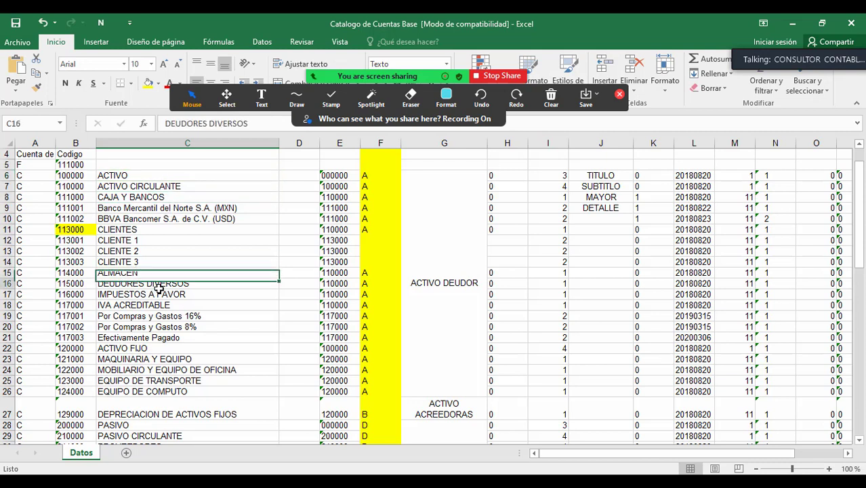
{"action": "left_click", "coordinate": [217, 295]}
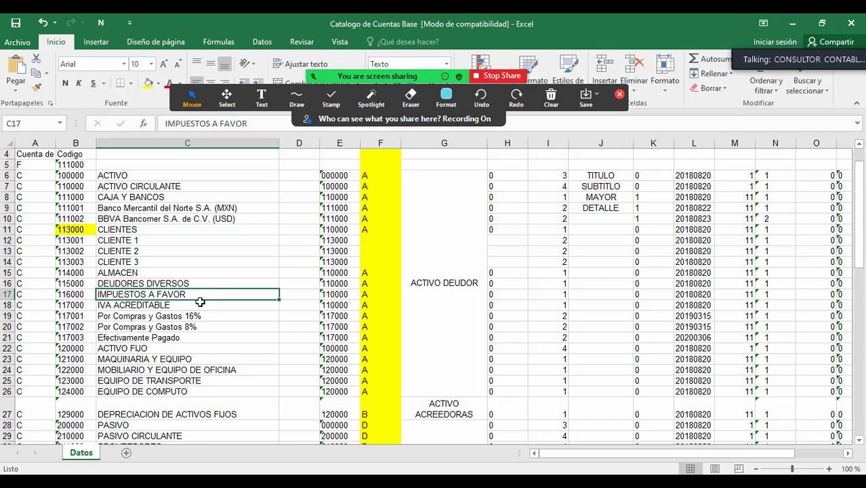
{"action": "left_click", "coordinate": [200, 305]}
{"action": "left_click", "coordinate": [165, 338]}
{"action": "left_click", "coordinate": [164, 347]}
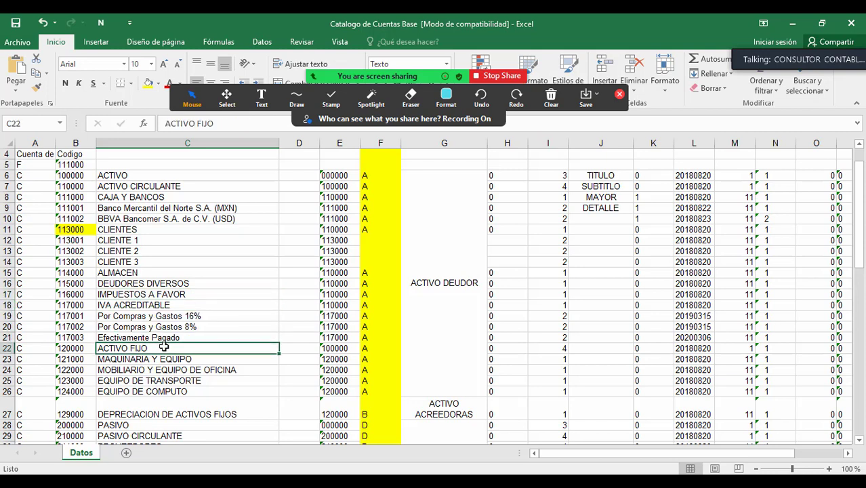
{"action": "left_click", "coordinate": [163, 358]}
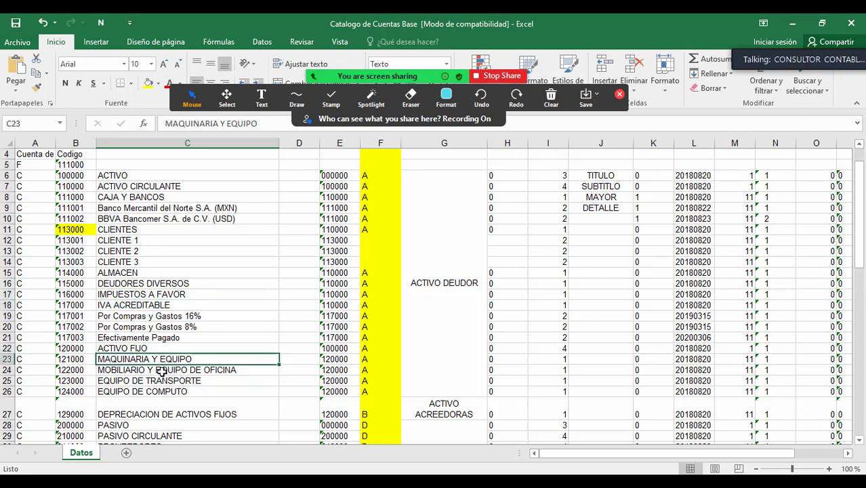
{"action": "left_click", "coordinate": [162, 371]}
{"action": "left_click", "coordinate": [161, 383]}
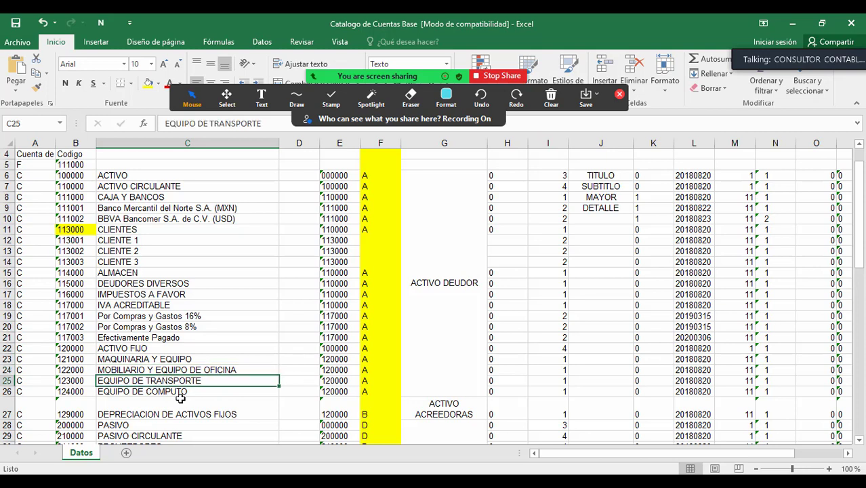
{"action": "left_click", "coordinate": [184, 392]}
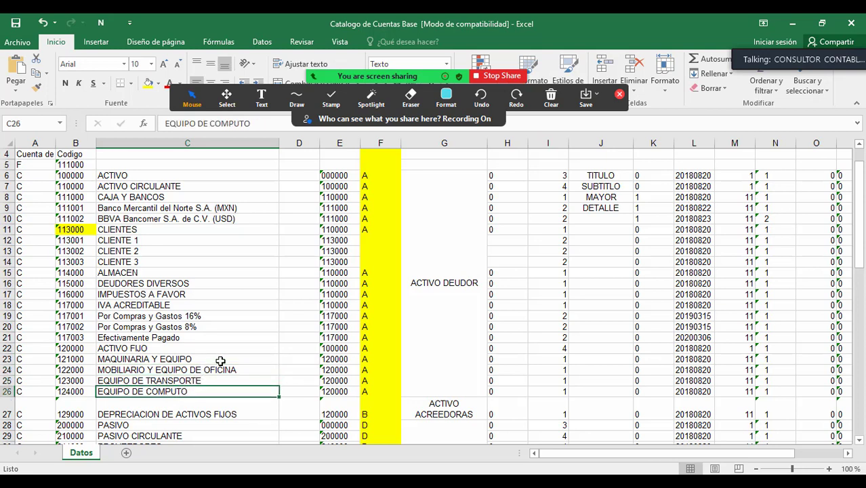
{"action": "left_click", "coordinate": [435, 292]}
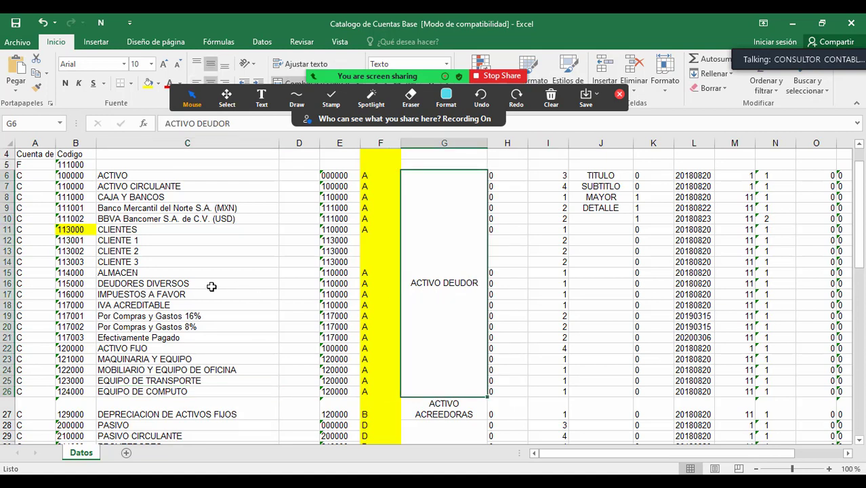
{"action": "left_click", "coordinate": [71, 142]}
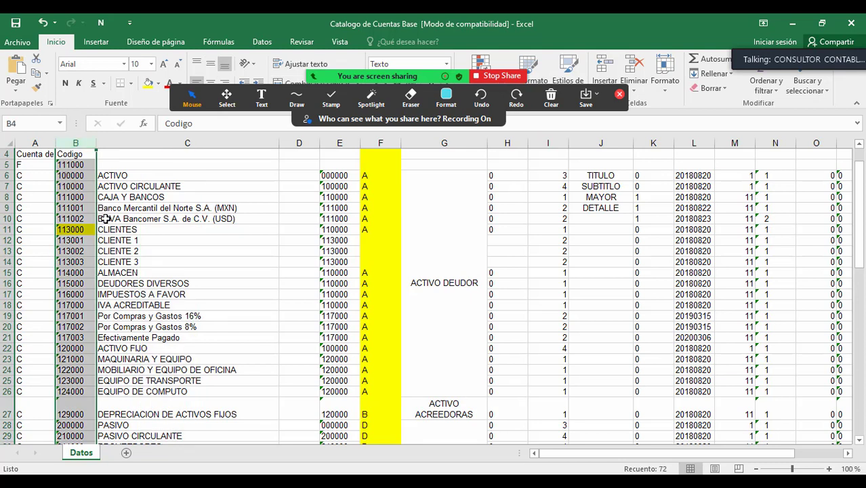
Fill the whole CtaMayor column (column I) with yellow and check the codes in rows 6 to 9
{"action": "left_click", "coordinate": [557, 143]}
{"action": "left_click", "coordinate": [147, 83]}
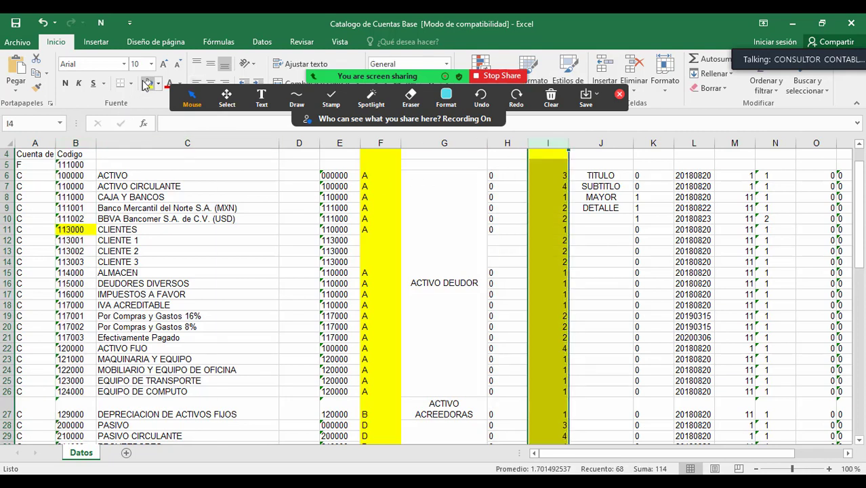
{"action": "left_click_drag", "start_coordinate": [547, 175], "coordinate": [555, 203]}
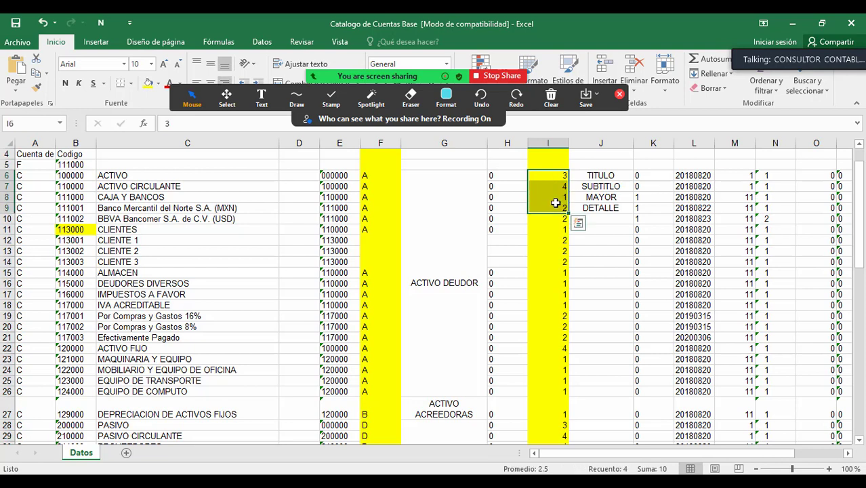
{"action": "left_click", "coordinate": [563, 176]}
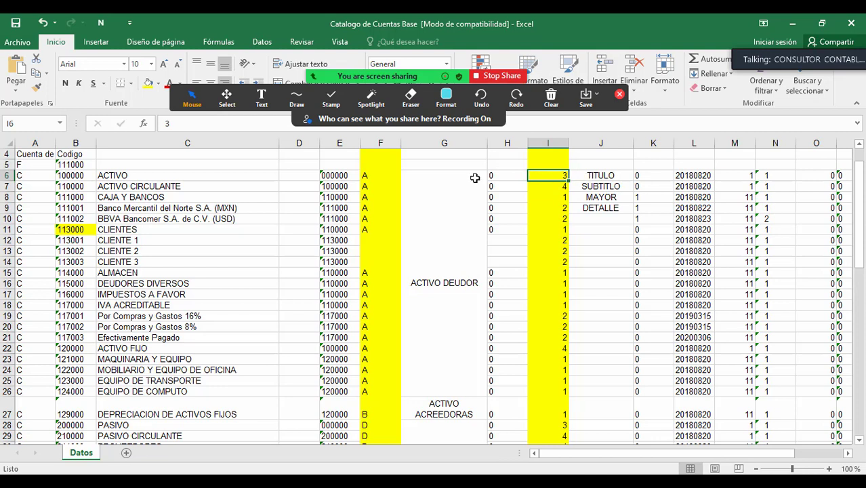
Fill the title account names ACTIVO in C6 and PASIVO in C28 with yellow
{"action": "left_click", "coordinate": [143, 175]}
{"action": "left_click", "coordinate": [148, 86]}
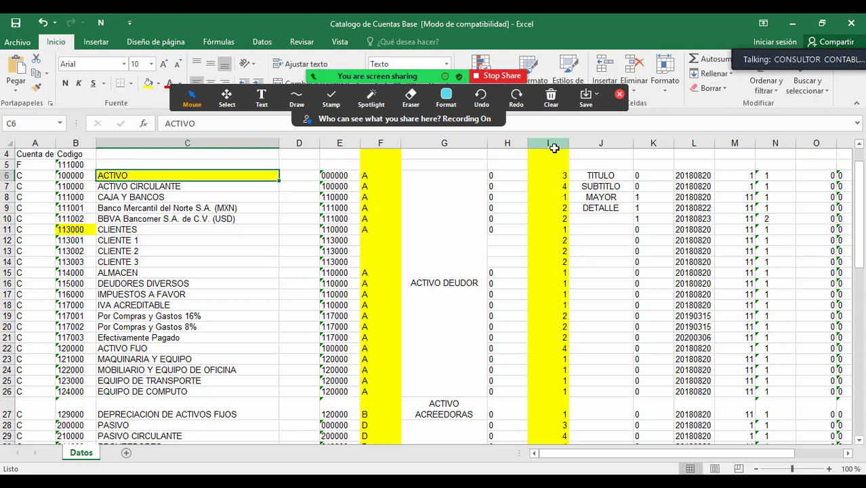
{"action": "scroll", "coordinate": [539, 359], "scroll_direction": "down", "scroll_amount": 1}
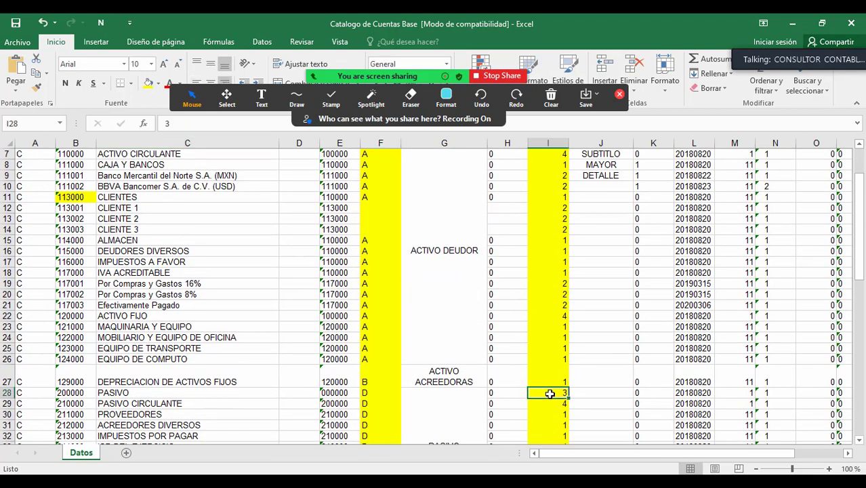
{"action": "left_click", "coordinate": [179, 392]}
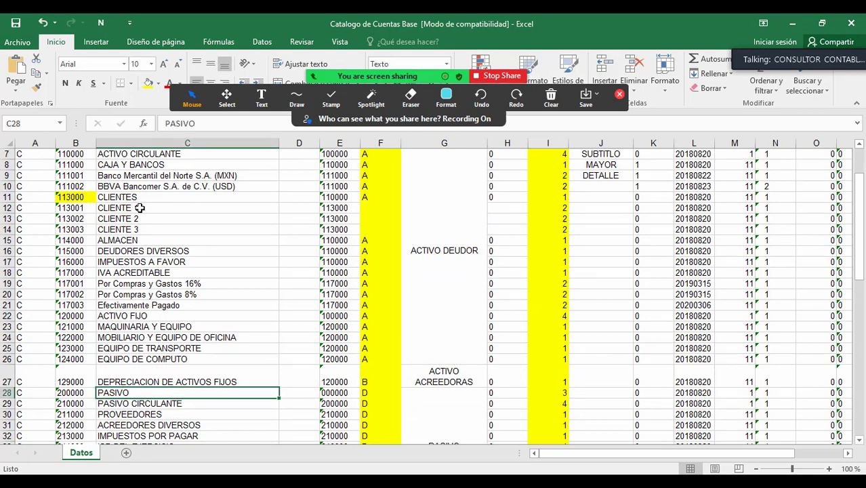
{"action": "left_click", "coordinate": [147, 85]}
{"action": "scroll", "coordinate": [567, 386], "scroll_direction": "up", "scroll_amount": 2}
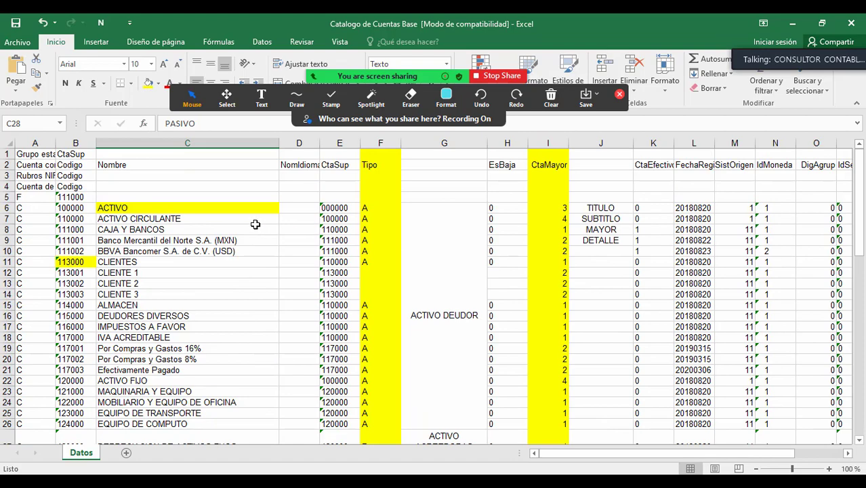
Fill INGRESOS DEL EJERCICIO in C40 and COMPRAS / GASTOS in C48 with yellow, and select GASTOS / PRODUCTOS FINANCIEROS in C62
{"action": "scroll", "coordinate": [252, 226], "scroll_direction": "down", "scroll_amount": 4}
{"action": "scroll", "coordinate": [252, 226], "scroll_direction": "down", "scroll_amount": 4}
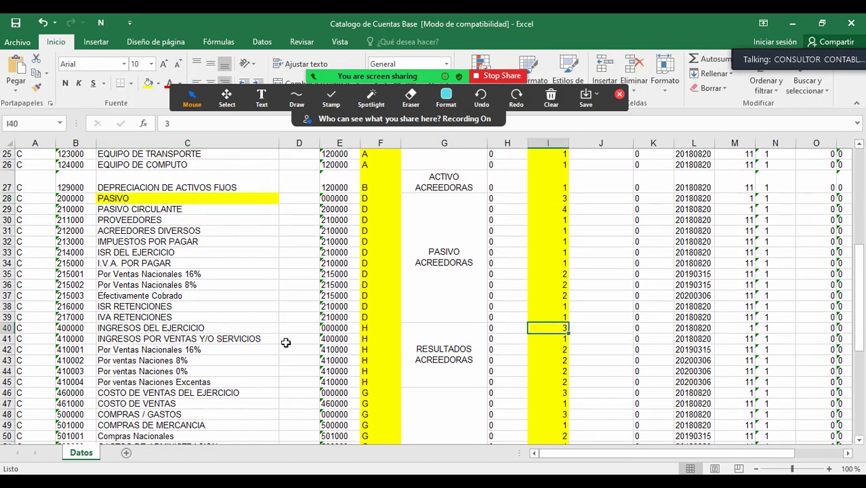
{"action": "left_click", "coordinate": [149, 328]}
{"action": "left_click", "coordinate": [148, 82]}
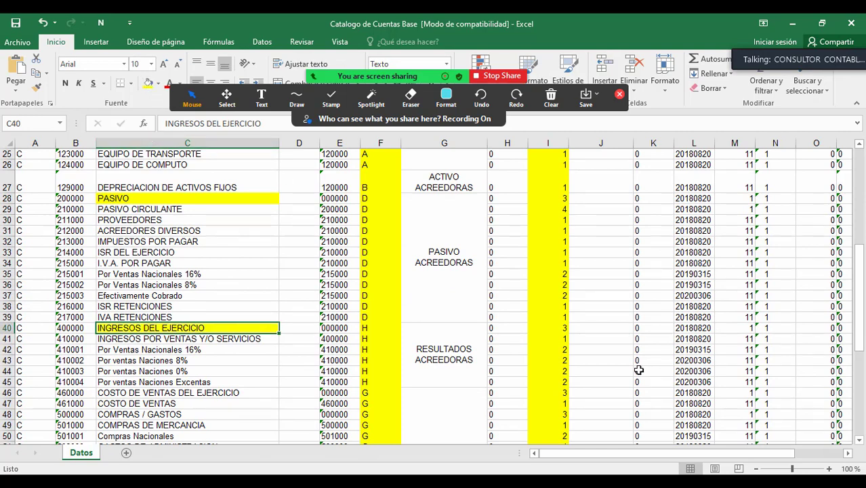
{"action": "scroll", "coordinate": [609, 379], "scroll_direction": "down", "scroll_amount": 2}
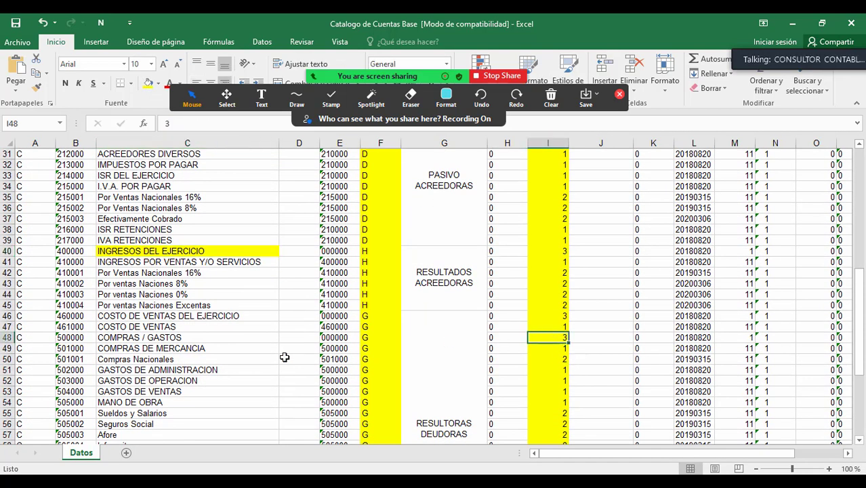
{"action": "left_click", "coordinate": [146, 338]}
{"action": "left_click", "coordinate": [148, 83]}
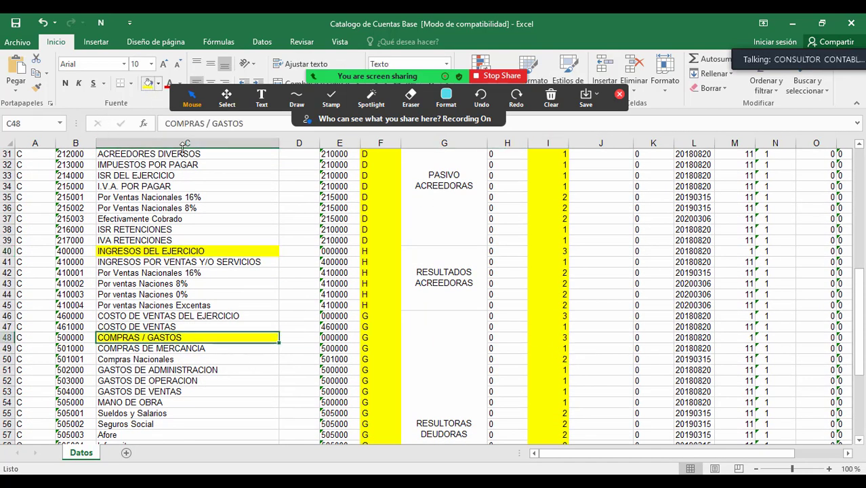
{"action": "scroll", "coordinate": [494, 372], "scroll_direction": "down", "scroll_amount": 5}
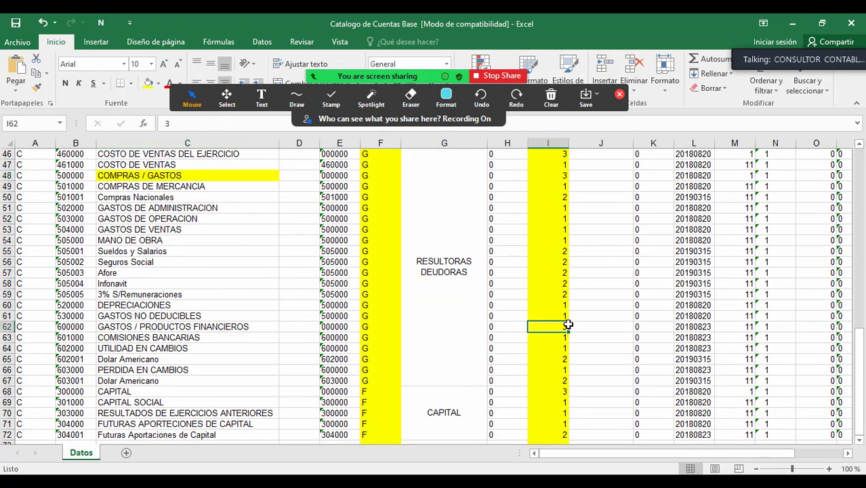
{"action": "left_click", "coordinate": [169, 324]}
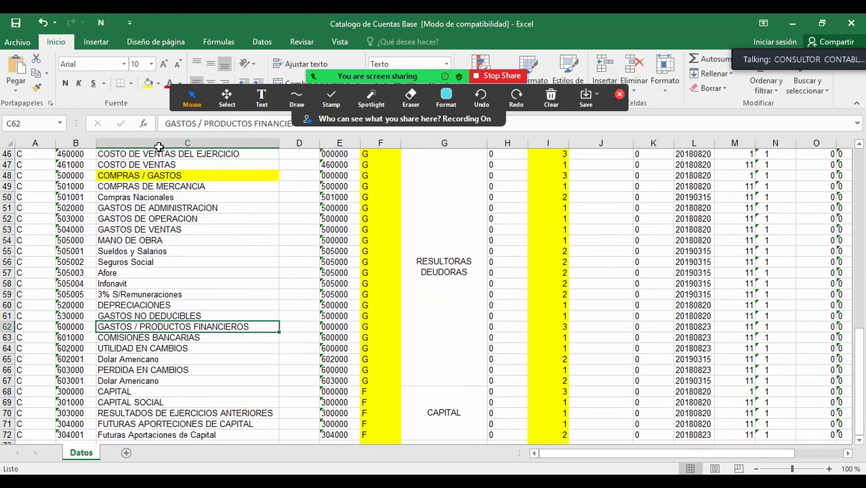
Check the CtaMayor codes in rows 6 to 8 and fill the subtitle account ACTIVO CIRCULANTE in C7 with light blue
{"action": "scroll", "coordinate": [440, 267], "scroll_direction": "up", "scroll_amount": 13}
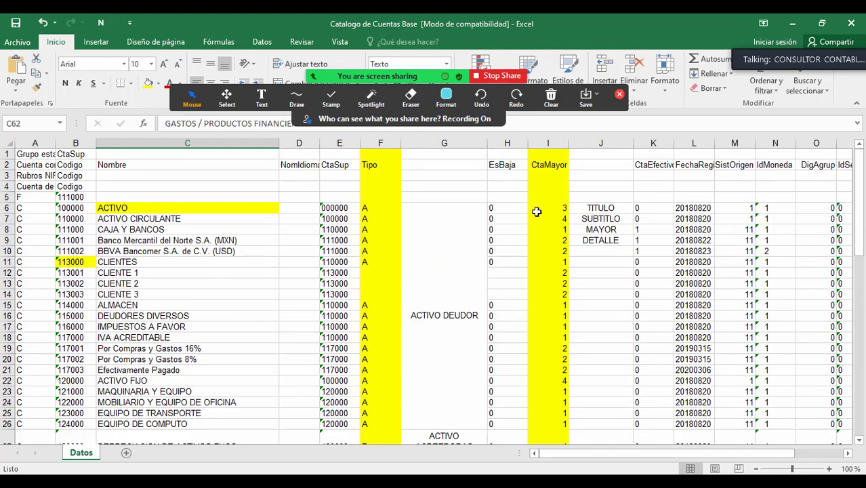
{"action": "left_click", "coordinate": [542, 209]}
{"action": "left_click", "coordinate": [559, 228]}
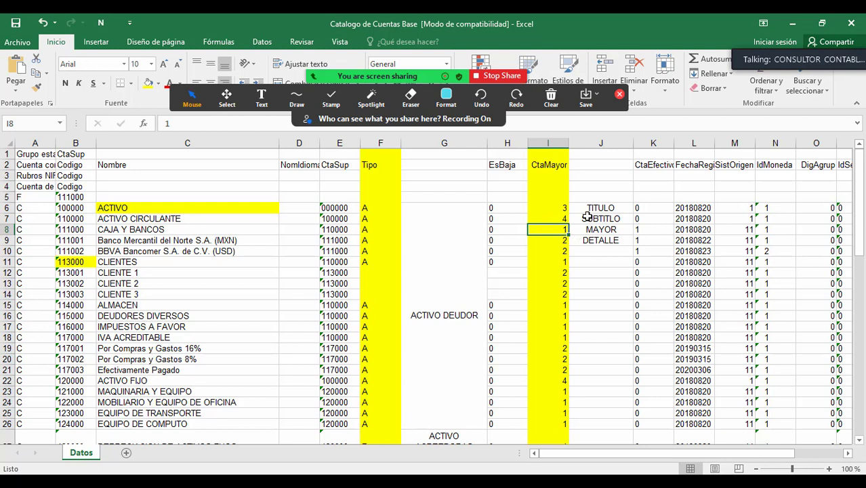
{"action": "left_click", "coordinate": [560, 218]}
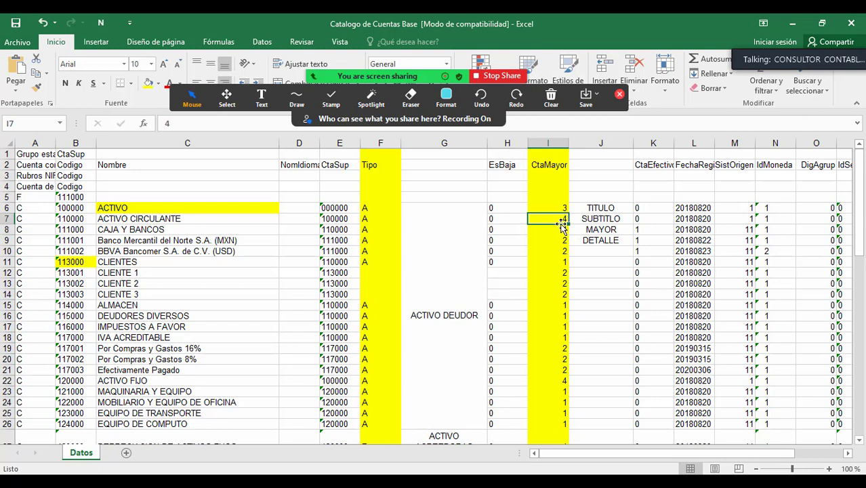
{"action": "left_click", "coordinate": [172, 220]}
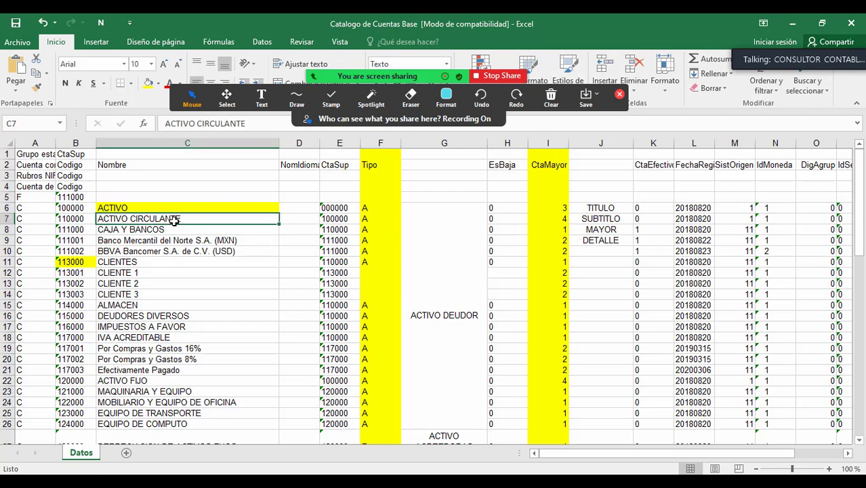
{"action": "left_click", "coordinate": [158, 83]}
{"action": "left_click", "coordinate": [191, 123]}
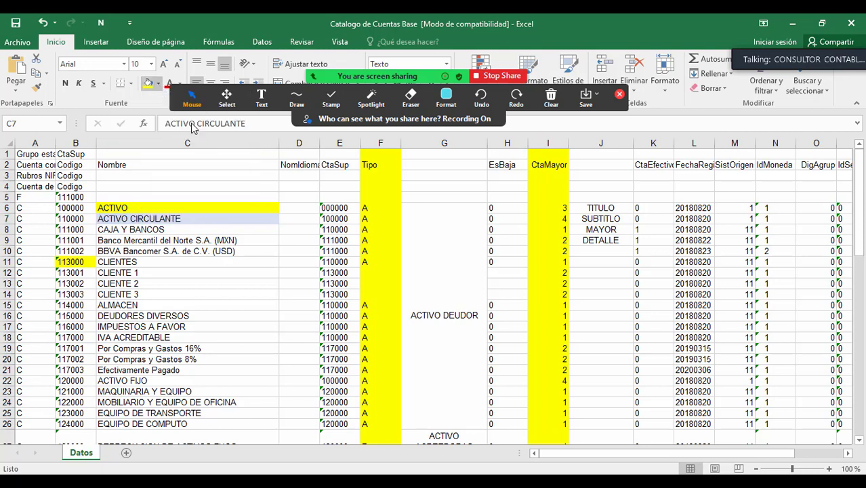
Fill the CtaMayor code of ACTIVO CIRCULANTE in I7 with the same light blue
{"action": "left_click", "coordinate": [120, 207]}
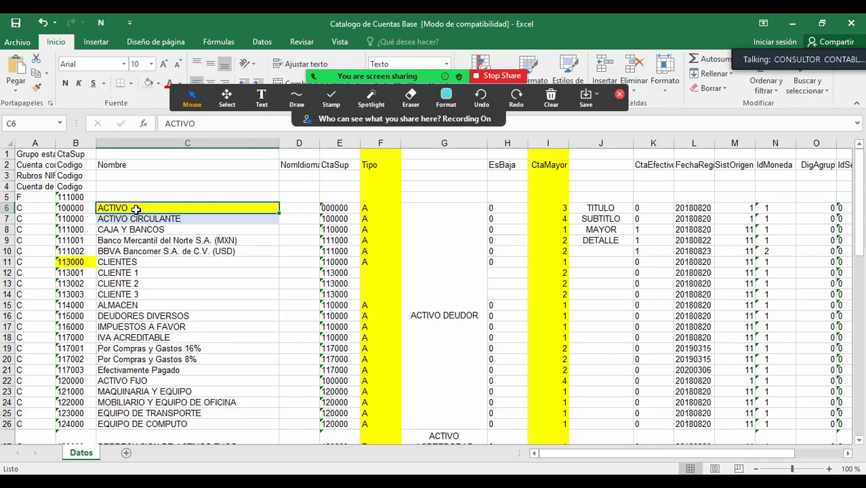
{"action": "left_click", "coordinate": [141, 221]}
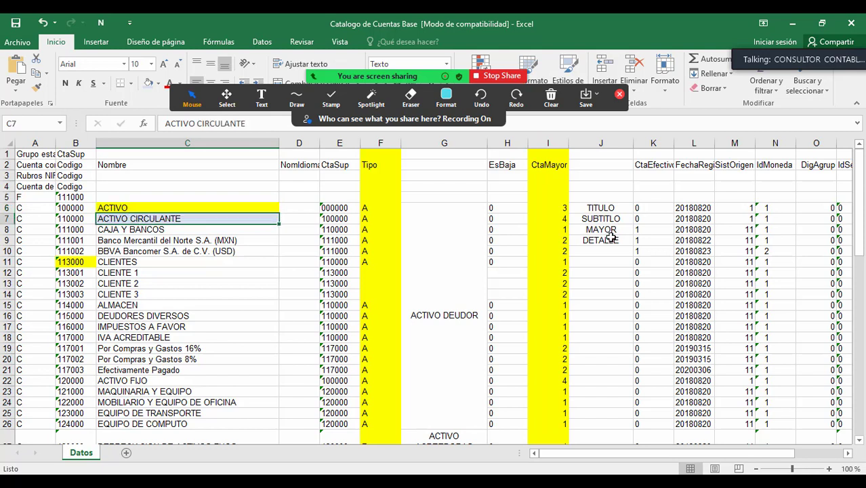
{"action": "left_click", "coordinate": [549, 218]}
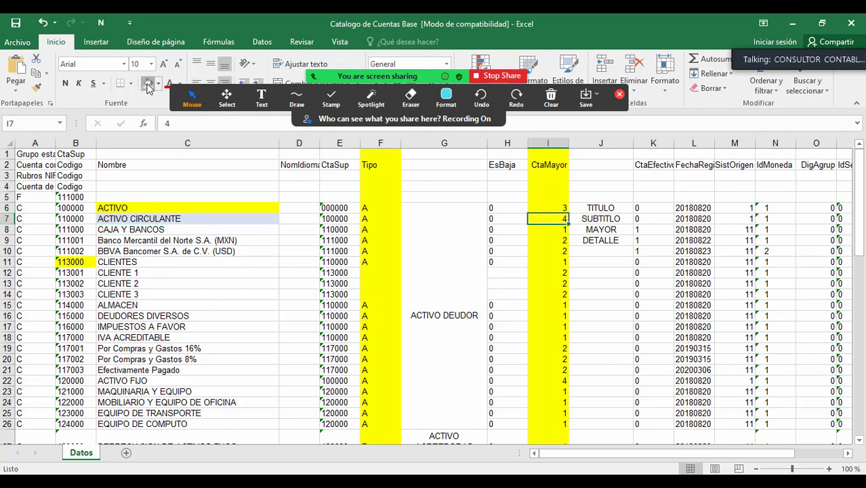
Fill the account name ACTIVO FIJO in C22 and its CtaMayor code in I22 with light blue
{"action": "left_click", "coordinate": [559, 382]}
{"action": "left_click", "coordinate": [210, 380]}
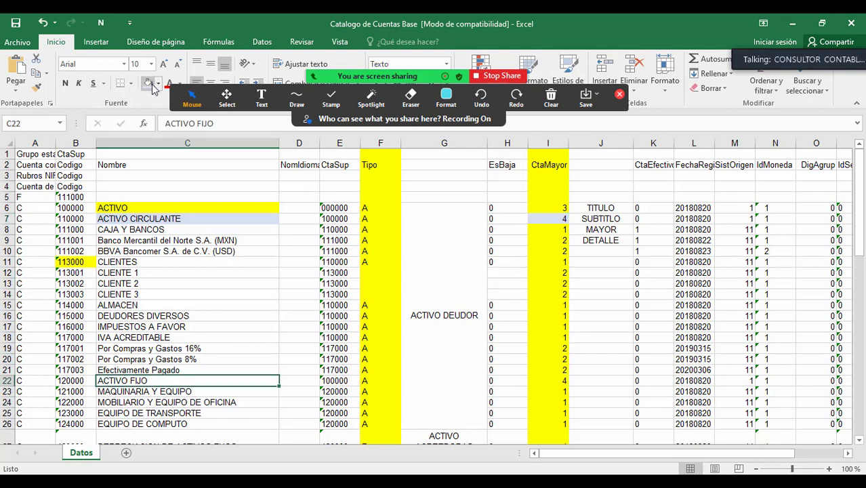
{"action": "left_click", "coordinate": [554, 372]}
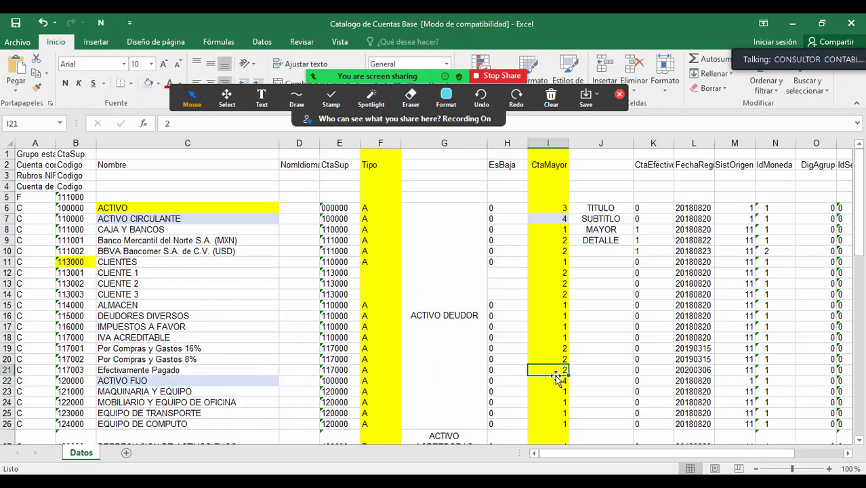
{"action": "left_click", "coordinate": [556, 385]}
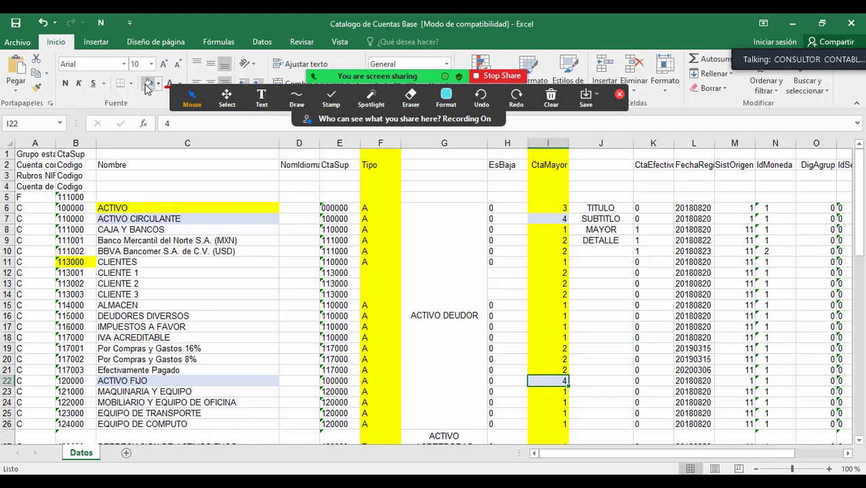
Fill the CtaMayor code of PASIVO CIRCULANTE in I29 and its account name in C29 with light blue
{"action": "scroll", "coordinate": [289, 251], "scroll_direction": "down", "scroll_amount": 1}
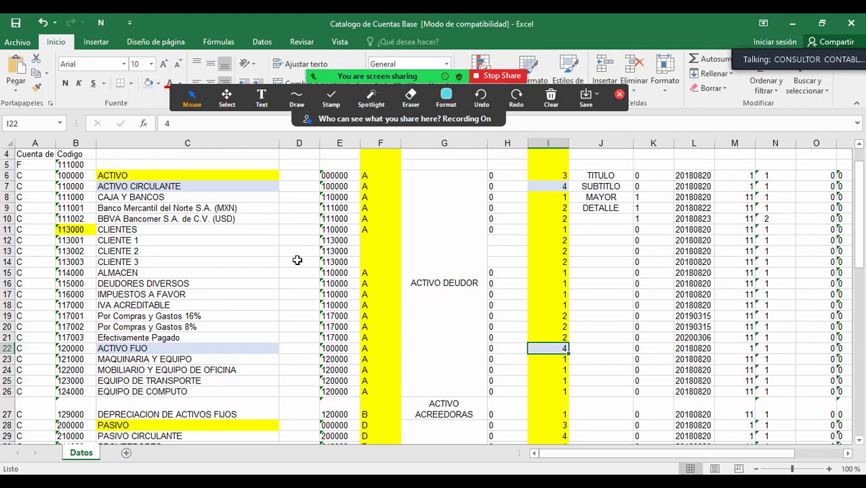
{"action": "scroll", "coordinate": [492, 265], "scroll_direction": "down", "scroll_amount": 2}
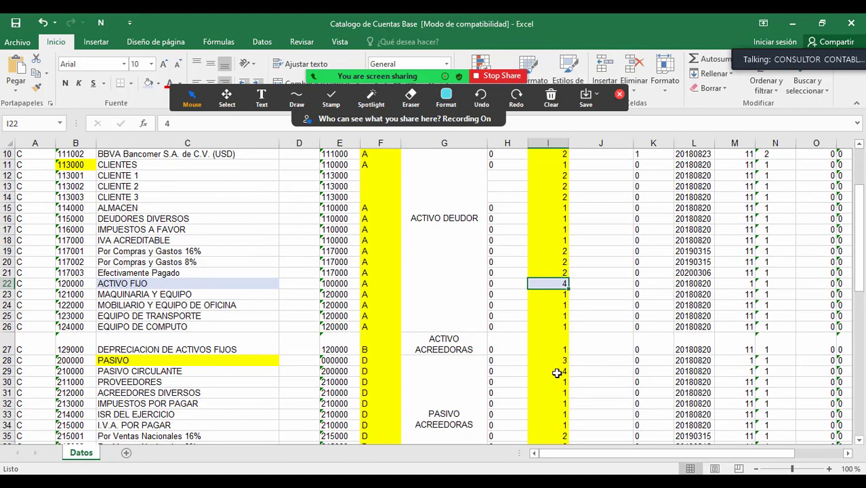
{"action": "scroll", "coordinate": [591, 305], "scroll_direction": "up", "scroll_amount": 3}
{"action": "scroll", "coordinate": [590, 304], "scroll_direction": "down", "scroll_amount": 4}
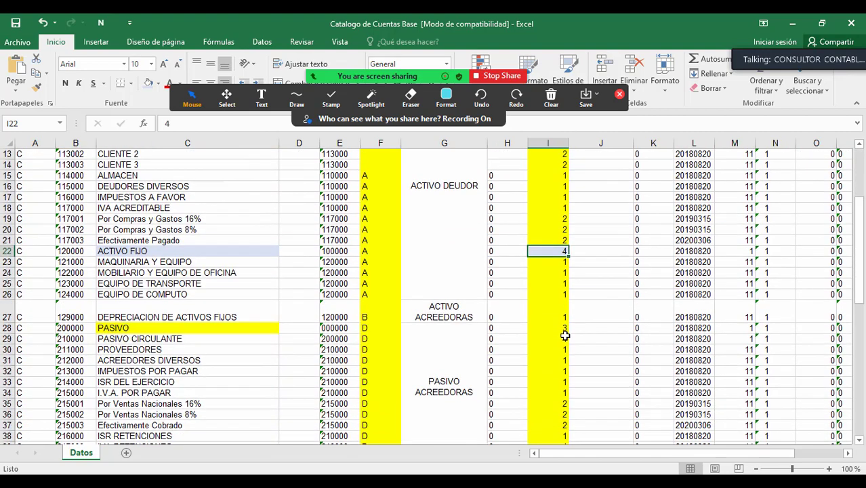
{"action": "left_click", "coordinate": [556, 339]}
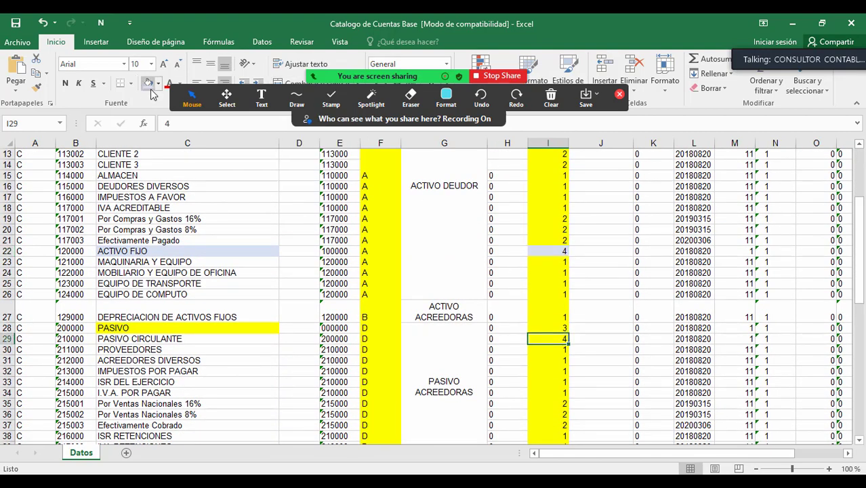
{"action": "left_click", "coordinate": [174, 337]}
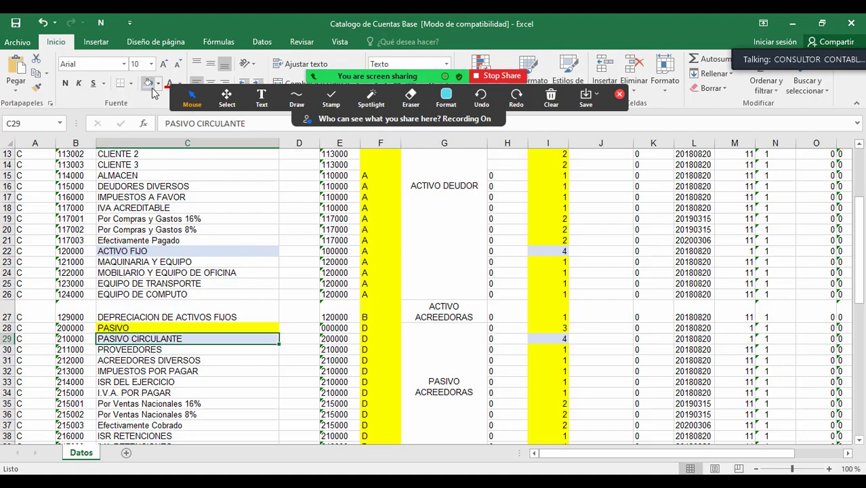
Examine the CtaMayor column through the last account for any other subtitle accounts with code 4
{"action": "scroll", "coordinate": [444, 292], "scroll_direction": "down", "scroll_amount": 4}
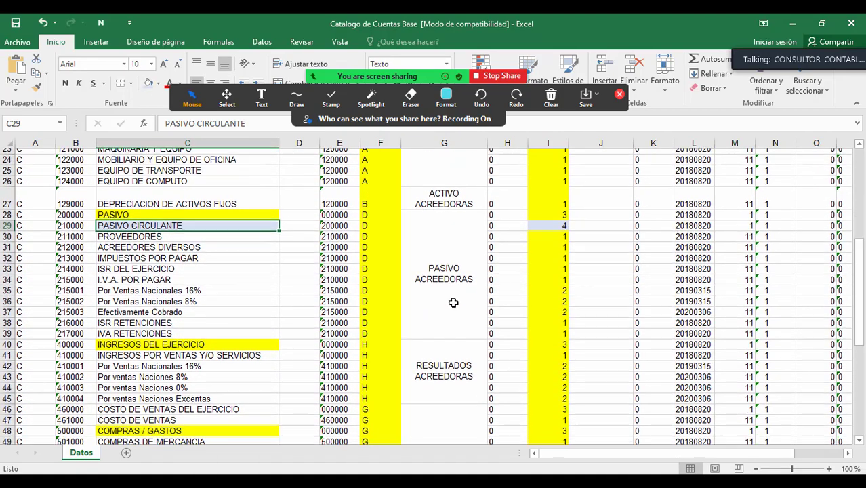
{"action": "scroll", "coordinate": [453, 303], "scroll_direction": "down", "scroll_amount": 6}
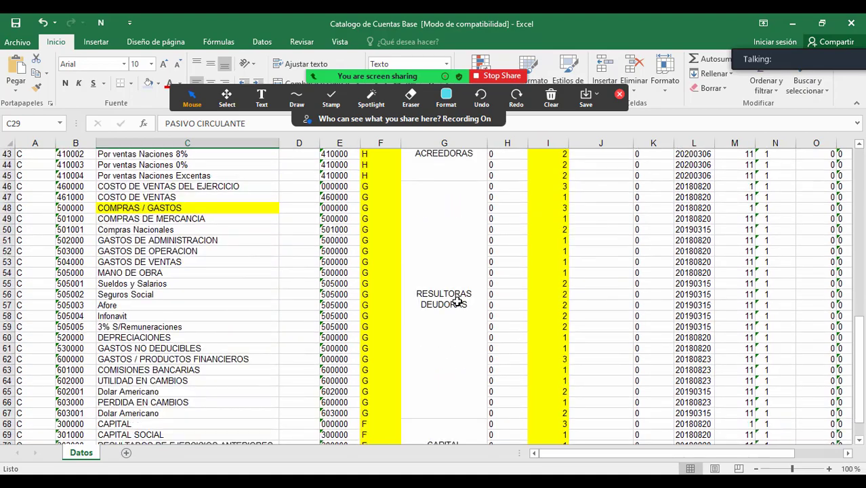
{"action": "scroll", "coordinate": [532, 305], "scroll_direction": "up", "scroll_amount": 7}
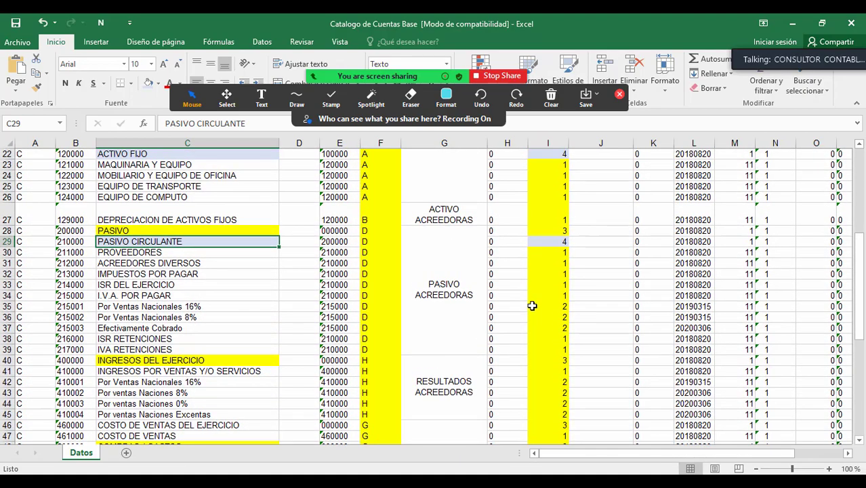
{"action": "scroll", "coordinate": [532, 305], "scroll_direction": "down", "scroll_amount": 5}
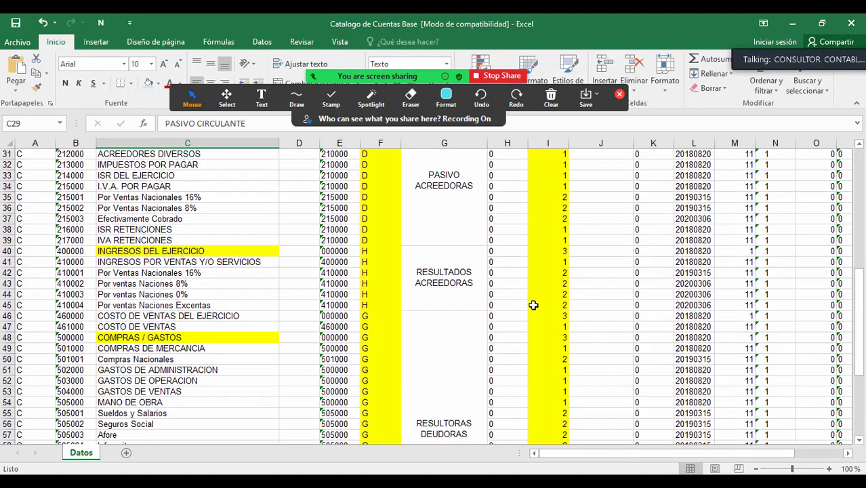
{"action": "scroll", "coordinate": [534, 307], "scroll_direction": "down", "scroll_amount": 5}
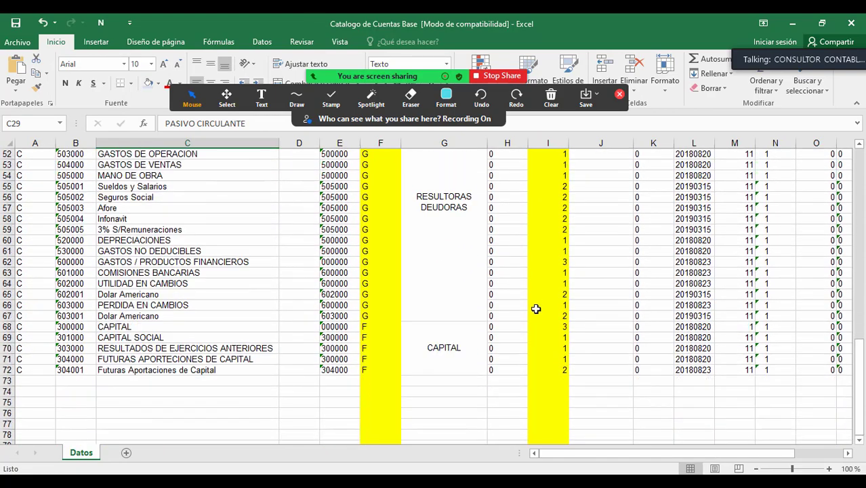
{"action": "scroll", "coordinate": [538, 305], "scroll_direction": "up", "scroll_amount": 6}
{"action": "scroll", "coordinate": [538, 304], "scroll_direction": "up", "scroll_amount": 5}
{"action": "scroll", "coordinate": [542, 301], "scroll_direction": "down", "scroll_amount": 1}
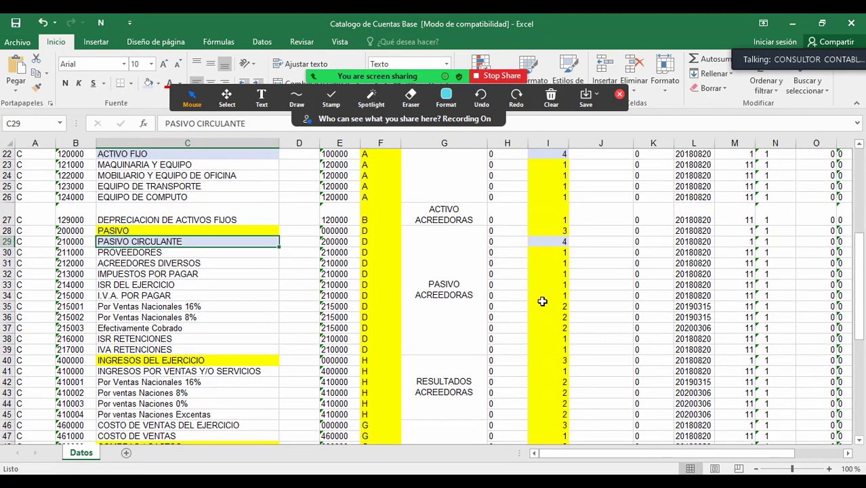
{"action": "scroll", "coordinate": [542, 301], "scroll_direction": "up", "scroll_amount": 7}
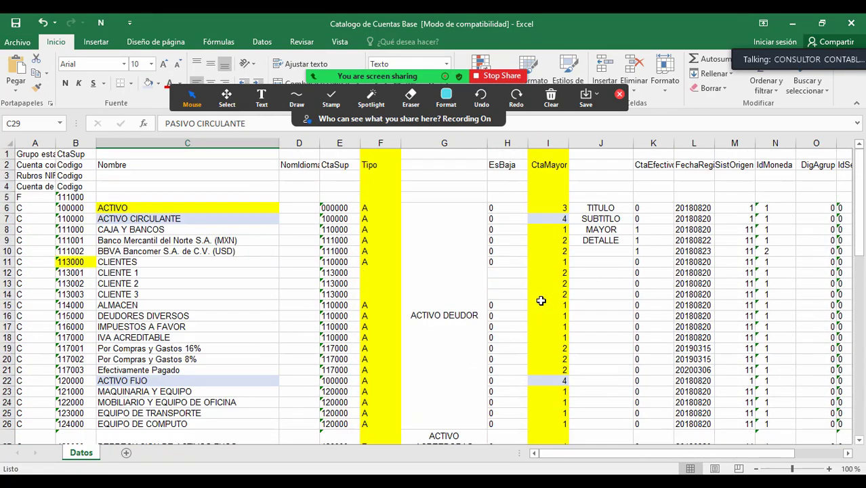
Fill the CtaMayor code of the major account CAJA Y BANCOS in I8 and its name in C8 with orange
{"action": "left_click", "coordinate": [562, 208]}
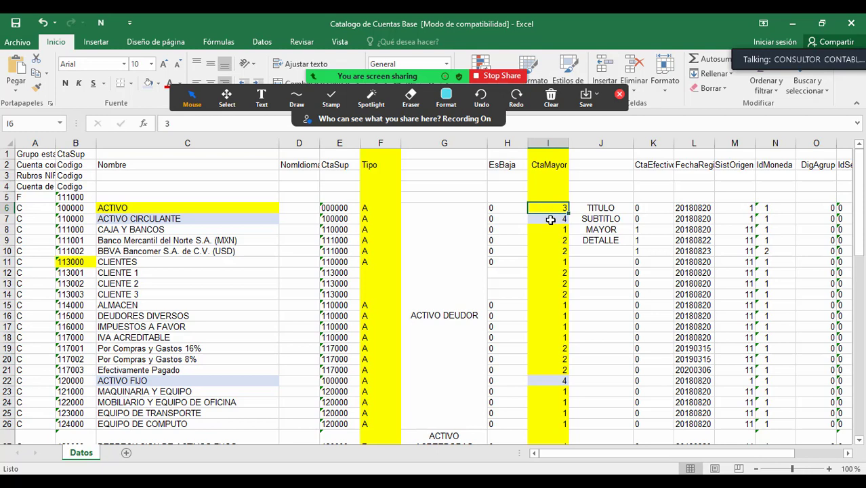
{"action": "left_click", "coordinate": [551, 218]}
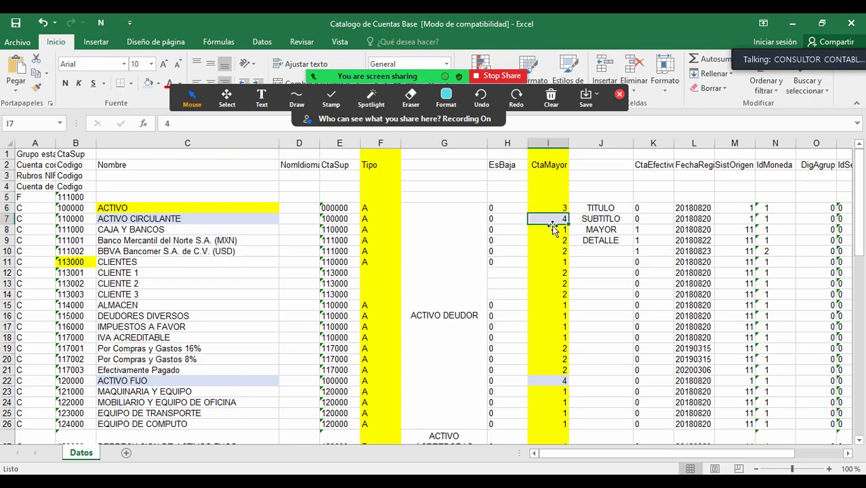
{"action": "left_click", "coordinate": [556, 232]}
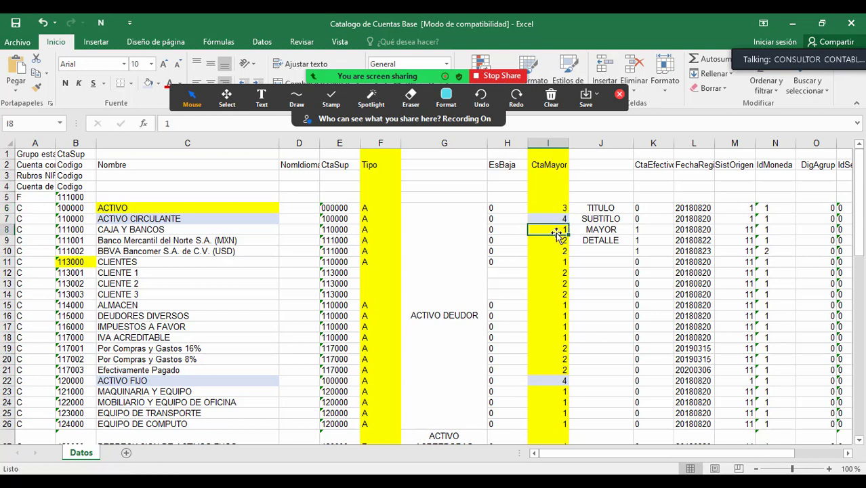
{"action": "left_click", "coordinate": [158, 82]}
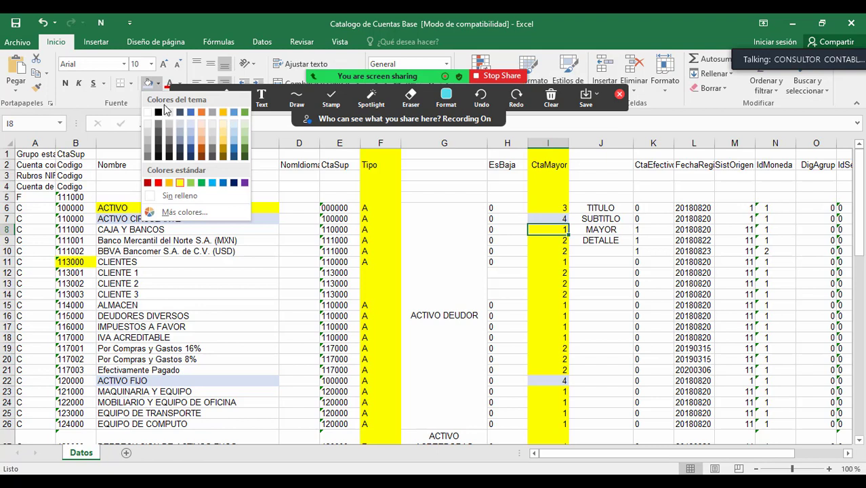
{"action": "left_click", "coordinate": [201, 112]}
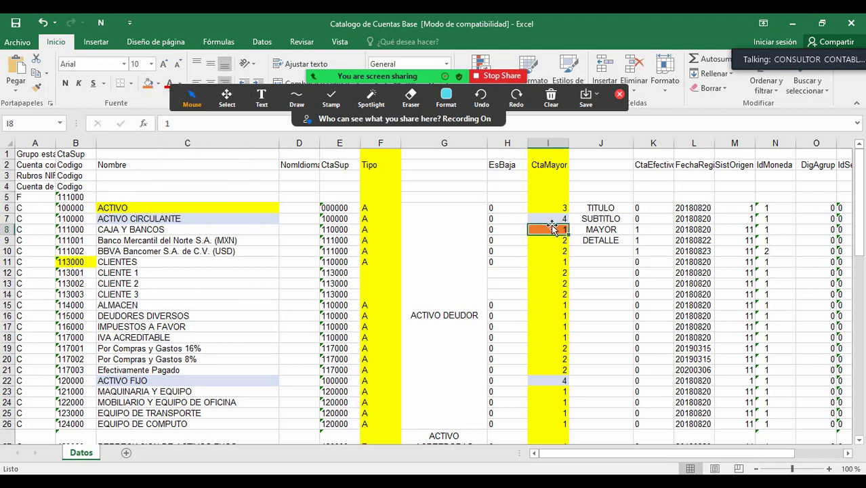
{"action": "left_click", "coordinate": [176, 233]}
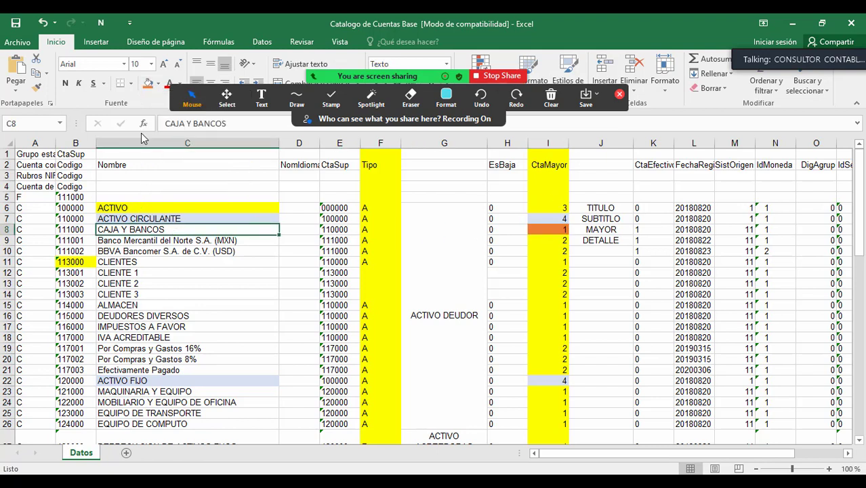
{"action": "left_click", "coordinate": [147, 83]}
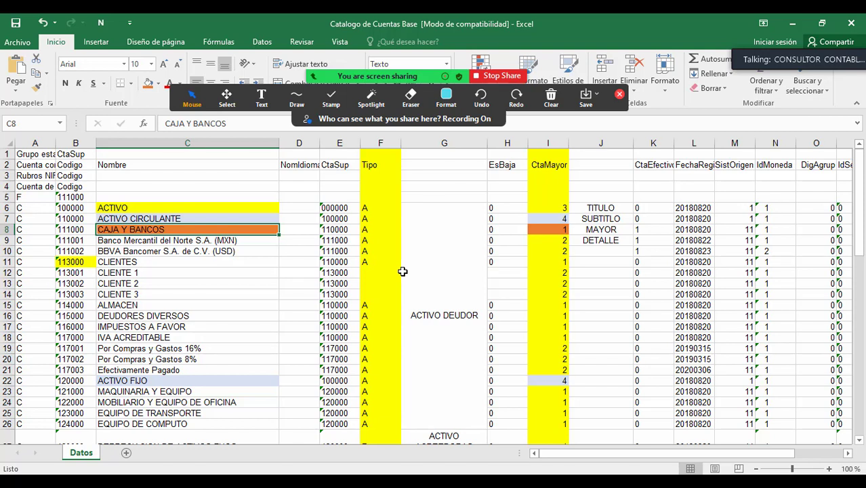
Check the CtaMayor codes in I8, I9 and I11 and fill the major account CLIENTES in C11 with orange
{"action": "left_click", "coordinate": [565, 240]}
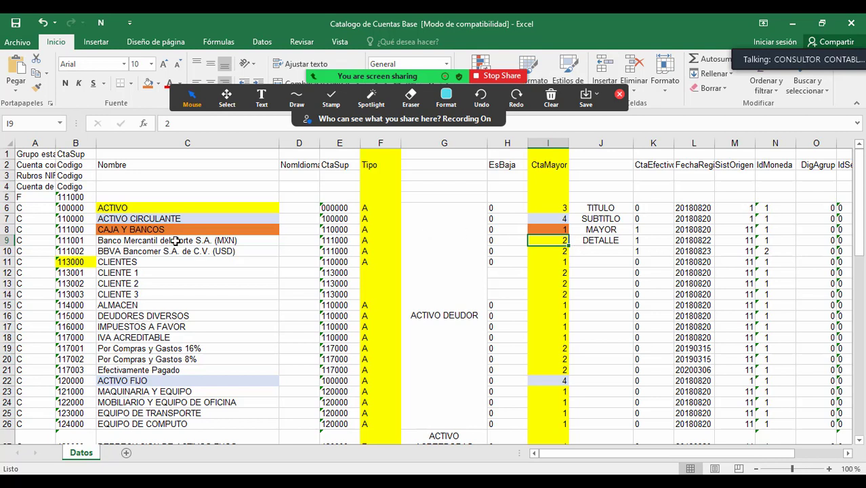
{"action": "left_click", "coordinate": [566, 230]}
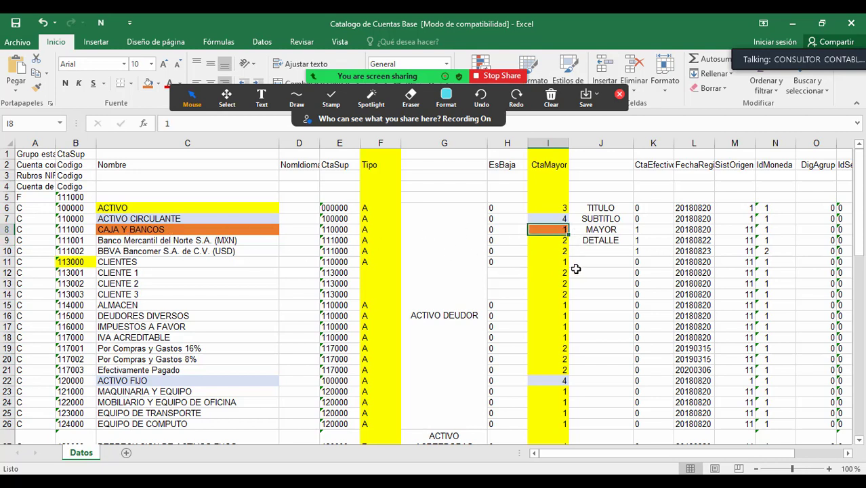
{"action": "left_click", "coordinate": [558, 263]}
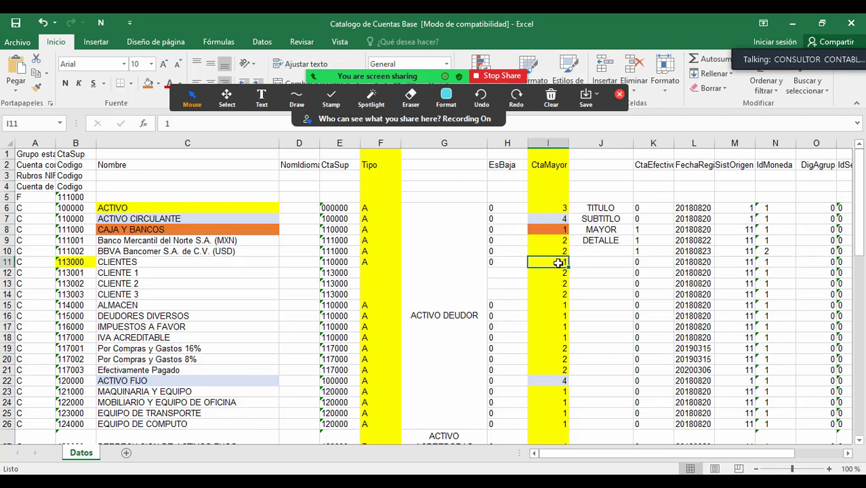
{"action": "left_click", "coordinate": [122, 265]}
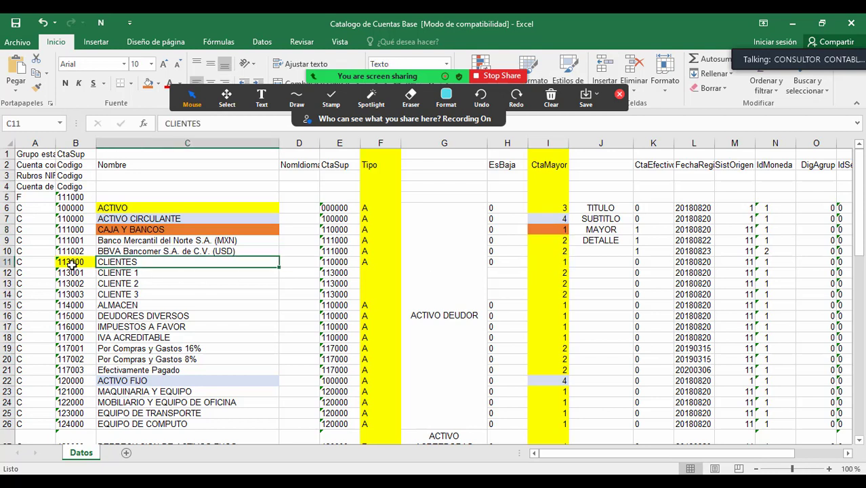
{"action": "left_click", "coordinate": [148, 82]}
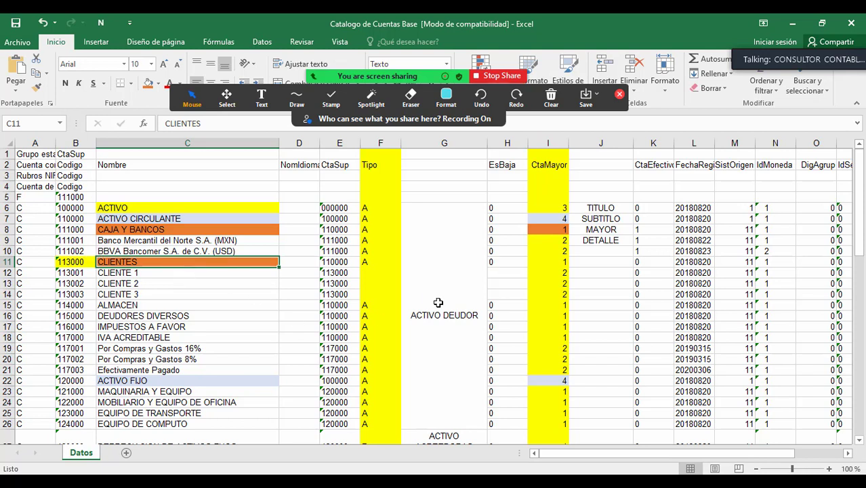
Fill the major accounts ALMACEN, DEUDORES DIVERSOS and IMPUESTOS A FAVOR in C15, C16 and C17 with orange
{"action": "left_click", "coordinate": [564, 307]}
{"action": "left_click", "coordinate": [147, 306]}
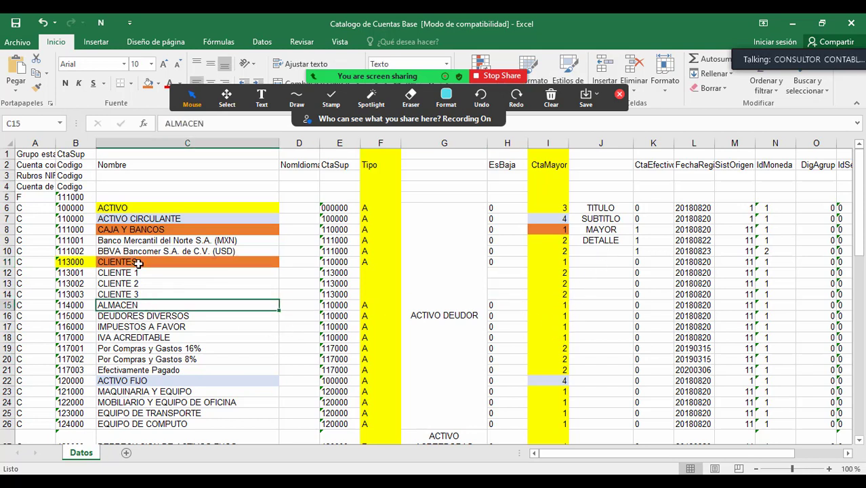
{"action": "left_click", "coordinate": [147, 84]}
{"action": "left_click", "coordinate": [142, 314]}
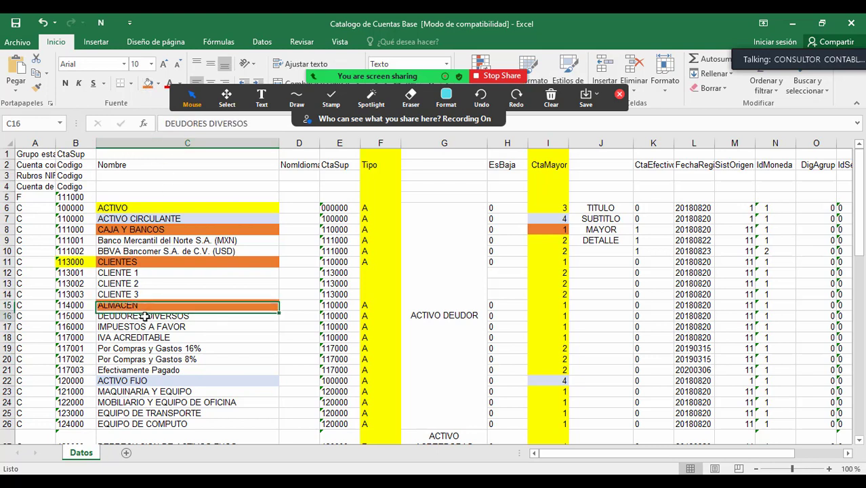
{"action": "left_click", "coordinate": [147, 84]}
{"action": "left_click", "coordinate": [107, 326]}
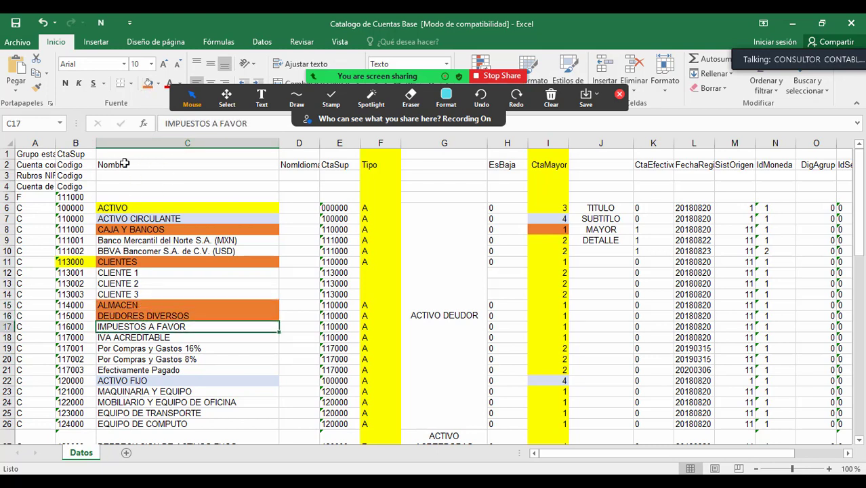
{"action": "left_click", "coordinate": [147, 84]}
Fill MAQUINARIA Y EQUIPO, MOBILIARIO Y EQUIPO DE OFICINA and EQUIPO DE TRANSPORTE in C23 to C25 with orange
{"action": "scroll", "coordinate": [507, 359], "scroll_direction": "down", "scroll_amount": 2}
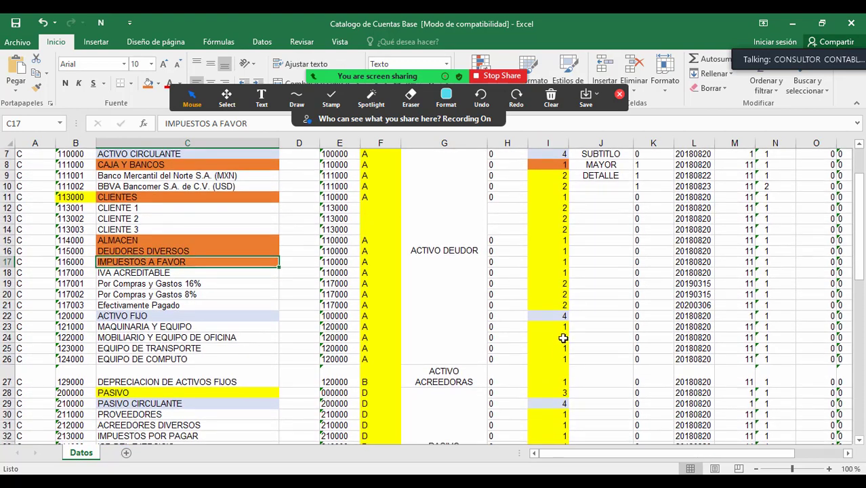
{"action": "left_click", "coordinate": [559, 337]}
{"action": "left_click", "coordinate": [176, 326]}
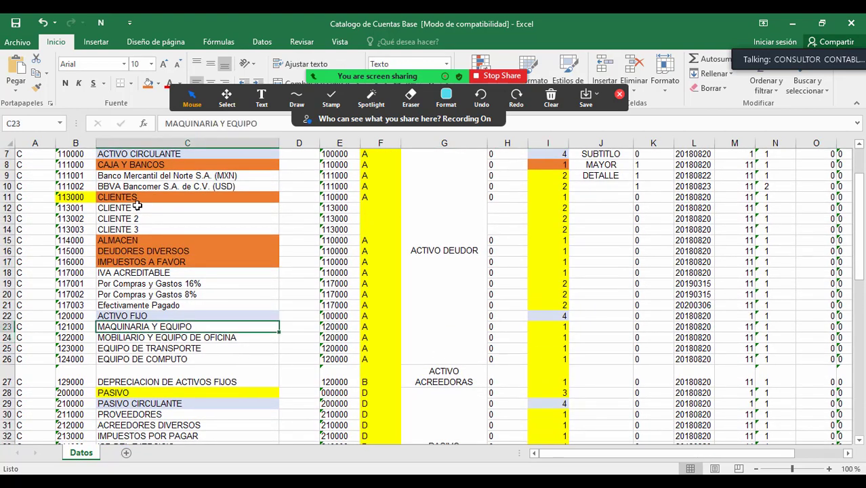
{"action": "left_click", "coordinate": [147, 84]}
{"action": "left_click", "coordinate": [157, 338]}
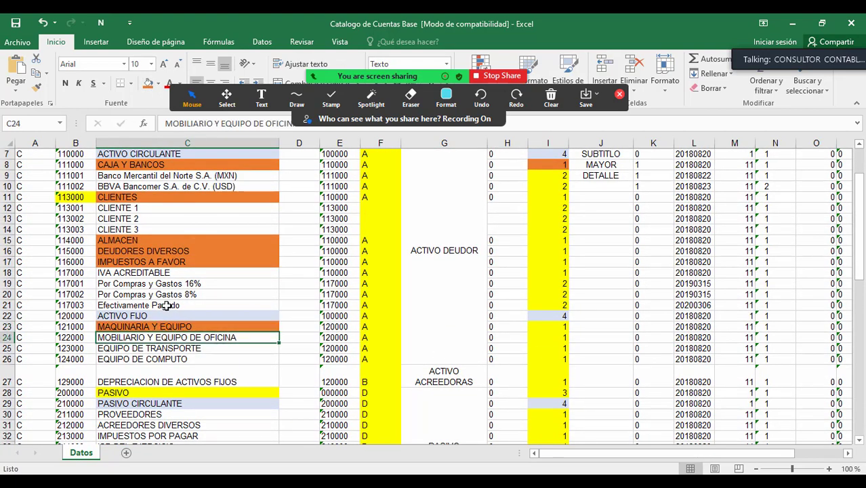
{"action": "left_click", "coordinate": [147, 84]}
{"action": "left_click", "coordinate": [121, 349]}
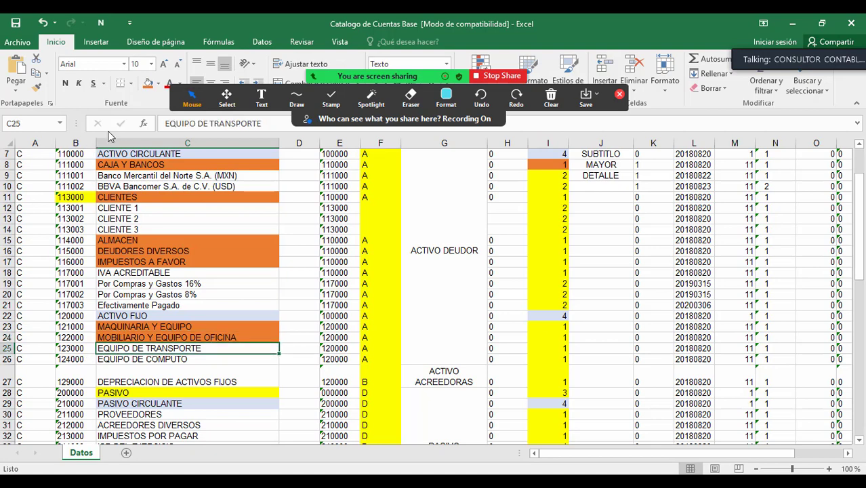
{"action": "left_click", "coordinate": [147, 84]}
Fill the major account DEPRECIACION DE ACTIVOS FIJOS in C27 with orange
{"action": "scroll", "coordinate": [397, 350], "scroll_direction": "down", "scroll_amount": 3}
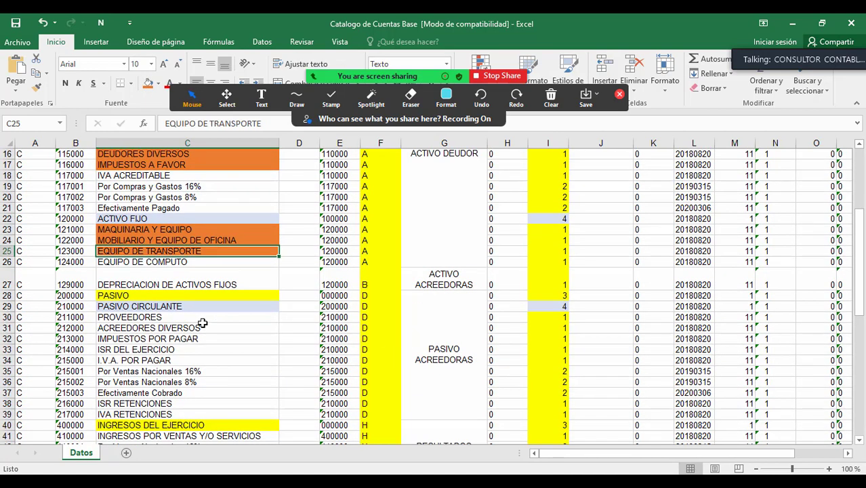
{"action": "left_click", "coordinate": [169, 291]}
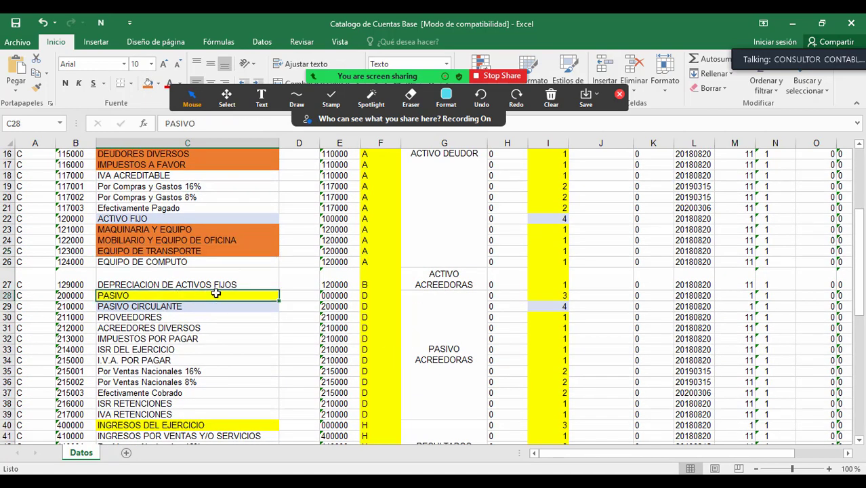
{"action": "left_click", "coordinate": [262, 284]}
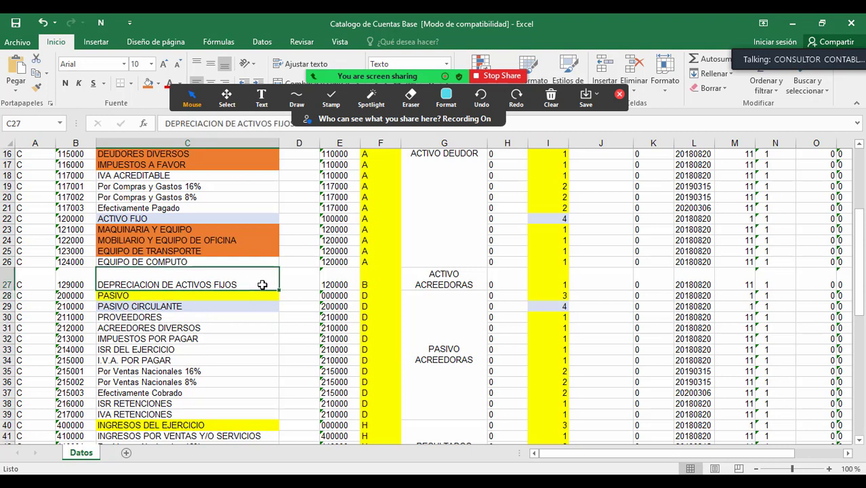
{"action": "left_click", "coordinate": [147, 84]}
Fill the major account PROVEEDORES in C30 with orange
{"action": "left_click", "coordinate": [160, 325]}
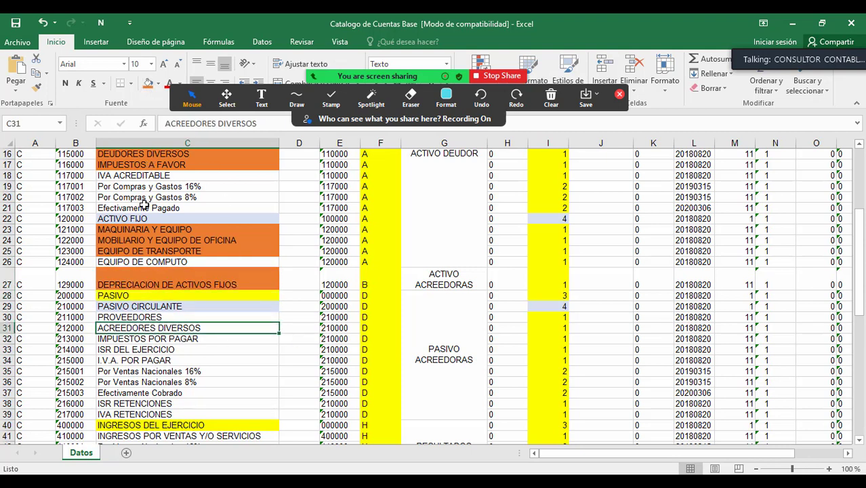
{"action": "left_click", "coordinate": [156, 317]}
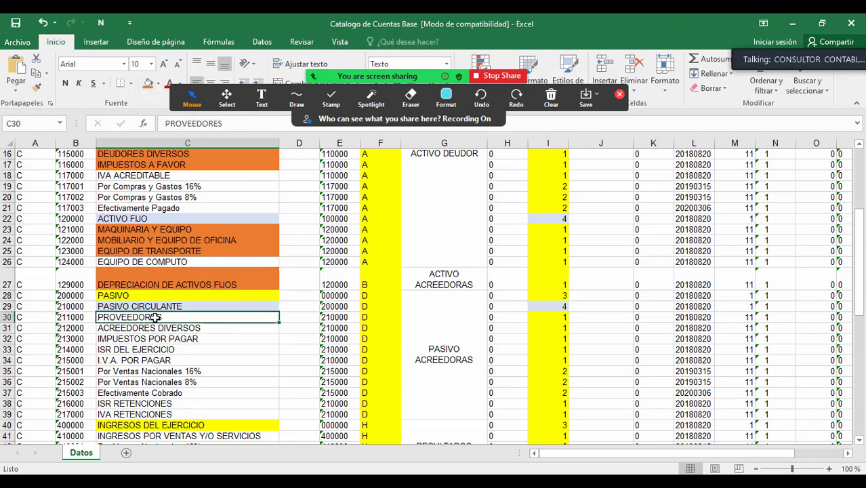
{"action": "left_click", "coordinate": [147, 84]}
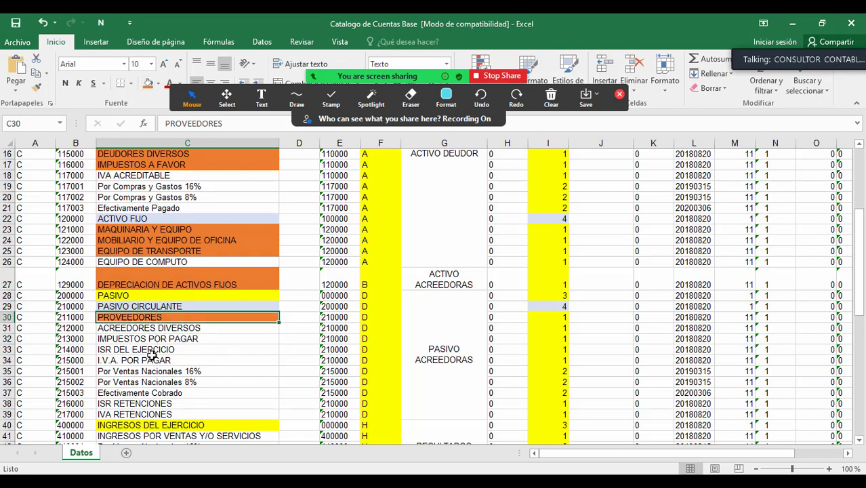
Fill the DETALLE level code in cell I9 of the CtaMayor column with green
{"action": "scroll", "coordinate": [155, 355], "scroll_direction": "up", "scroll_amount": 5}
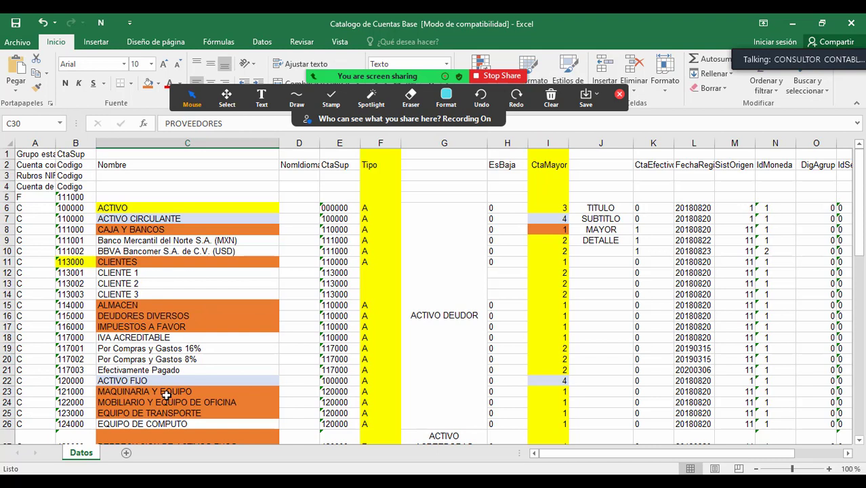
{"action": "left_click", "coordinate": [560, 239]}
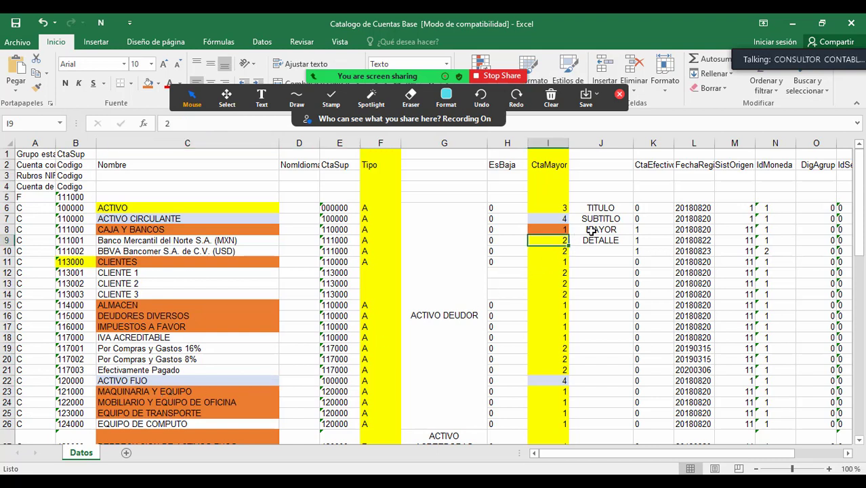
{"action": "left_click", "coordinate": [592, 238]}
{"action": "left_click", "coordinate": [536, 239]}
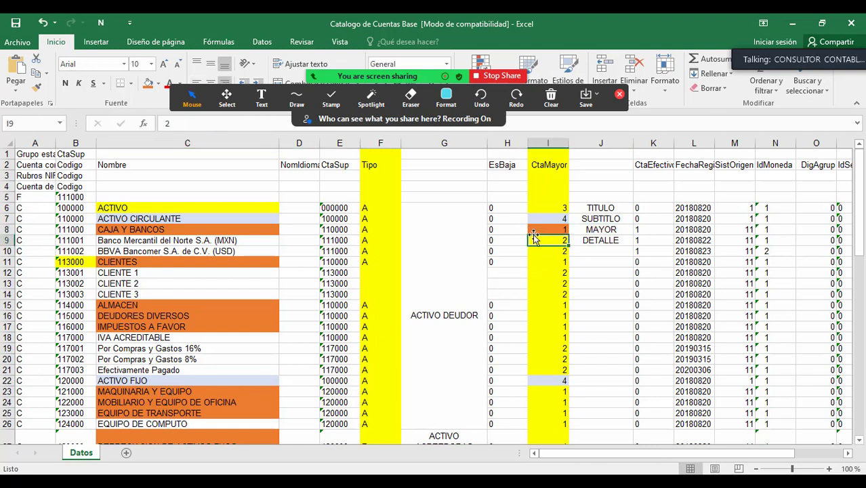
{"action": "left_click", "coordinate": [158, 83]}
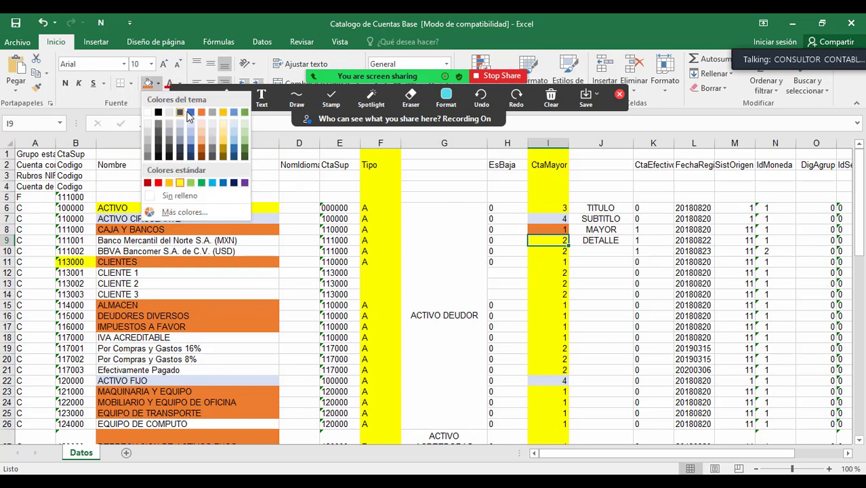
{"action": "left_click", "coordinate": [245, 112]}
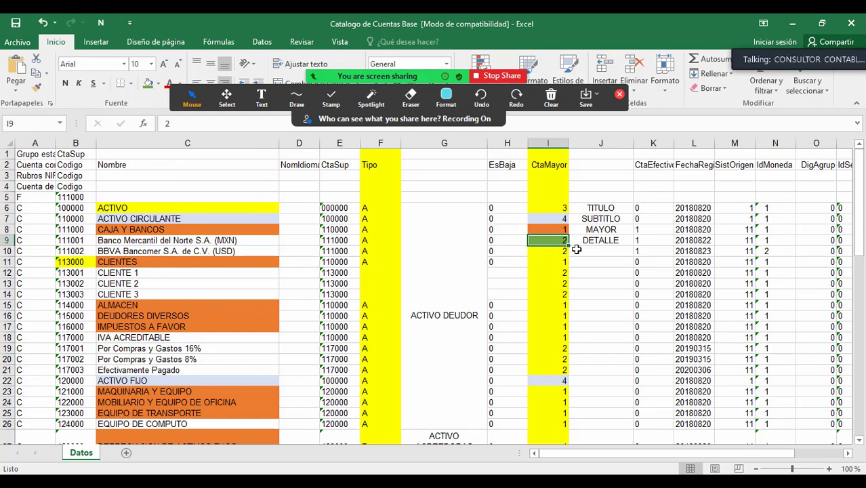
Compare ACTIVO, ACTIVO CIRCULANTE and CAJA Y BANCOS with their CtaMayor codes and level labels in rows 6 to 8
{"action": "left_click", "coordinate": [130, 230]}
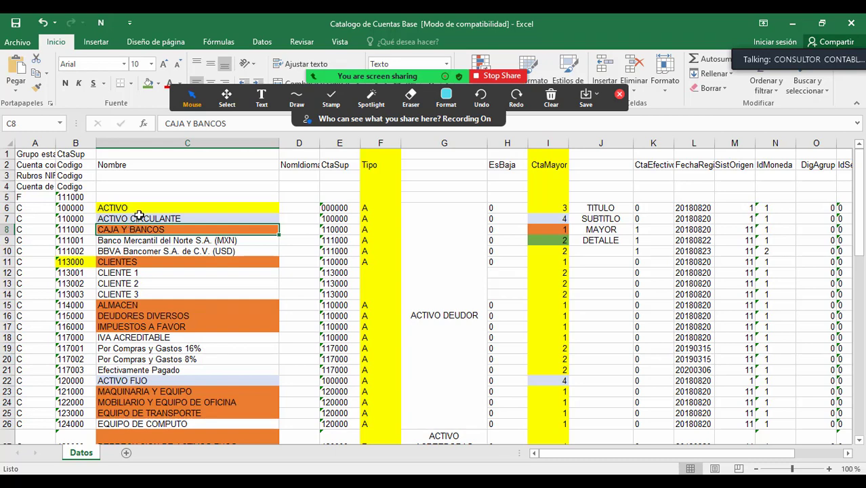
{"action": "left_click", "coordinate": [140, 208]}
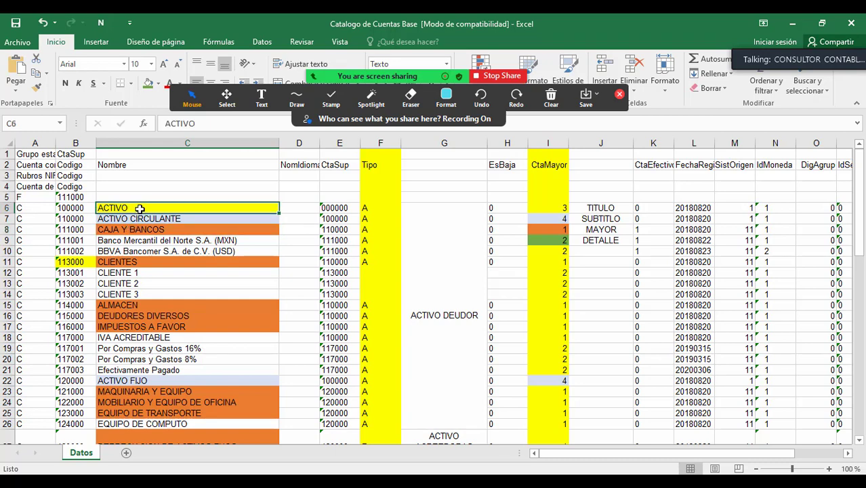
{"action": "left_click_drag", "start_coordinate": [292, 210], "coordinate": [630, 420]}
{"action": "left_click", "coordinate": [548, 208]}
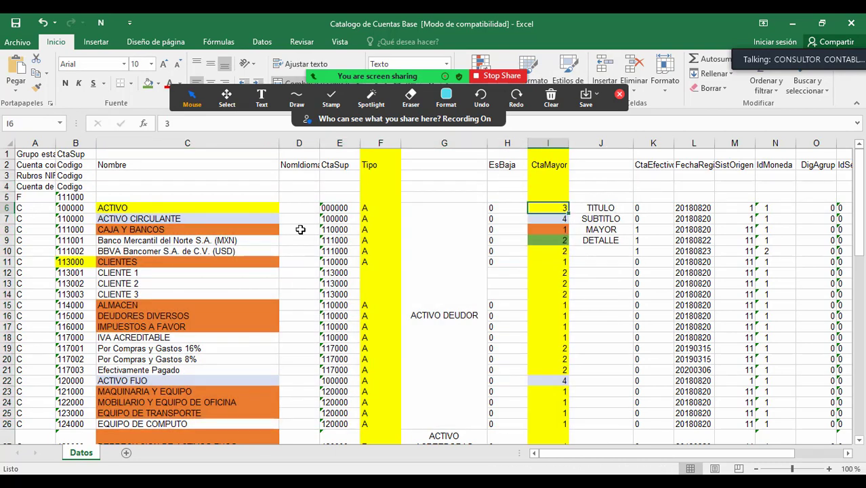
{"action": "left_click_drag", "start_coordinate": [150, 214], "coordinate": [193, 210]}
{"action": "left_click", "coordinate": [598, 206], "text": "ctrl"}
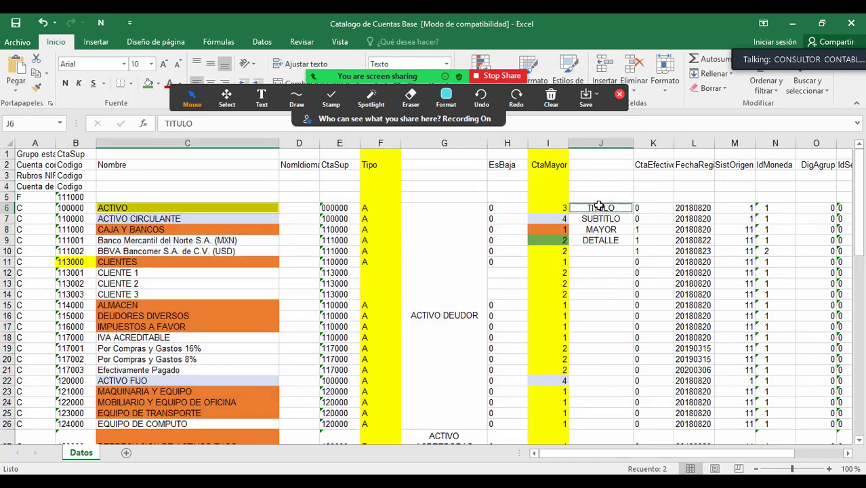
{"action": "left_click", "coordinate": [187, 218]}
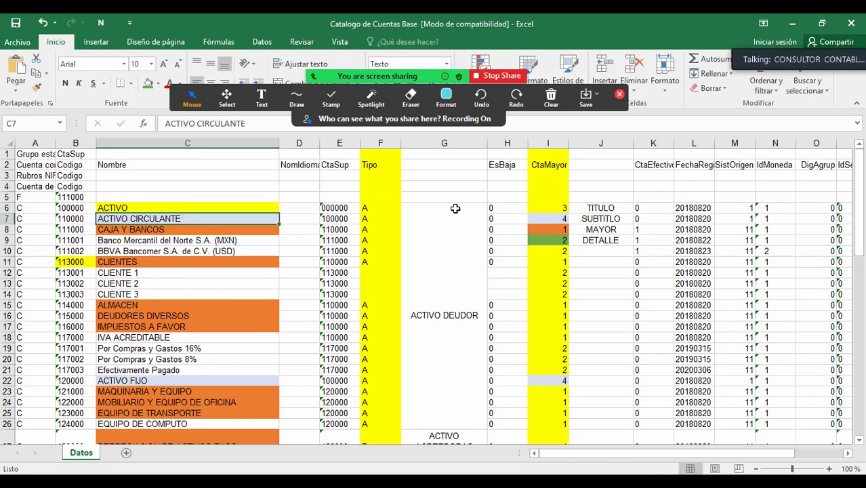
{"action": "left_click_drag", "start_coordinate": [501, 208], "coordinate": [557, 217]}
{"action": "left_click", "coordinate": [556, 219]}
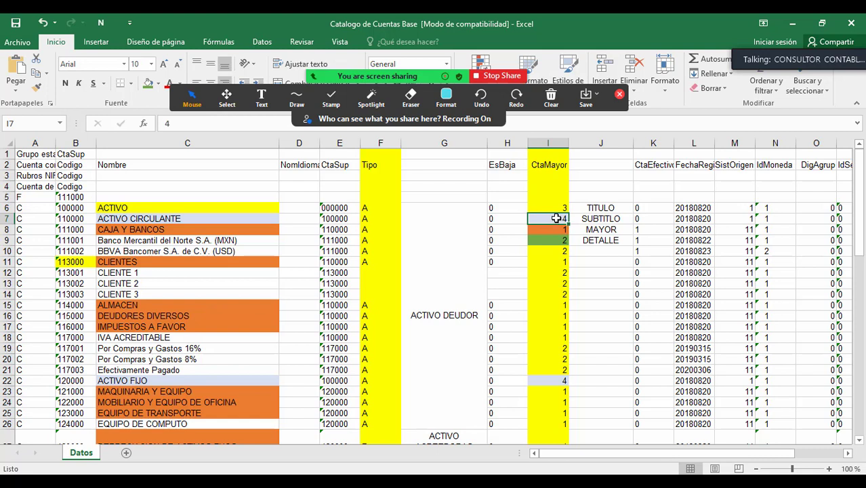
{"action": "left_click", "coordinate": [174, 231]}
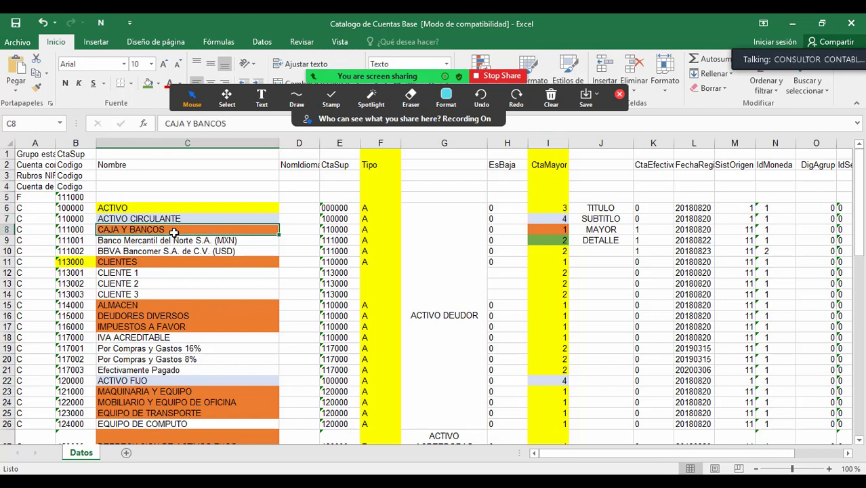
{"action": "left_click", "coordinate": [554, 231]}
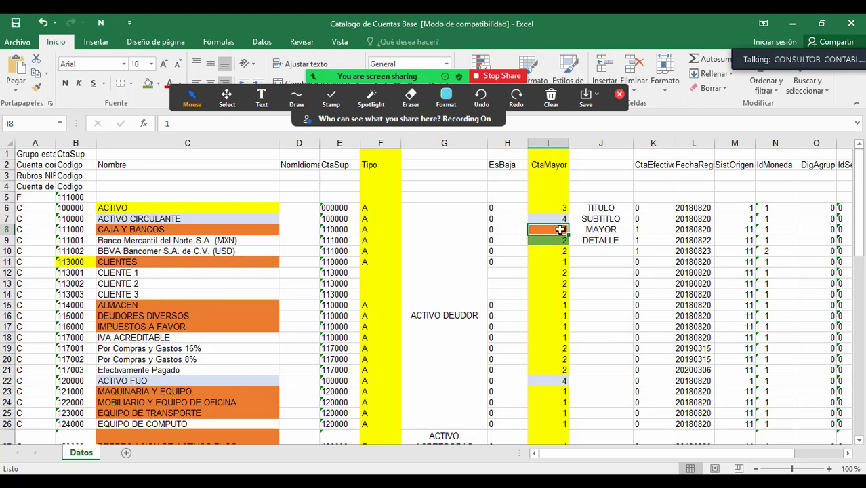
{"action": "left_click", "coordinate": [118, 232]}
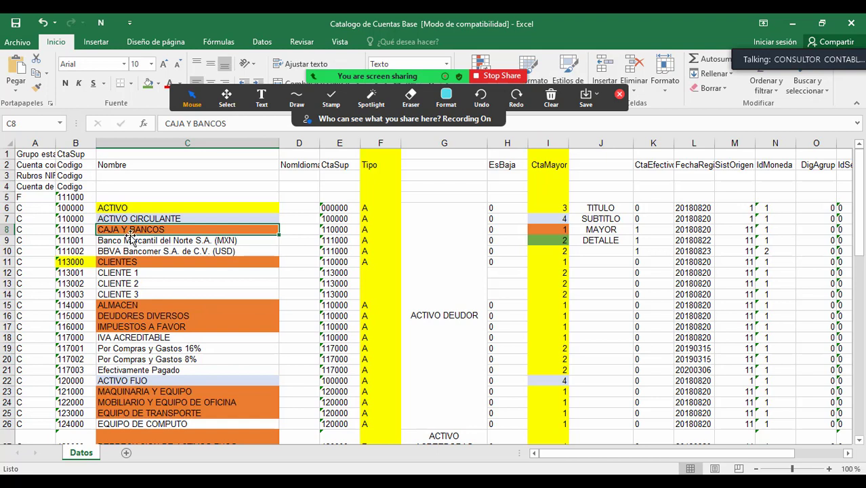
Fill the CtaMayor codes of the two bank detail accounts in I9 and I10 with green
{"action": "left_click", "coordinate": [130, 240]}
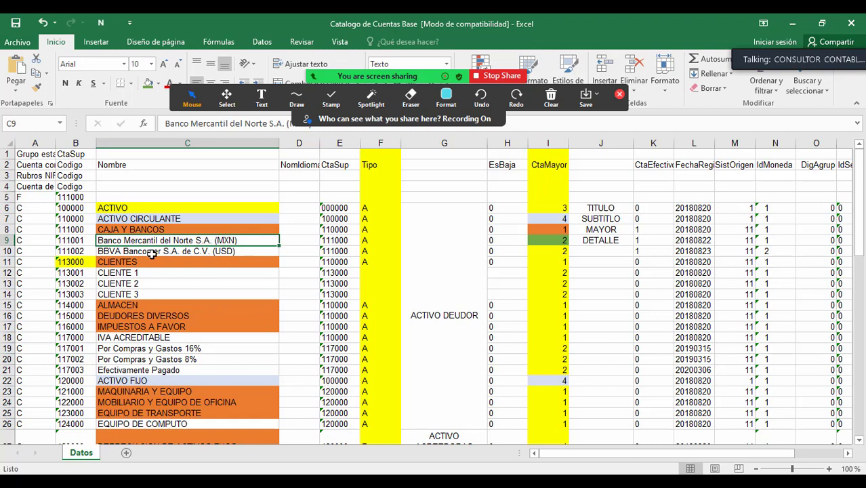
{"action": "left_click", "coordinate": [152, 252]}
{"action": "left_click_drag", "start_coordinate": [549, 240], "coordinate": [550, 248]}
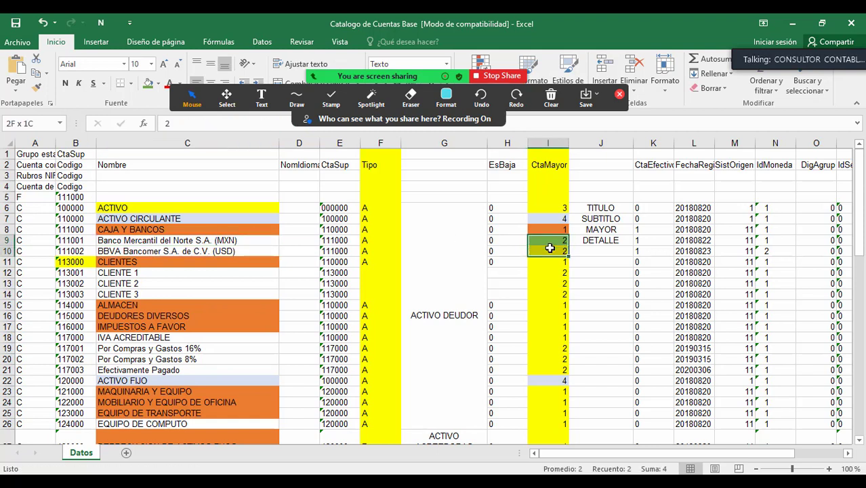
{"action": "left_click", "coordinate": [147, 83]}
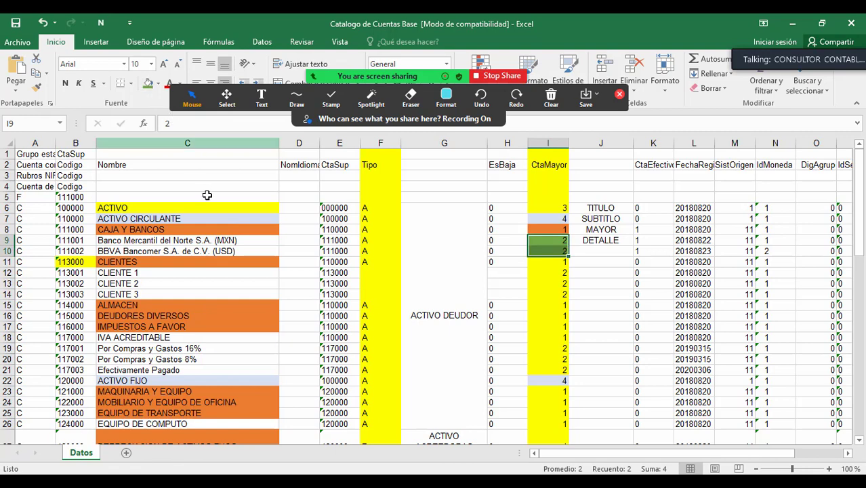
Review CLIENTES and its subaccounts, and fill the CtaMayor codes of CLIENTE 1 to CLIENTE 3 in I12:I14 with green
{"action": "left_click", "coordinate": [127, 263]}
{"action": "left_click_drag", "start_coordinate": [366, 253], "coordinate": [190, 263]}
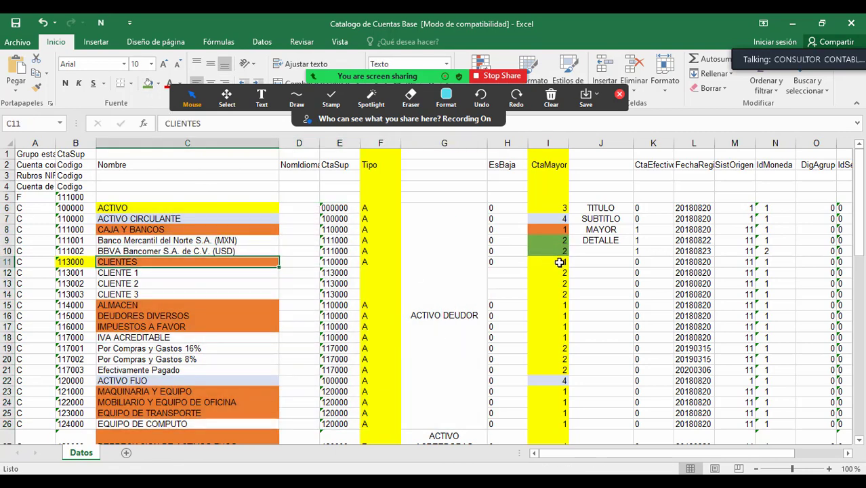
{"action": "left_click", "coordinate": [119, 263]}
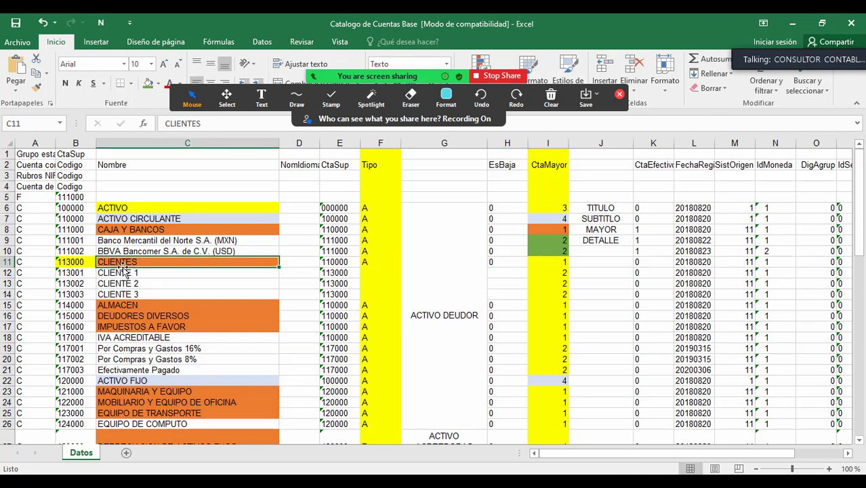
{"action": "left_click", "coordinate": [125, 273]}
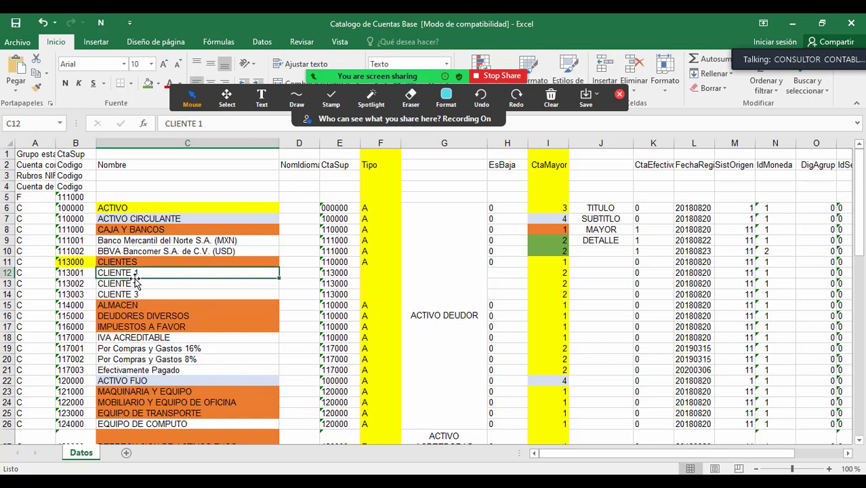
{"action": "left_click", "coordinate": [137, 295]}
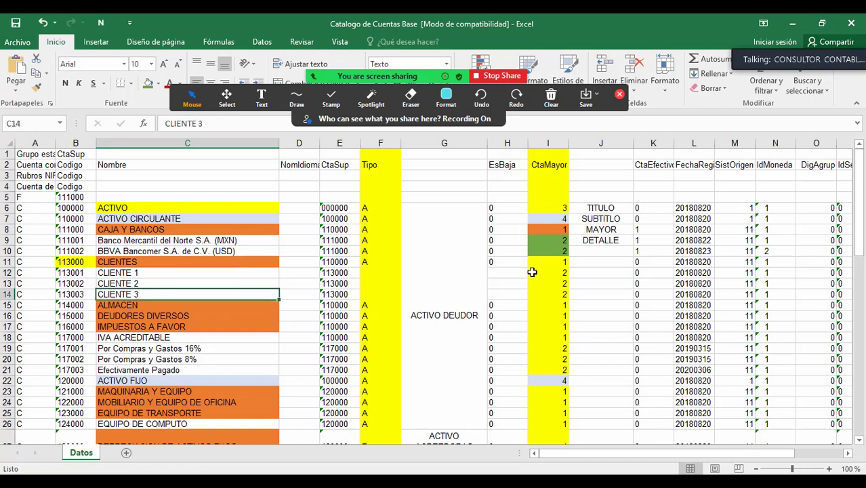
{"action": "left_click_drag", "start_coordinate": [562, 275], "coordinate": [563, 295]}
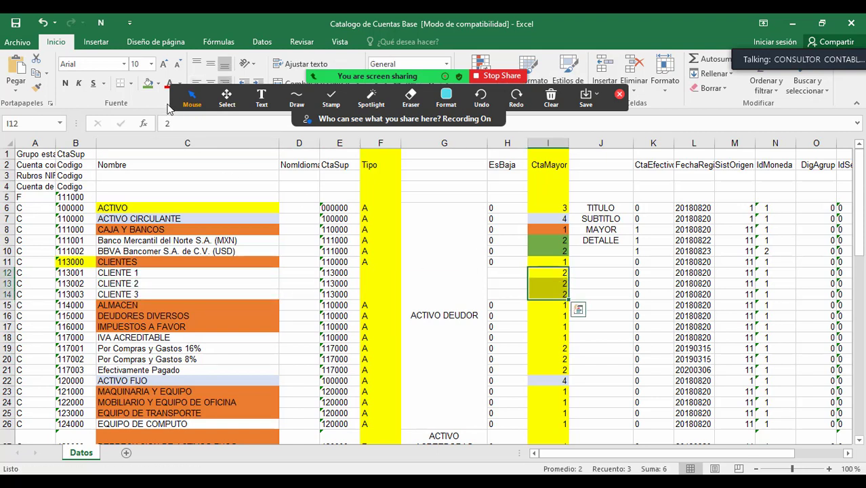
{"action": "left_click", "coordinate": [152, 86]}
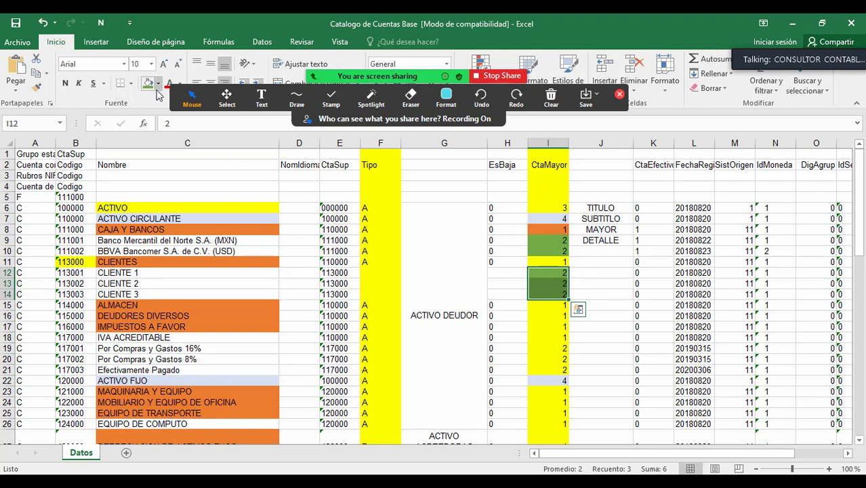
Open the meeting chat and review the CtaMayor codes with their level labels in I6:J9
{"action": "mouse_move", "coordinate": [438, 87]}
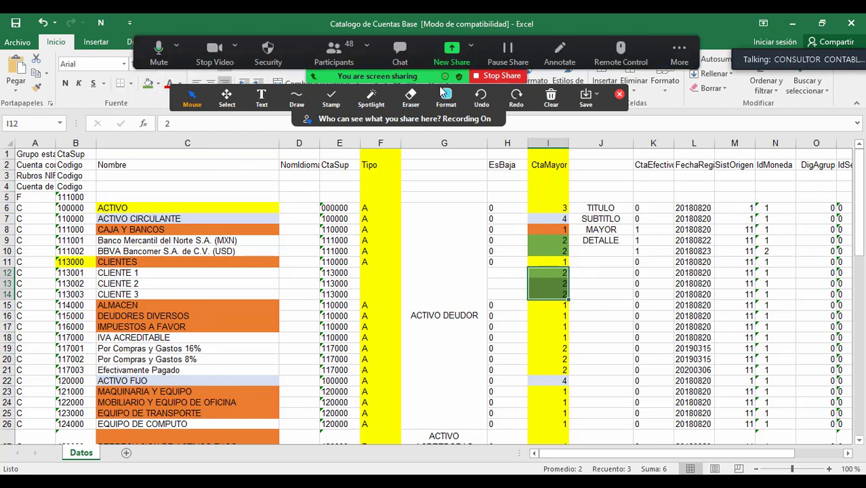
{"action": "left_click", "coordinate": [397, 55]}
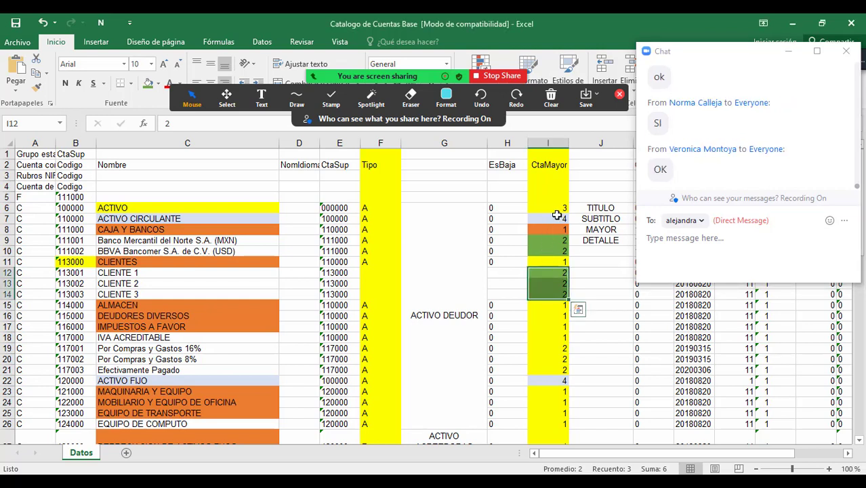
{"action": "left_click_drag", "start_coordinate": [555, 208], "coordinate": [581, 240]}
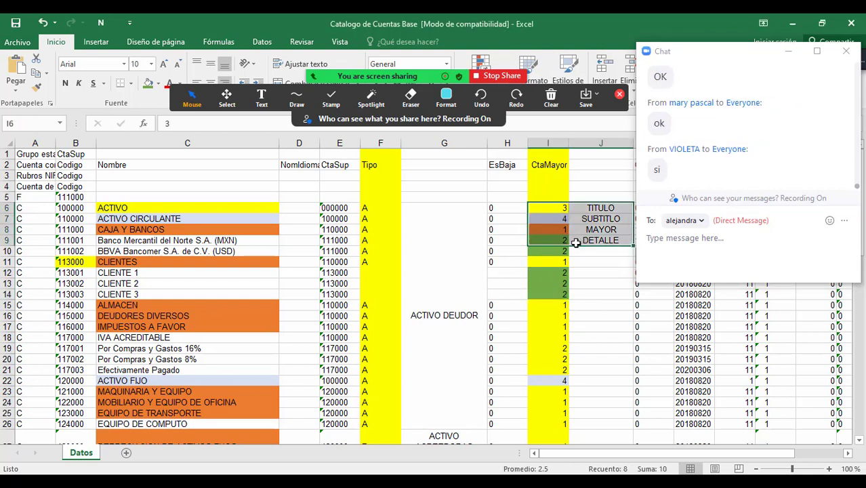
{"action": "left_click", "coordinate": [479, 272]}
Examine the Tipo column for the asset accounts in rows 6 to 26 and for DEPRECIACION DE ACTIVOS FIJOS in row 27
{"action": "left_click", "coordinate": [391, 142]}
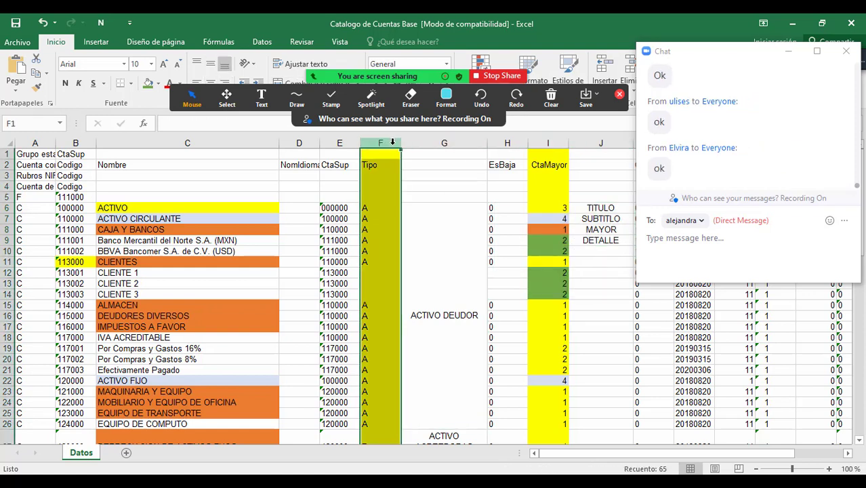
{"action": "left_click", "coordinate": [382, 168]}
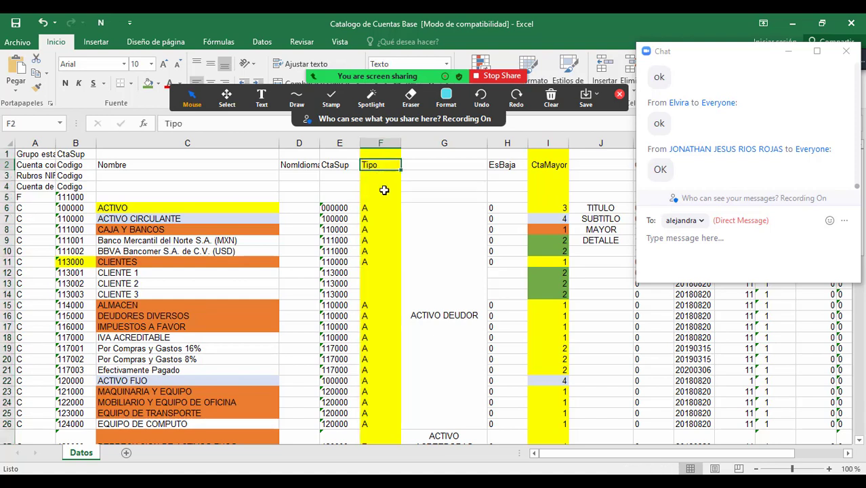
{"action": "left_click_drag", "start_coordinate": [380, 208], "coordinate": [188, 424]}
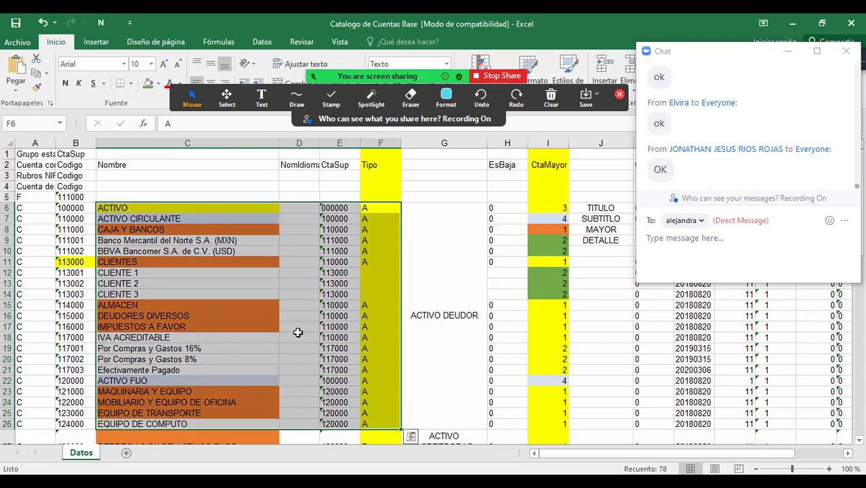
{"action": "left_click", "coordinate": [450, 323]}
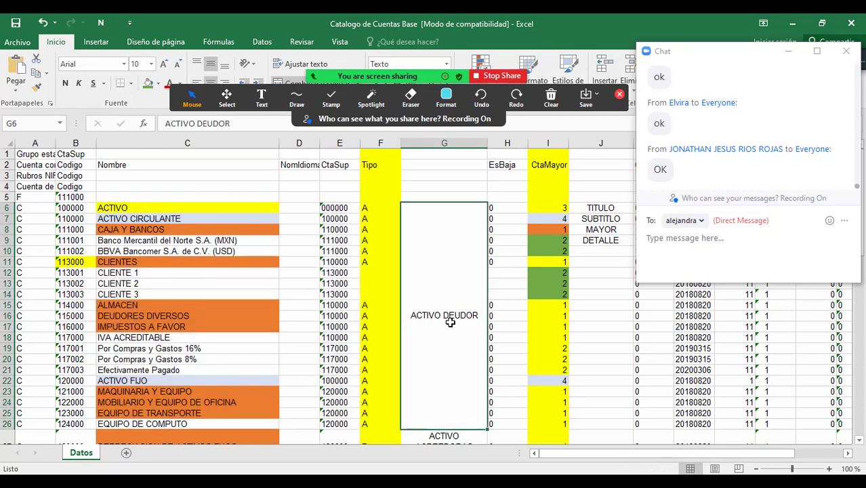
{"action": "scroll", "coordinate": [450, 323], "scroll_direction": "down", "scroll_amount": 3}
{"action": "scroll", "coordinate": [403, 322], "scroll_direction": "down", "scroll_amount": 1}
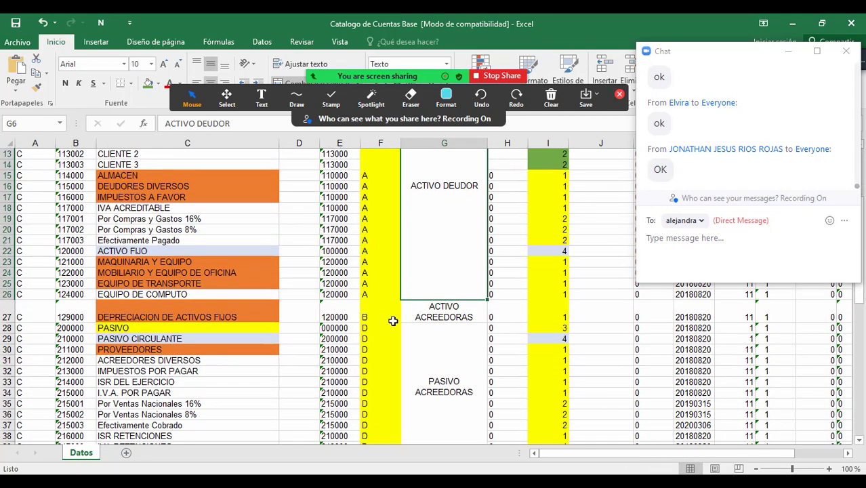
{"action": "left_click", "coordinate": [393, 321]}
{"action": "left_click", "coordinate": [5, 317]}
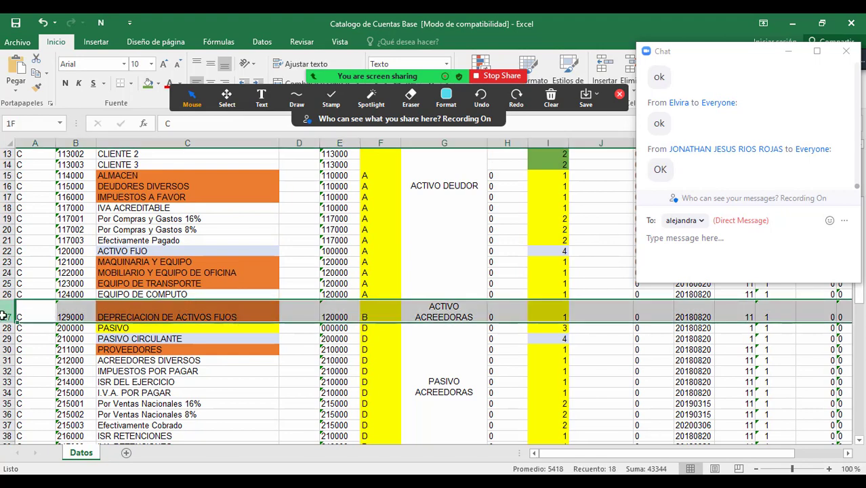
Examine the DEPRECIACION DE ACTIVOS FIJOS account in row 27 with its ACTIVO ACREEDORAS label and its Tipo code
{"action": "left_click", "coordinate": [169, 316]}
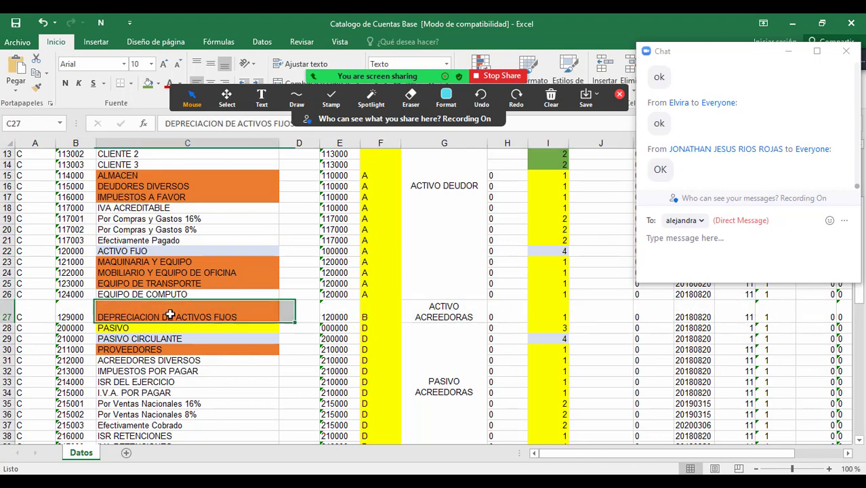
{"action": "left_click_drag", "start_coordinate": [49, 317], "coordinate": [444, 309]}
{"action": "left_click", "coordinate": [446, 310]}
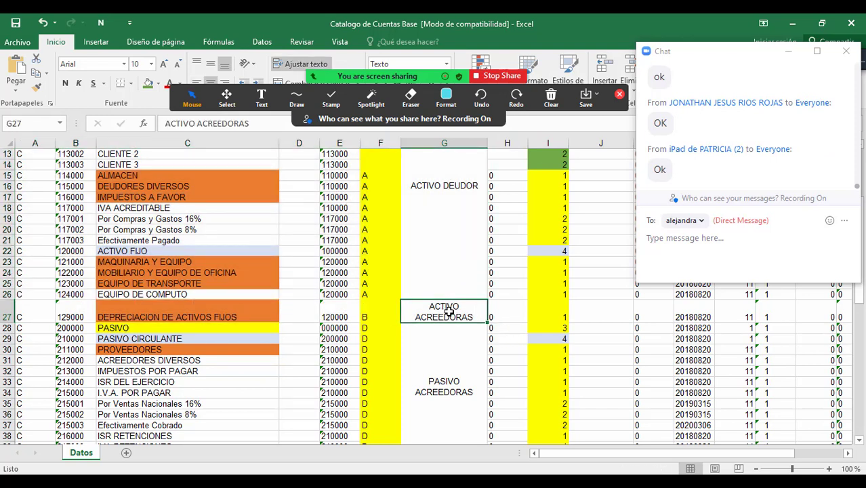
{"action": "left_click", "coordinate": [368, 317]}
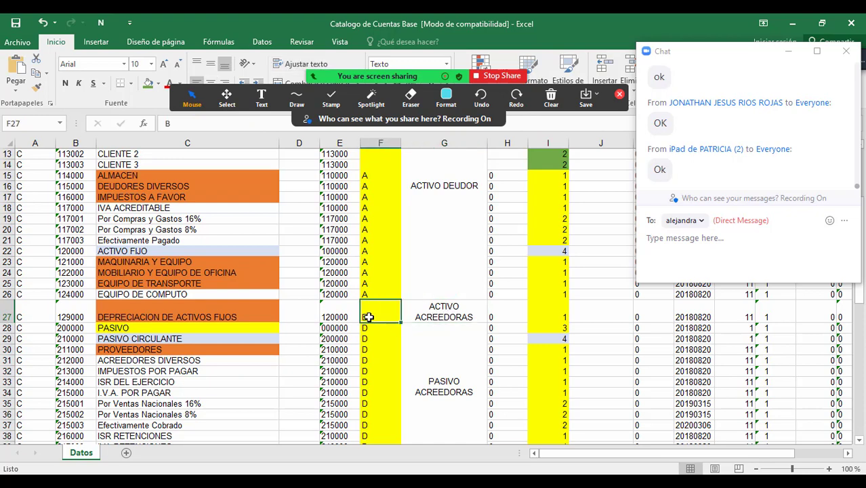
Review the Tipo codes of the PASIVO accounts in F28:G39 and compare their category label with the two asset labels in column G
{"action": "scroll", "coordinate": [382, 315], "scroll_direction": "down", "scroll_amount": 1}
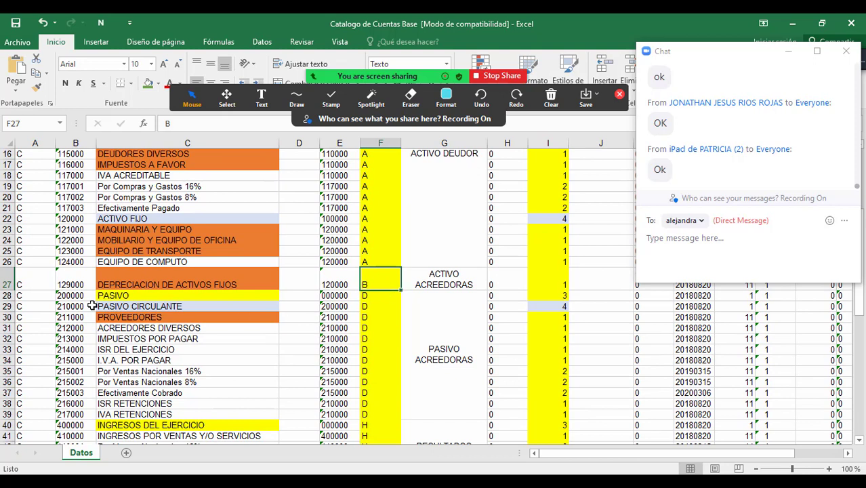
{"action": "left_click_drag", "start_coordinate": [375, 295], "coordinate": [415, 394]}
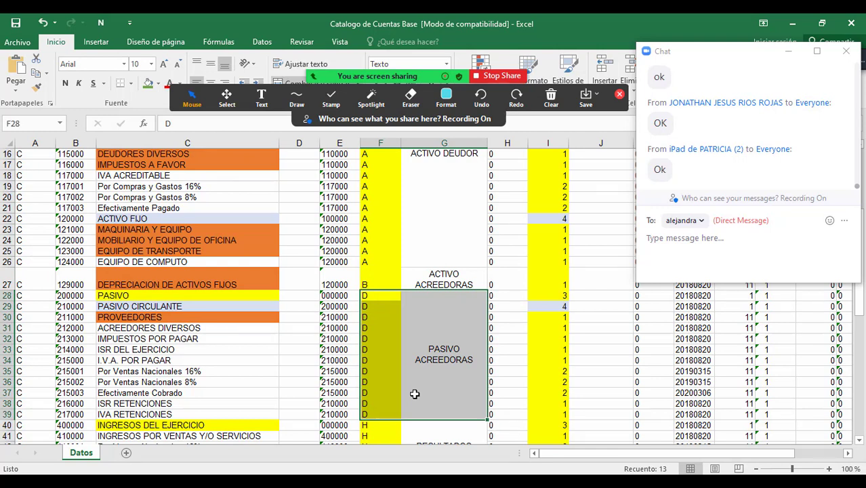
{"action": "scroll", "coordinate": [415, 394], "scroll_direction": "down", "scroll_amount": 1}
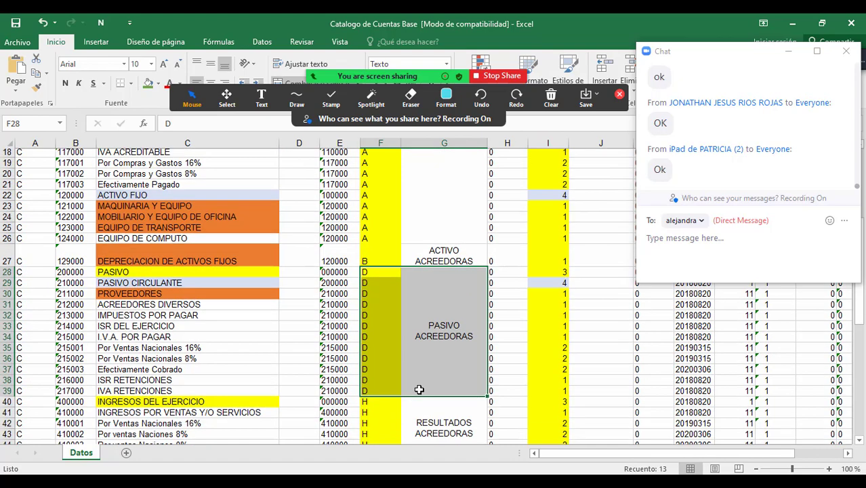
{"action": "scroll", "coordinate": [433, 343], "scroll_direction": "up", "scroll_amount": 3}
{"action": "left_click", "coordinate": [442, 244]}
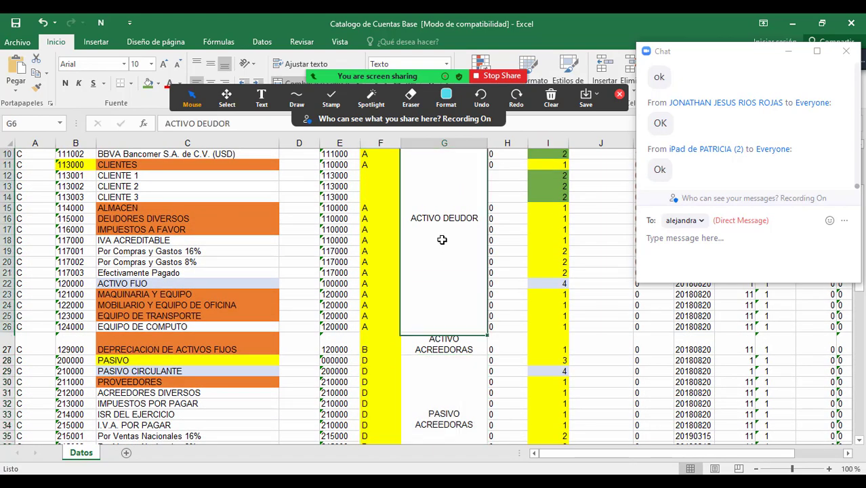
{"action": "scroll", "coordinate": [429, 342], "scroll_direction": "down", "scroll_amount": 2}
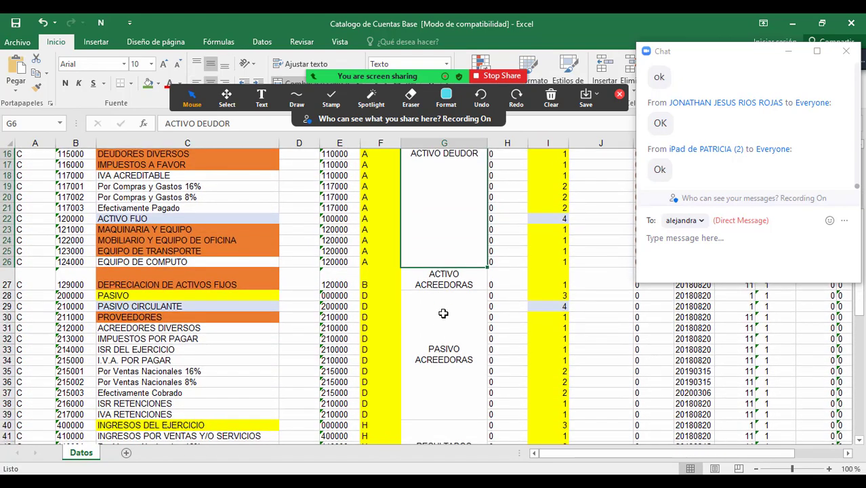
{"action": "left_click", "coordinate": [451, 277]}
{"action": "left_click", "coordinate": [452, 343]}
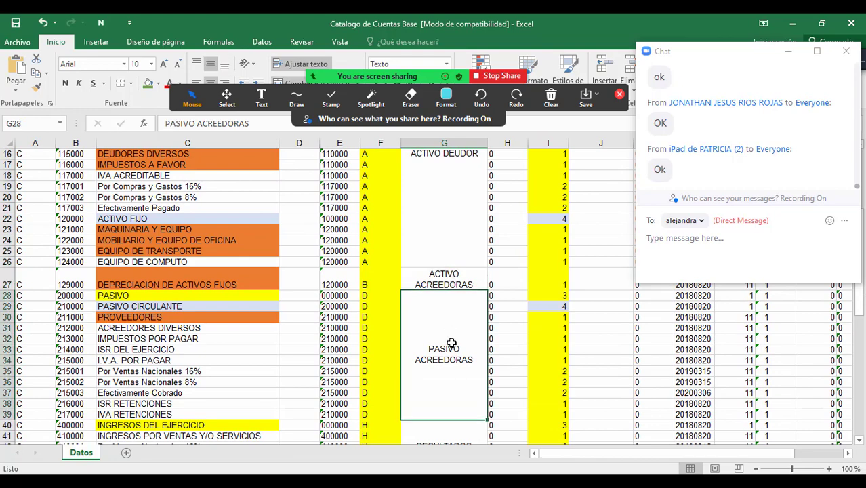
{"action": "scroll", "coordinate": [451, 343], "scroll_direction": "down", "scroll_amount": 5}
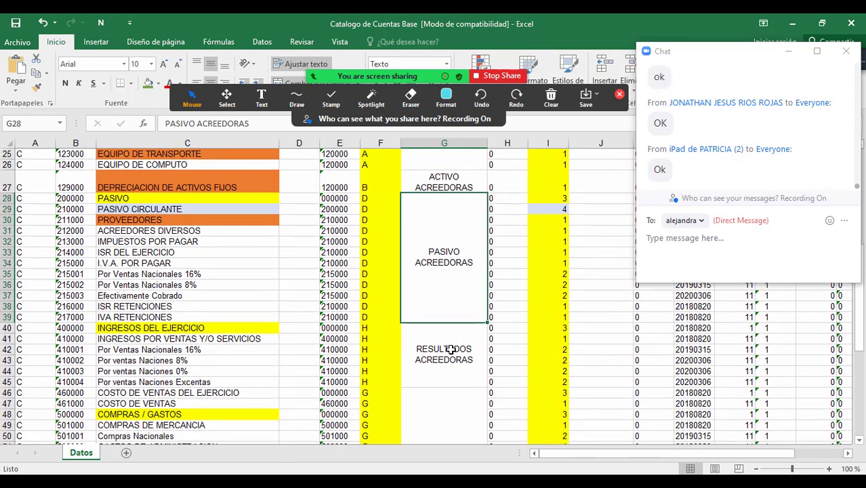
Examine the RESULTADOS ACREEDORAS block of income accounts with their Tipo codes in A40:G45
{"action": "left_click", "coordinate": [455, 280]}
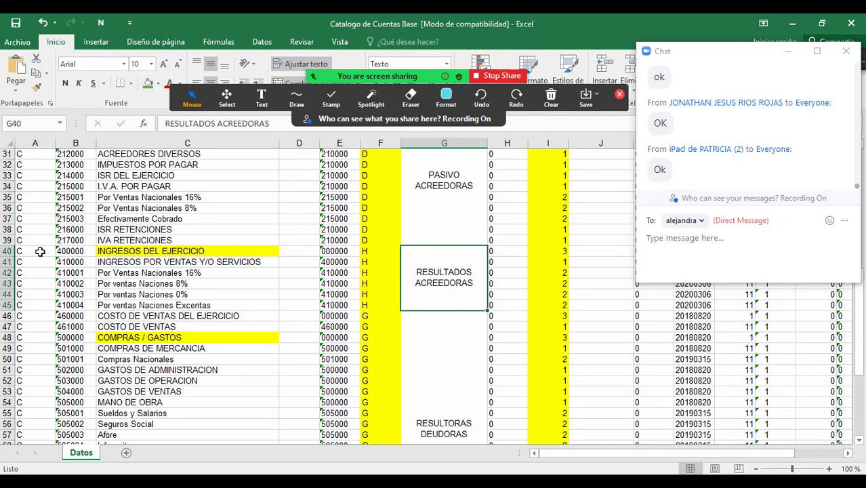
{"action": "left_click_drag", "start_coordinate": [41, 251], "coordinate": [442, 287]}
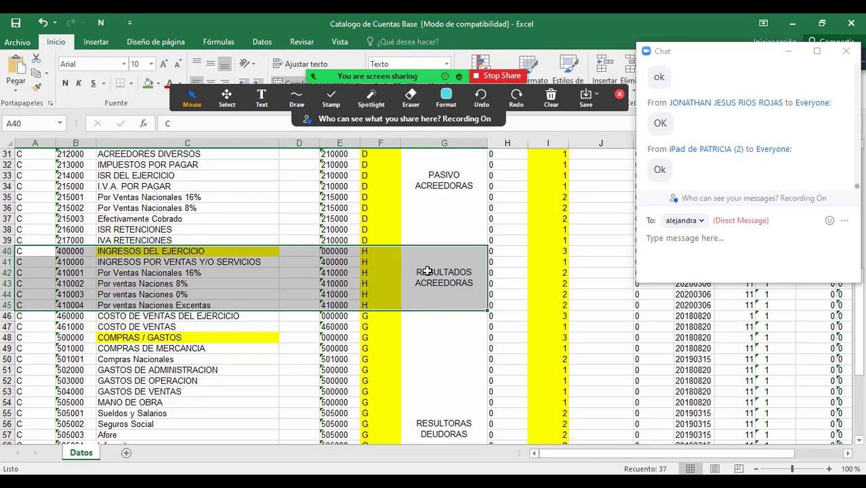
{"action": "scroll", "coordinate": [441, 298], "scroll_direction": "down", "scroll_amount": 2}
{"action": "scroll", "coordinate": [441, 302], "scroll_direction": "down", "scroll_amount": 1}
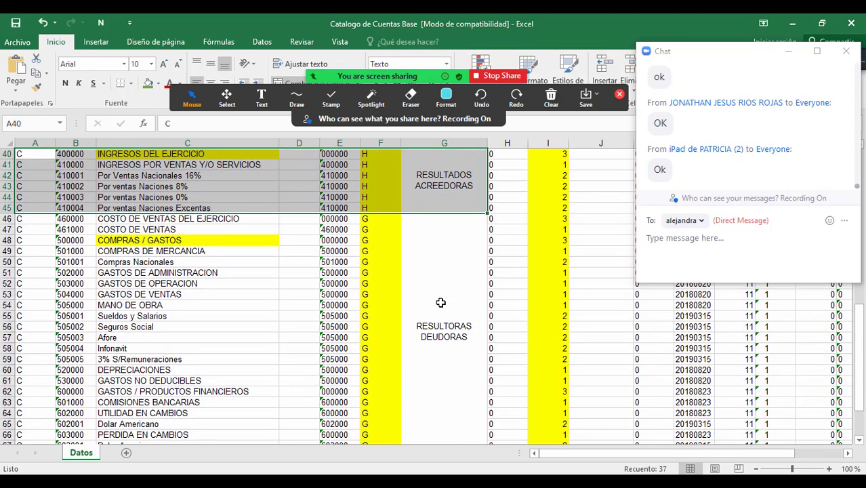
Examine the RESULTORAS DEUDORAS block of cost and expense accounts in rows 46 to 67, including the Tipo codes in F46:F67
{"action": "left_click", "coordinate": [441, 300]}
{"action": "scroll", "coordinate": [440, 300], "scroll_direction": "down", "scroll_amount": 1}
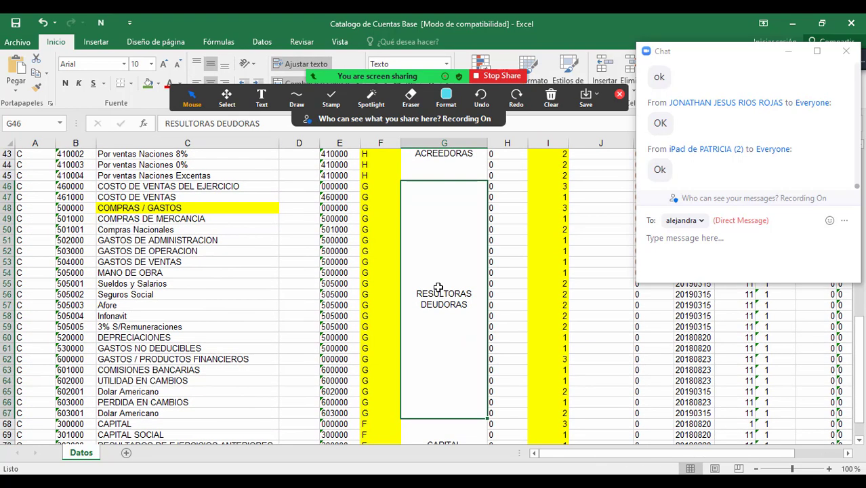
{"action": "left_click_drag", "start_coordinate": [39, 186], "coordinate": [426, 337]}
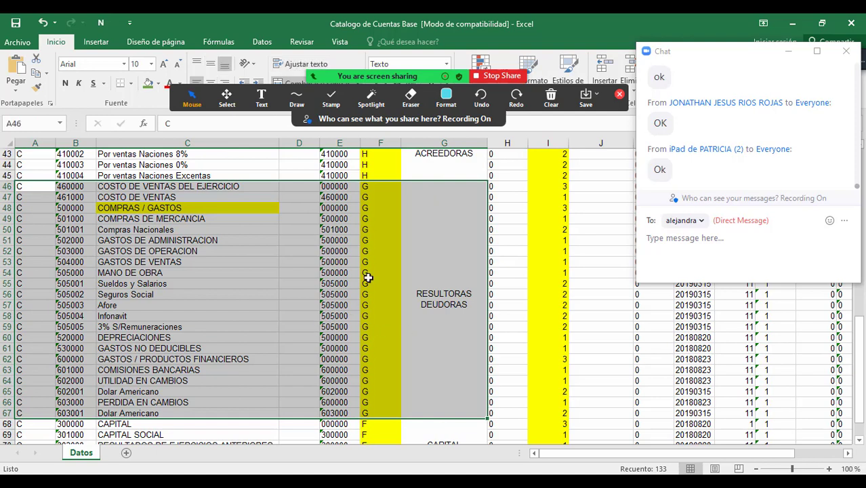
{"action": "left_click", "coordinate": [376, 188]}
{"action": "left_click_drag", "start_coordinate": [377, 188], "coordinate": [374, 411]}
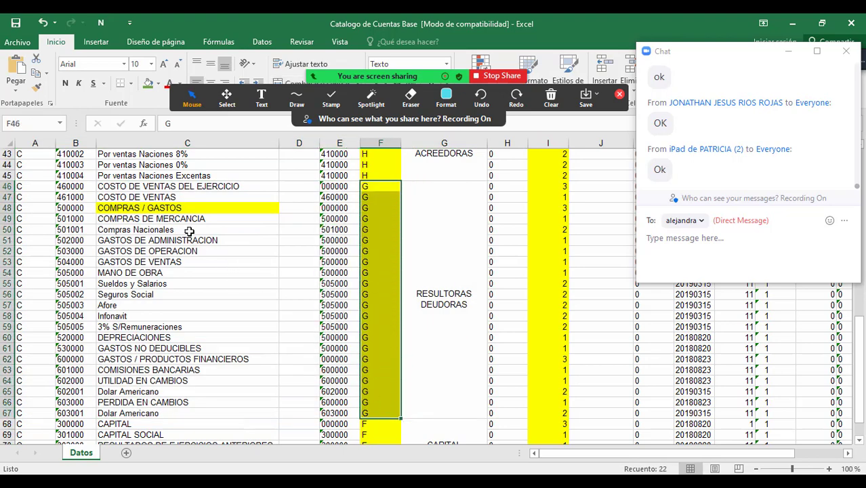
{"action": "left_click", "coordinate": [159, 189]}
{"action": "left_click_drag", "start_coordinate": [286, 225], "coordinate": [436, 369]}
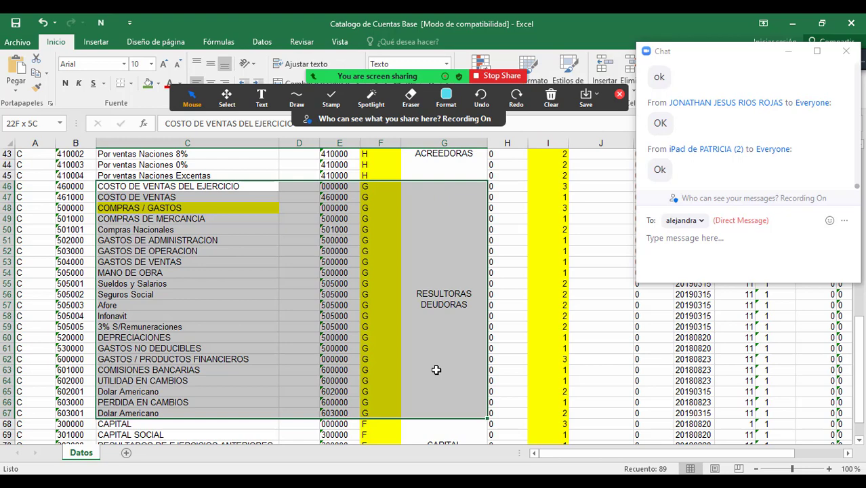
Review the CAPITAL accounts in C68:G72, including prior-year results and future capital contributions
{"action": "scroll", "coordinate": [363, 331], "scroll_direction": "down", "scroll_amount": 3}
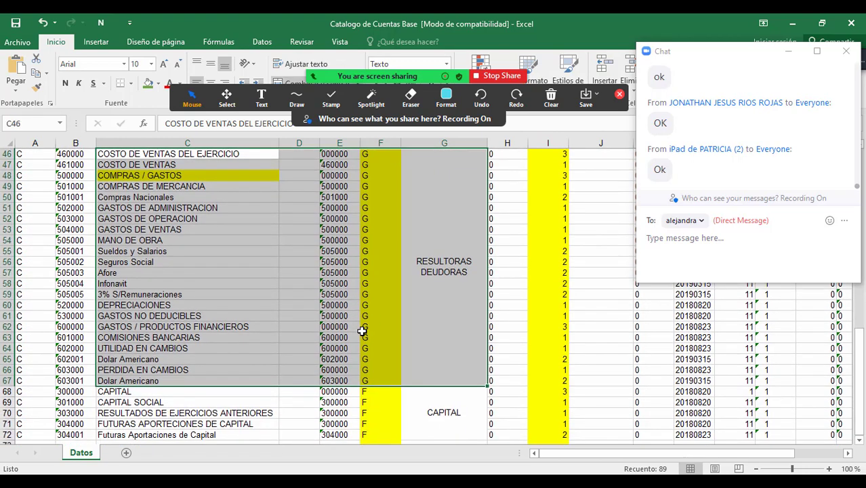
{"action": "scroll", "coordinate": [363, 331], "scroll_direction": "down", "scroll_amount": 1}
{"action": "left_click_drag", "start_coordinate": [119, 328], "coordinate": [468, 361]}
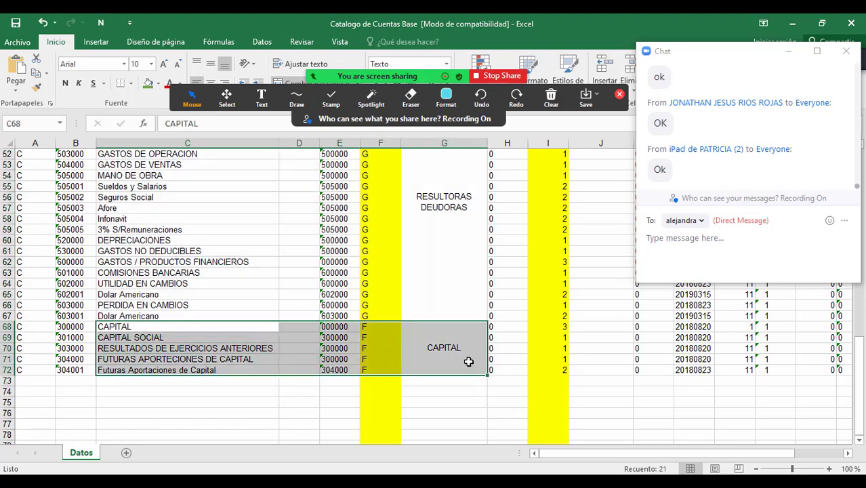
{"action": "left_click", "coordinate": [244, 346]}
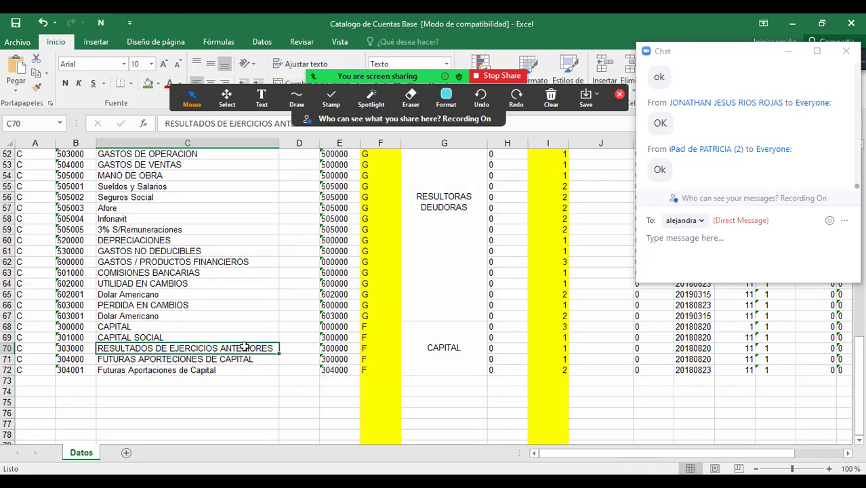
{"action": "left_click", "coordinate": [246, 357]}
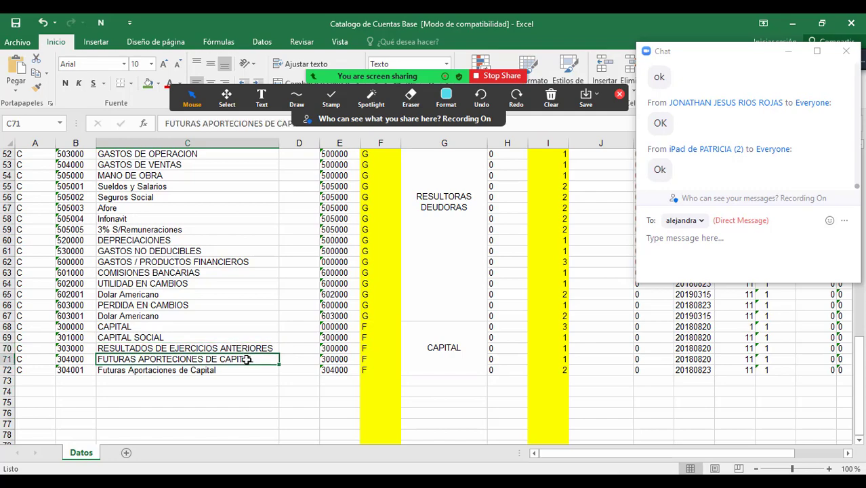
{"action": "left_click", "coordinate": [248, 372]}
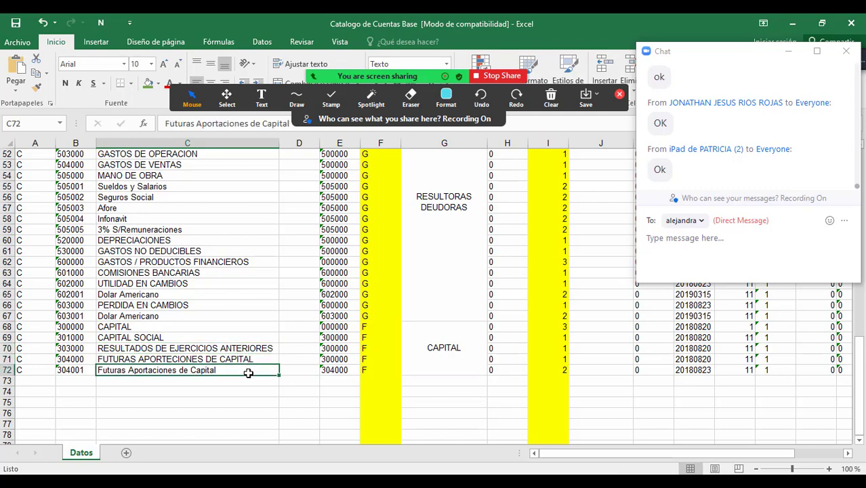
Review the category labels in column G again in order, from ACTIVO DEUDOR in G6 to CAPITAL in G68 and its accounts
{"action": "scroll", "coordinate": [248, 372], "scroll_direction": "up", "scroll_amount": 7}
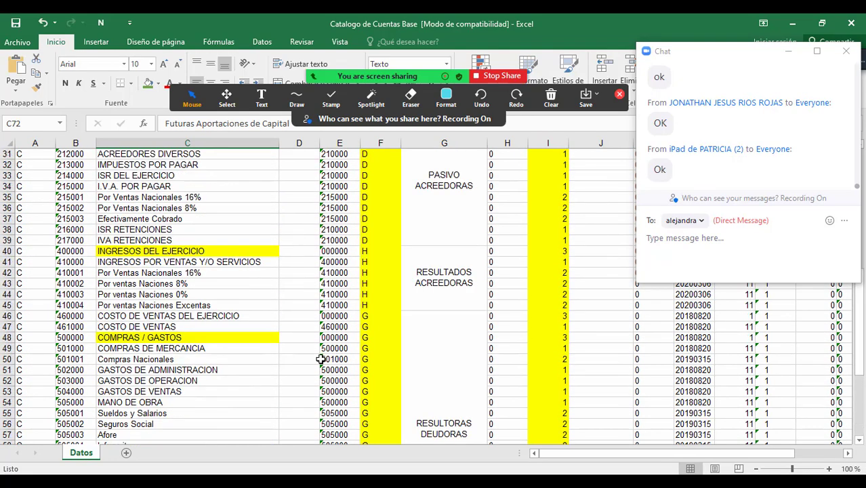
{"action": "scroll", "coordinate": [320, 359], "scroll_direction": "up", "scroll_amount": 10}
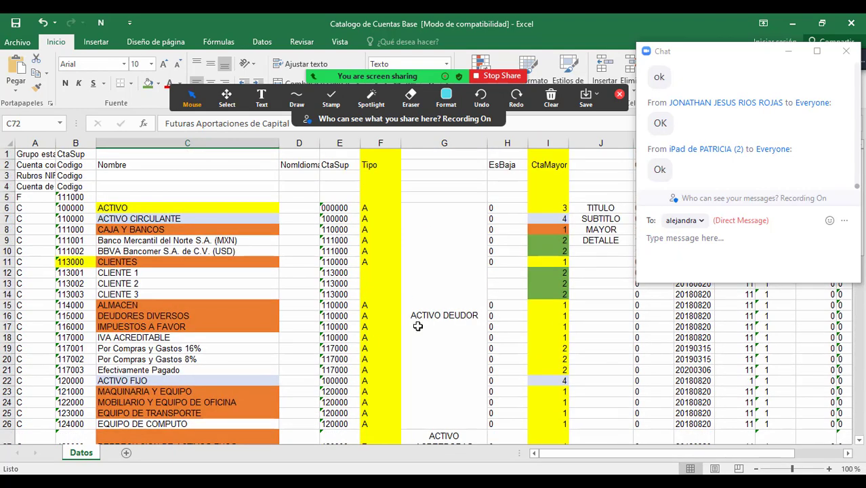
{"action": "left_click", "coordinate": [428, 306]}
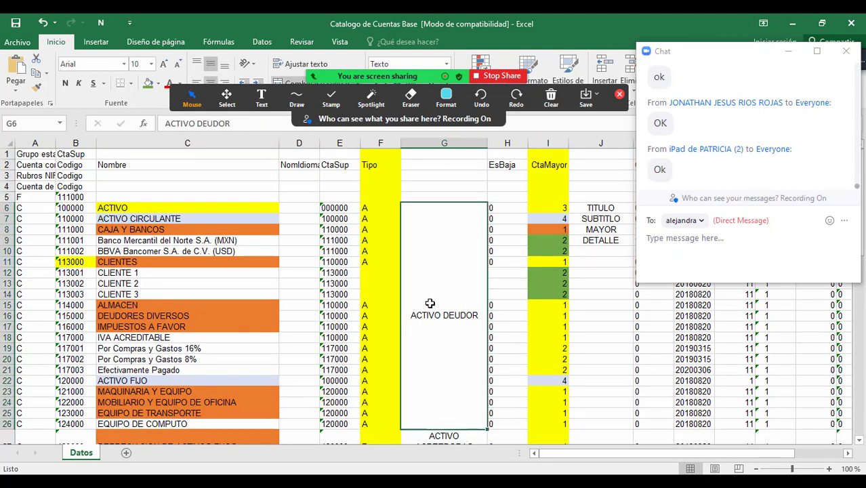
{"action": "scroll", "coordinate": [428, 308], "scroll_direction": "down", "scroll_amount": 6}
{"action": "left_click", "coordinate": [429, 312]}
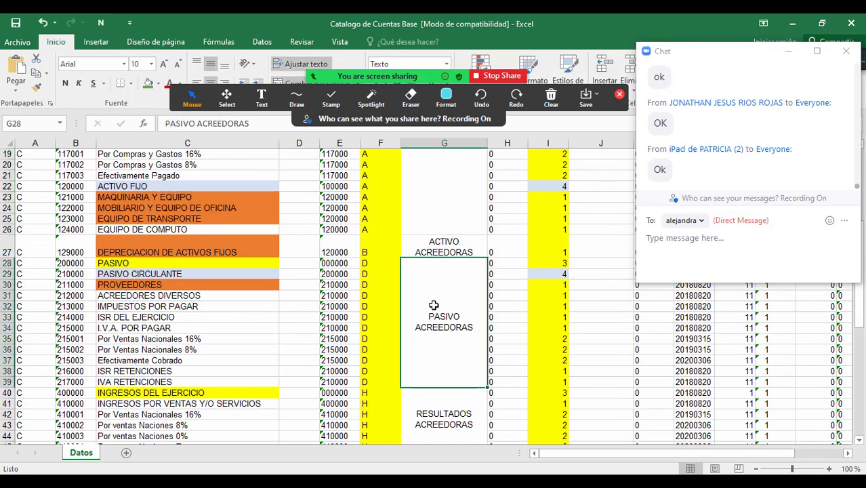
{"action": "scroll", "coordinate": [429, 311], "scroll_direction": "down", "scroll_amount": 3}
{"action": "left_click", "coordinate": [441, 294]}
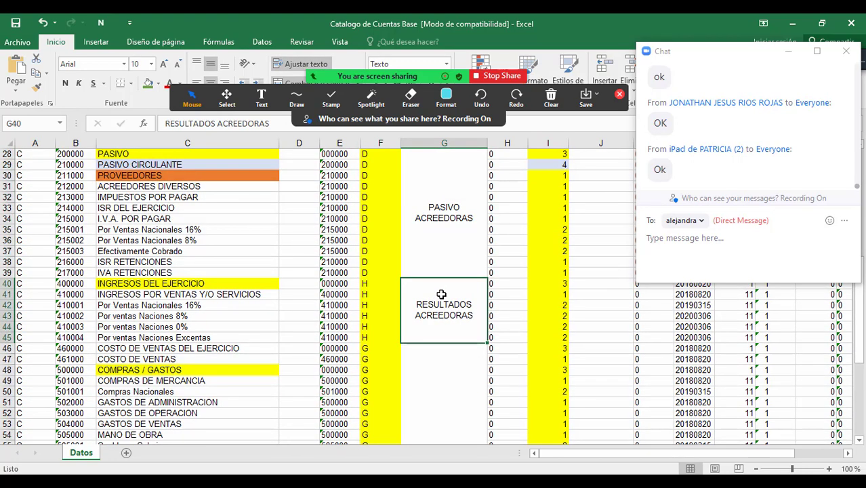
{"action": "scroll", "coordinate": [441, 296], "scroll_direction": "down", "scroll_amount": 3}
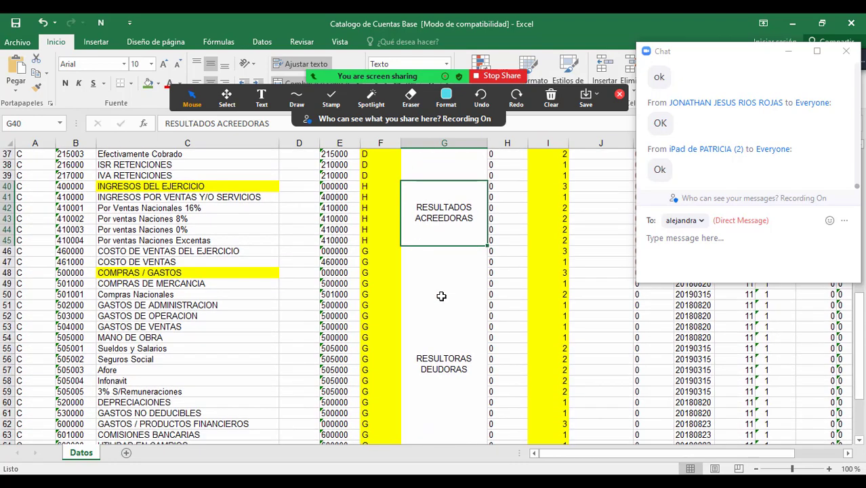
{"action": "scroll", "coordinate": [441, 295], "scroll_direction": "down", "scroll_amount": 1}
{"action": "left_click", "coordinate": [445, 287]}
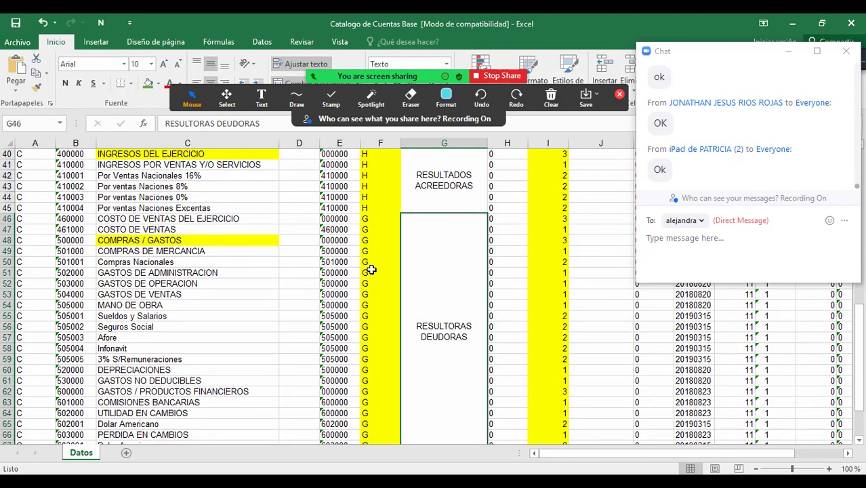
{"action": "scroll", "coordinate": [379, 271], "scroll_direction": "down", "scroll_amount": 5}
{"action": "left_click", "coordinate": [427, 301]}
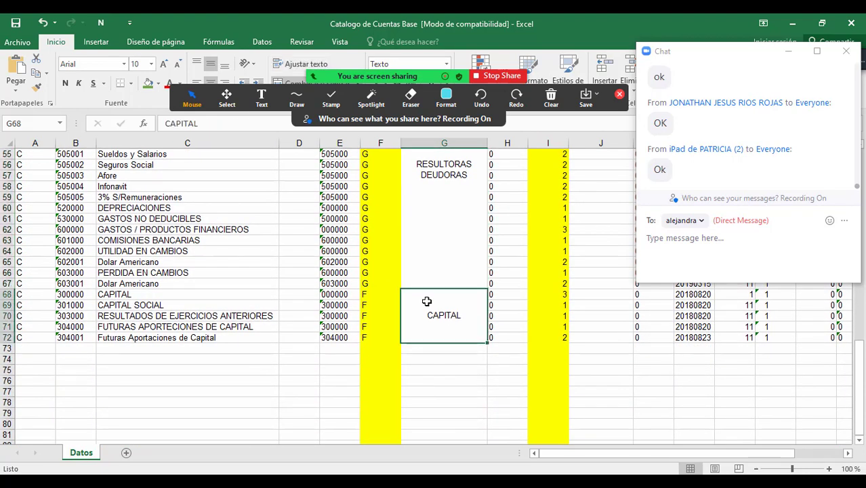
{"action": "left_click_drag", "start_coordinate": [115, 295], "coordinate": [429, 336]}
Review the chart of accounts from CAPITAL back up to ACTIVO, including ALMACEN and the PROVEEDORES and ACREEDORES DIVERSOS rows 30 and 31
{"action": "scroll", "coordinate": [434, 330], "scroll_direction": "up", "scroll_amount": 8}
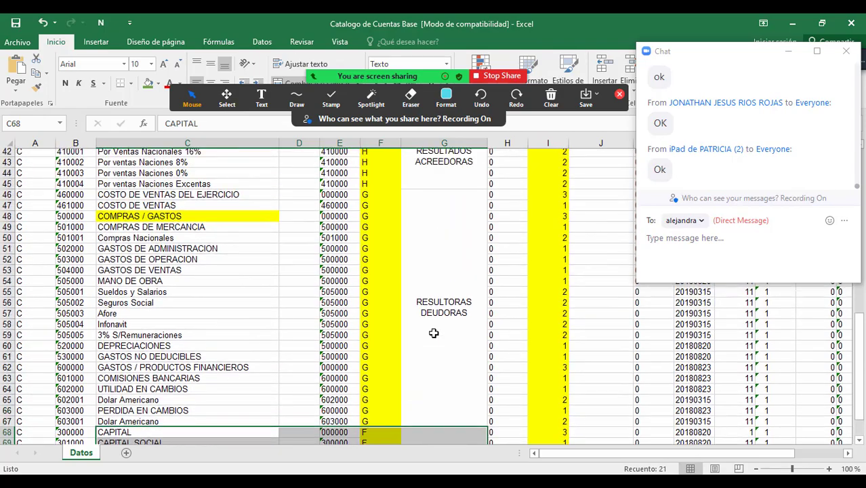
{"action": "scroll", "coordinate": [439, 318], "scroll_direction": "up", "scroll_amount": 7}
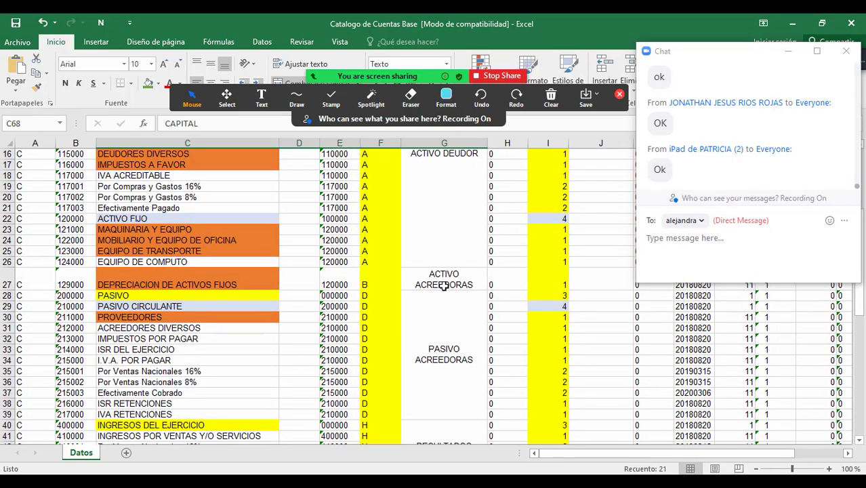
{"action": "scroll", "coordinate": [444, 286], "scroll_direction": "up", "scroll_amount": 3}
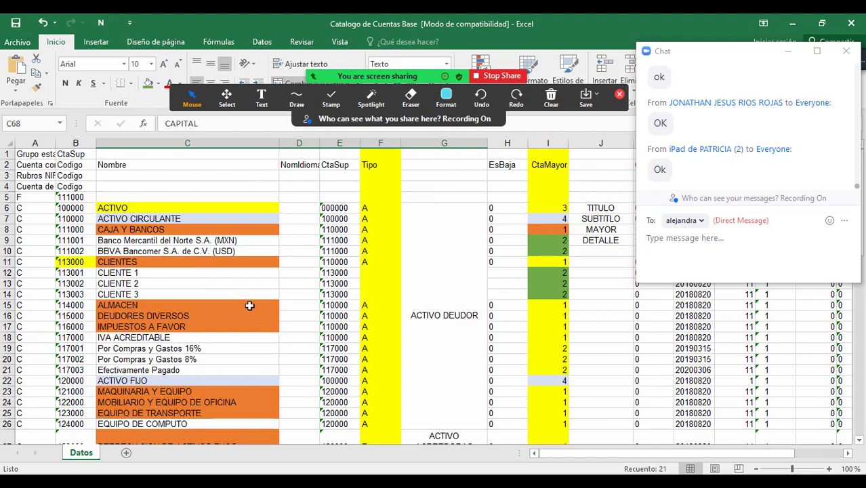
{"action": "left_click", "coordinate": [249, 306]}
{"action": "scroll", "coordinate": [233, 292], "scroll_direction": "down", "scroll_amount": 2}
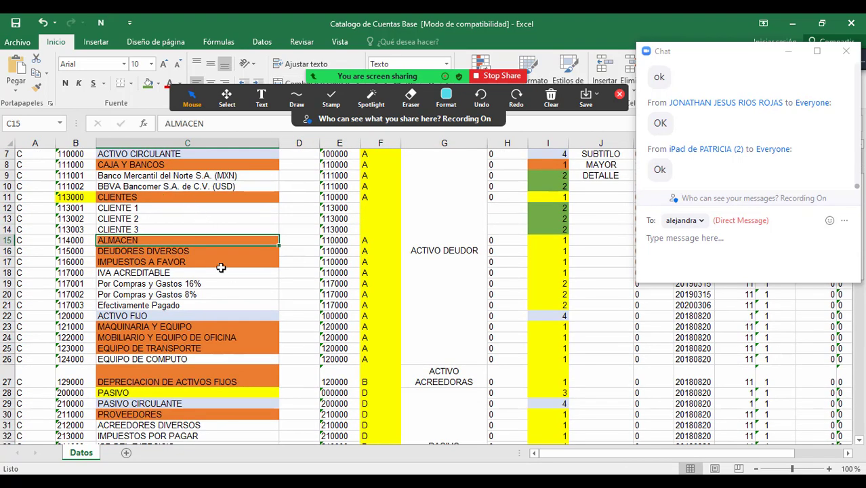
{"action": "scroll", "coordinate": [171, 320], "scroll_direction": "down", "scroll_amount": 2}
{"action": "scroll", "coordinate": [171, 320], "scroll_direction": "down", "scroll_amount": 2}
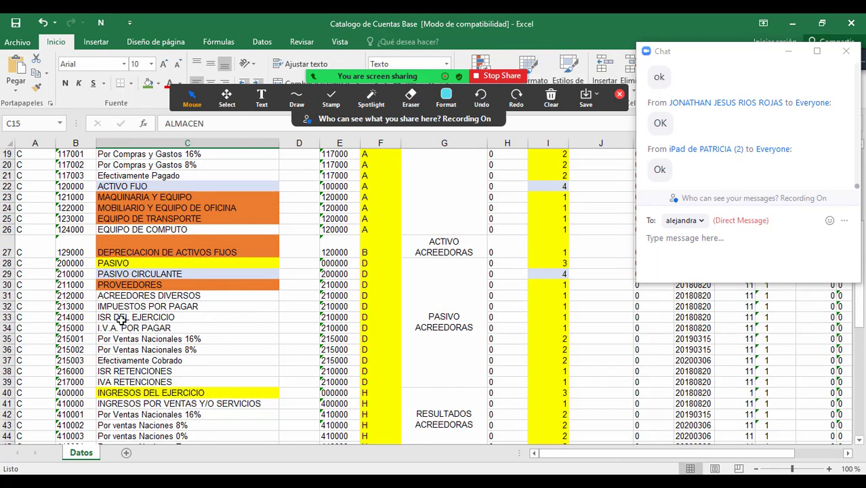
{"action": "left_click", "coordinate": [172, 296]}
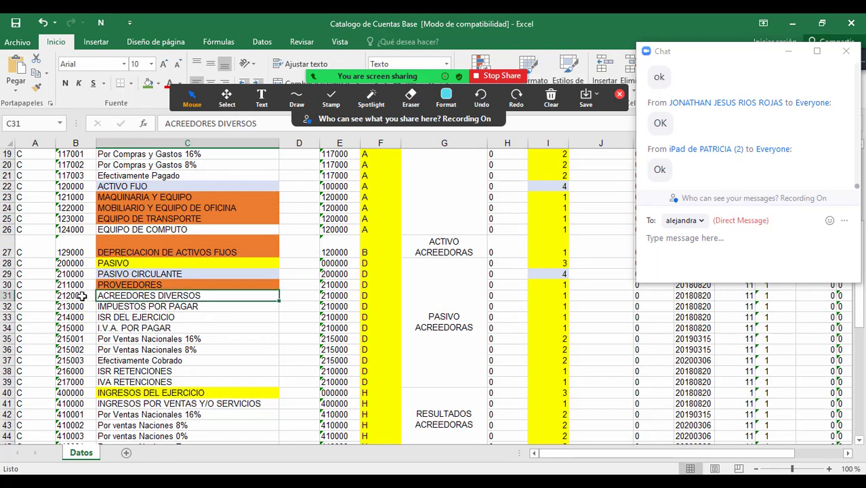
{"action": "left_click_drag", "start_coordinate": [8, 286], "coordinate": [7, 297]}
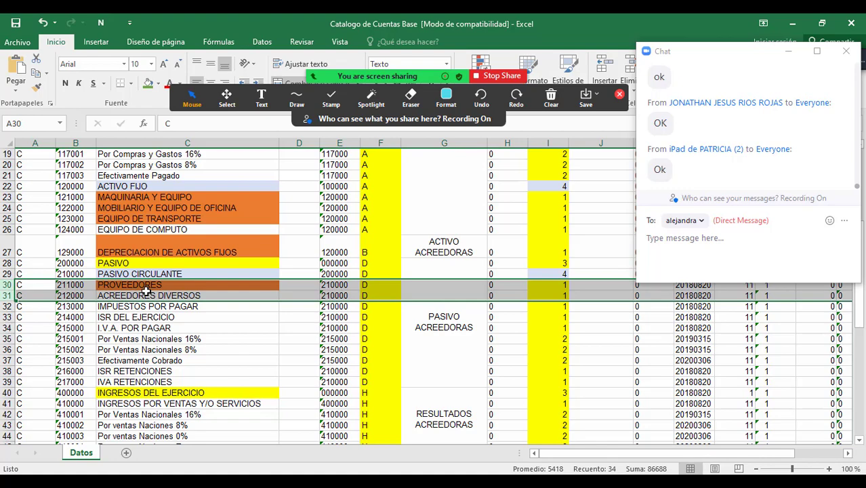
{"action": "scroll", "coordinate": [204, 284], "scroll_direction": "up", "scroll_amount": 3}
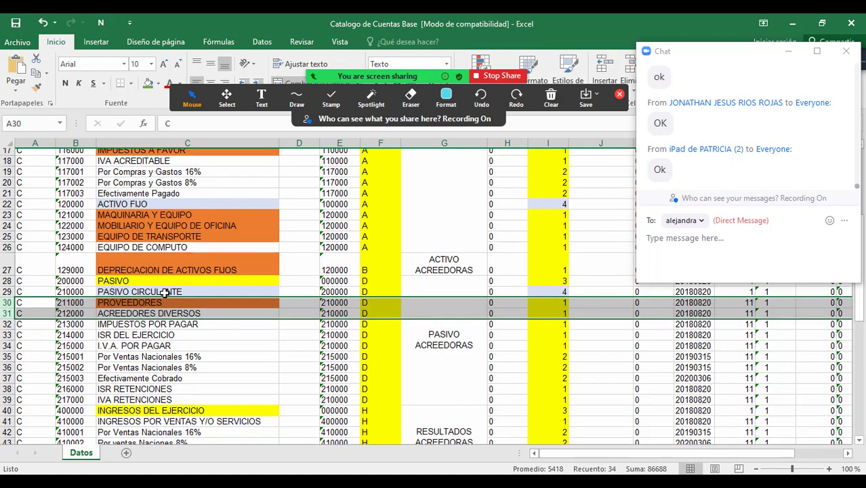
{"action": "left_click", "coordinate": [304, 273]}
{"action": "scroll", "coordinate": [304, 272], "scroll_direction": "up", "scroll_amount": 3}
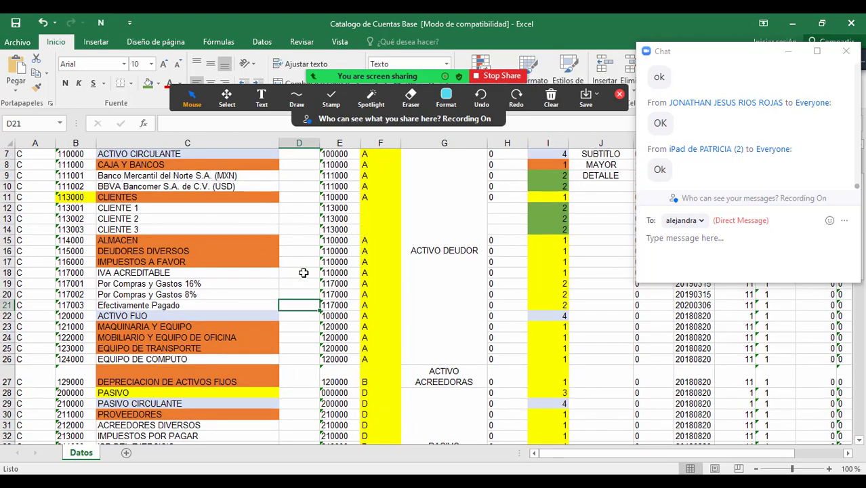
Insert a blank row 12 directly below the CLIENTES account
{"action": "left_click", "coordinate": [5, 262]}
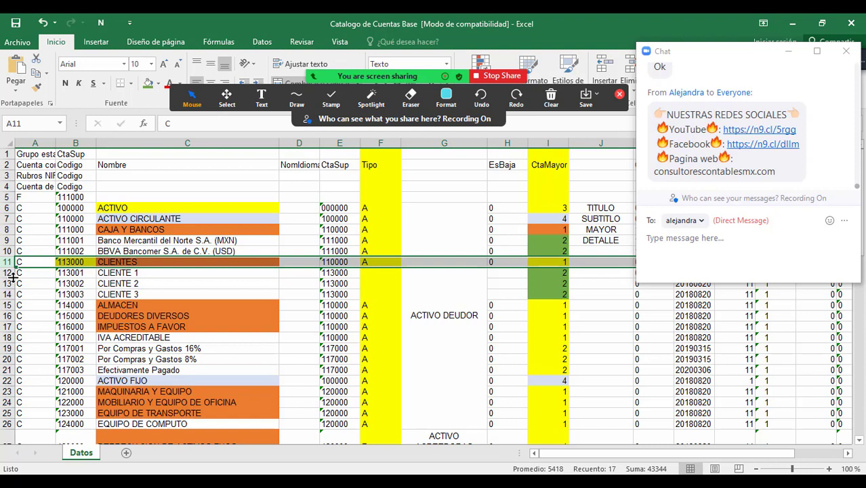
{"action": "mouse_move", "coordinate": [4, 272]}
{"action": "left_mouse_down"}
{"action": "mouse_move", "coordinate": [4, 294]}
{"action": "mouse_move", "coordinate": [4, 273]}
{"action": "left_mouse_up"}
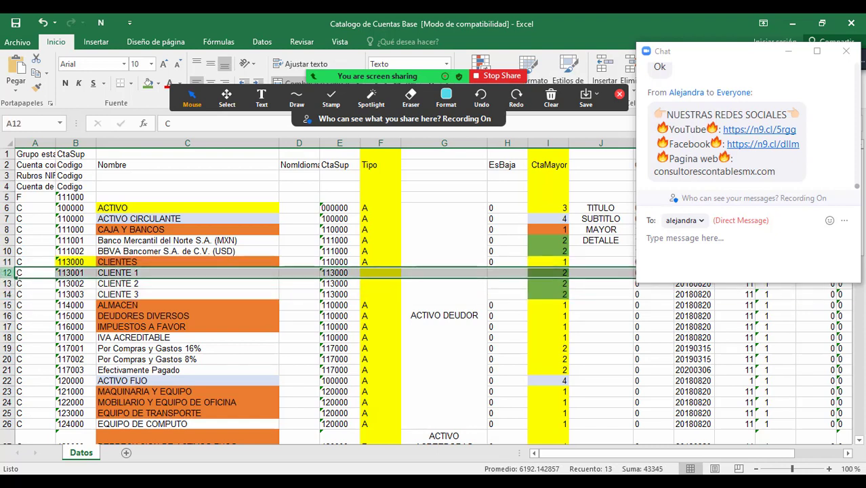
{"action": "key", "text": "ctrl+plus"}
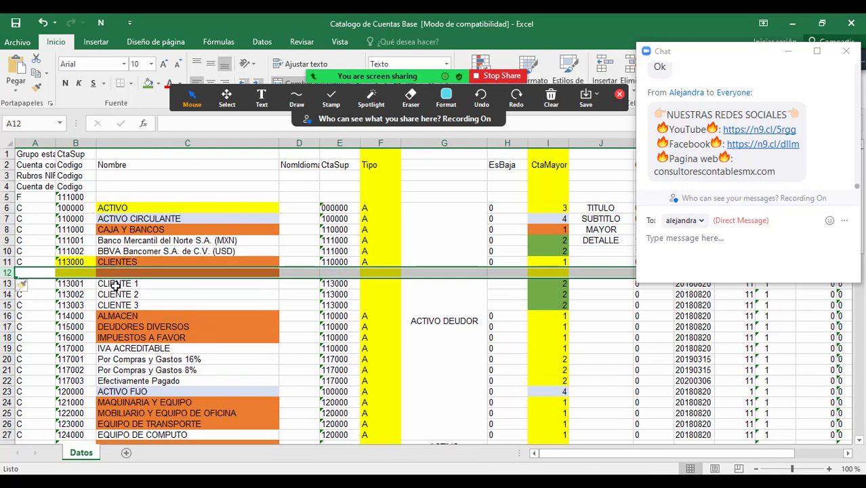
{"action": "left_click", "coordinate": [494, 271]}
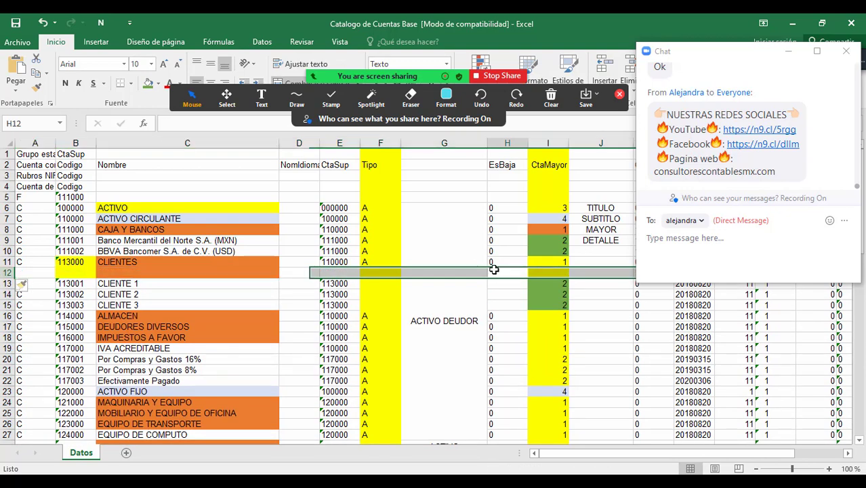
Enter the code 113001 in B12 and the name CLIENTE 1 in C12 of the new row
{"action": "left_click", "coordinate": [80, 270]}
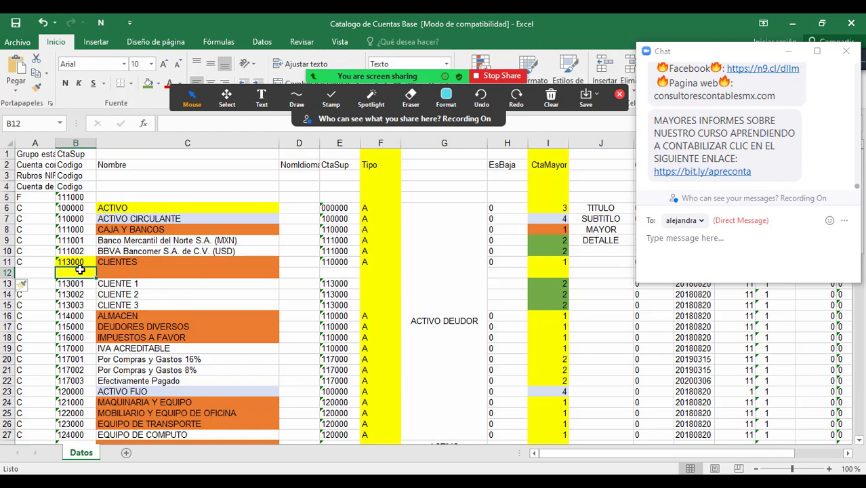
{"action": "type", "text": "113"}
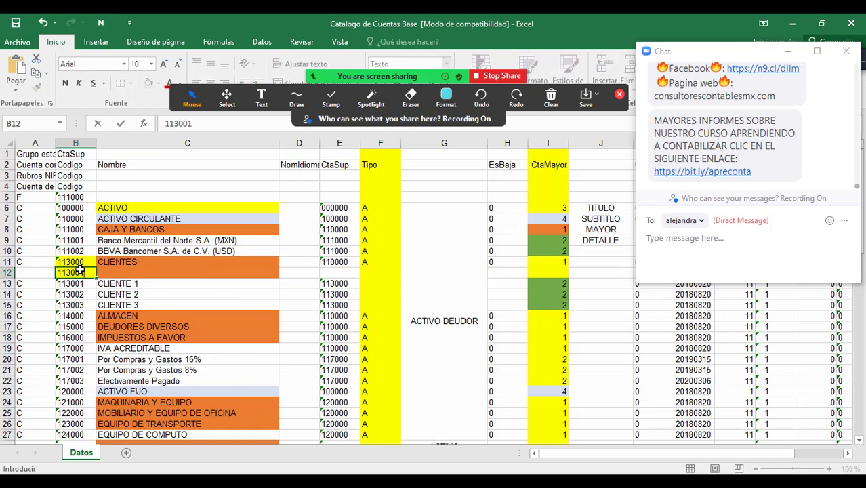
{"action": "type", "text": "001"}
{"action": "key", "text": "ctrl+Return"}
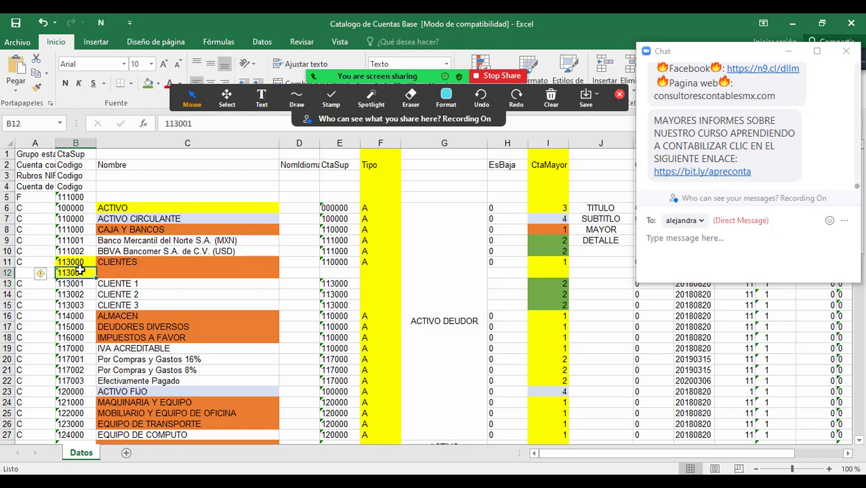
{"action": "left_click", "coordinate": [90, 262]}
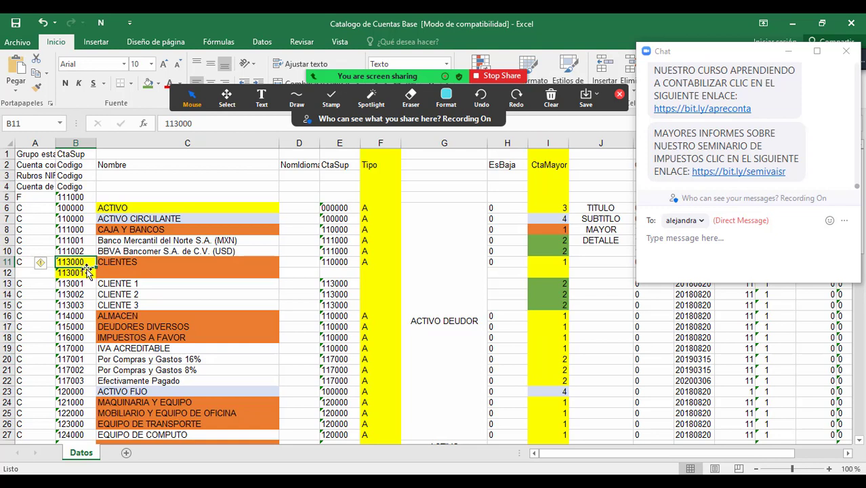
{"action": "left_click", "coordinate": [87, 271]}
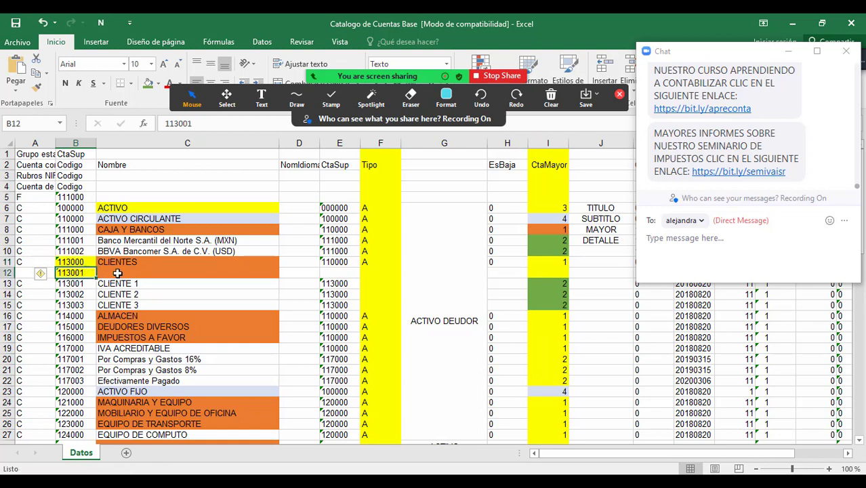
{"action": "left_click", "coordinate": [116, 274]}
{"action": "type", "text": "CLIENTE"}
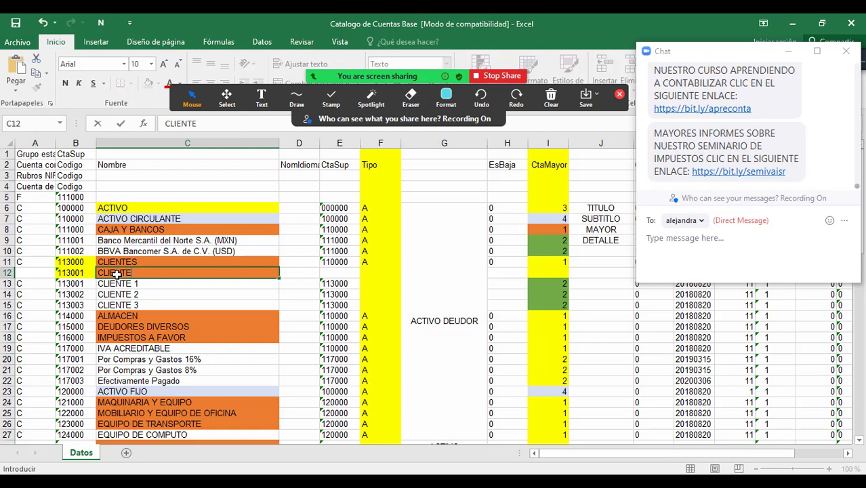
{"action": "type", "text": " 1"}
{"action": "key", "text": "Return"}
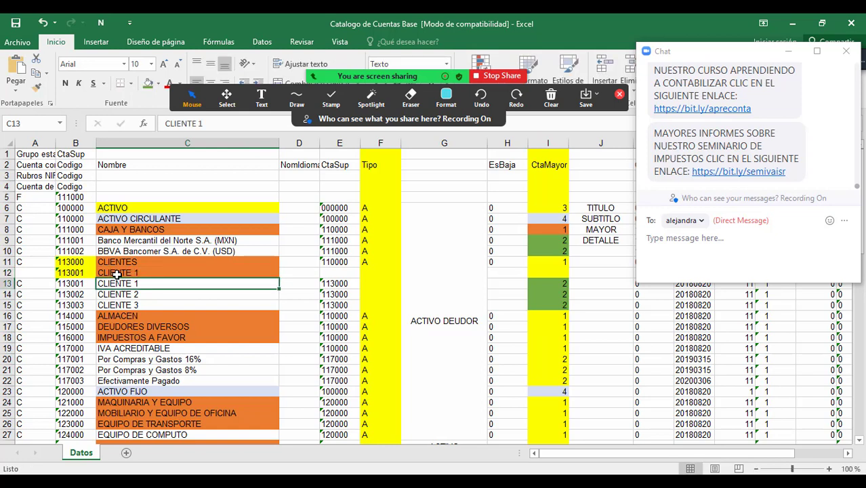
Change the code in B13 to 113002 and continue the numbering series through B15
{"action": "left_click", "coordinate": [116, 274]}
{"action": "key", "text": "Down"}
{"action": "key", "text": "Left"}
{"action": "left_click", "coordinate": [198, 125]}
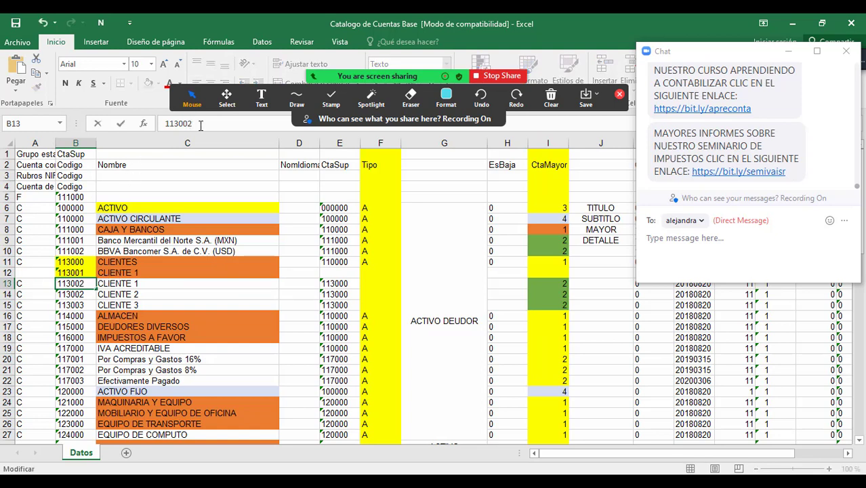
{"action": "key", "text": "Return"}
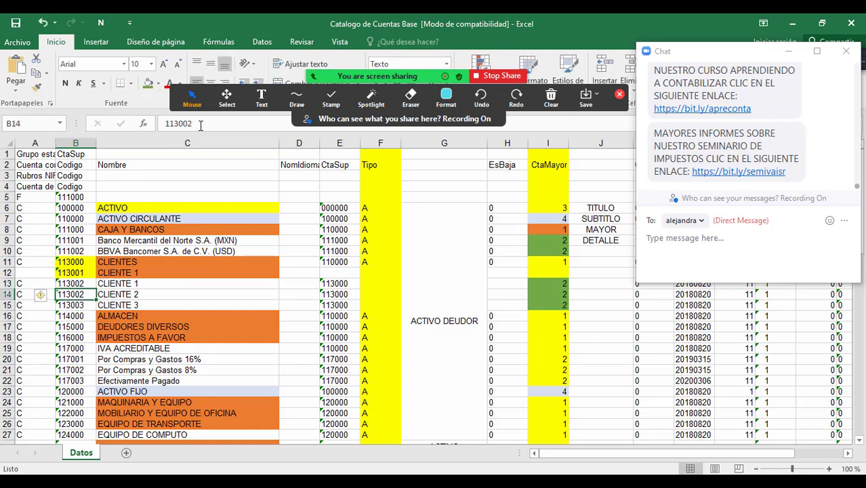
{"action": "left_click", "coordinate": [86, 277]}
{"action": "left_click_drag", "start_coordinate": [88, 279], "coordinate": [102, 306]}
{"action": "left_click", "coordinate": [145, 293]}
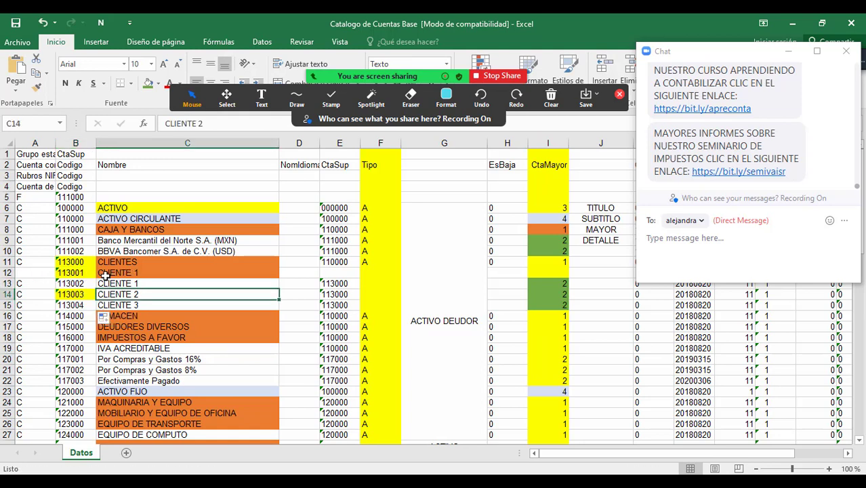
Copy the CtaSup code 113000 from E13 into E12 for the new CLIENTE 1 account
{"action": "left_click_drag", "start_coordinate": [67, 273], "coordinate": [68, 296]}
{"action": "left_click", "coordinate": [116, 273]}
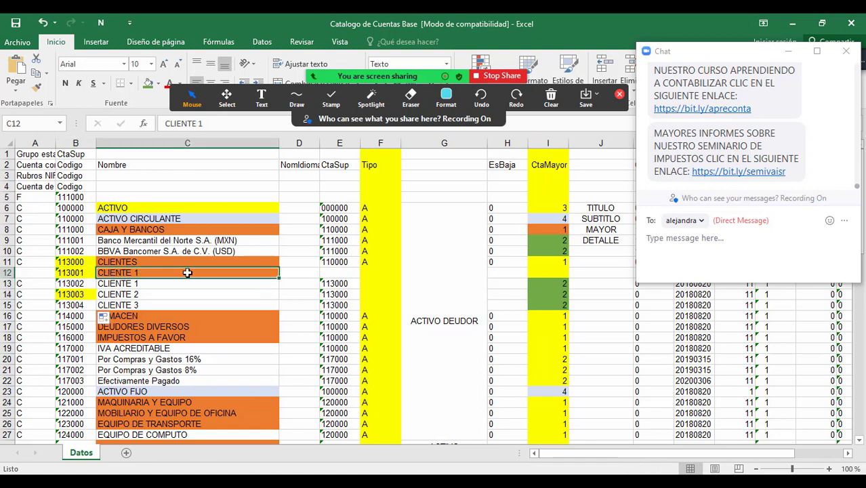
{"action": "left_click", "coordinate": [344, 284]}
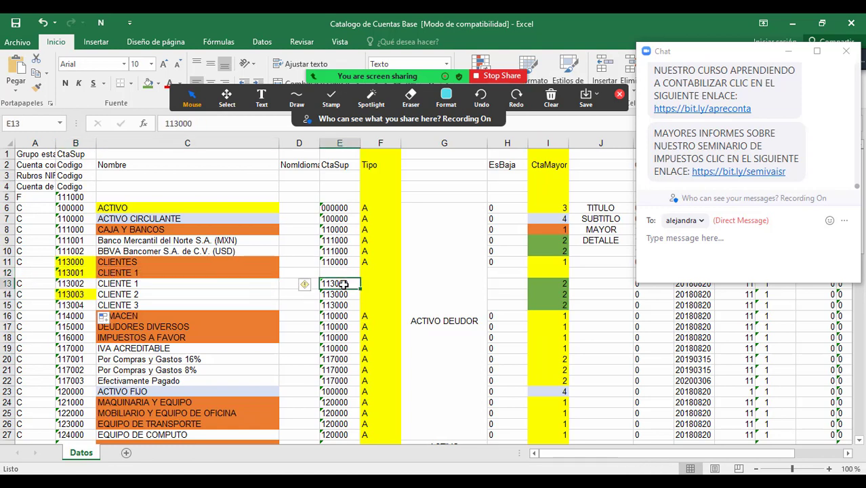
{"action": "left_click", "coordinate": [154, 273]}
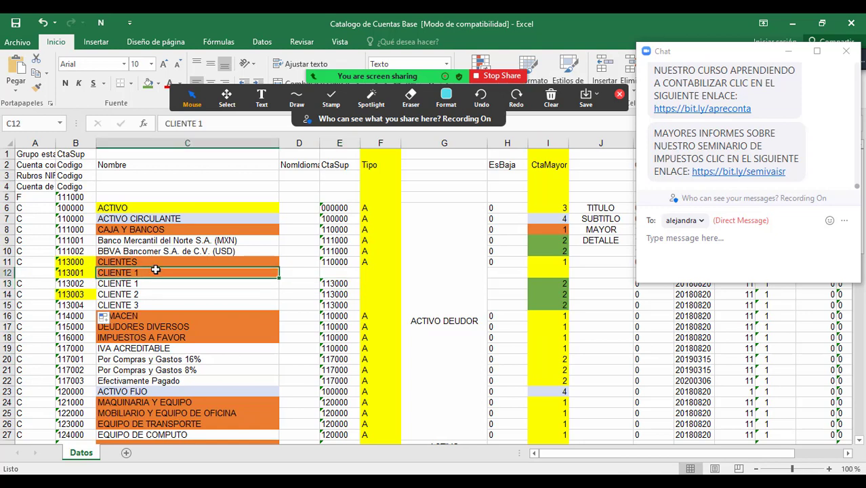
{"action": "left_click", "coordinate": [323, 284]}
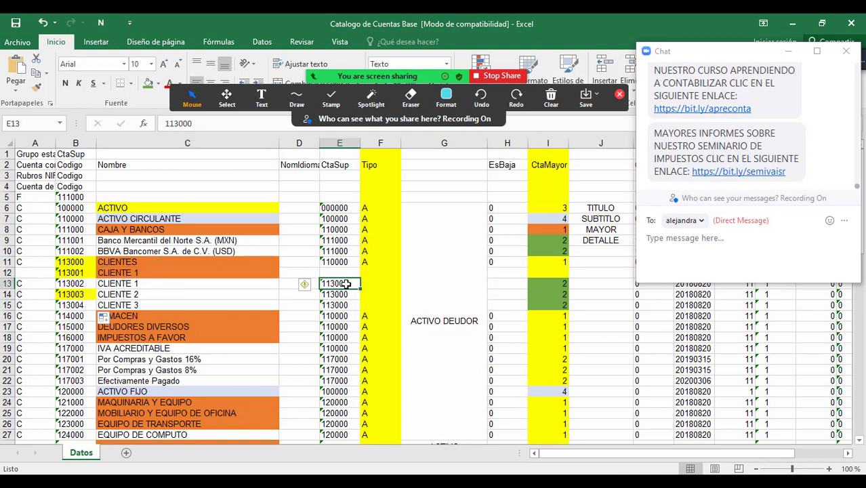
{"action": "key", "text": "ctrl+c"}
{"action": "left_click", "coordinate": [340, 271]}
{"action": "key", "text": "ctrl+v"}
{"action": "key", "text": "ctrl"}
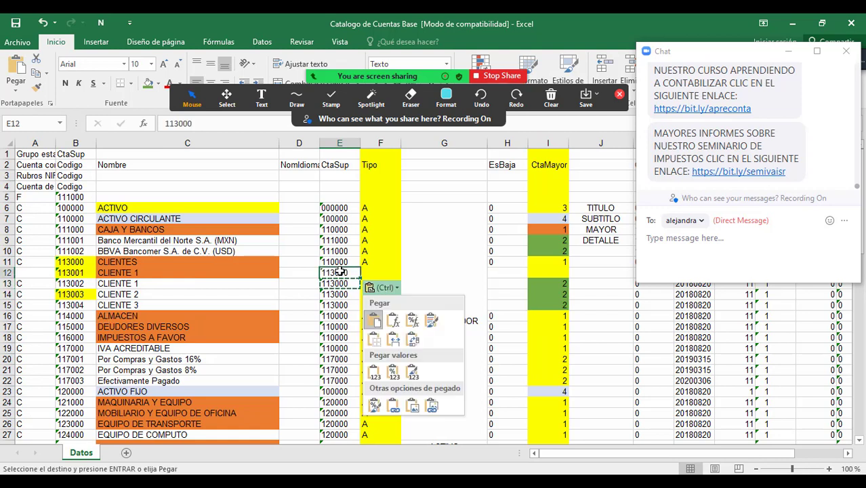
{"action": "key", "text": "Escape"}
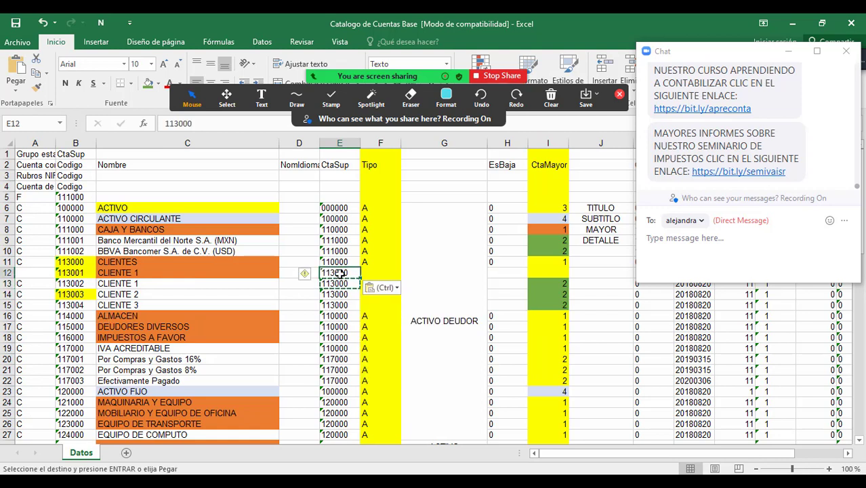
Enter Tipo A in F12 and EsBaja 0 in H12 for the new CLIENTE 1 account
{"action": "left_click", "coordinate": [378, 273]}
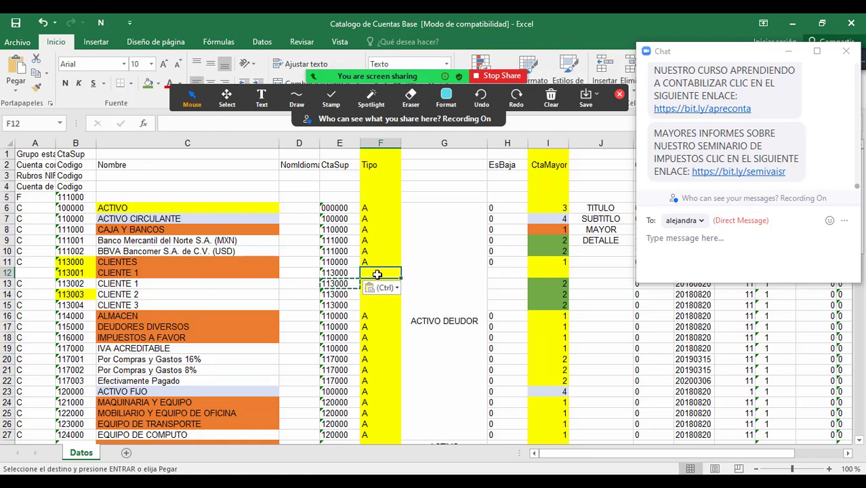
{"action": "type", "text": "A"}
{"action": "key", "text": "Return"}
{"action": "key", "text": "Up"}
{"action": "key", "text": "Right"}
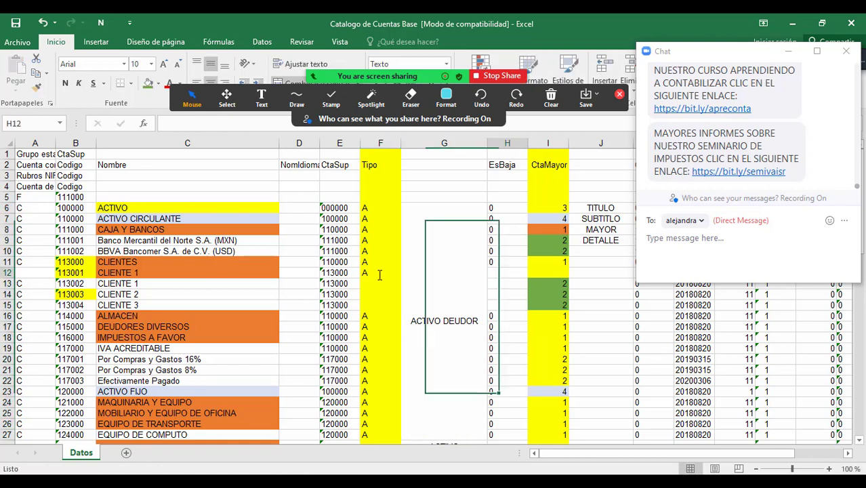
{"action": "key", "text": "Right"}
{"action": "type", "text": "0"}
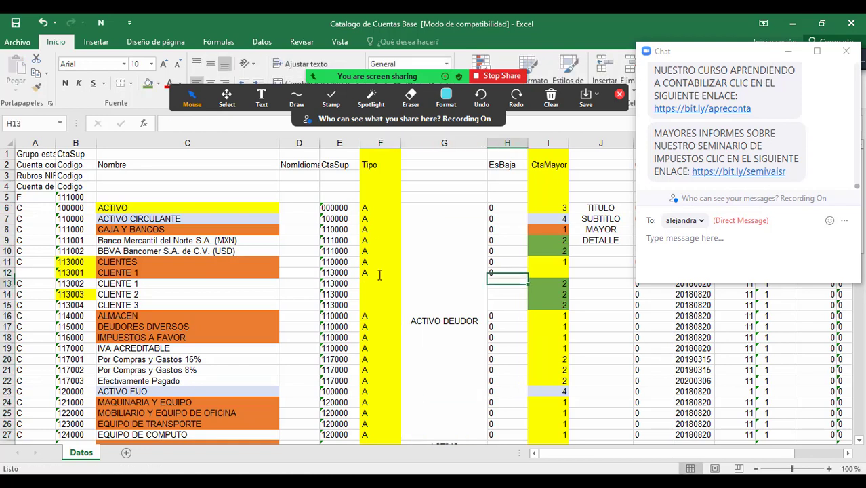
{"action": "key", "text": "Return"}
Enter CtaMayor 2 in I12 for the new CLIENTE 1 account, with the green fill used for the detail level
{"action": "key", "text": "Right"}
{"action": "key", "text": "Up"}
{"action": "key", "text": "Left"}
{"action": "key", "text": "Left"}
{"action": "key", "text": "Left"}
{"action": "key", "text": "Left"}
{"action": "key", "text": "Left"}
{"action": "key", "text": "Left"}
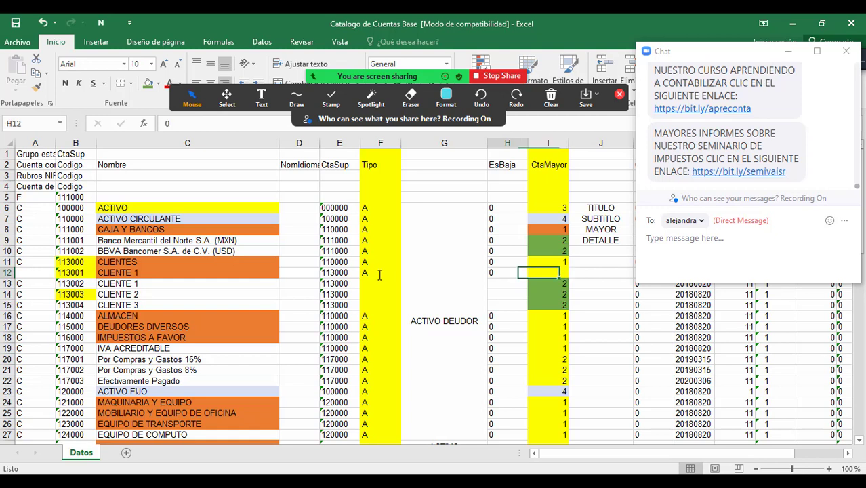
{"action": "key", "text": "Right"}
{"action": "key", "text": "Right"}
{"action": "key", "text": "Right"}
{"action": "key", "text": "Right"}
{"action": "key", "text": "Right"}
{"action": "key", "text": "Right"}
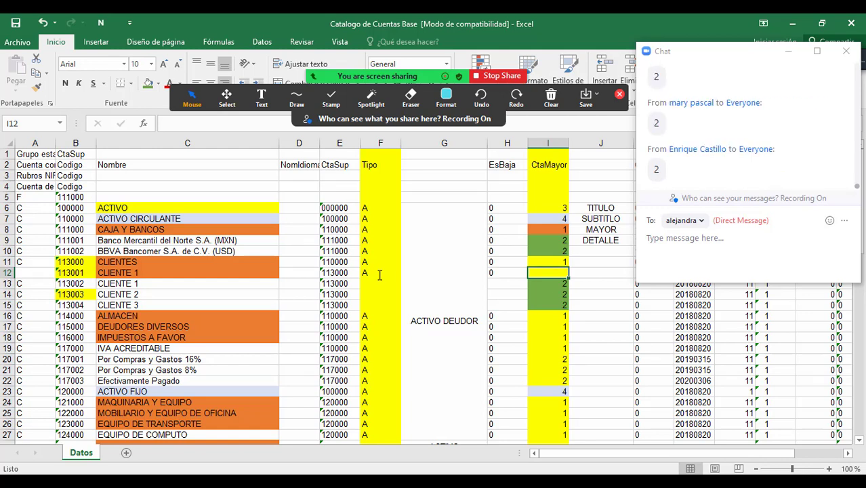
{"action": "key", "text": "Up"}
{"action": "key", "text": "Up"}
{"action": "key", "text": "Up"}
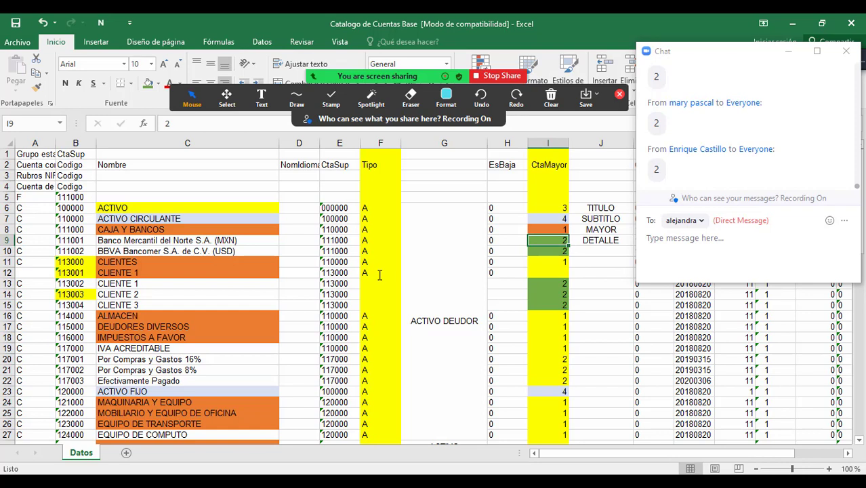
{"action": "key", "text": "Down"}
{"action": "key", "text": "Down"}
{"action": "key", "text": "Down"}
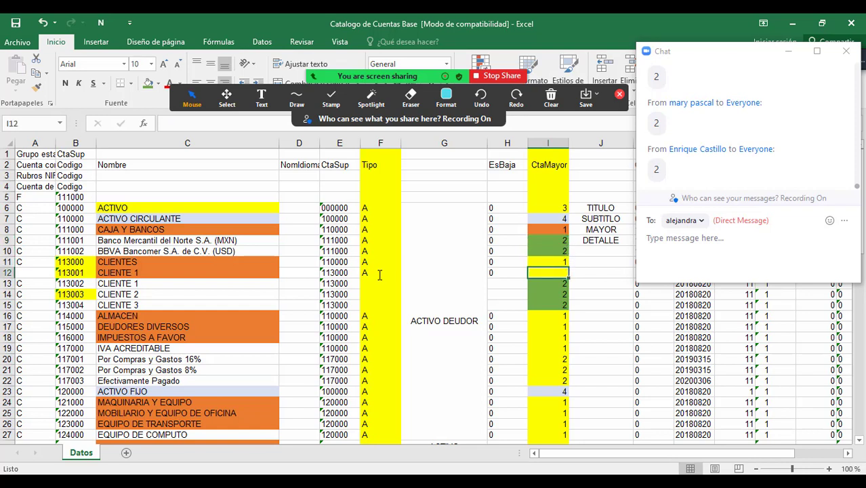
{"action": "type", "text": "2"}
{"action": "key", "text": "ctrl+Return"}
{"action": "left_click", "coordinate": [145, 86]}
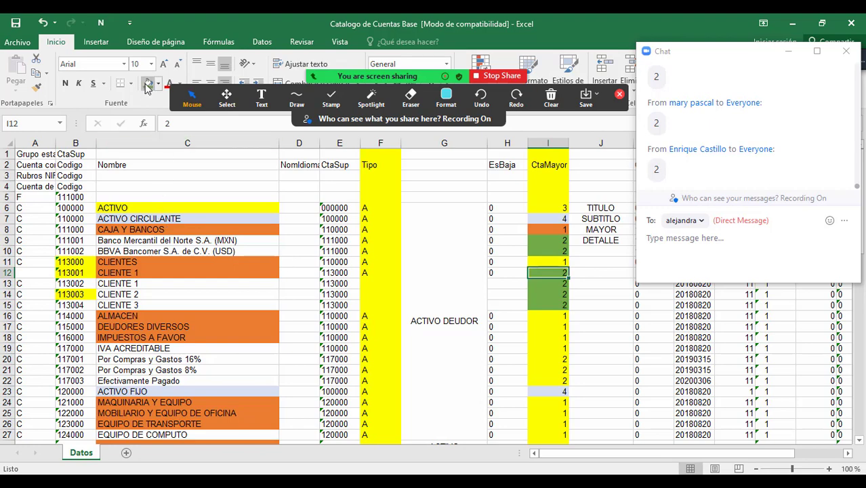
Compare the CLIENTES row with the new CLIENTE 1 row across all columns to identify the fields still missing
{"action": "key", "text": "Right"}
{"action": "key", "text": "Right"}
{"action": "key", "text": "Right"}
{"action": "key", "text": "Right"}
{"action": "key", "text": "Right"}
{"action": "key", "text": "Right"}
{"action": "key", "text": "Right"}
{"action": "key", "text": "Right"}
{"action": "key", "text": "Right"}
{"action": "key", "text": "Right"}
{"action": "key", "text": "Right"}
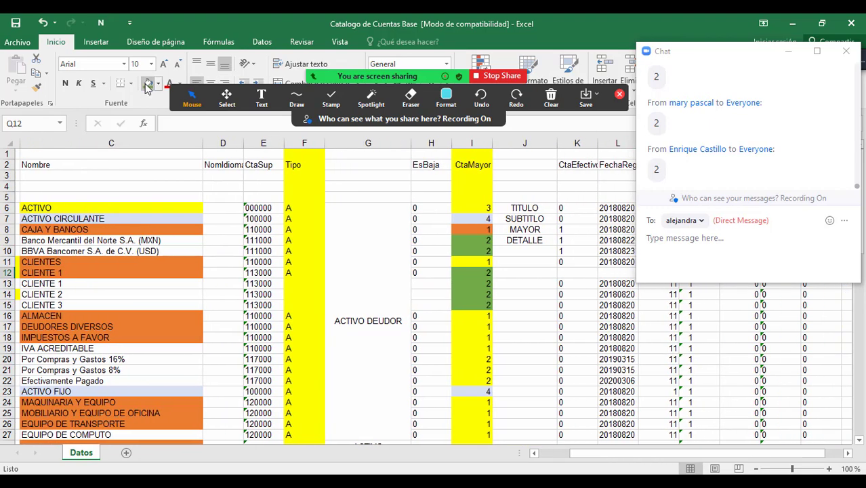
{"action": "key", "text": "Left"}
{"action": "key", "text": "Left"}
{"action": "key", "text": "Left"}
{"action": "key", "text": "Left"}
{"action": "key", "text": "Left"}
{"action": "key", "text": "Left"}
{"action": "key", "text": "Left"}
{"action": "key", "text": "Left"}
{"action": "key", "text": "Left"}
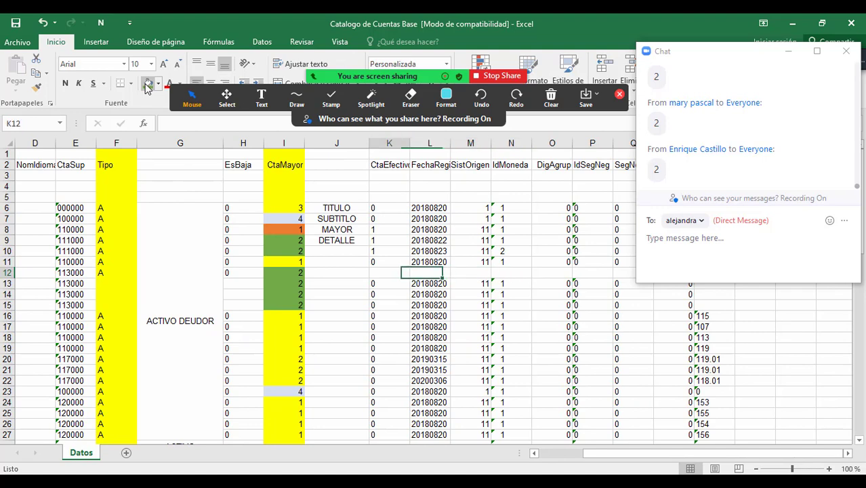
{"action": "key", "text": "Up"}
{"action": "key", "text": "Left"}
{"action": "key", "text": "Left"}
{"action": "key", "text": "Left"}
{"action": "key", "text": "Left"}
{"action": "key", "text": "Left"}
{"action": "key", "text": "Left"}
{"action": "key", "text": "Left"}
{"action": "key", "text": "Left"}
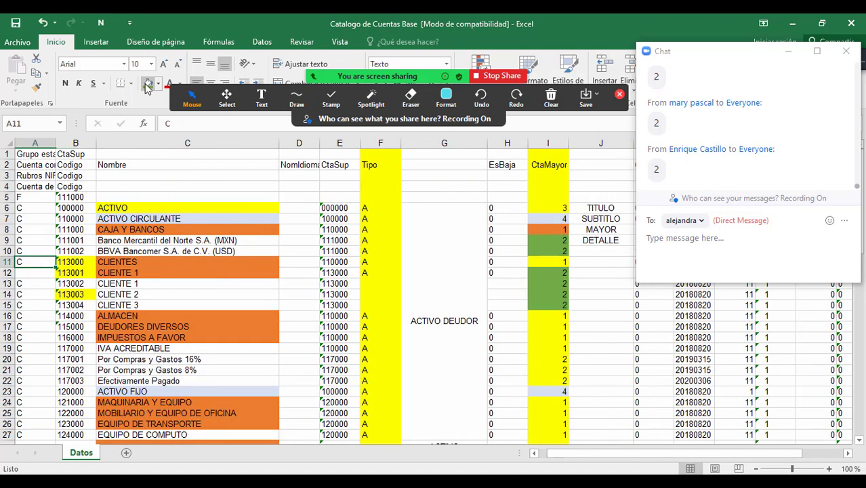
{"action": "key", "text": "Right"}
{"action": "key", "text": "Right"}
{"action": "key", "text": "Right"}
{"action": "key", "text": "Left"}
{"action": "key", "text": "Left"}
{"action": "key", "text": "Left"}
{"action": "key", "text": "Left"}
{"action": "key", "text": "Left"}
{"action": "key", "text": "Right"}
{"action": "key", "text": "Right"}
{"action": "key", "text": "Right"}
{"action": "key", "text": "Right"}
{"action": "key", "text": "Right"}
{"action": "key", "text": "Right"}
{"action": "key", "text": "Right"}
{"action": "key", "text": "Right"}
{"action": "key", "text": "Right"}
{"action": "key", "text": "Right"}
{"action": "key", "text": "Right"}
{"action": "key", "text": "Right"}
{"action": "key", "text": "Right"}
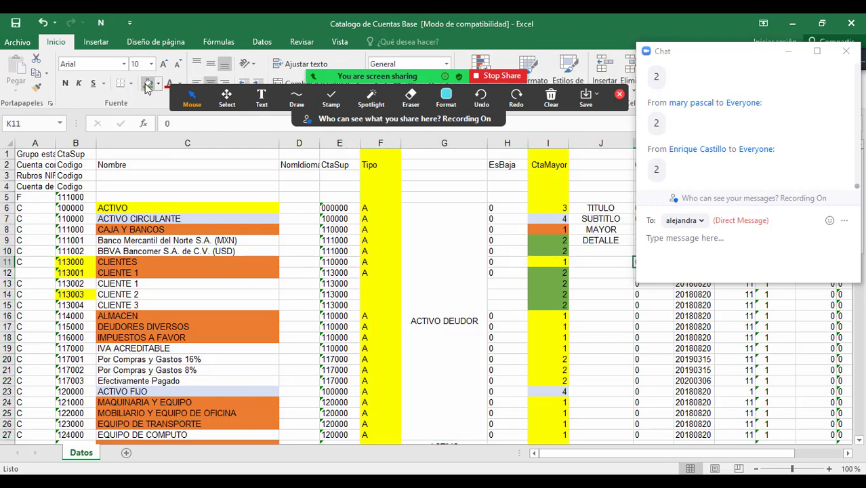
{"action": "key", "text": "Right"}
{"action": "key", "text": "Right"}
{"action": "key", "text": "Right"}
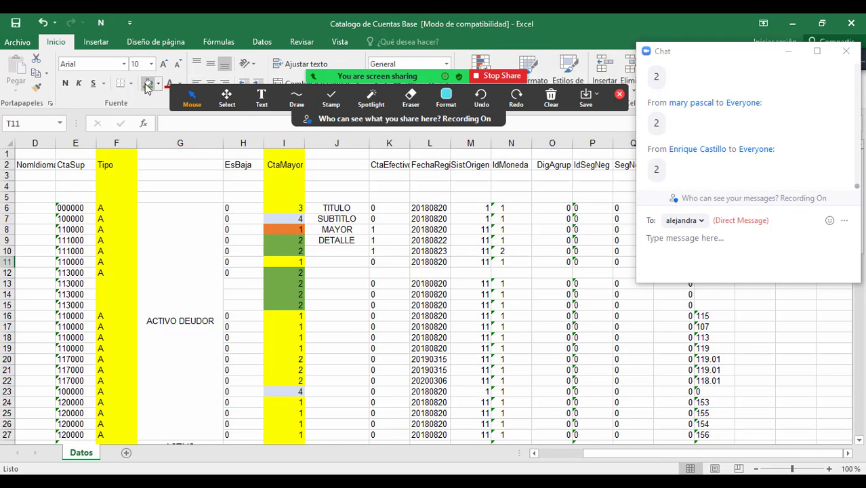
Copy the CtaEfectivo through SegNegMovtos values from K11:Q11 of the CLIENTES row into row 12
{"action": "key", "text": "Left"}
{"action": "key", "text": "Left"}
{"action": "key", "text": "Left"}
{"action": "key", "text": "Left"}
{"action": "key", "text": "Left"}
{"action": "key", "text": "Left"}
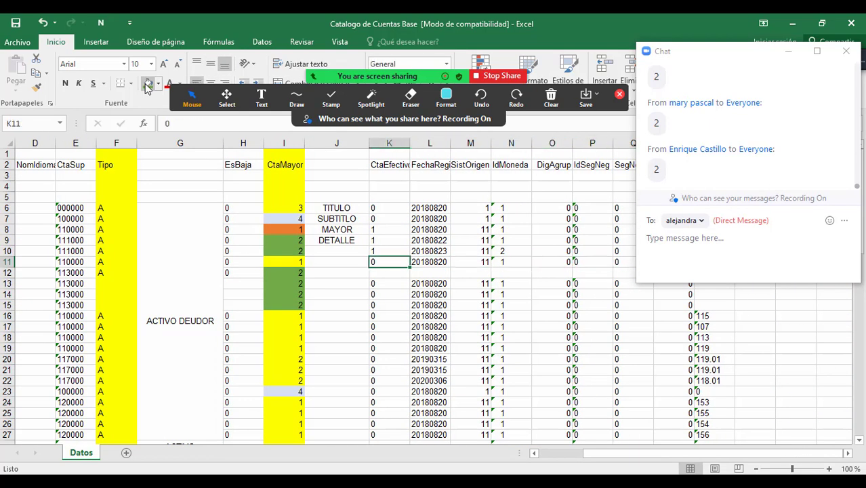
{"action": "key", "text": "shift+Right"}
{"action": "key", "text": "shift+Right"}
{"action": "key", "text": "shift+Right"}
{"action": "key", "text": "shift+Right"}
{"action": "key", "text": "shift+Right"}
{"action": "key", "text": "shift+Right"}
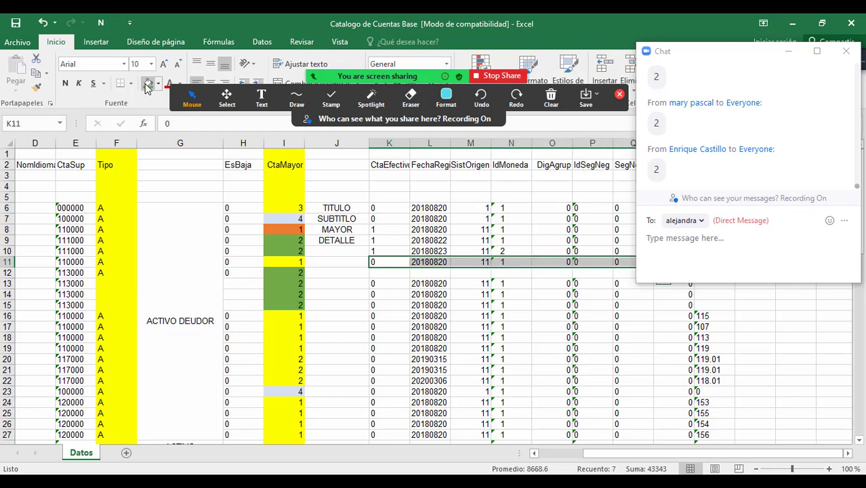
{"action": "key", "text": "ctrl+c"}
{"action": "key", "text": "Down"}
{"action": "key", "text": "ctrl+v"}
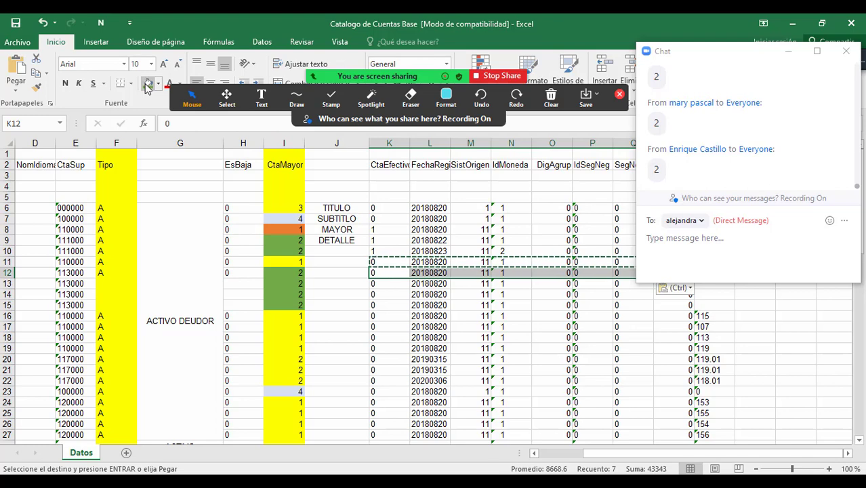
Enter 0 in the Consume column at R12 for the new CLIENTE 1 account
{"action": "key", "text": "Right"}
{"action": "key", "text": "Right"}
{"action": "key", "text": "Right"}
{"action": "key", "text": "Right"}
{"action": "key", "text": "Right"}
{"action": "key", "text": "Right"}
{"action": "key", "text": "Right"}
{"action": "key", "text": "Right"}
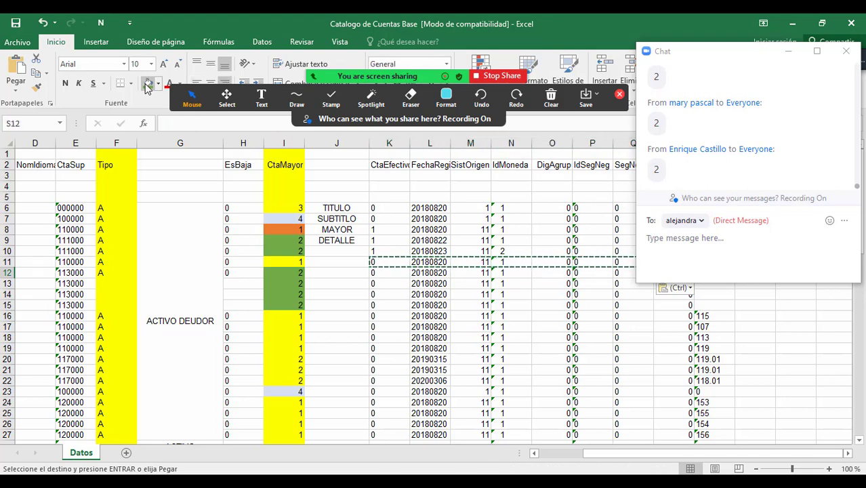
{"action": "key", "text": "Right"}
{"action": "key", "text": "Right"}
{"action": "key", "text": "Right"}
{"action": "key", "text": "Right"}
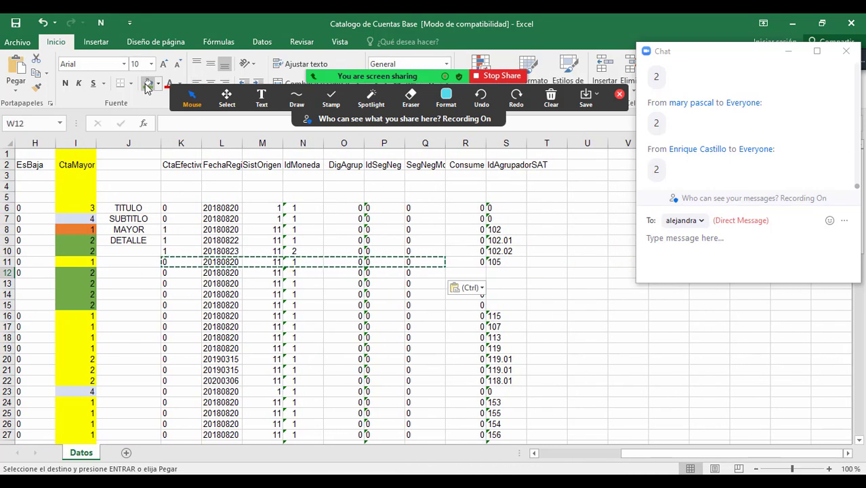
{"action": "key", "text": "Left"}
{"action": "key", "text": "Left"}
{"action": "key", "text": "Left"}
{"action": "key", "text": "Left"}
{"action": "key", "text": "Left"}
{"action": "type", "text": "0"}
{"action": "key", "text": "Return"}
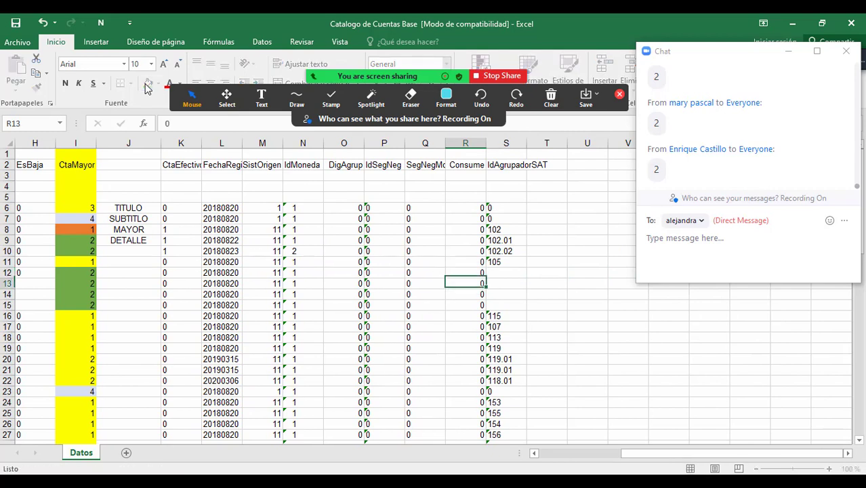
Examine the IdAgrupadorSAT column for the CLIENTES row and compare rows 12 and 13 from account name to SAT grouping code
{"action": "key", "text": "Left"}
{"action": "key", "text": "Right"}
{"action": "key", "text": "Right"}
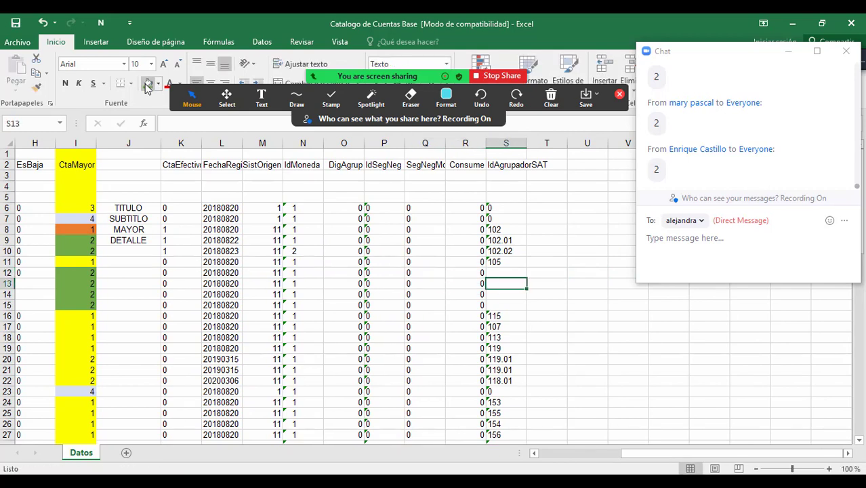
{"action": "key", "text": "Up"}
{"action": "key", "text": "Up"}
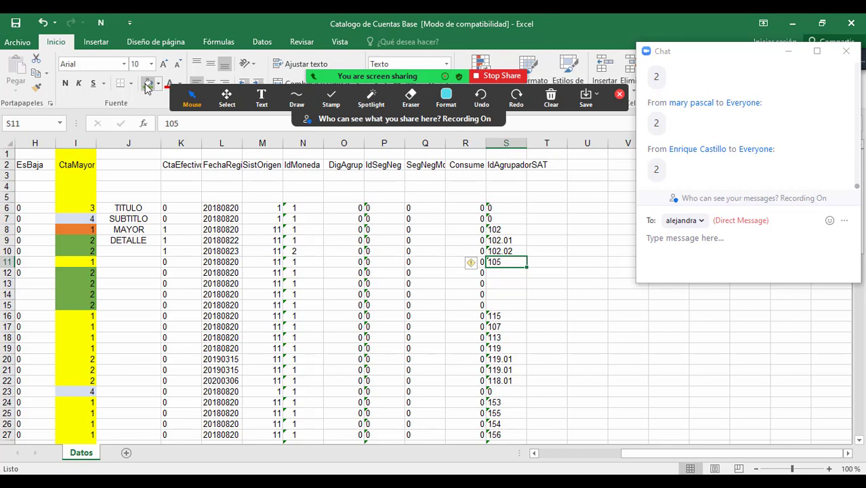
{"action": "key", "text": "Down"}
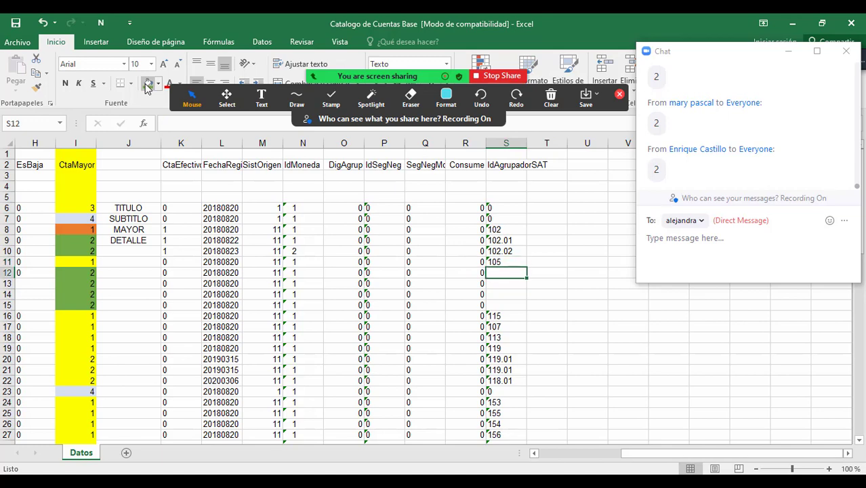
{"action": "key", "text": "Left"}
{"action": "key", "text": "Home"}
{"action": "key", "text": "Right"}
{"action": "key", "text": "Right"}
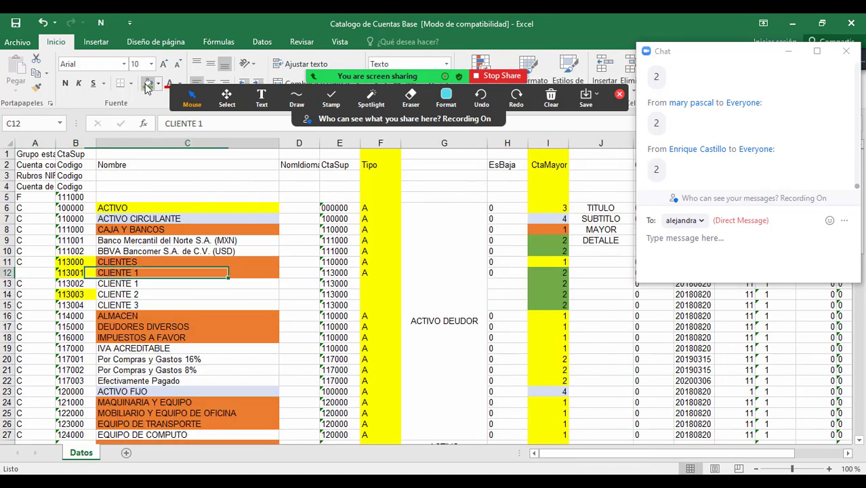
{"action": "key", "text": "Down"}
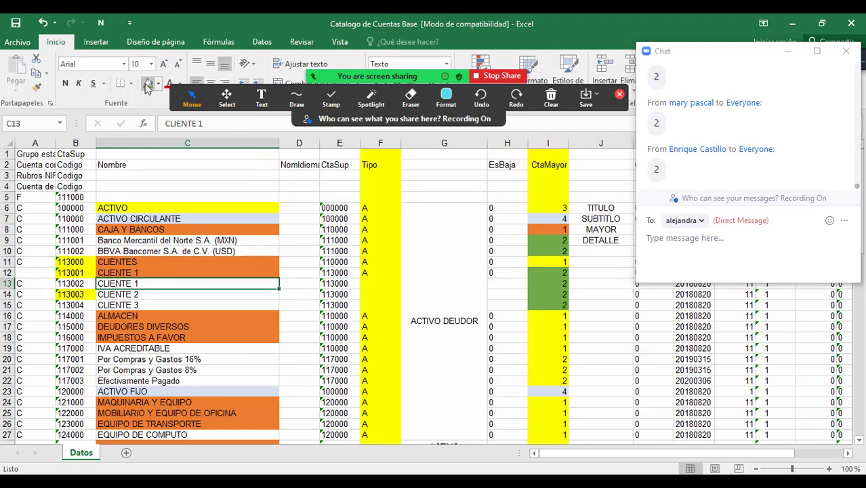
{"action": "key", "text": "Right"}
{"action": "key", "text": "Right"}
{"action": "key", "text": "Right"}
{"action": "key", "text": "Right"}
{"action": "key", "text": "Right"}
{"action": "key", "text": "Right"}
{"action": "key", "text": "Right"}
{"action": "key", "text": "Right"}
{"action": "key", "text": "Right"}
{"action": "key", "text": "Right"}
{"action": "key", "text": "Right"}
{"action": "key", "text": "Right"}
{"action": "key", "text": "Right"}
{"action": "key", "text": "Right"}
{"action": "key", "text": "Right"}
{"action": "key", "text": "Right"}
{"action": "key", "text": "Right"}
{"action": "key", "text": "Right"}
{"action": "key", "text": "Right"}
{"action": "key", "text": "Right"}
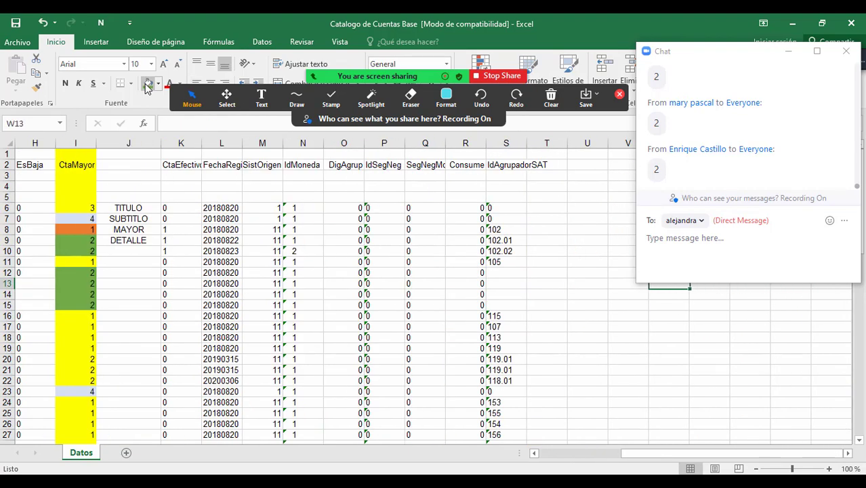
{"action": "key", "text": "Left"}
{"action": "key", "text": "Left"}
{"action": "key", "text": "Left"}
{"action": "key", "text": "Left"}
{"action": "key", "text": "Up"}
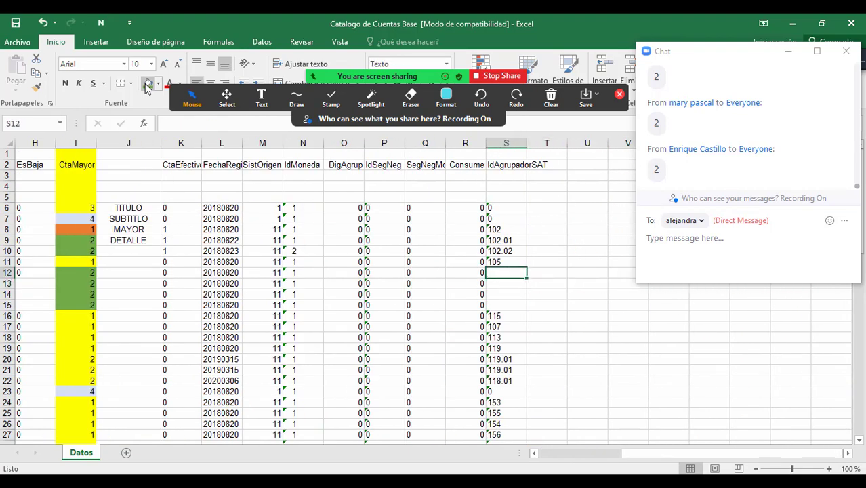
Examine the two bank detail accounts in rows 9 and 10, matching their SAT grouping codes to their account names
{"action": "key", "text": "Up"}
{"action": "key", "text": "Up"}
{"action": "key", "text": "Up"}
{"action": "key", "text": "Left"}
{"action": "key", "text": "Left"}
{"action": "key", "text": "Left"}
{"action": "key", "text": "Left"}
{"action": "key", "text": "Left"}
{"action": "key", "text": "Left"}
{"action": "key", "text": "Left"}
{"action": "key", "text": "Left"}
{"action": "key", "text": "Left"}
{"action": "key", "text": "Left"}
{"action": "key", "text": "Left"}
{"action": "key", "text": "Left"}
{"action": "key", "text": "Left"}
{"action": "key", "text": "Left"}
{"action": "key", "text": "Left"}
{"action": "key", "text": "Left"}
{"action": "key", "text": "Left"}
{"action": "key", "text": "Left"}
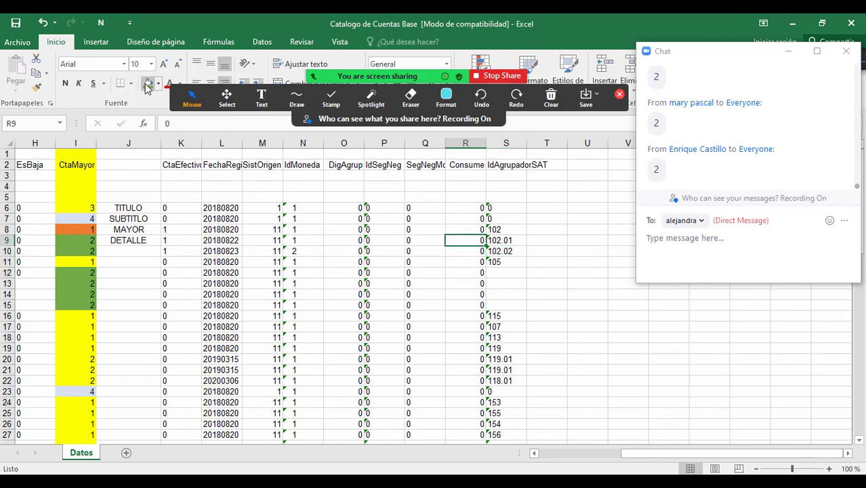
{"action": "key", "text": "Right"}
{"action": "key", "text": "Right"}
{"action": "key", "text": "Down"}
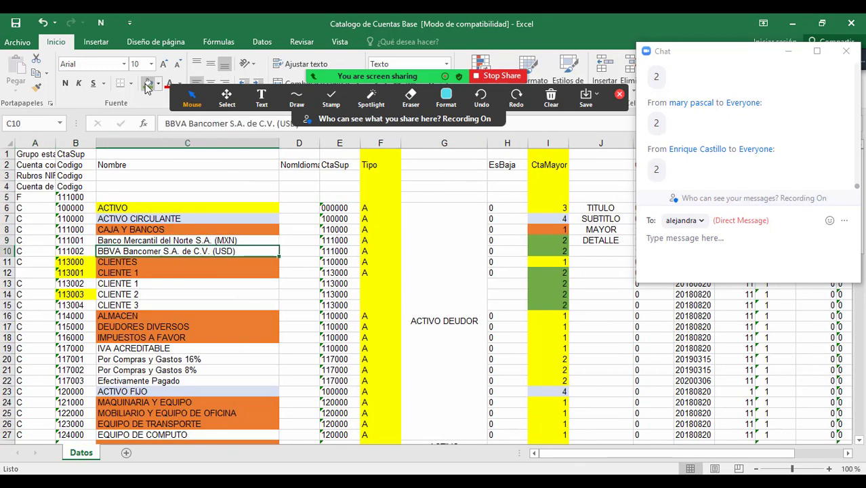
Review the client detail account in row 13 across all columns through IdAgrupadorSAT
{"action": "key", "text": "Down"}
{"action": "key", "text": "Down"}
{"action": "key", "text": "Down"}
{"action": "key", "text": "Right"}
{"action": "key", "text": "Right"}
{"action": "key", "text": "Right"}
{"action": "key", "text": "Right"}
{"action": "key", "text": "Right"}
{"action": "key", "text": "Right"}
{"action": "key", "text": "Right"}
{"action": "key", "text": "Right"}
{"action": "key", "text": "Right"}
{"action": "key", "text": "Right"}
{"action": "key", "text": "Right"}
{"action": "key", "text": "Right"}
{"action": "key", "text": "Right"}
{"action": "key", "text": "Right"}
{"action": "key", "text": "Right"}
{"action": "key", "text": "Right"}
{"action": "key", "text": "Right"}
{"action": "key", "text": "Right"}
{"action": "key", "text": "Right"}
{"action": "key", "text": "Right"}
{"action": "key", "text": "Right"}
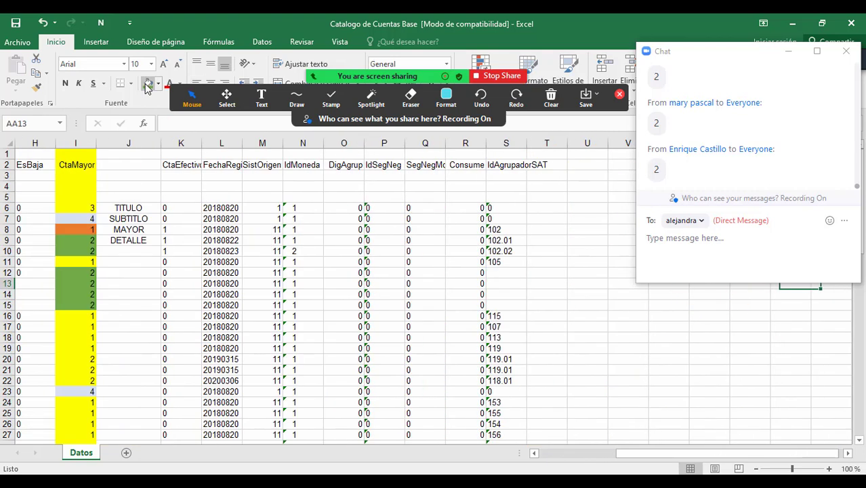
{"action": "key", "text": "Left"}
{"action": "key", "text": "Left"}
{"action": "key", "text": "Left"}
{"action": "key", "text": "Left"}
{"action": "key", "text": "Left"}
{"action": "key", "text": "Left"}
{"action": "key", "text": "Left"}
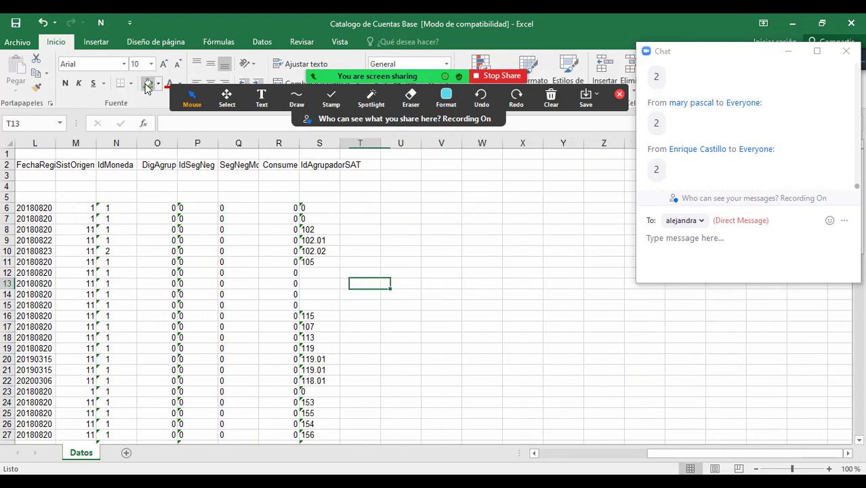
Examine the CLIENTES row from its first column through IdAgrupadorSAT to relate the account to its SAT grouping code
{"action": "key", "text": "Up"}
{"action": "key", "text": "Up"}
{"action": "key", "text": "Left"}
{"action": "key", "text": "Left"}
{"action": "key", "text": "Left"}
{"action": "key", "text": "Left"}
{"action": "key", "text": "Left"}
{"action": "key", "text": "Left"}
{"action": "key", "text": "Left"}
{"action": "key", "text": "Left"}
{"action": "key", "text": "Left"}
{"action": "key", "text": "Left"}
{"action": "key", "text": "Left"}
{"action": "key", "text": "Left"}
{"action": "key", "text": "Left"}
{"action": "key", "text": "Left"}
{"action": "key", "text": "Left"}
{"action": "key", "text": "Left"}
{"action": "key", "text": "Left"}
{"action": "key", "text": "Left"}
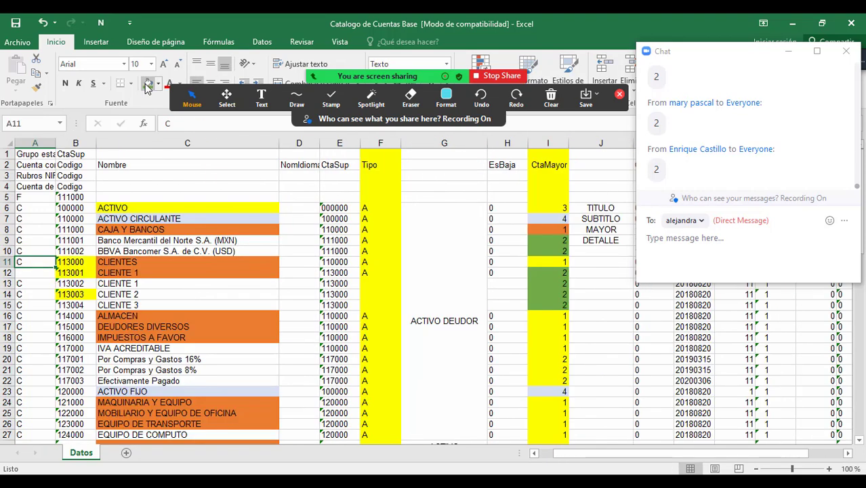
{"action": "key", "text": "Right"}
{"action": "key", "text": "Right"}
{"action": "key", "text": "Right"}
{"action": "key", "text": "Right"}
{"action": "key", "text": "Right"}
{"action": "key", "text": "Right"}
{"action": "key", "text": "Right"}
{"action": "key", "text": "Right"}
{"action": "key", "text": "Left"}
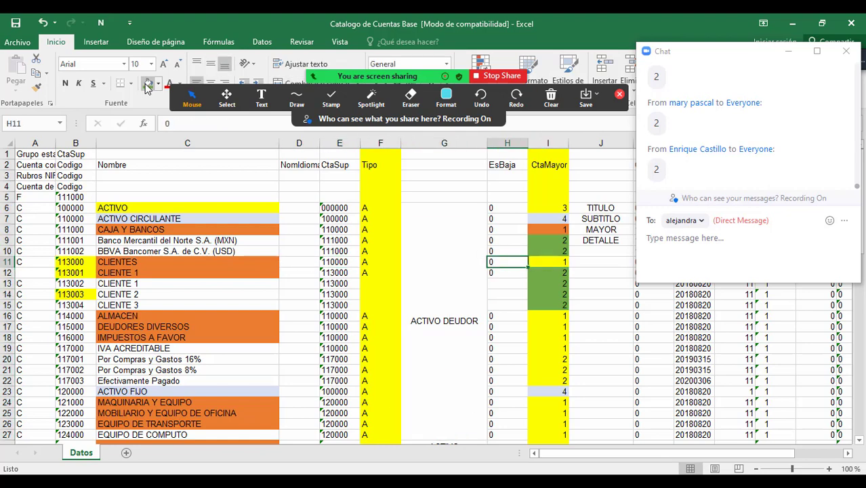
{"action": "key", "text": "Left"}
{"action": "key", "text": "Left"}
{"action": "key", "text": "Left"}
{"action": "key", "text": "Left"}
{"action": "key", "text": "Left"}
{"action": "key", "text": "Left"}
{"action": "key", "text": "Right"}
{"action": "key", "text": "Right"}
{"action": "key", "text": "Right"}
{"action": "key", "text": "Right"}
{"action": "key", "text": "Right"}
{"action": "key", "text": "Right"}
{"action": "key", "text": "Right"}
{"action": "key", "text": "Right"}
{"action": "key", "text": "Right"}
{"action": "key", "text": "Right"}
{"action": "key", "text": "Right"}
{"action": "key", "text": "Right"}
{"action": "key", "text": "Right"}
{"action": "key", "text": "Right"}
{"action": "key", "text": "Right"}
{"action": "key", "text": "Right"}
{"action": "key", "text": "Right"}
{"action": "key", "text": "Right"}
{"action": "key", "text": "Right"}
{"action": "key", "text": "Right"}
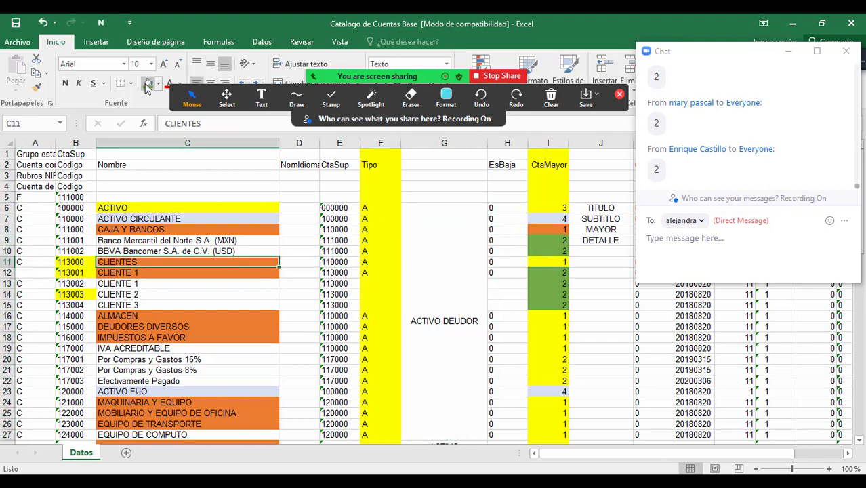
Enter SAT grouping code 105.01 in S12 for the new CLIENTE 1 account and label it CLIENTE NACIONAL in T12
{"action": "key", "text": "Left"}
{"action": "key", "text": "Left"}
{"action": "key", "text": "Left"}
{"action": "key", "text": "Left"}
{"action": "key", "text": "Left"}
{"action": "key", "text": "Left"}
{"action": "key", "text": "Left"}
{"action": "key", "text": "Left"}
{"action": "key", "text": "Left"}
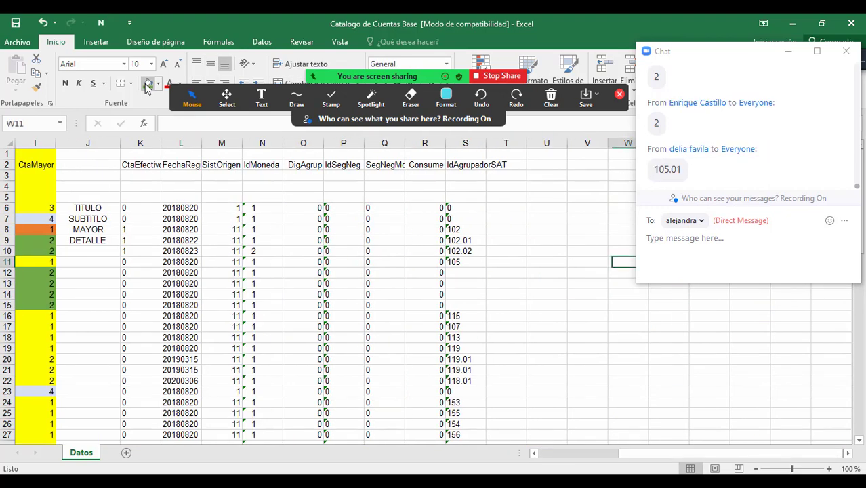
{"action": "key", "text": "Down"}
{"action": "type", "text": "10"}
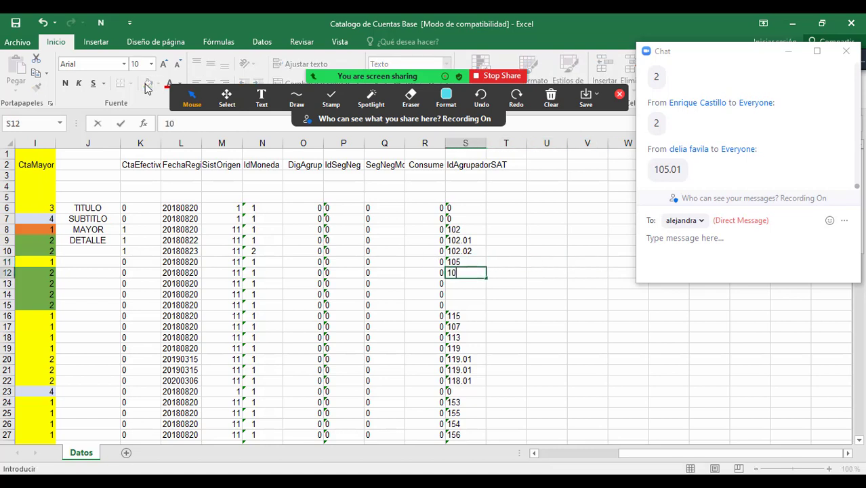
{"action": "type", "text": "5.01"}
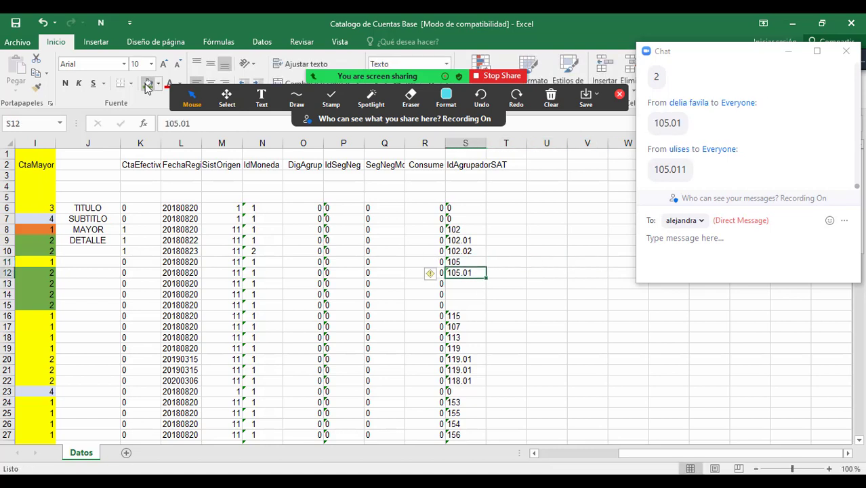
{"action": "key", "text": "Right"}
{"action": "type", "text": "CLI"}
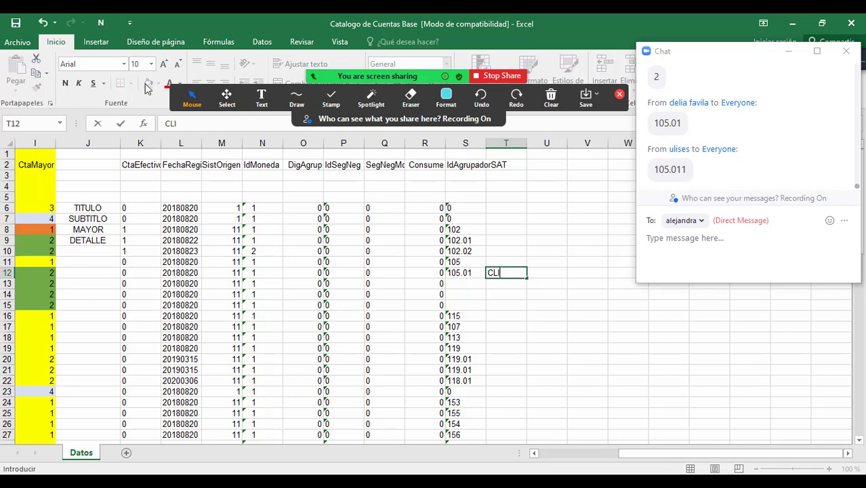
{"action": "type", "text": "ENTE NACIONAL"}
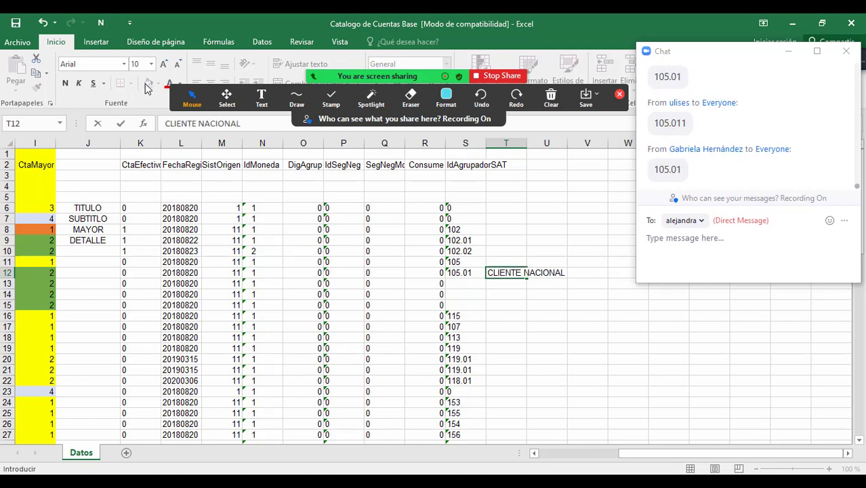
{"action": "key", "text": "Return"}
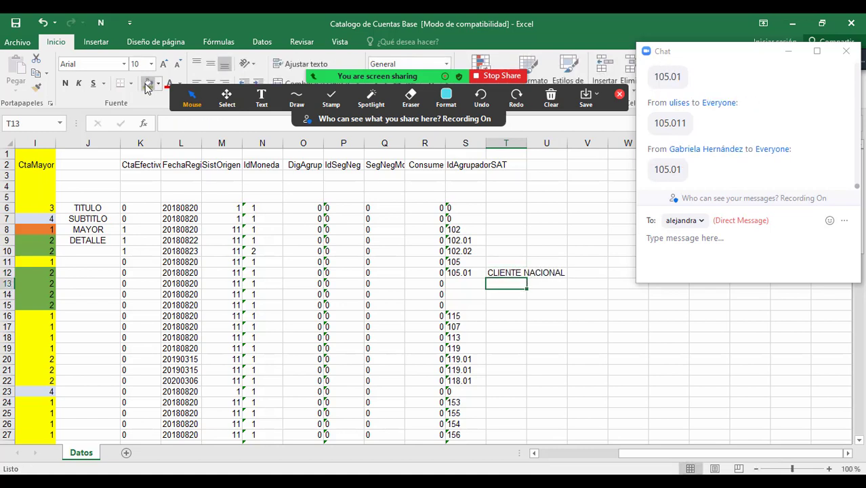
Enter SAT grouping code 105.02 in S13 and label it CLIENTE EXTRANJERO in T13
{"action": "key", "text": "Left"}
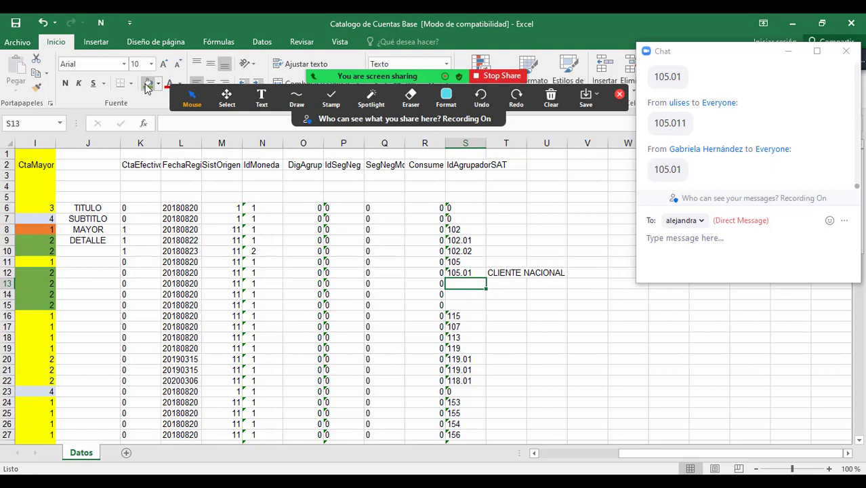
{"action": "type", "text": "105.02"}
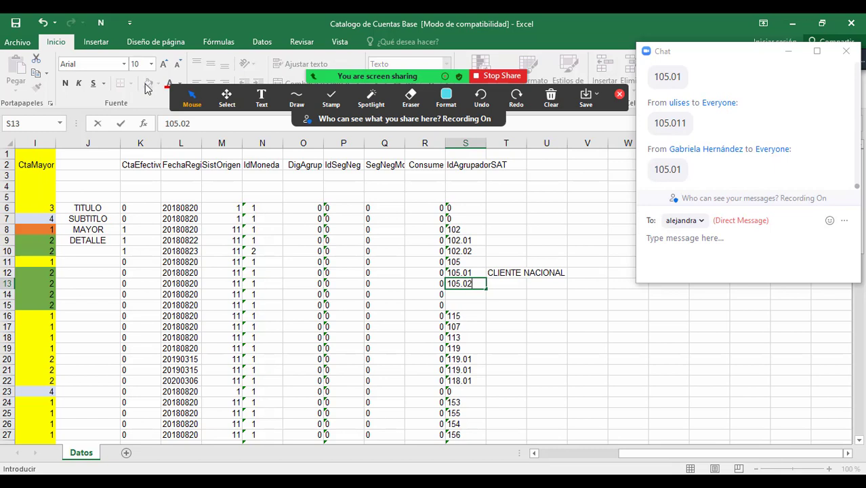
{"action": "key", "text": "Return"}
{"action": "key", "text": "Up"}
{"action": "key", "text": "Right"}
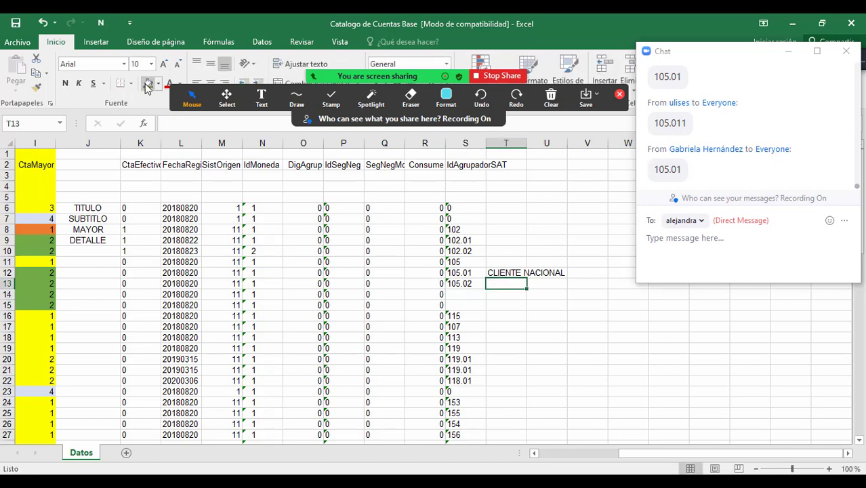
{"action": "type", "text": "CLIENTE EXTRANJERO"}
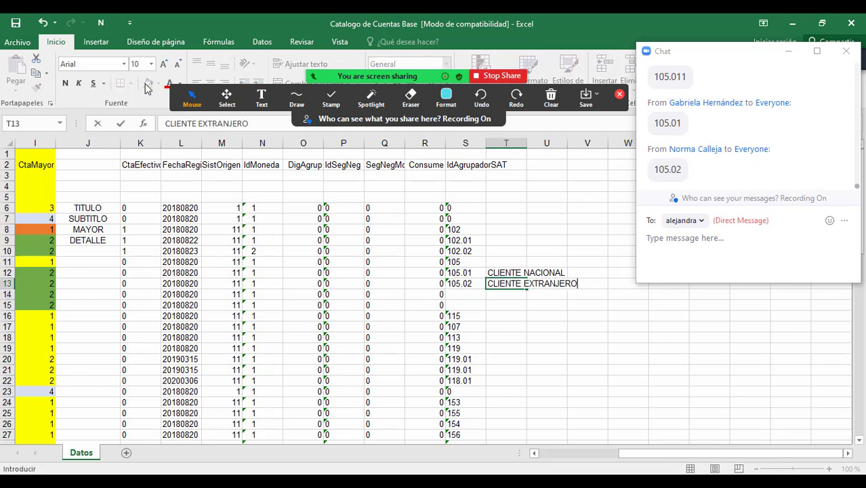
{"action": "key", "text": "Return"}
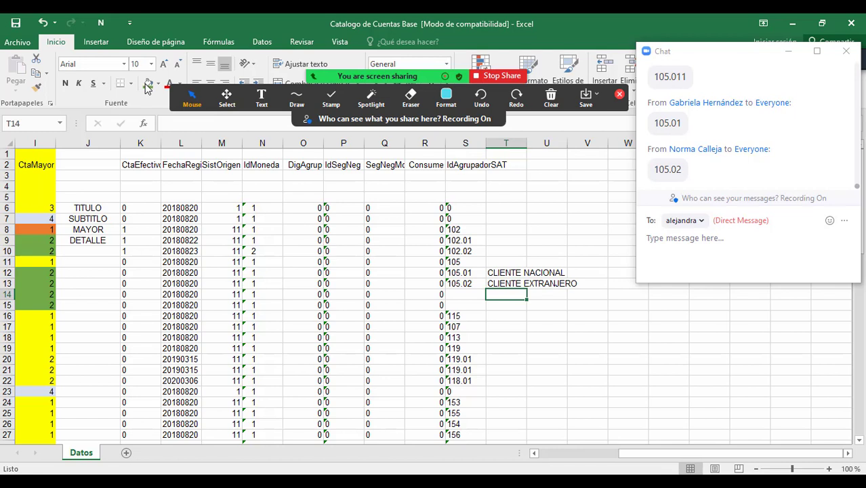
Review the IdAgrupadorSAT codes from row 13 up to row 8 and trace the CAJA Y BANCOS row back to its first column
{"action": "key", "text": "Up"}
{"action": "key", "text": "Left"}
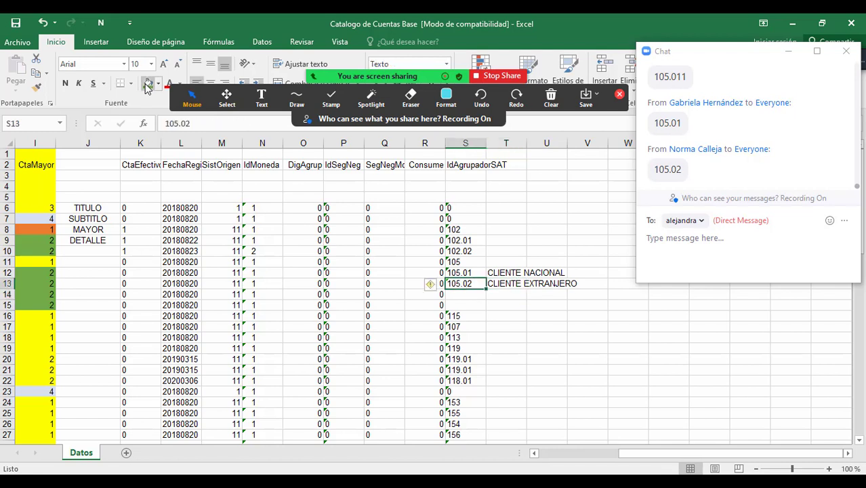
{"action": "key", "text": "Up"}
{"action": "key", "text": "Up"}
{"action": "key", "text": "Up"}
{"action": "key", "text": "Up"}
{"action": "key", "text": "Up"}
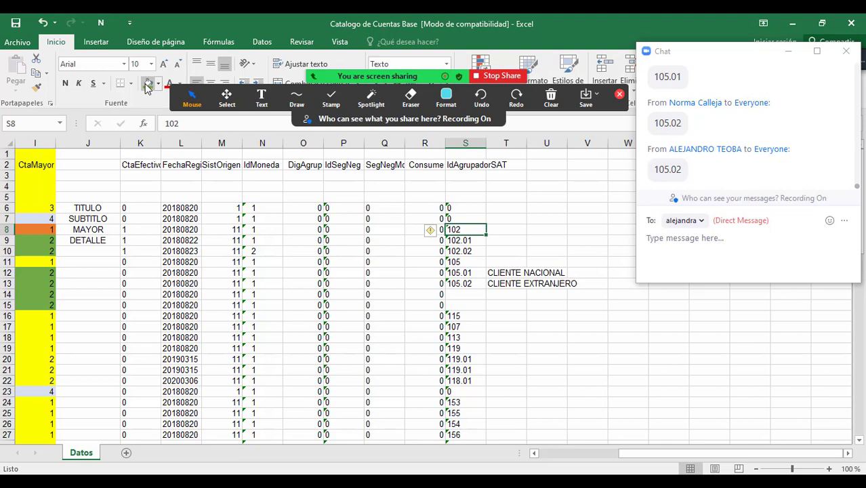
{"action": "key", "text": "Left"}
{"action": "key", "text": "Left"}
{"action": "key", "text": "Left"}
{"action": "key", "text": "Left"}
{"action": "key", "text": "Left"}
{"action": "key", "text": "Left"}
{"action": "key", "text": "Left"}
{"action": "key", "text": "Left"}
{"action": "key", "text": "Left"}
{"action": "key", "text": "Left"}
{"action": "key", "text": "Left"}
{"action": "key", "text": "Left"}
{"action": "key", "text": "Left"}
{"action": "key", "text": "Left"}
{"action": "key", "text": "Left"}
{"action": "key", "text": "Left"}
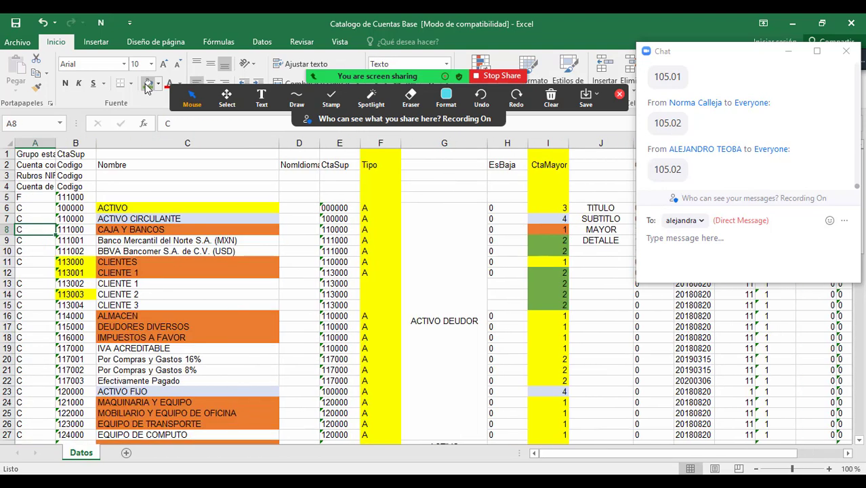
Examine the whole chart of accounts from the header rows down past the final CAPITAL accounts and back to the first row
{"action": "key", "text": "Up"}
{"action": "key", "text": "Left"}
{"action": "key", "text": "Left"}
{"action": "key", "text": "Up"}
{"action": "key", "text": "Up"}
{"action": "key", "text": "Up"}
{"action": "key", "text": "Up"}
{"action": "key", "text": "Up"}
{"action": "key", "text": "Up"}
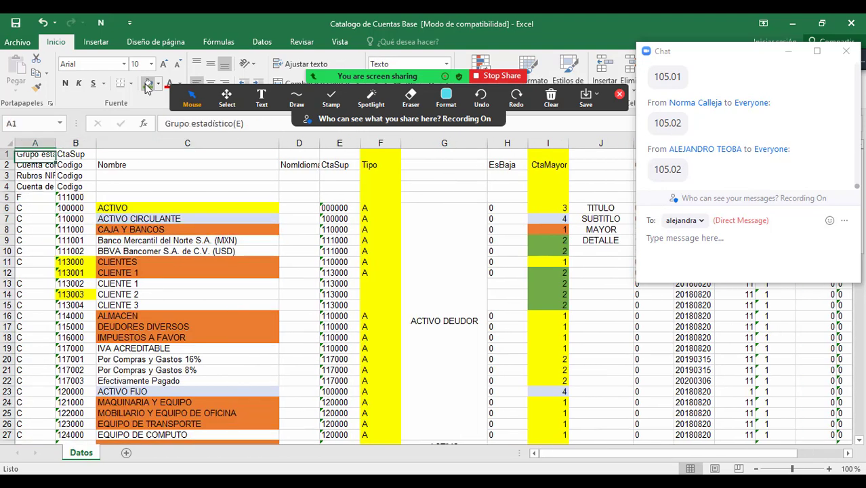
{"action": "key", "text": "Down"}
{"action": "key", "text": "Down"}
{"action": "key", "text": "Down"}
{"action": "key", "text": "Down"}
{"action": "key", "text": "Down"}
{"action": "key", "text": "Down"}
{"action": "key", "text": "Down"}
{"action": "key", "text": "Down"}
{"action": "key", "text": "Down"}
{"action": "key", "text": "Down"}
{"action": "key", "text": "Down"}
{"action": "key", "text": "Down"}
{"action": "key", "text": "Down"}
{"action": "key", "text": "Down"}
{"action": "key", "text": "Down"}
{"action": "key", "text": "Down"}
{"action": "key", "text": "Down"}
{"action": "key", "text": "Down"}
{"action": "key", "text": "Down"}
{"action": "key", "text": "Down"}
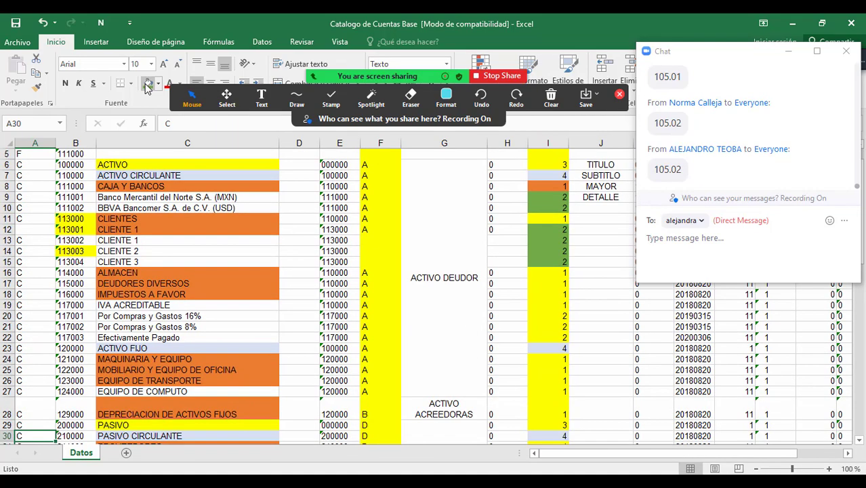
{"action": "key", "text": "Down"}
{"action": "key", "text": "Down"}
{"action": "key", "text": "Down"}
{"action": "key", "text": "Down"}
{"action": "key", "text": "Down"}
{"action": "key", "text": "Down"}
{"action": "key", "text": "Down"}
{"action": "key", "text": "Down"}
{"action": "key", "text": "Down"}
{"action": "key", "text": "Down"}
{"action": "key", "text": "Down"}
{"action": "key", "text": "Down"}
{"action": "key", "text": "Down"}
{"action": "key", "text": "Down"}
{"action": "key", "text": "Down"}
{"action": "key", "text": "Down"}
{"action": "key", "text": "Down"}
{"action": "key", "text": "Down"}
{"action": "key", "text": "Down"}
{"action": "key", "text": "Down"}
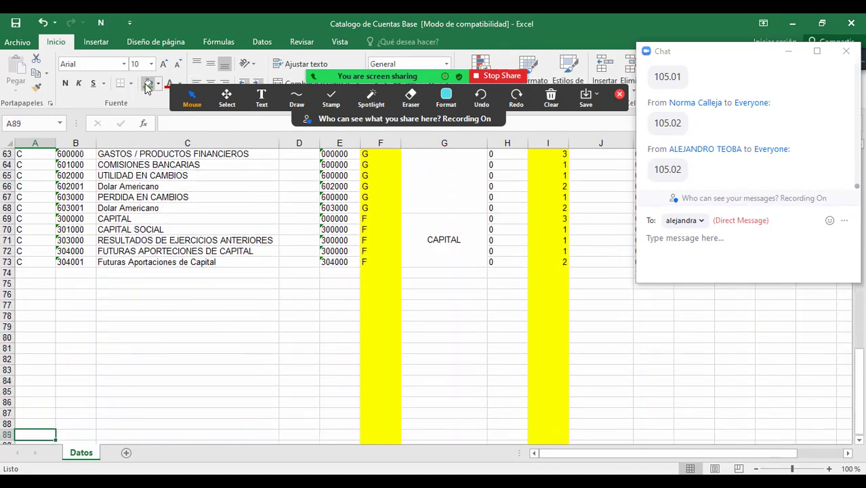
{"action": "key", "text": "Up"}
{"action": "key", "text": "Up"}
{"action": "key", "text": "Up"}
{"action": "key", "text": "Up"}
{"action": "key", "text": "Up"}
{"action": "key", "text": "Up"}
{"action": "key", "text": "Up"}
{"action": "key", "text": "Up"}
{"action": "key", "text": "Up"}
{"action": "key", "text": "Up"}
{"action": "key", "text": "Up"}
{"action": "key", "text": "Up"}
{"action": "key", "text": "Up"}
{"action": "key", "text": "Up"}
{"action": "key", "text": "Up"}
{"action": "key", "text": "Up"}
{"action": "key", "text": "Up"}
{"action": "key", "text": "Up"}
{"action": "key", "text": "Up"}
{"action": "key", "text": "Up"}
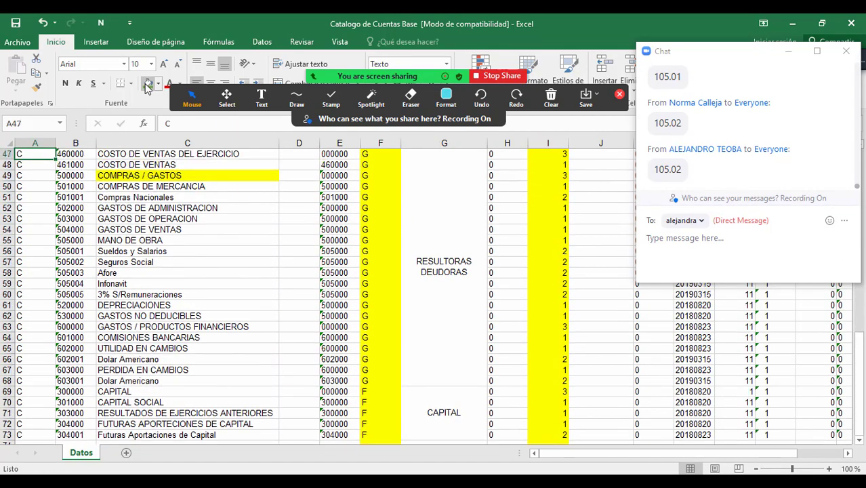
{"action": "key", "text": "Up"}
{"action": "key", "text": "Up"}
{"action": "key", "text": "Up"}
{"action": "key", "text": "Up"}
{"action": "key", "text": "Up"}
{"action": "key", "text": "Up"}
{"action": "key", "text": "Up"}
{"action": "key", "text": "Up"}
{"action": "key", "text": "Up"}
{"action": "key", "text": "Up"}
{"action": "key", "text": "Up"}
{"action": "key", "text": "Up"}
{"action": "key", "text": "Up"}
{"action": "key", "text": "Up"}
{"action": "key", "text": "Up"}
{"action": "key", "text": "Up"}
{"action": "key", "text": "Up"}
{"action": "key", "text": "Up"}
{"action": "key", "text": "Up"}
{"action": "key", "text": "Up"}
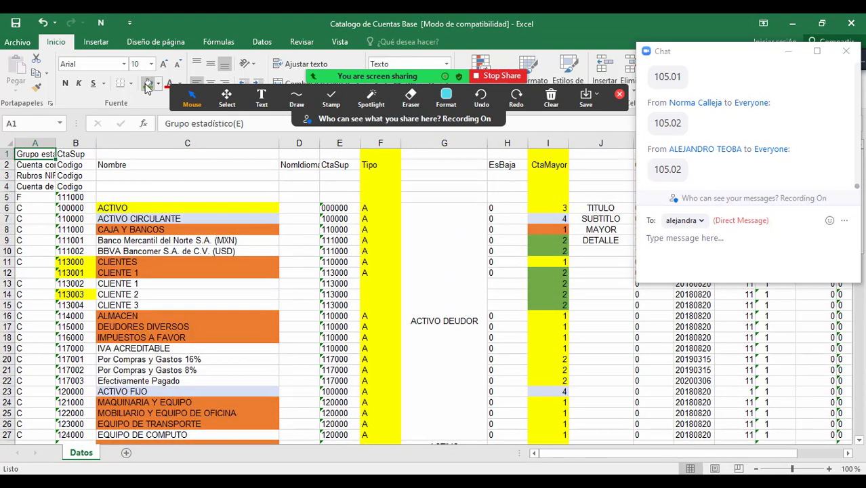
Switch to the "curso de contabilidad" presentation in PowerPoint and show its CLASE 02 title slide
{"action": "left_click", "coordinate": [269, 483]}
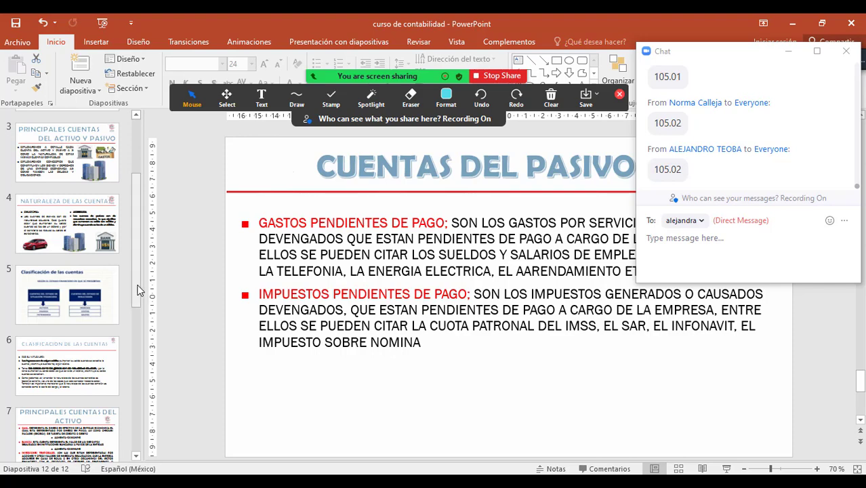
{"action": "left_click_drag", "start_coordinate": [136, 291], "coordinate": [152, 151]}
{"action": "left_click", "coordinate": [88, 153]}
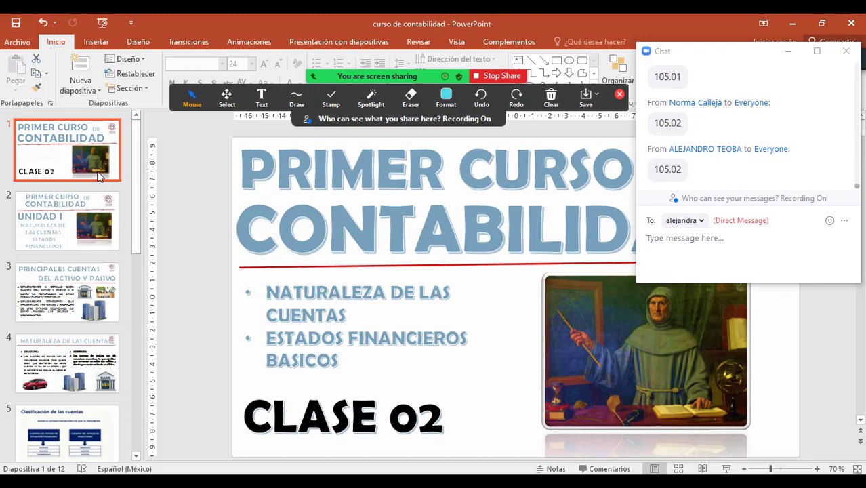
{"action": "mouse_move", "coordinate": [429, 63]}
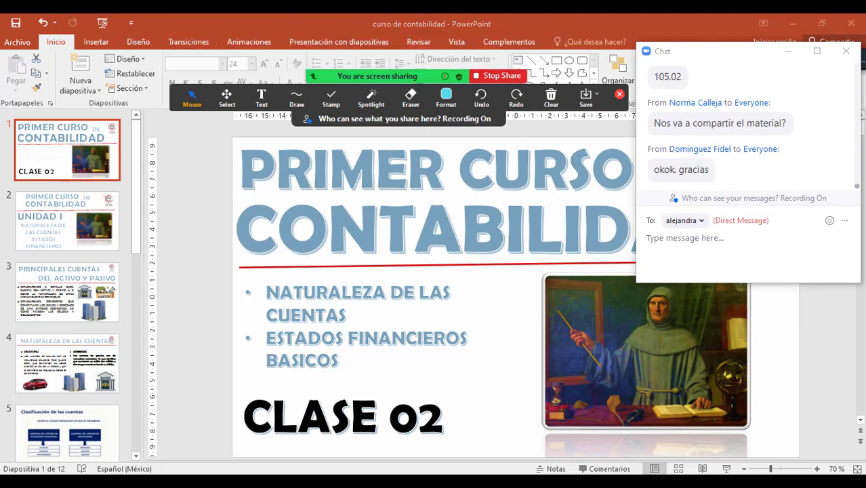
Switch to the CURSOS ONLINE page in the browser and move the chat window and annotation toolbar clear of the site menu
{"action": "key", "text": "alt+Tab"}
{"action": "left_click", "coordinate": [360, 23]}
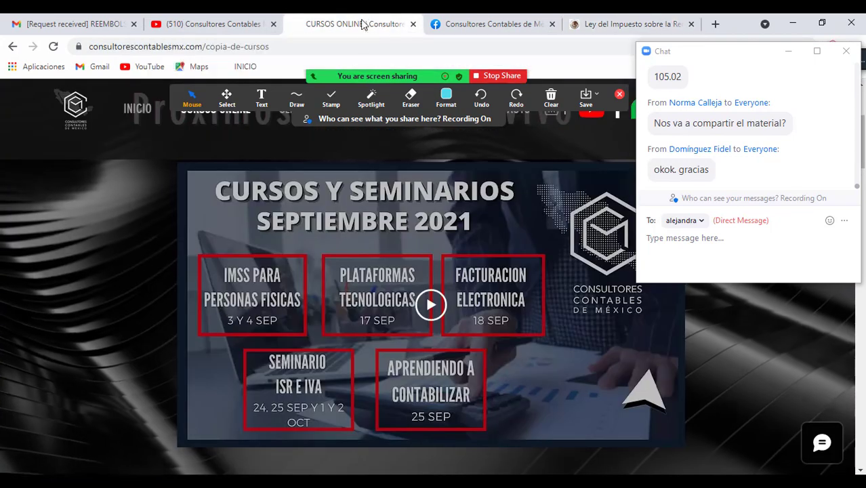
{"action": "scroll", "coordinate": [434, 173], "scroll_direction": "up", "scroll_amount": 3}
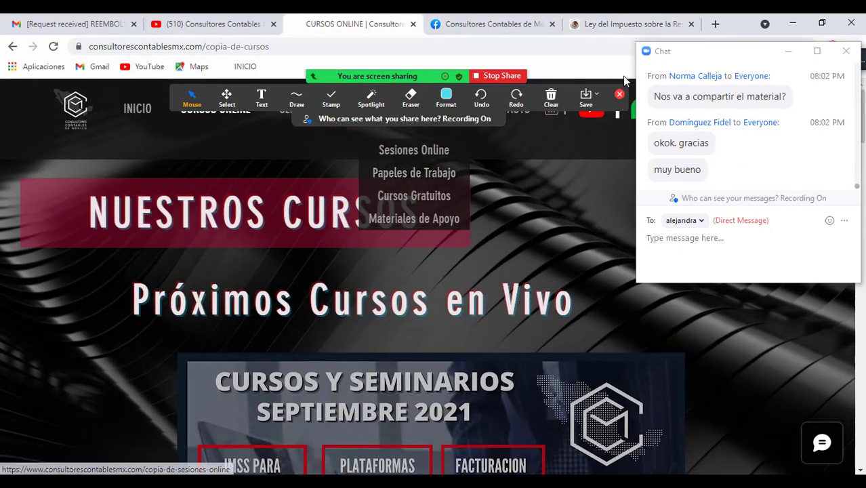
{"action": "left_click_drag", "start_coordinate": [730, 59], "coordinate": [763, 126]}
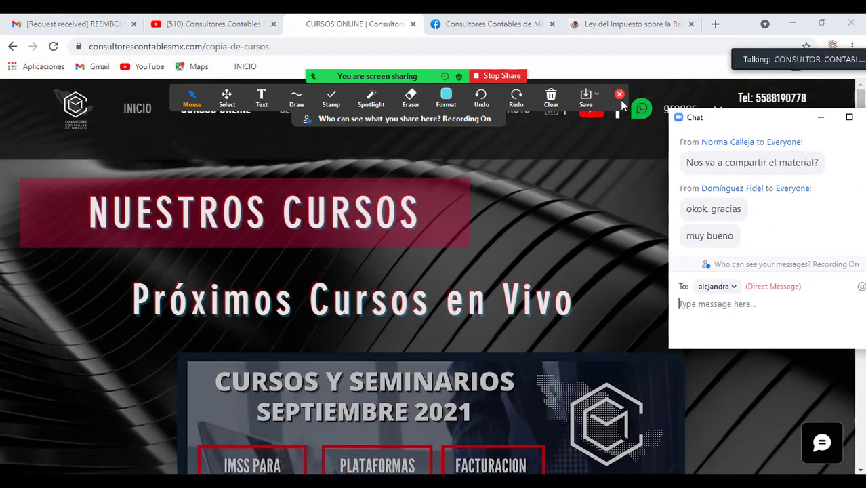
{"action": "left_click_drag", "start_coordinate": [623, 106], "coordinate": [631, 36]}
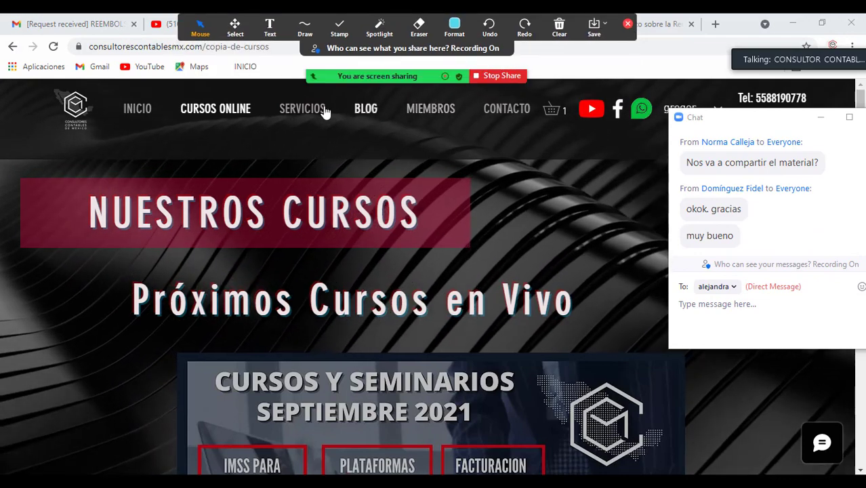
Open the website's MIEMBROS page and show its member content categories
{"action": "mouse_move", "coordinate": [286, 111]}
{"action": "left_click", "coordinate": [429, 110]}
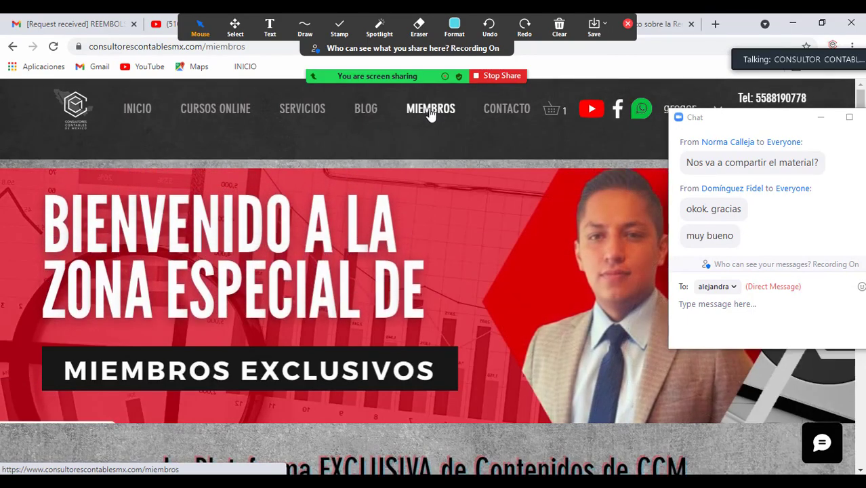
{"action": "scroll", "coordinate": [431, 120], "scroll_direction": "down", "scroll_amount": 5}
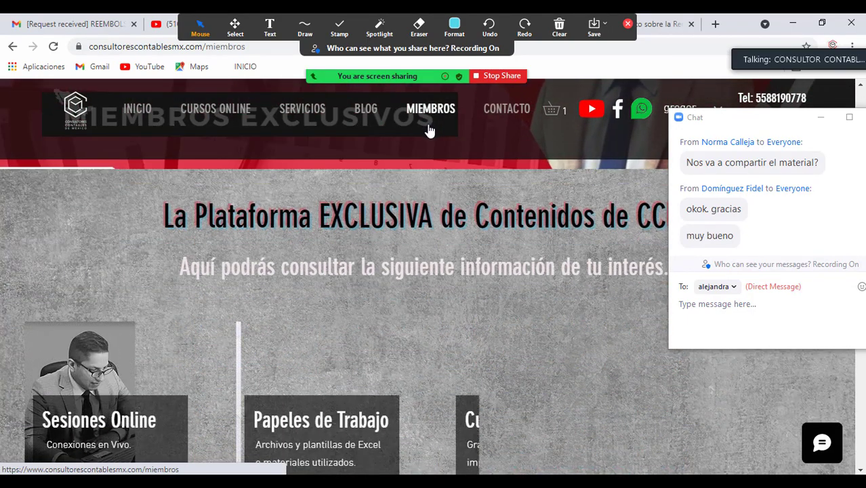
{"action": "scroll", "coordinate": [428, 134], "scroll_direction": "down", "scroll_amount": 1}
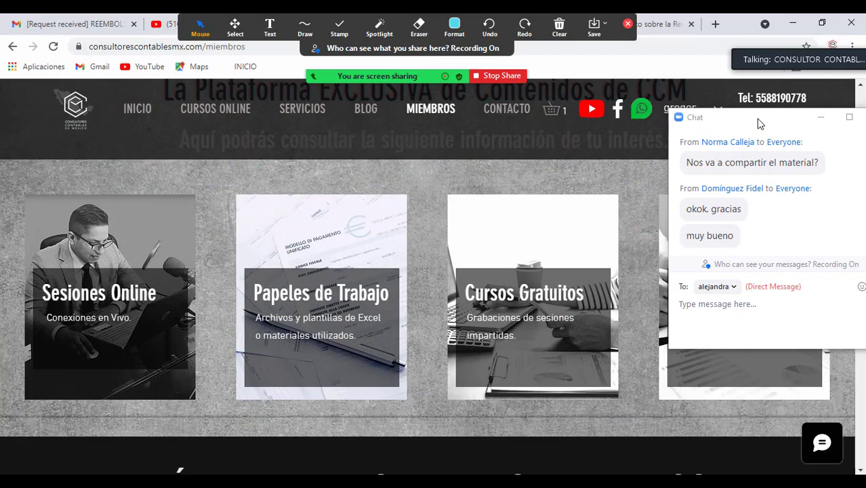
Open the Material de Apoyo section and look through its free downloadable documents
{"action": "left_click", "coordinate": [668, 230]}
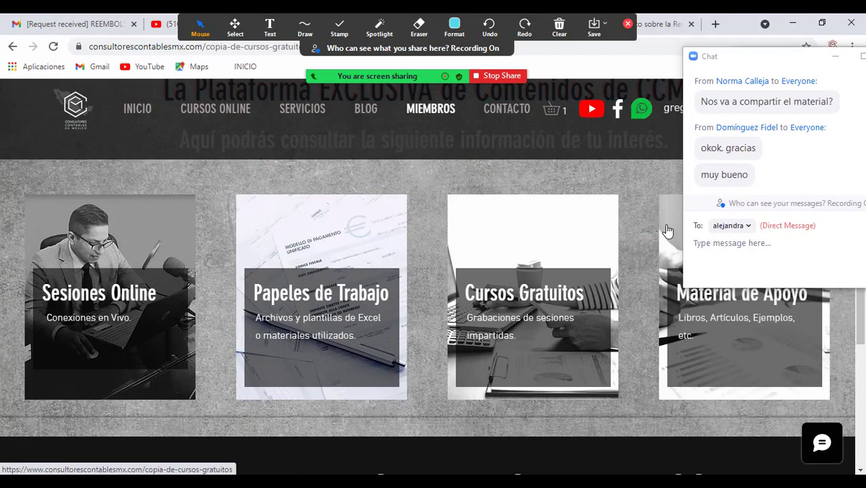
{"action": "scroll", "coordinate": [372, 264], "scroll_direction": "down", "scroll_amount": 2}
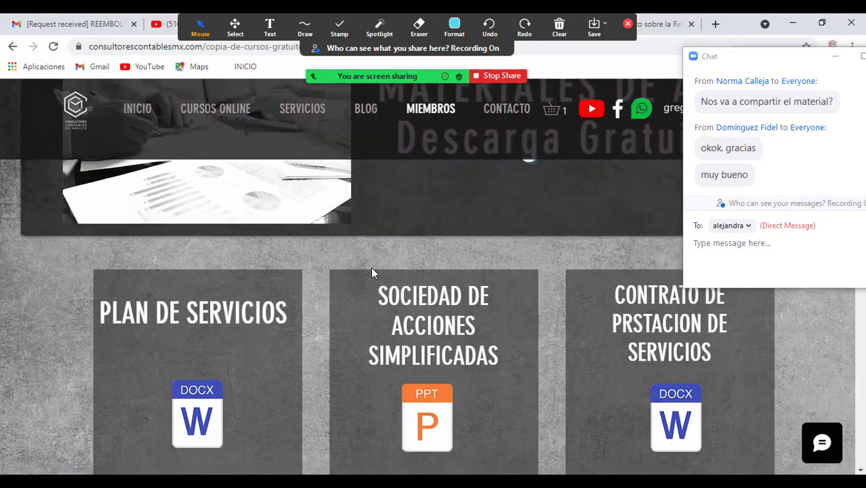
{"action": "scroll", "coordinate": [372, 269], "scroll_direction": "down", "scroll_amount": 5}
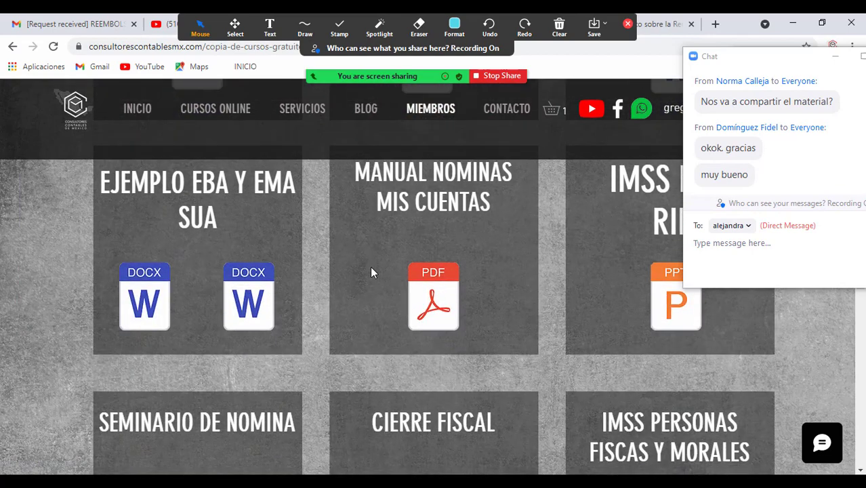
{"action": "scroll", "coordinate": [372, 272], "scroll_direction": "down", "scroll_amount": 2}
{"action": "scroll", "coordinate": [370, 271], "scroll_direction": "down", "scroll_amount": 5}
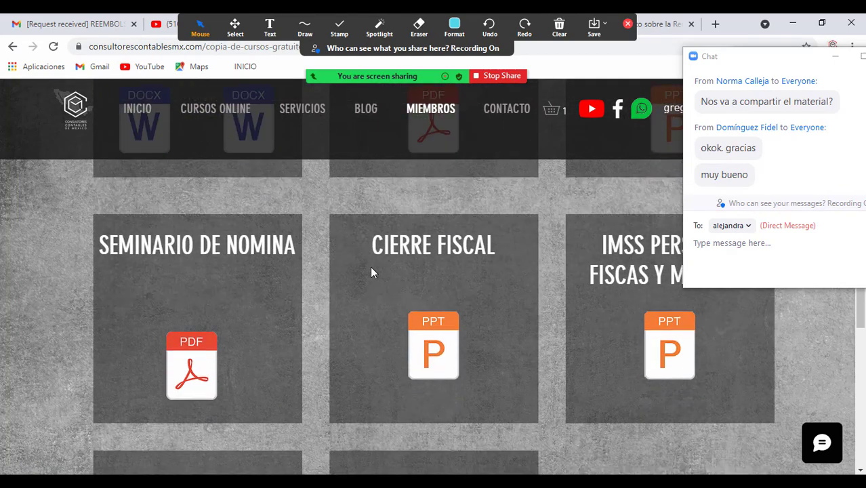
{"action": "scroll", "coordinate": [397, 299], "scroll_direction": "up", "scroll_amount": 7}
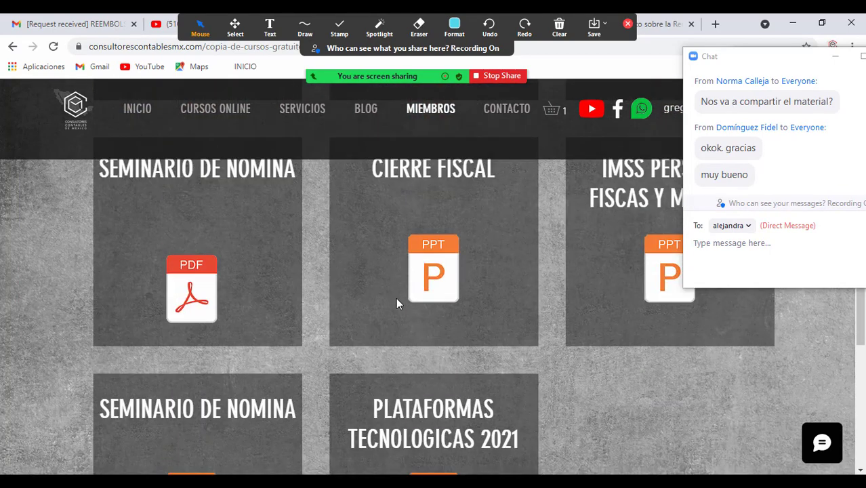
{"action": "scroll", "coordinate": [397, 302], "scroll_direction": "up", "scroll_amount": 5}
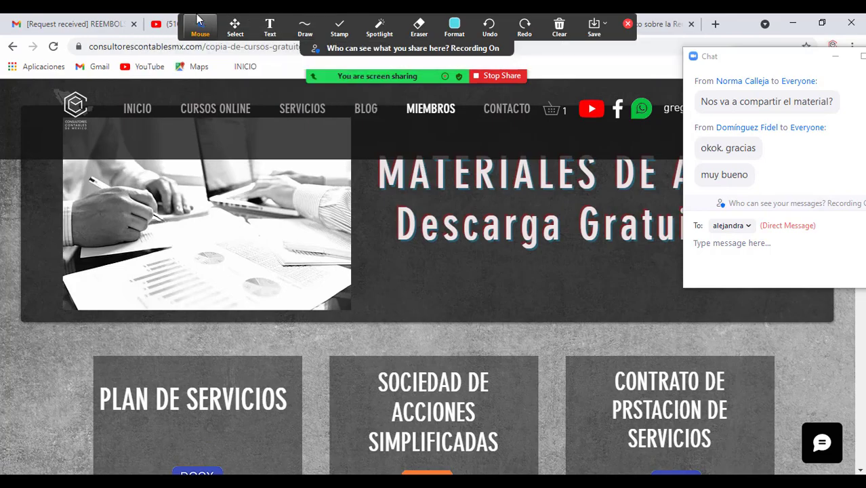
Switch to the Consultores Contables México YouTube channel and show the start of its uploaded videos
{"action": "left_click", "coordinate": [166, 24]}
{"action": "scroll", "coordinate": [557, 197], "scroll_direction": "up", "scroll_amount": 10}
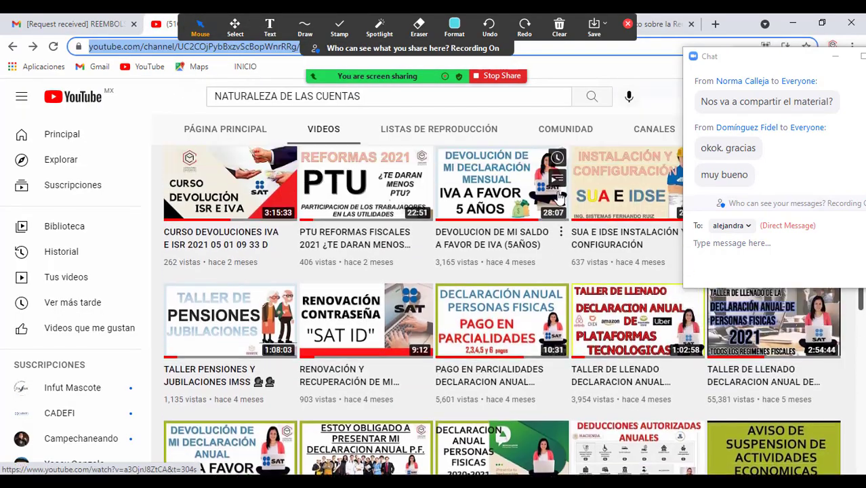
{"action": "scroll", "coordinate": [558, 196], "scroll_direction": "up", "scroll_amount": 5}
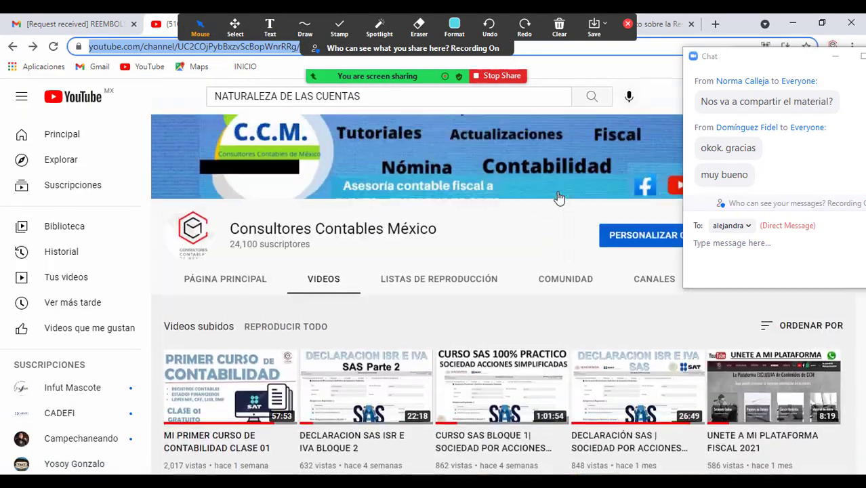